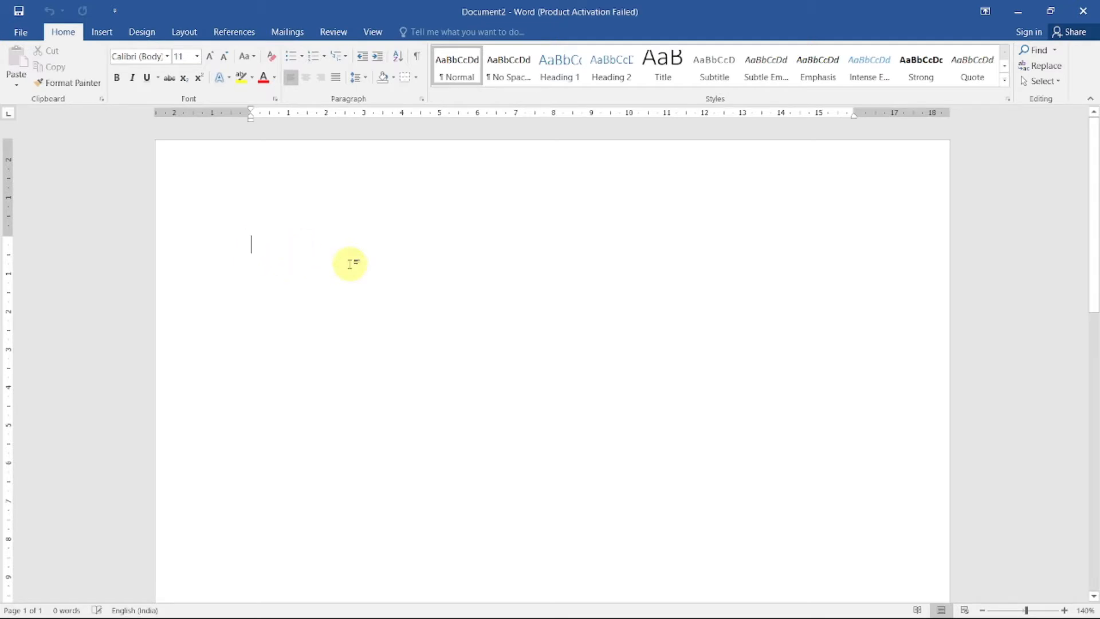
Enter the text "Jain Computers" on the blank page
text(Jain )
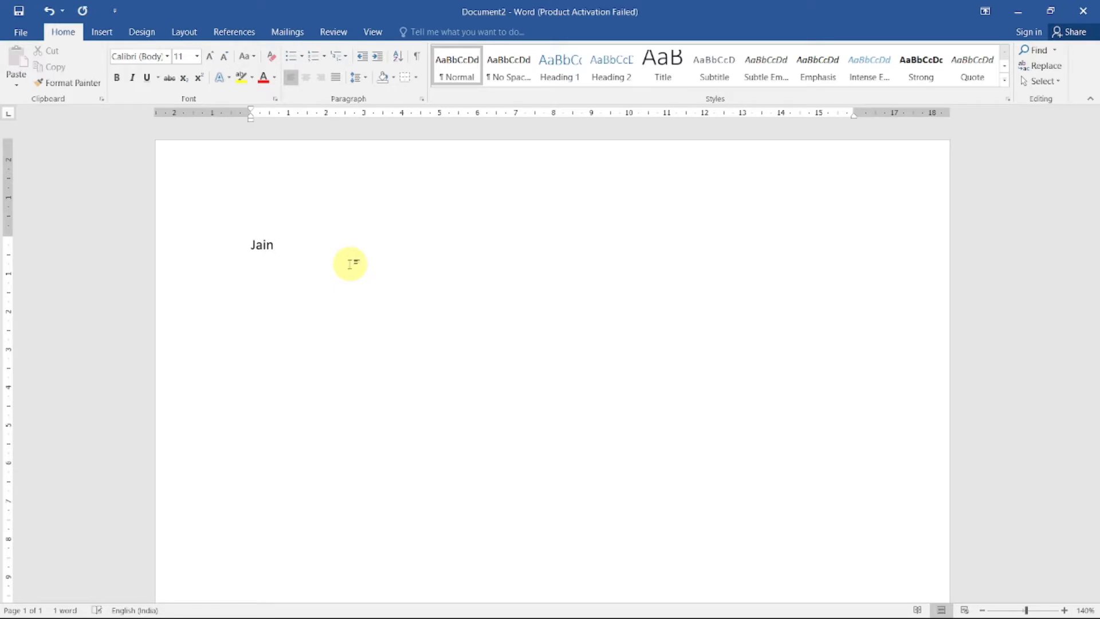
text(Computers)
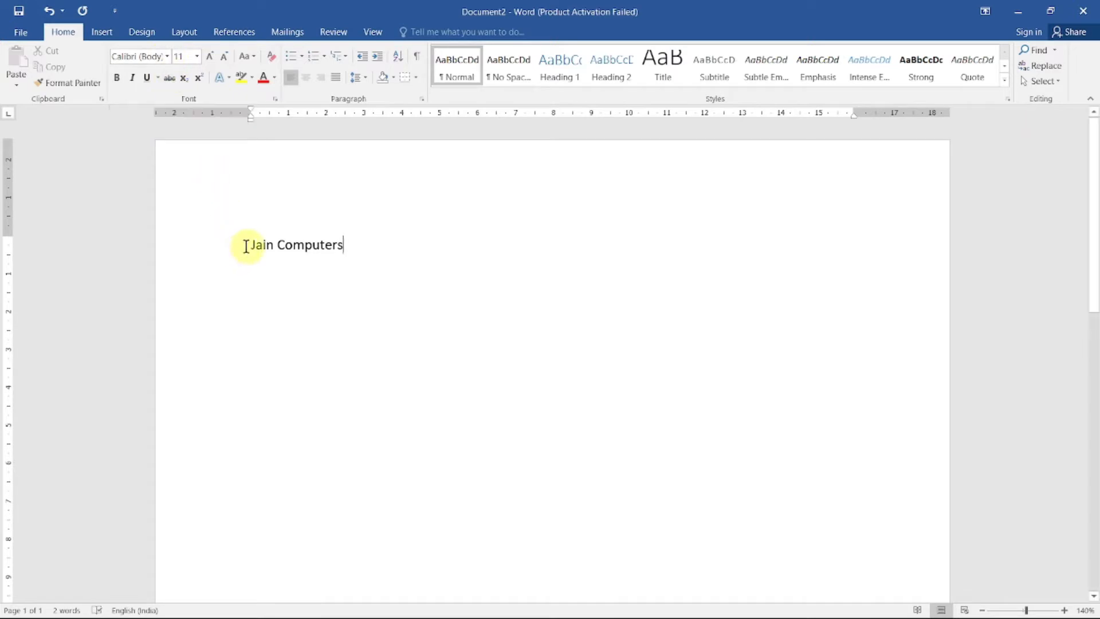
Change the font of "Jain Computers" to Adobe Caslon Pro Bold and then to Adobe Garamond Pro
drag(247, 245, 343, 245)
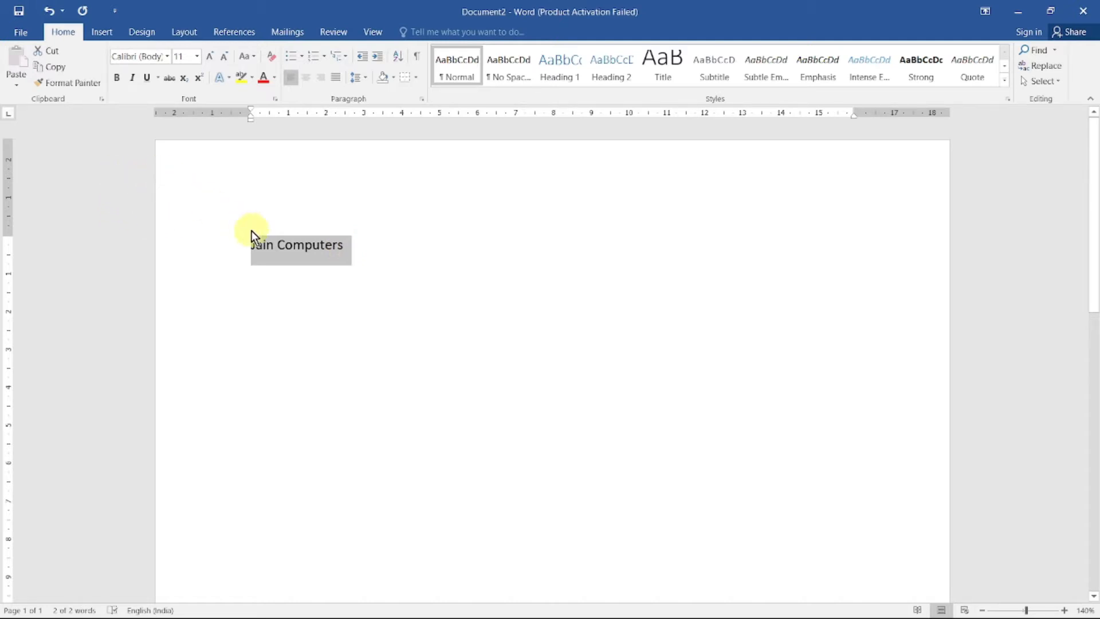
click(168, 56)
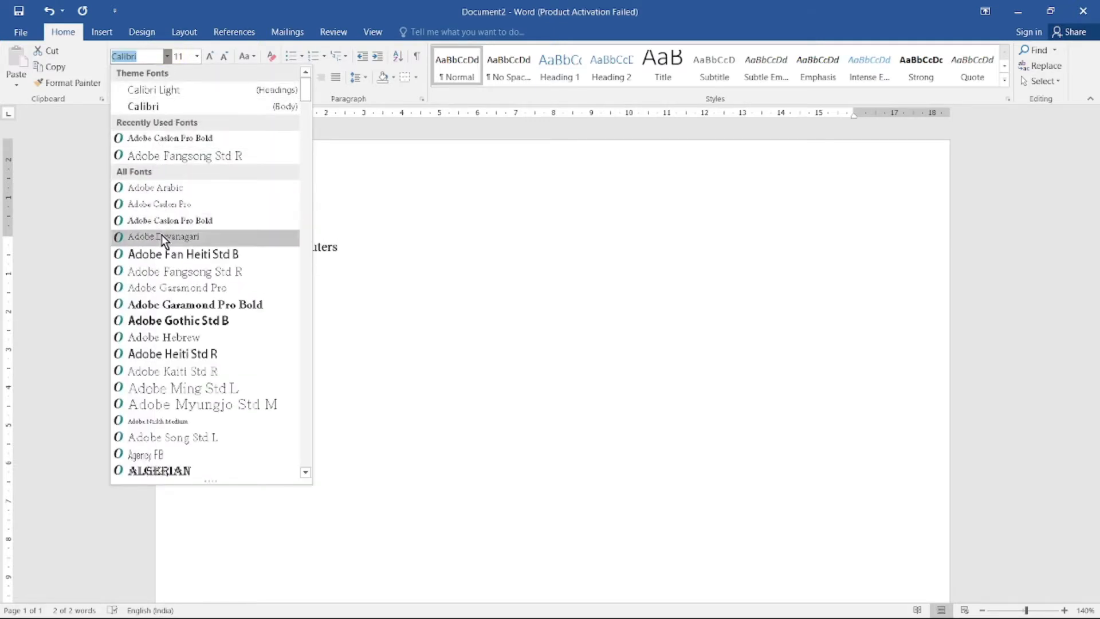
click(164, 220)
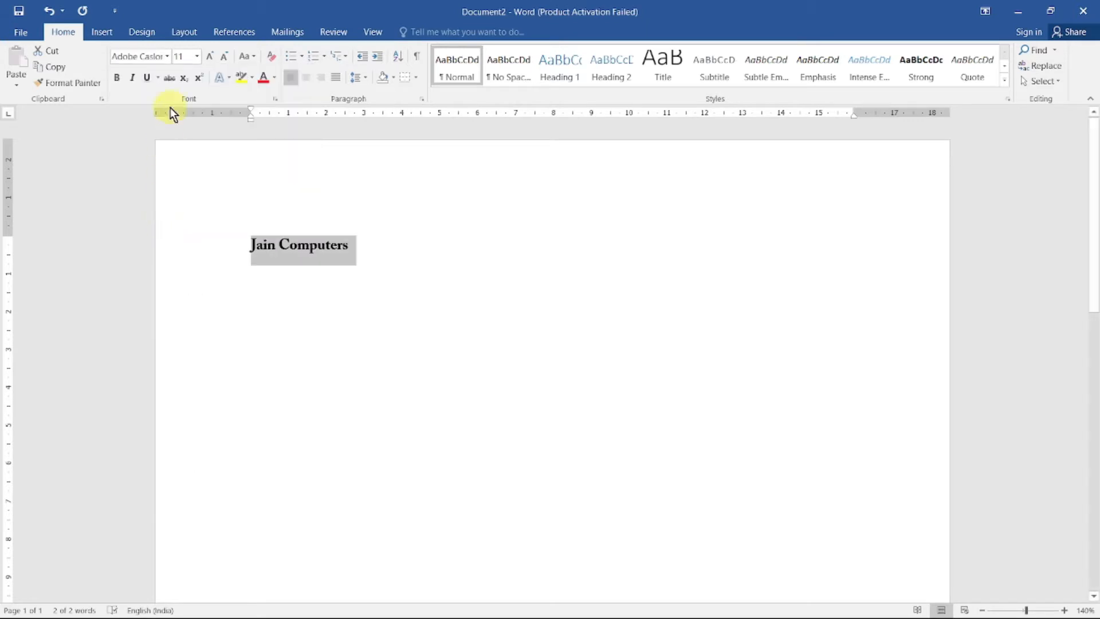
click(166, 57)
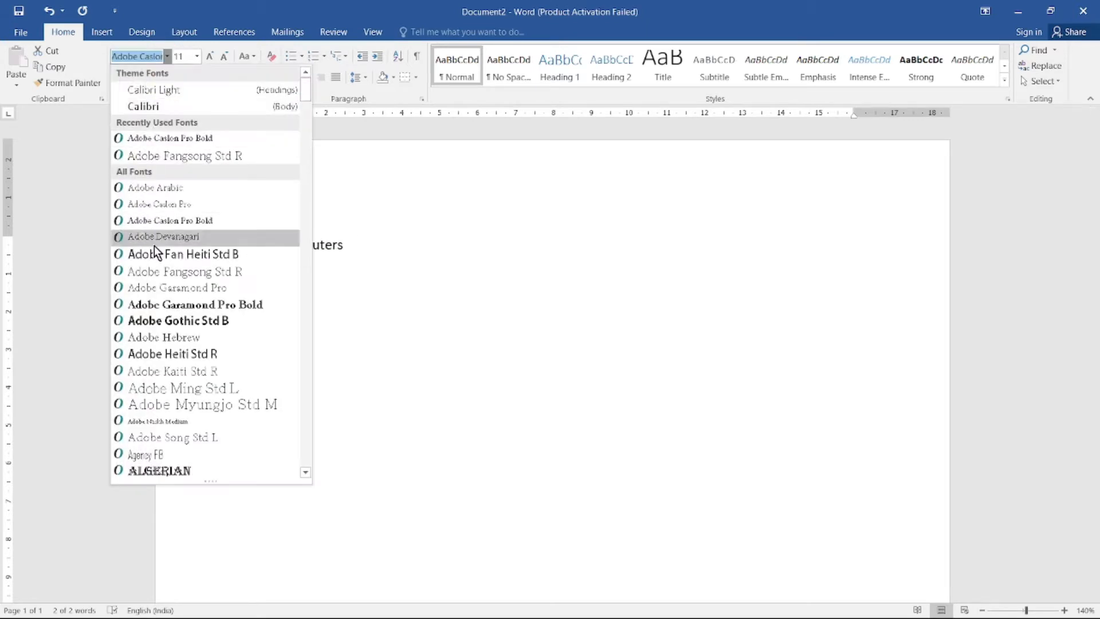
click(157, 288)
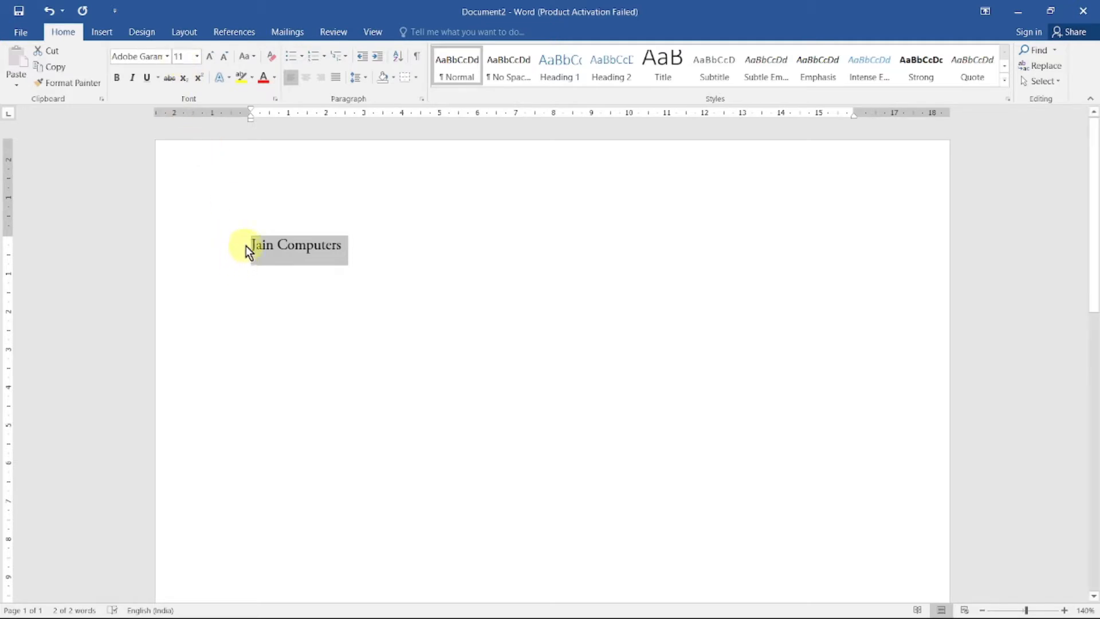
Set the font of "Jain Computers" to Arial
drag(248, 252, 223, 240)
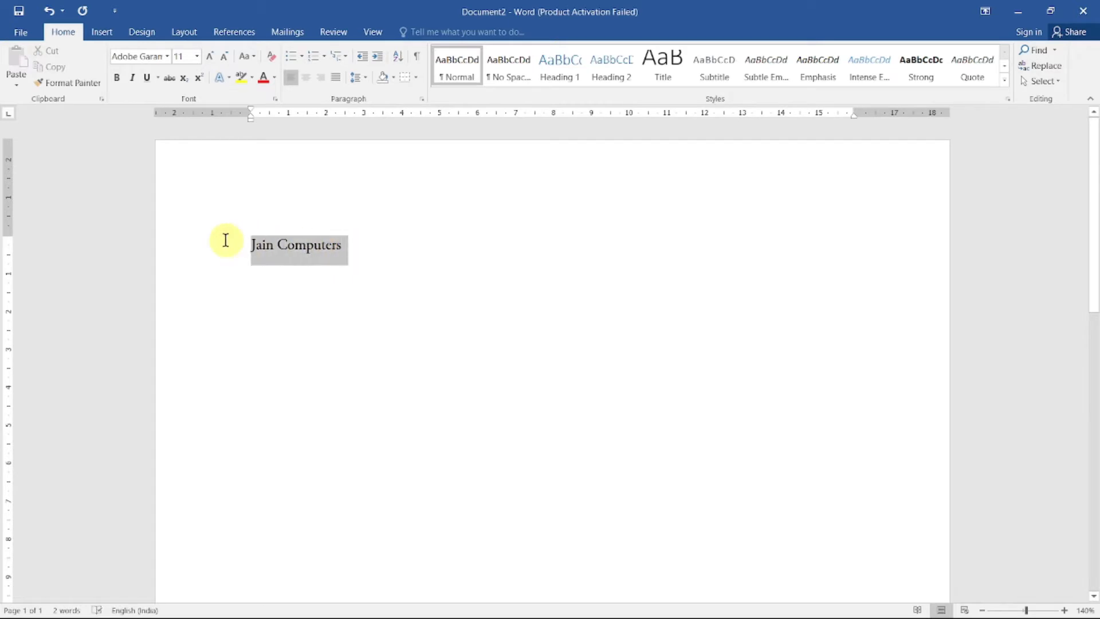
click(166, 56)
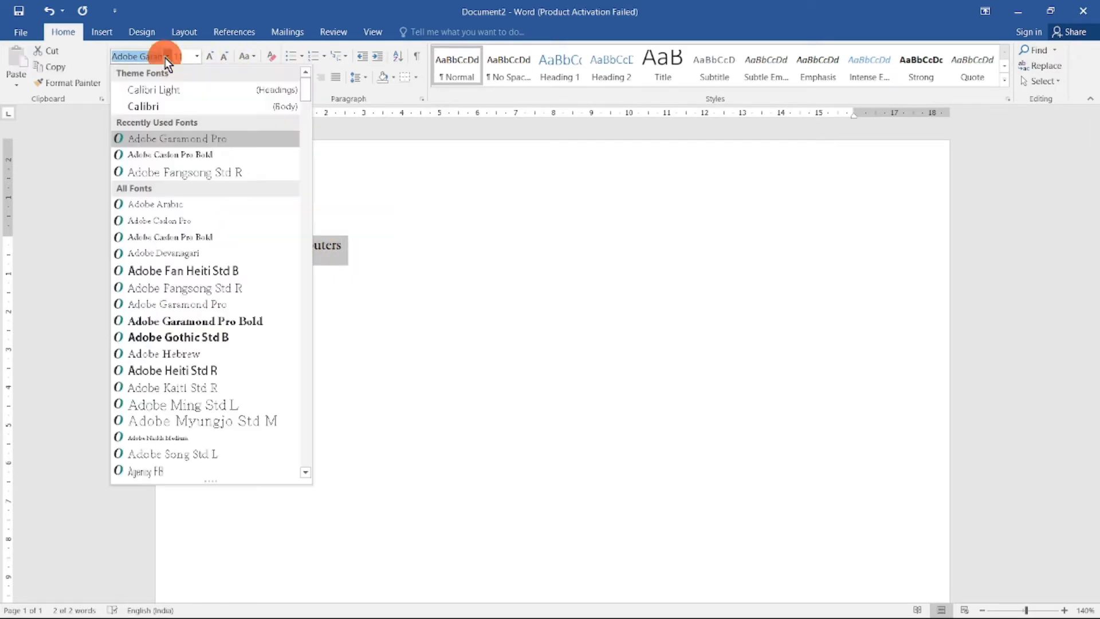
click(305, 472)
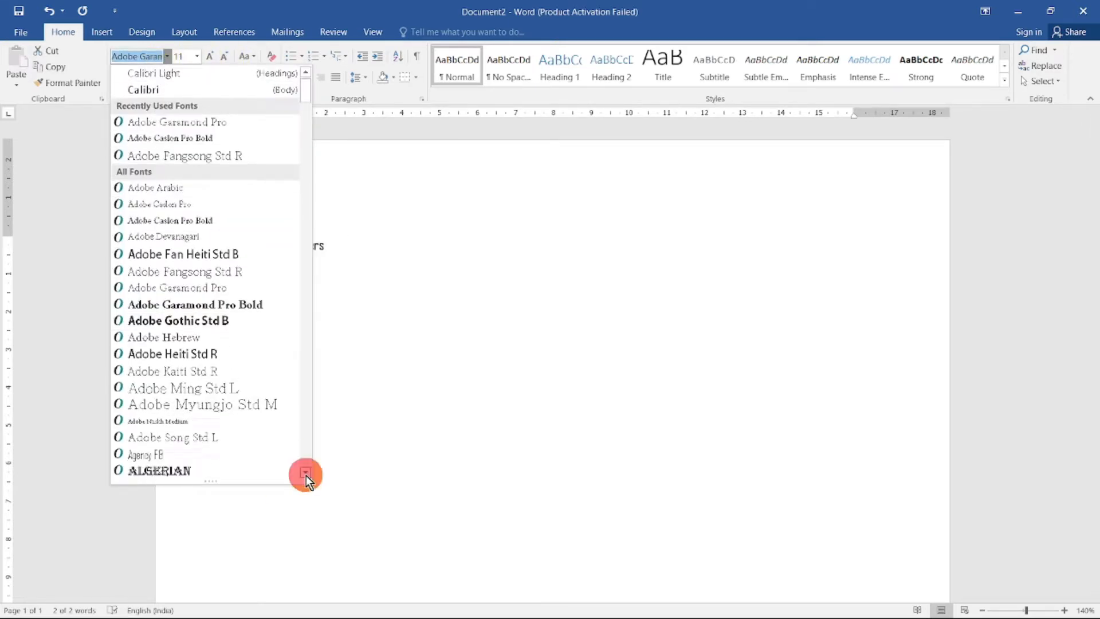
click(306, 473)
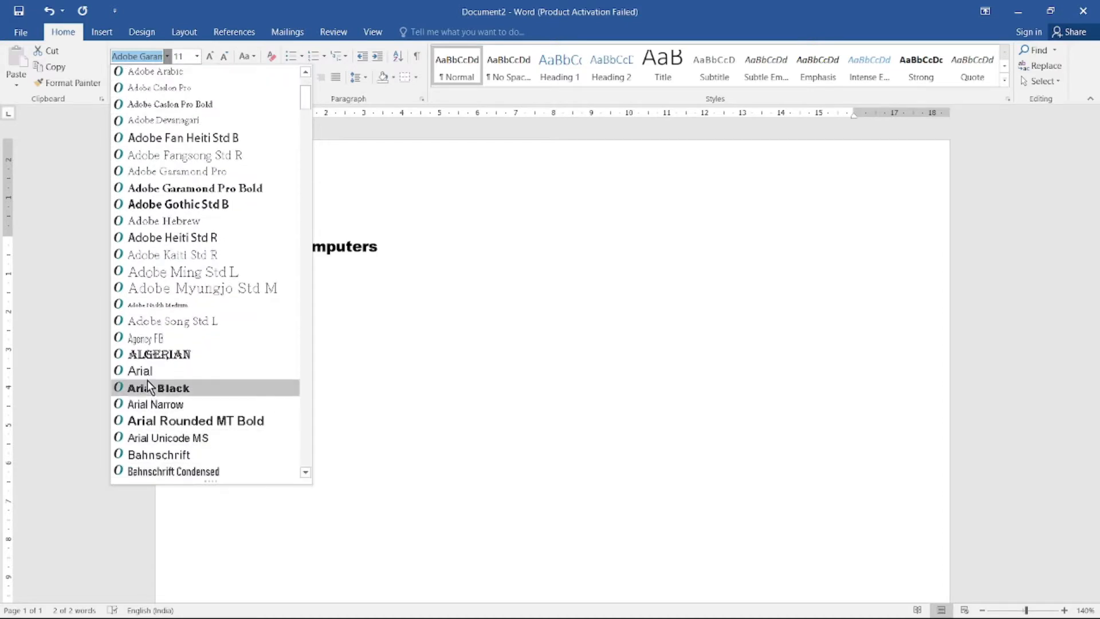
click(147, 371)
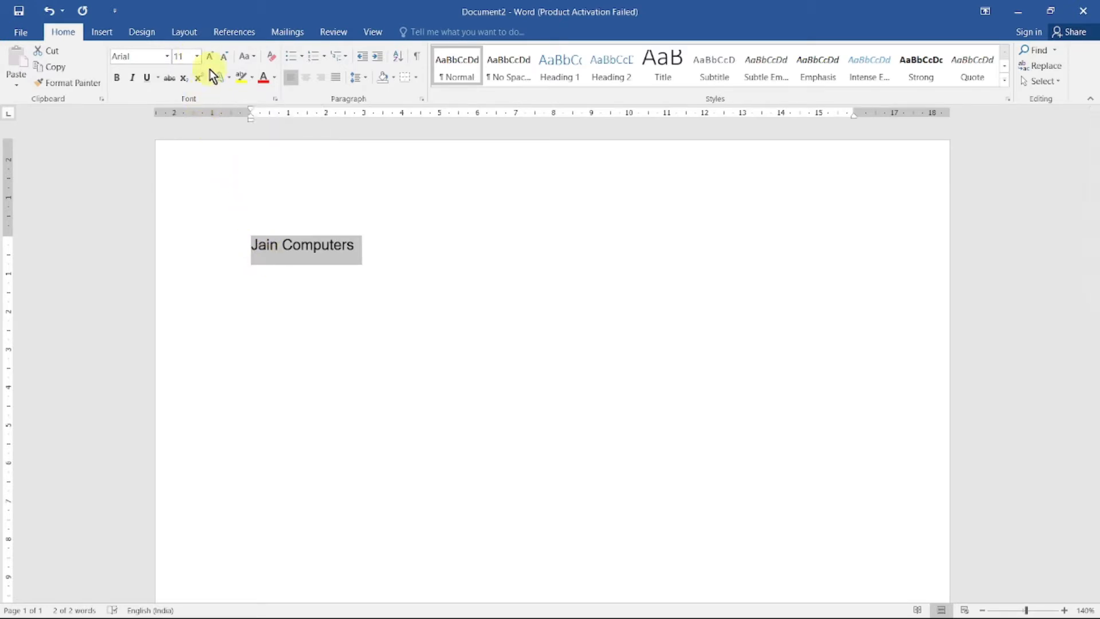
Set the font size of "Jain Computers" to 22 and enlarge it in increments to 36
click(195, 56)
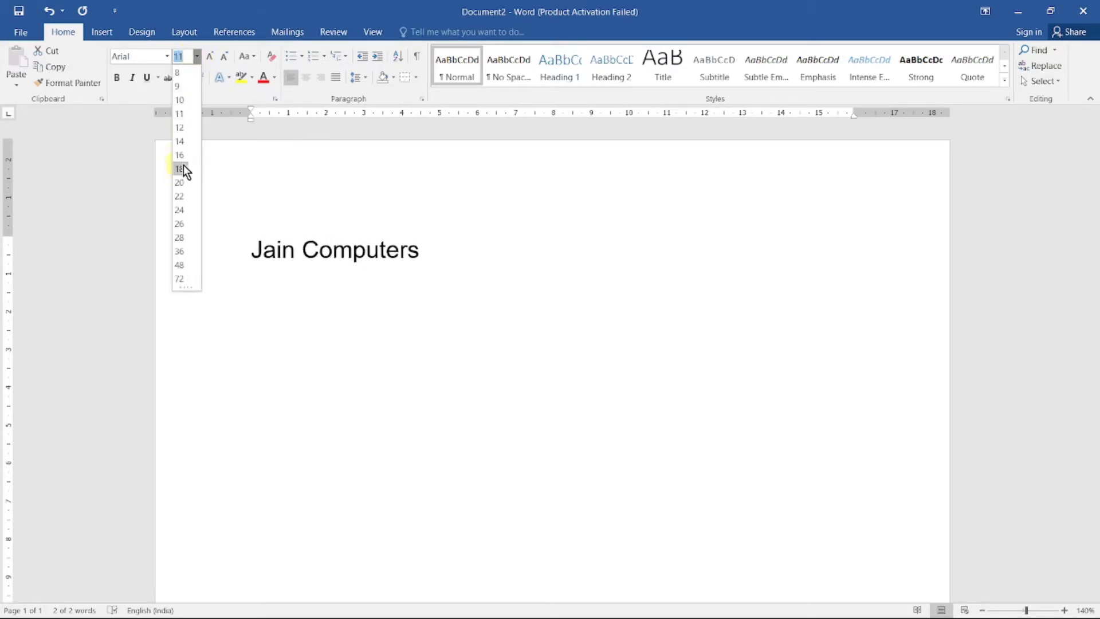
click(180, 197)
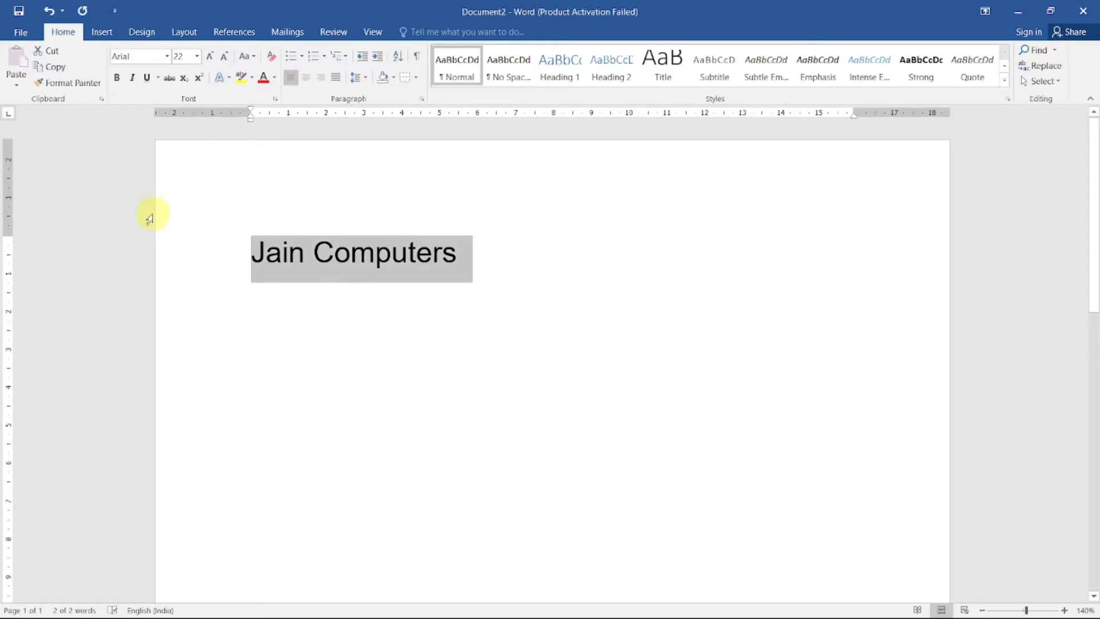
click(208, 56)
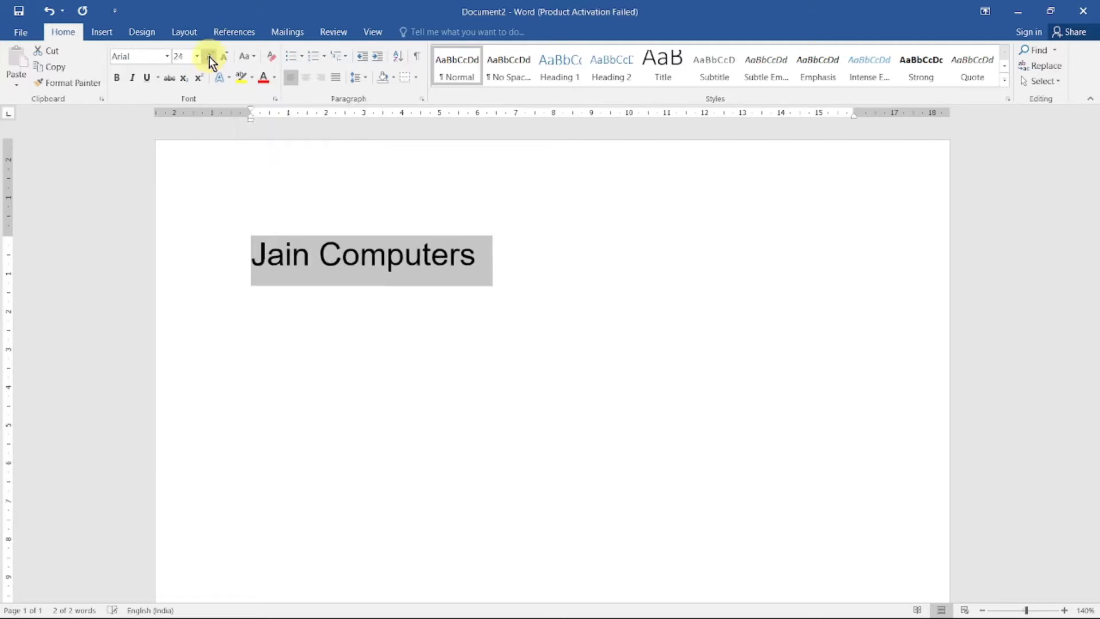
click(208, 57)
click(209, 56)
click(208, 56)
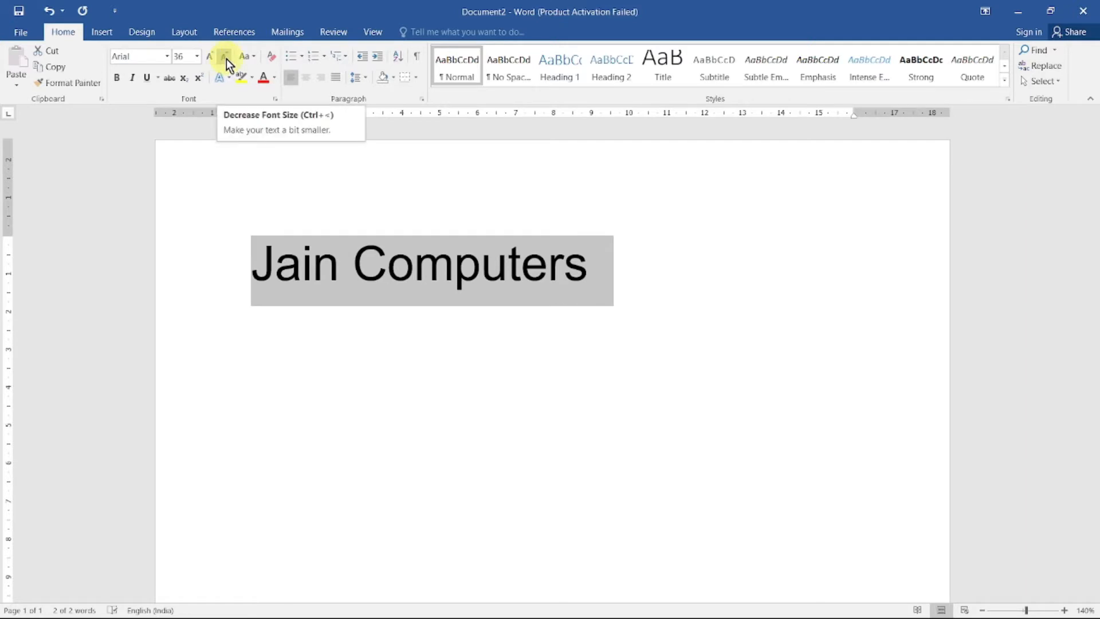
Reduce the font size of "Jain Computers" in increments to 16
click(225, 58)
click(226, 58)
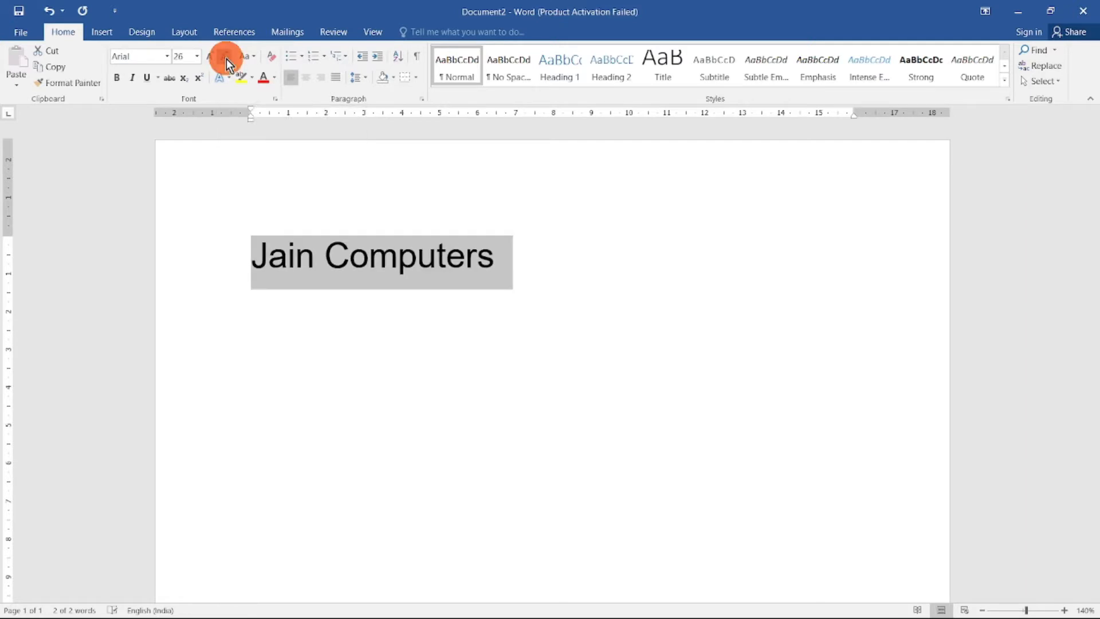
click(225, 59)
click(225, 59)
click(226, 59)
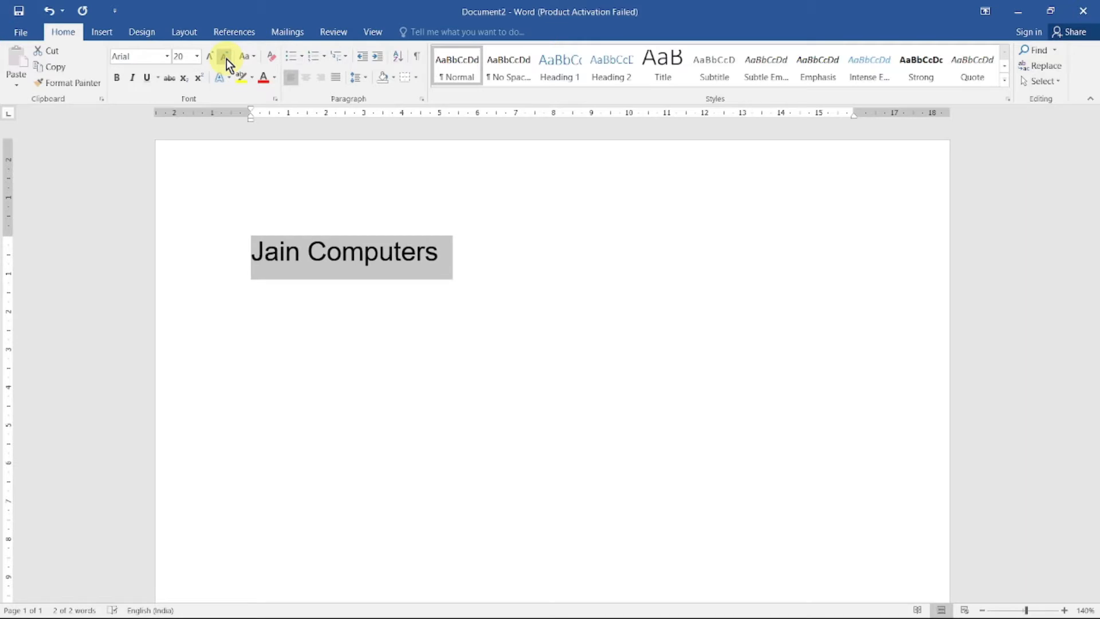
click(226, 58)
click(226, 58)
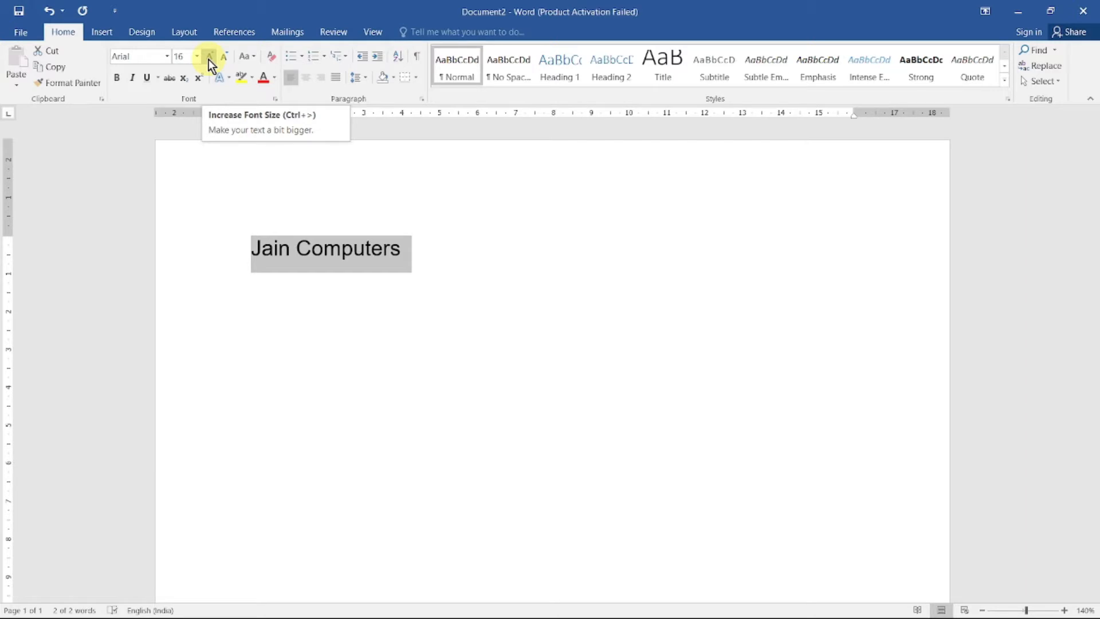
Convert "Jain Computers" to sentence case
click(255, 58)
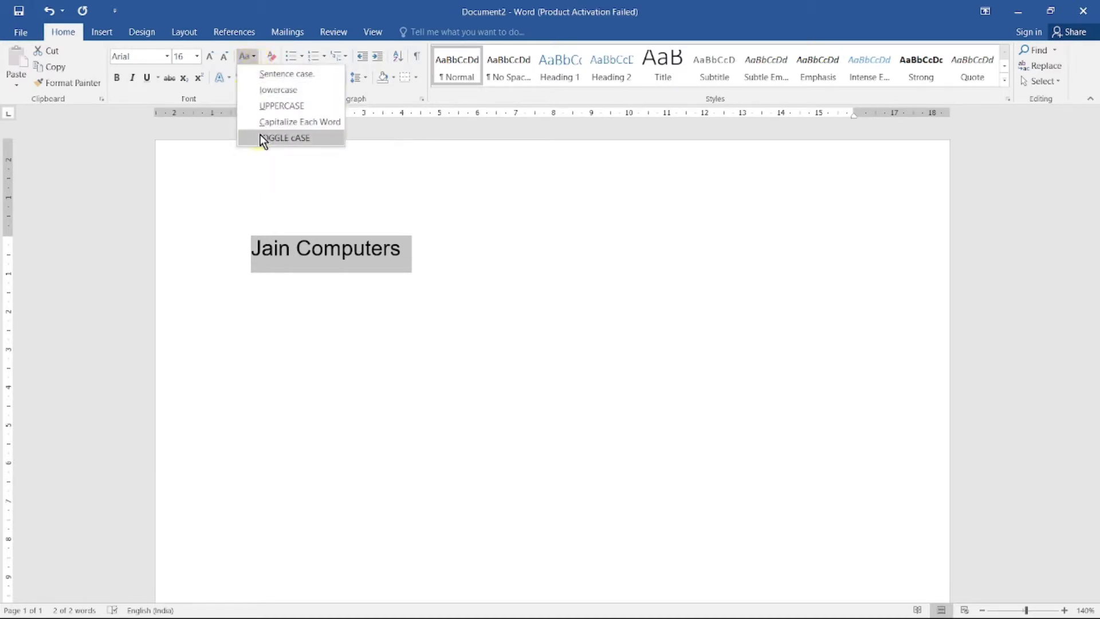
click(264, 74)
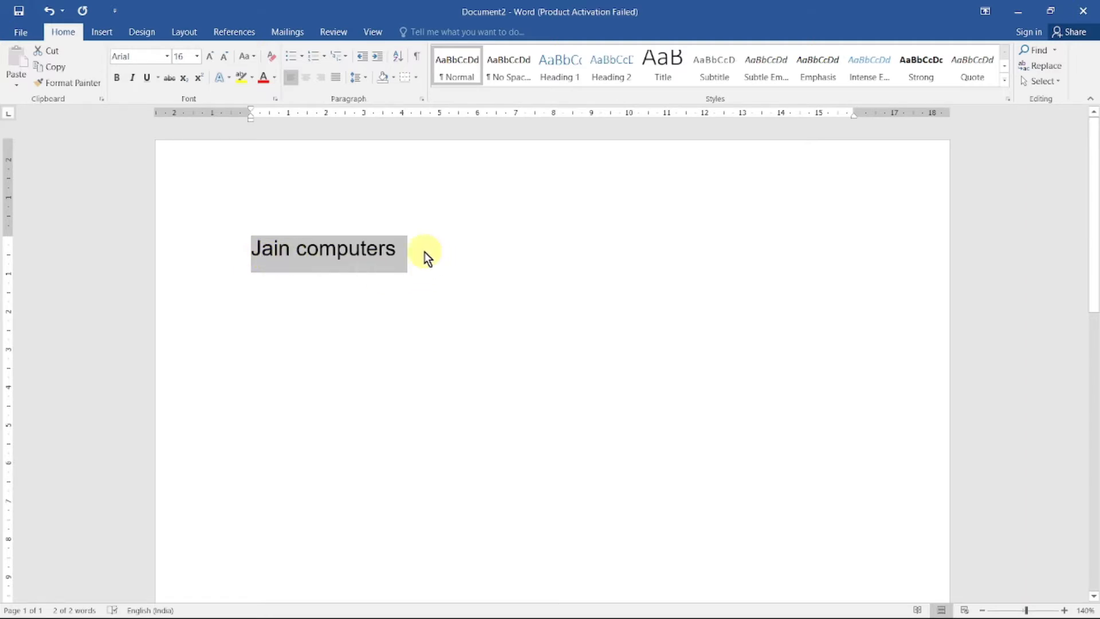
Delete the "Jain Computers" text and generate sample paragraphs in its place with =rand()
key(Delete)
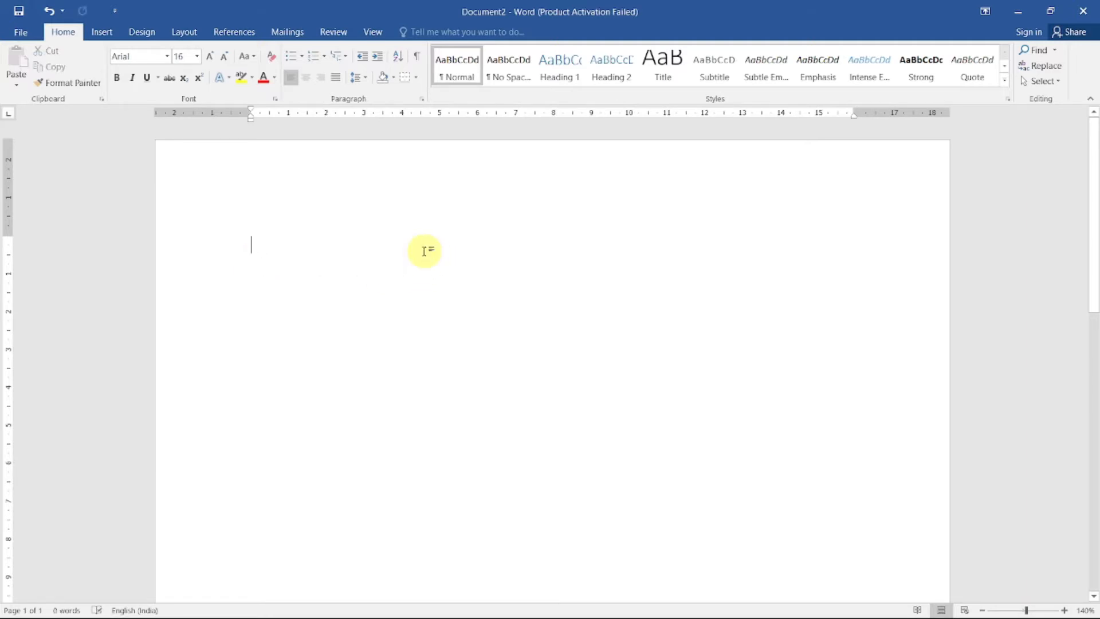
text(=)
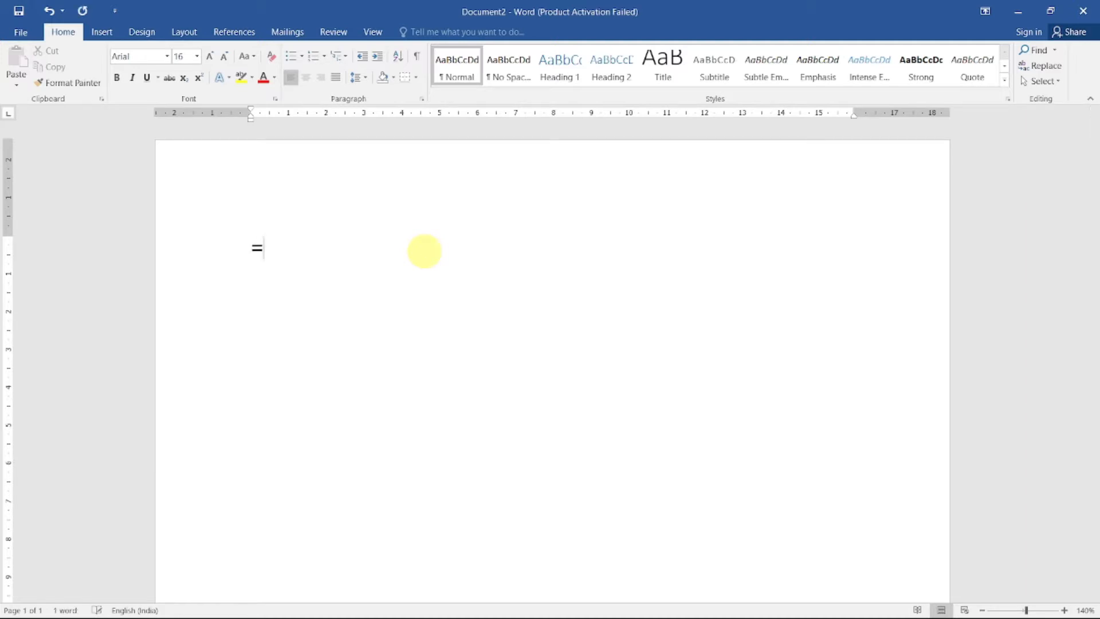
text(rand())
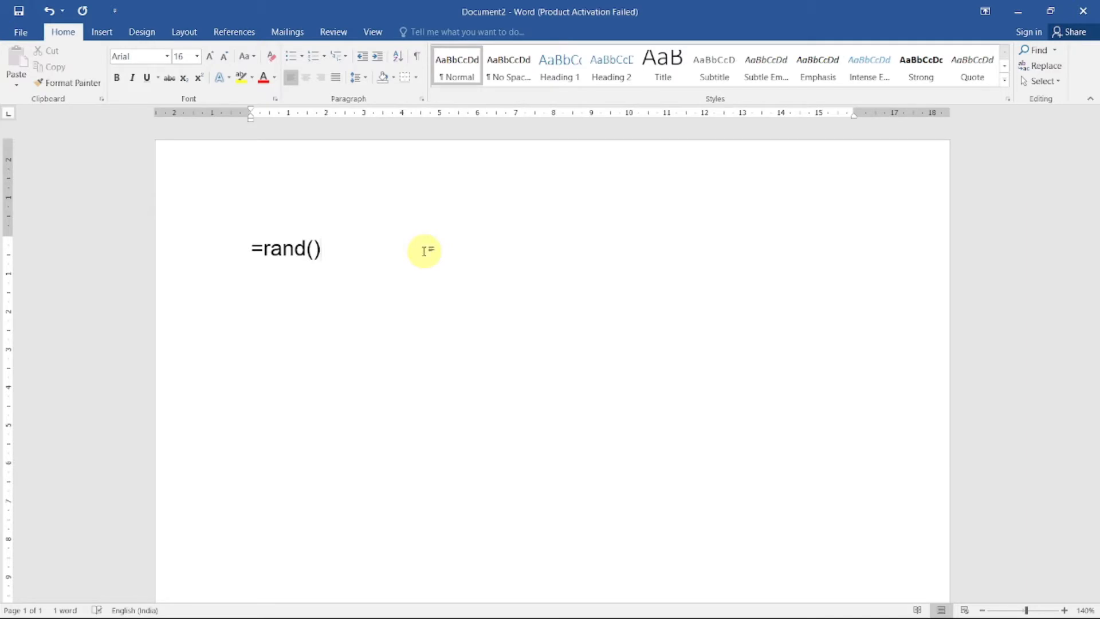
key(Return)
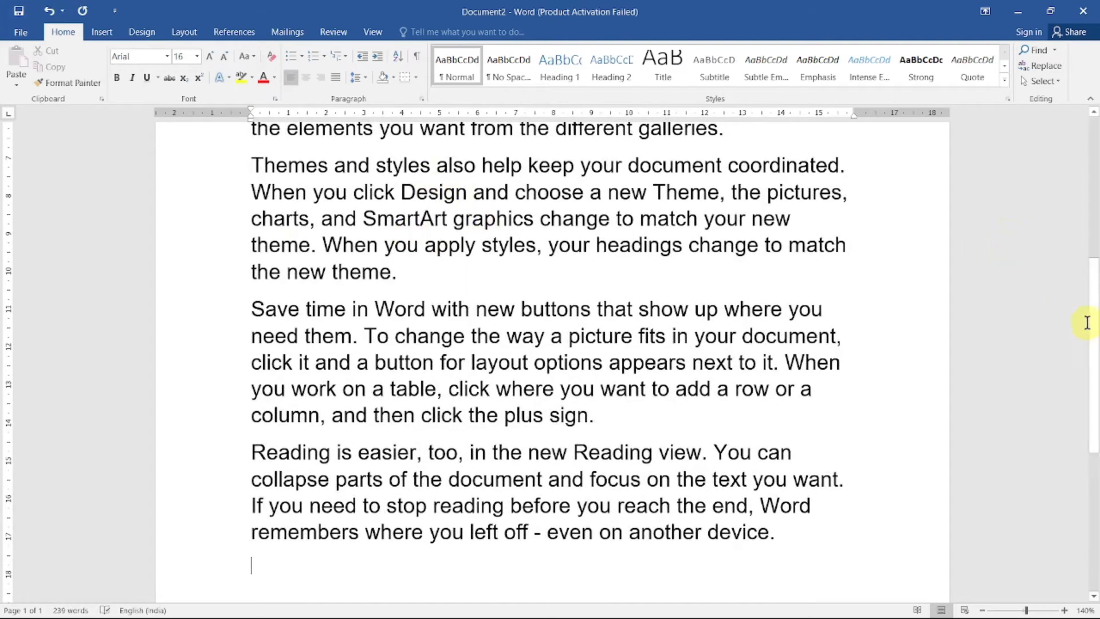
Select the first sentence of the opening paragraph and apply sentence case, followed by lowercase
scroll(1096, 336, up, 5)
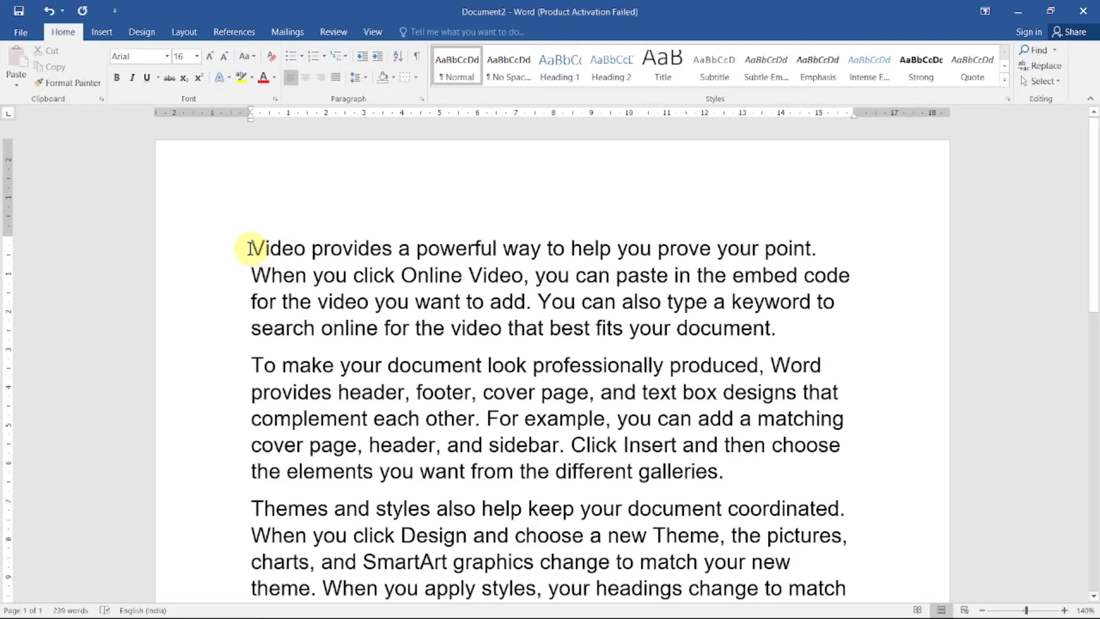
drag(251, 248, 821, 247)
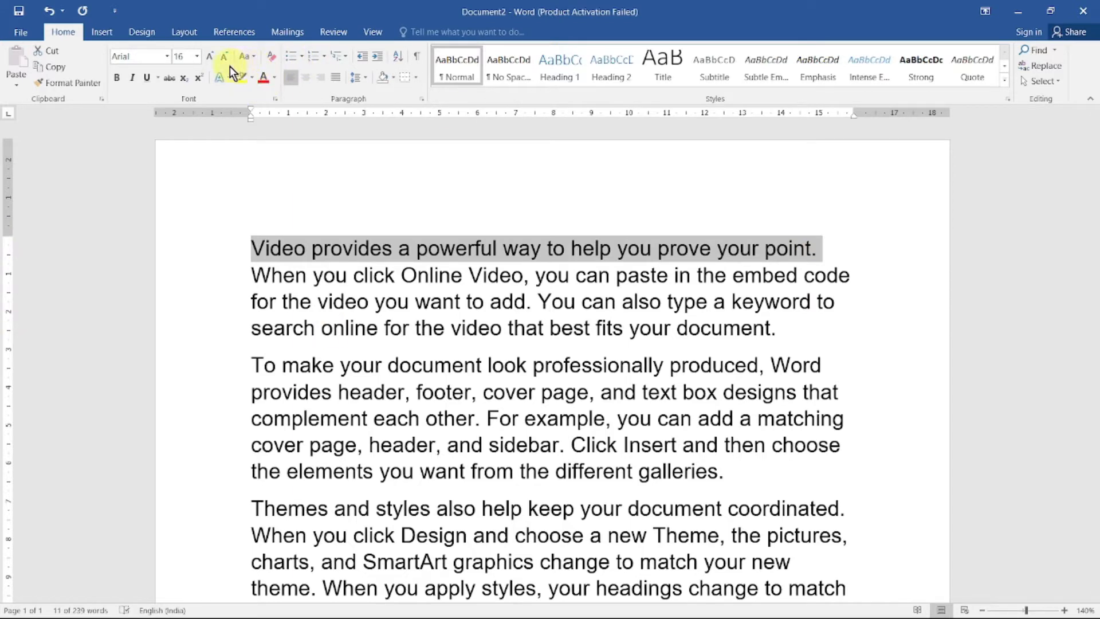
click(253, 56)
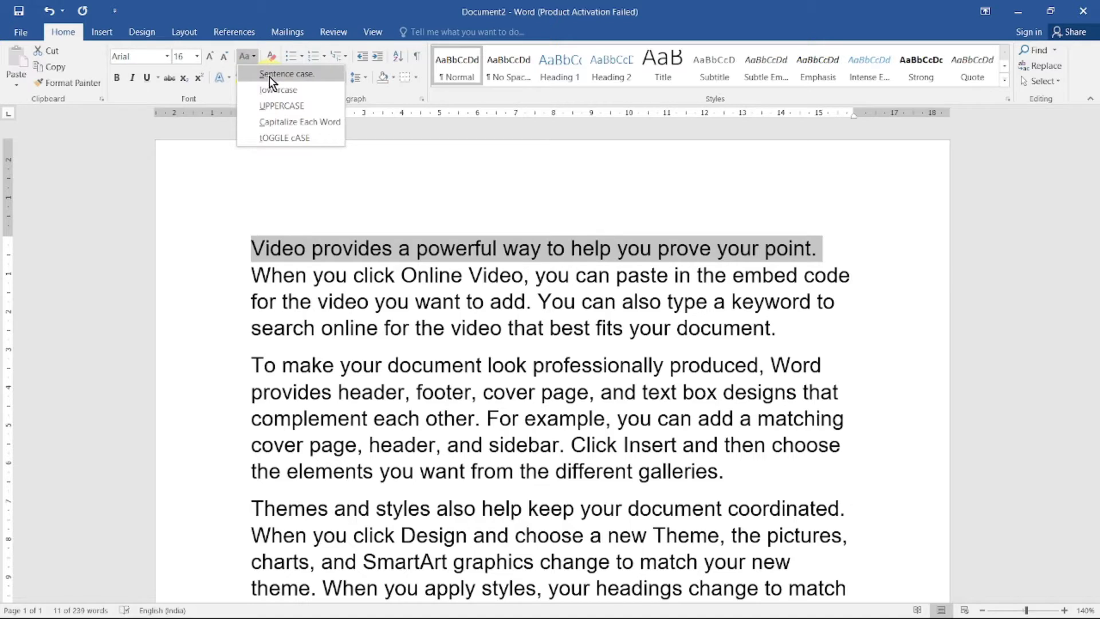
click(270, 76)
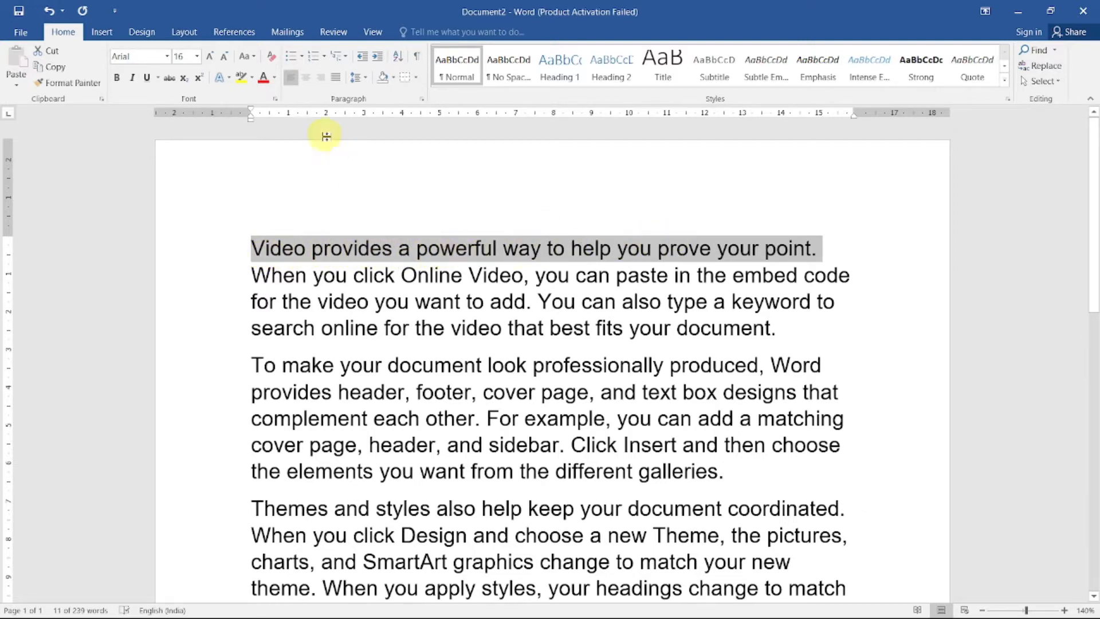
click(253, 56)
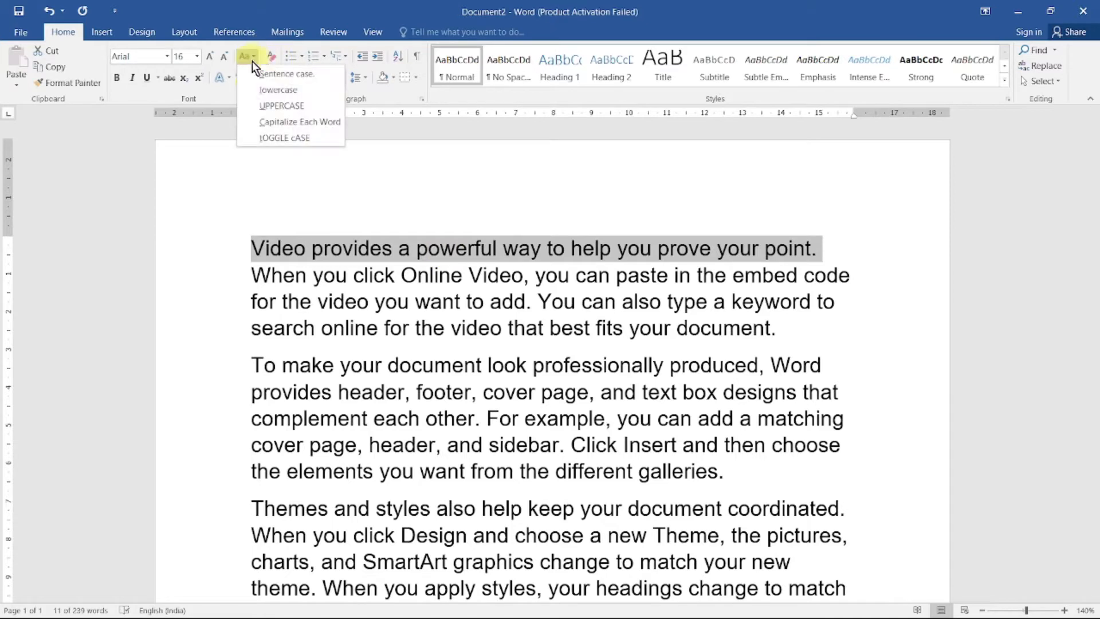
click(275, 90)
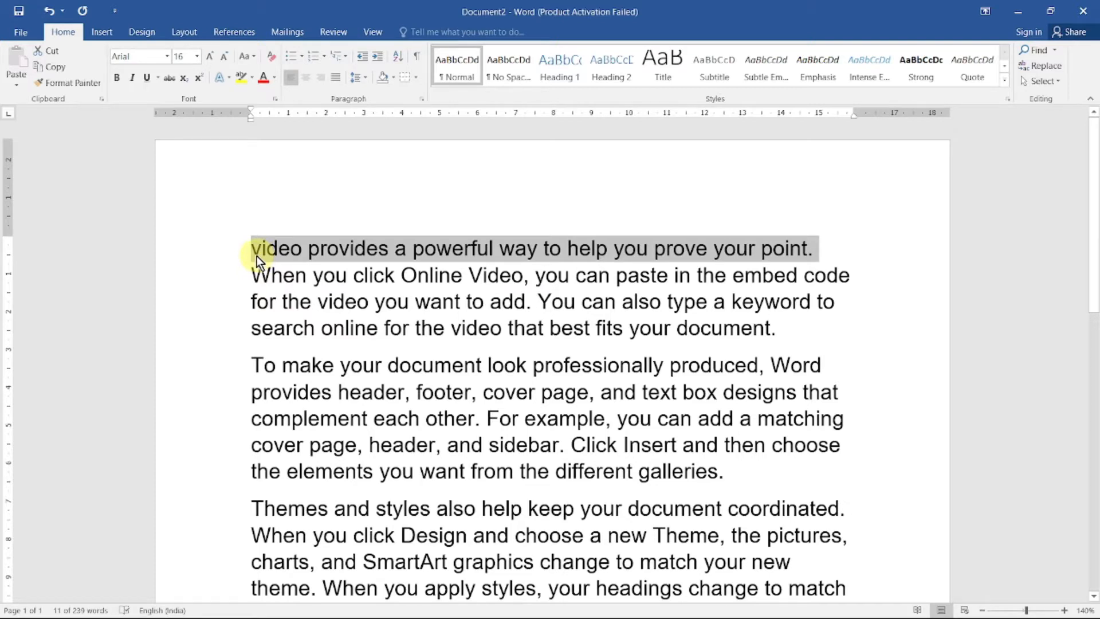
Convert the selected first sentence to UPPERCASE and then to Capitalize Each Word
click(257, 56)
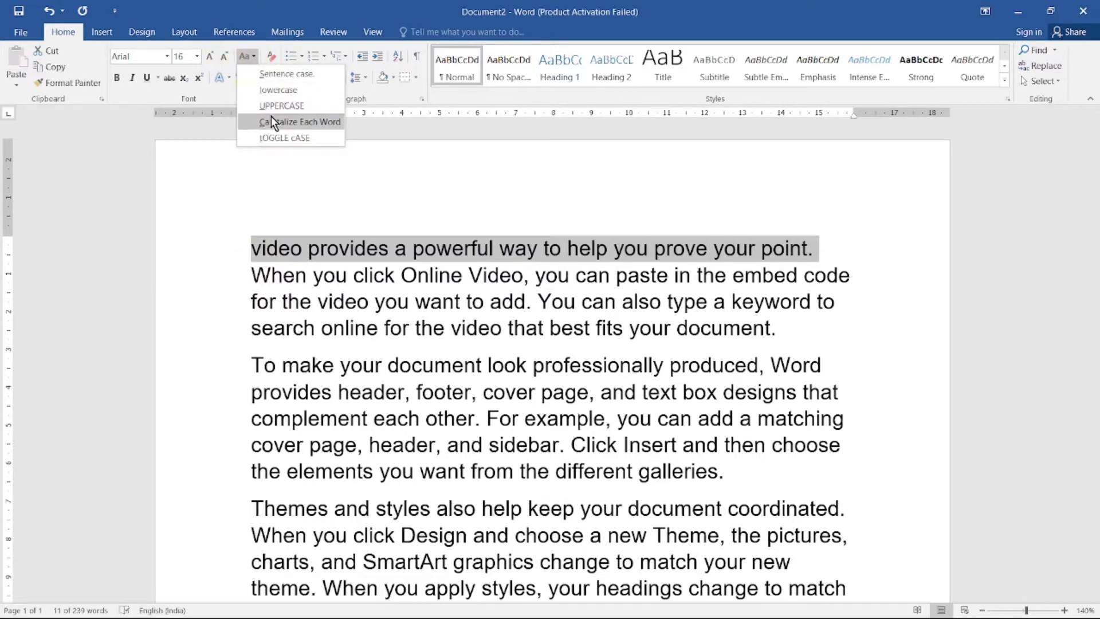
click(272, 107)
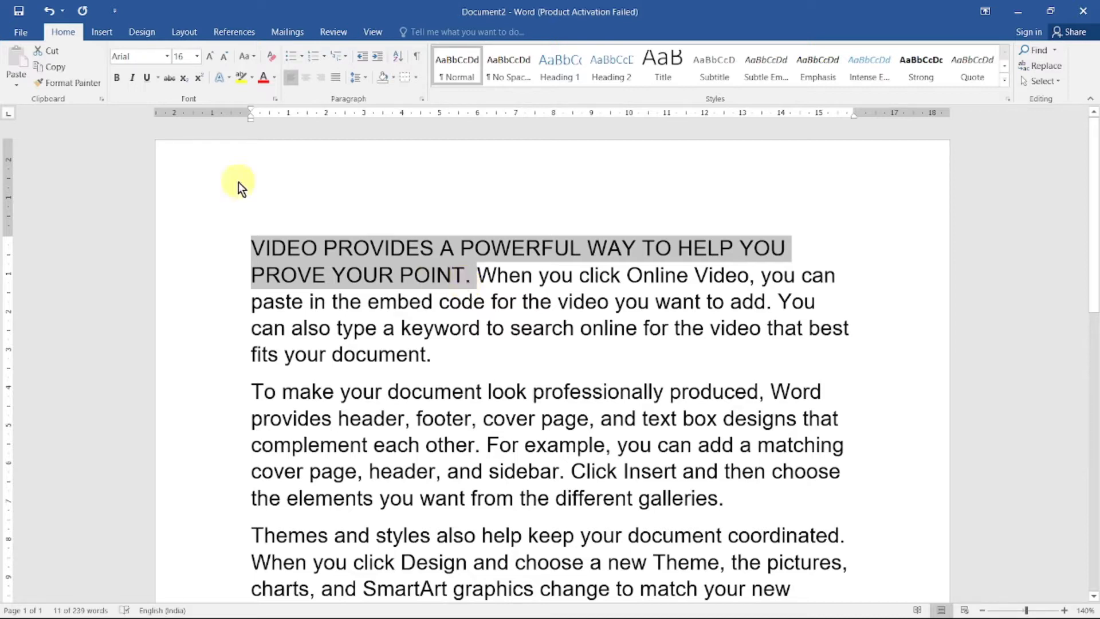
click(254, 58)
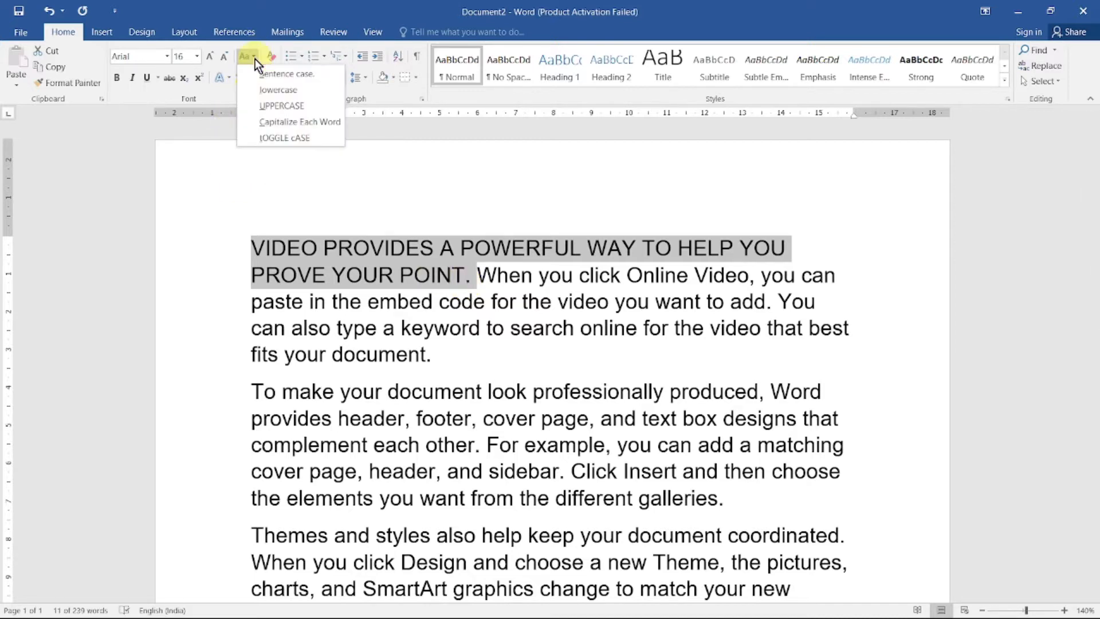
click(275, 124)
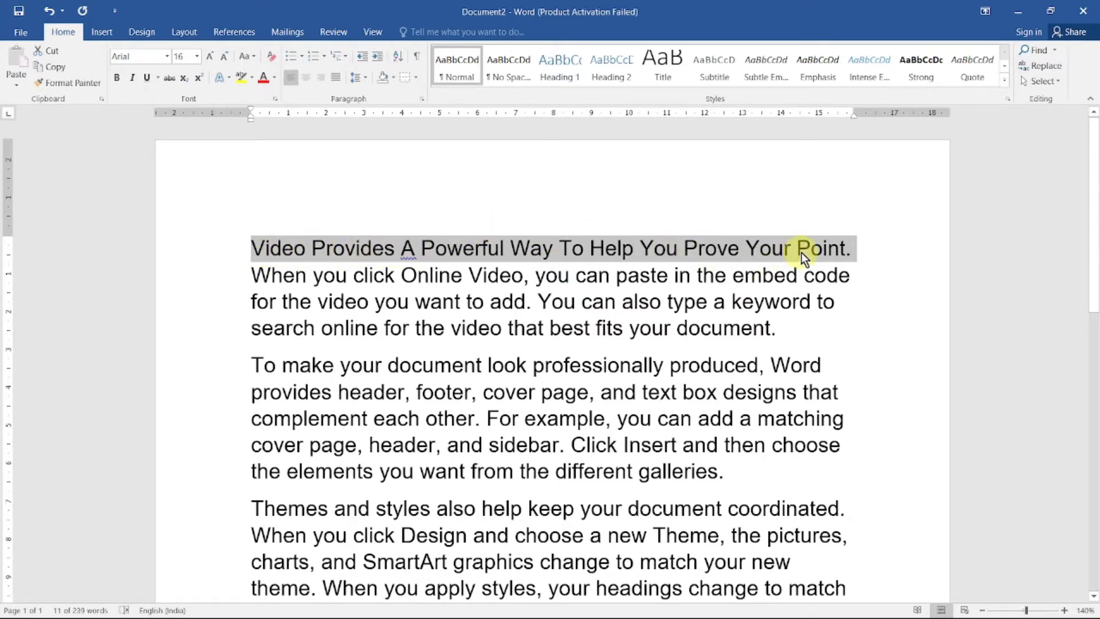
Apply tOGGLE cASE to the selected first sentence, and convert it back to sentence case
click(256, 57)
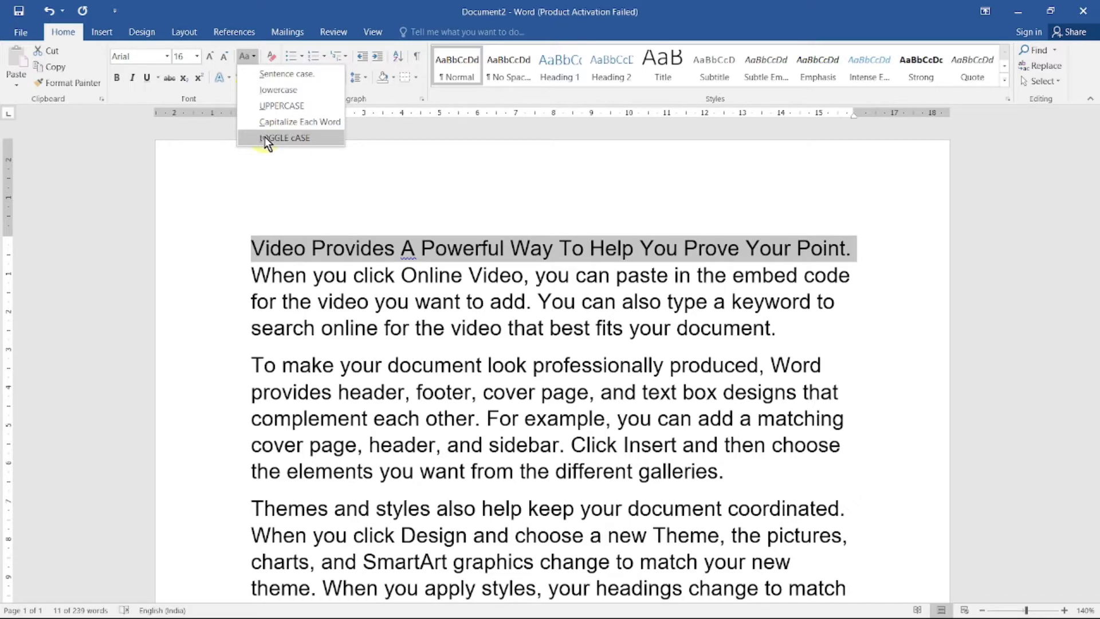
click(264, 137)
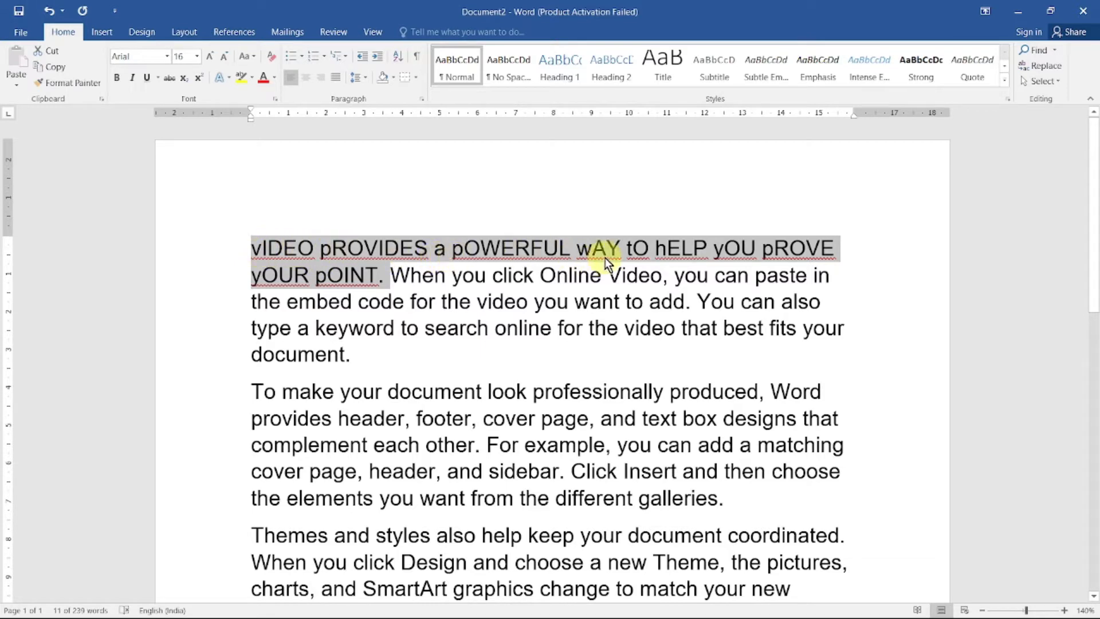
click(254, 57)
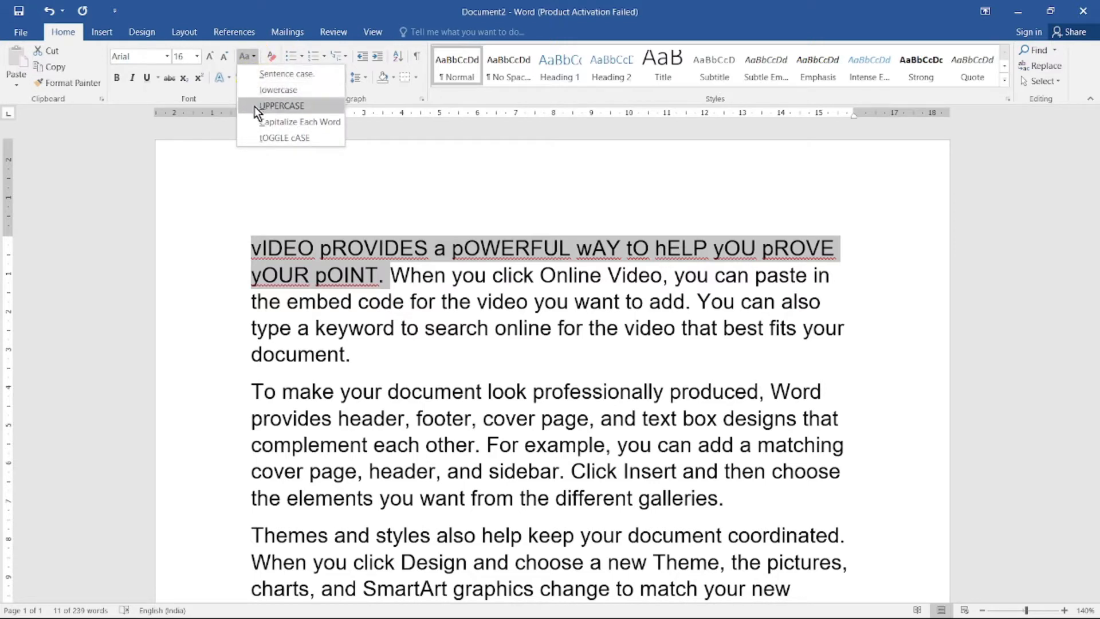
click(257, 144)
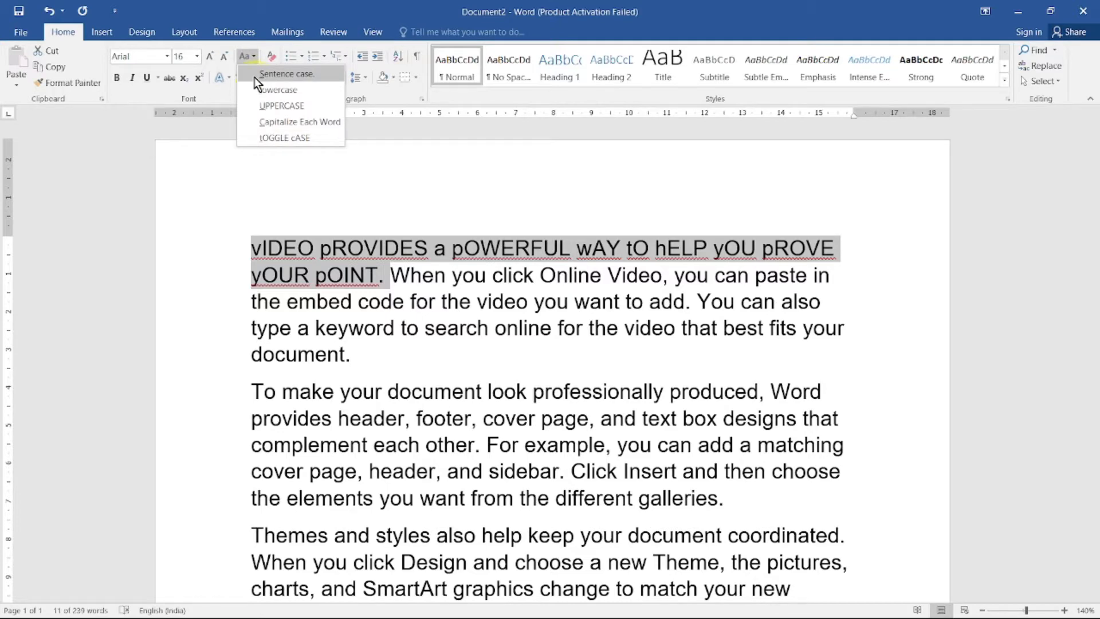
click(281, 74)
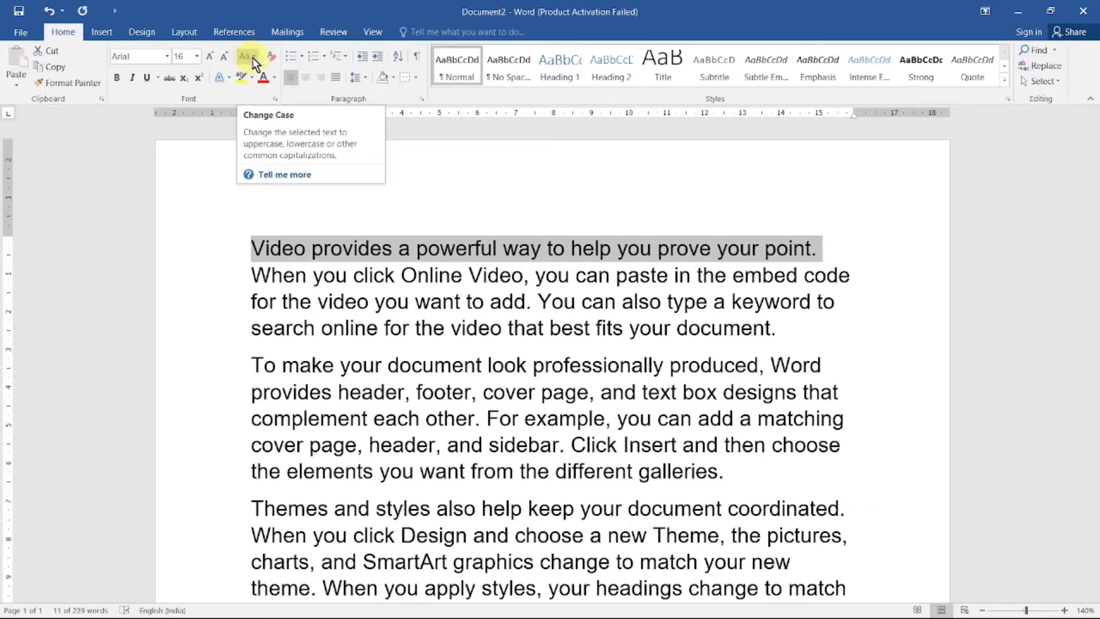
click(252, 58)
click(252, 57)
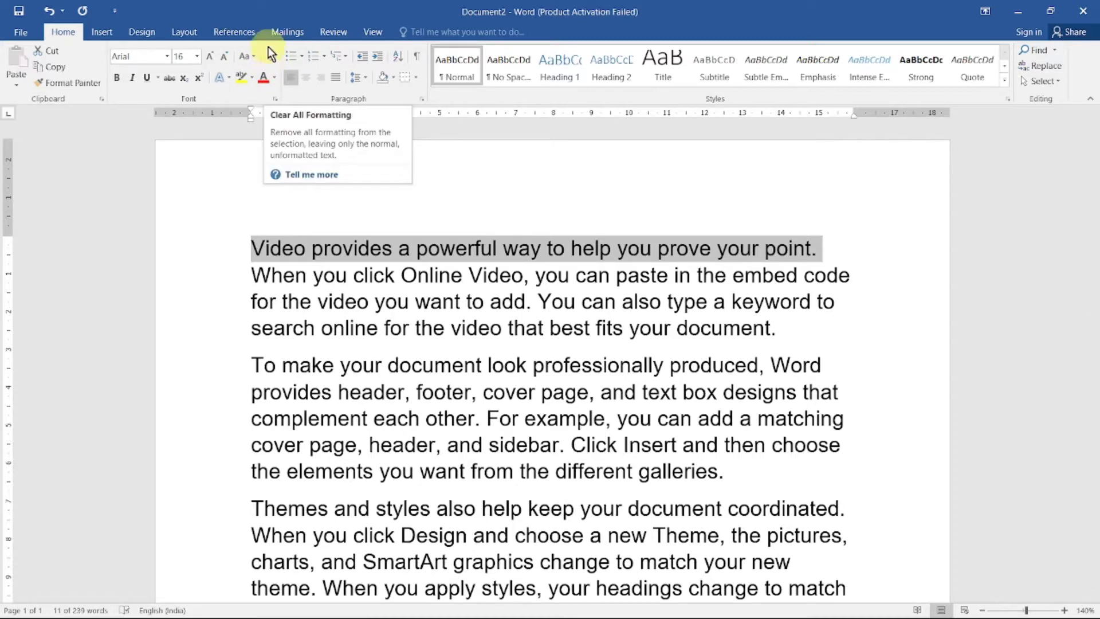
click(269, 60)
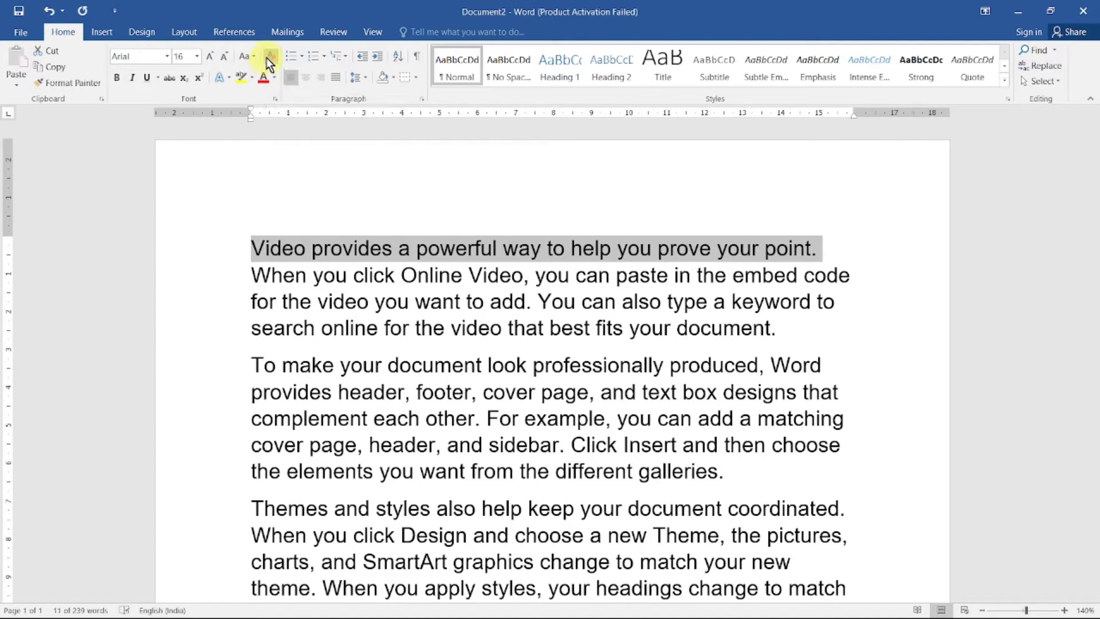
Apply and remove bold, italic and underline in turn on the selected first sentence
click(118, 83)
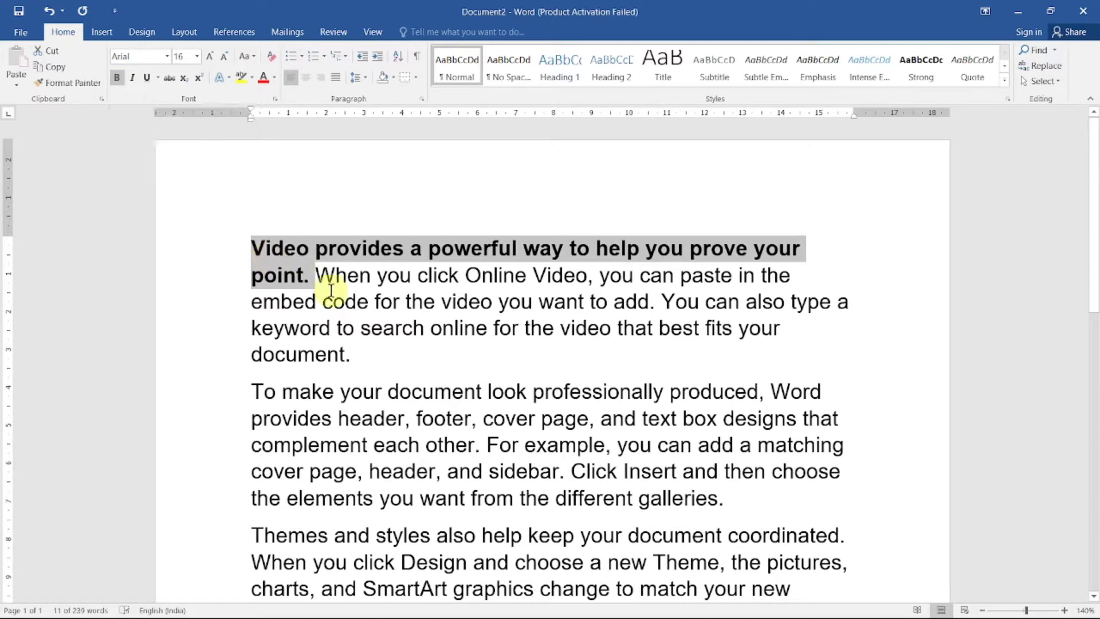
click(117, 78)
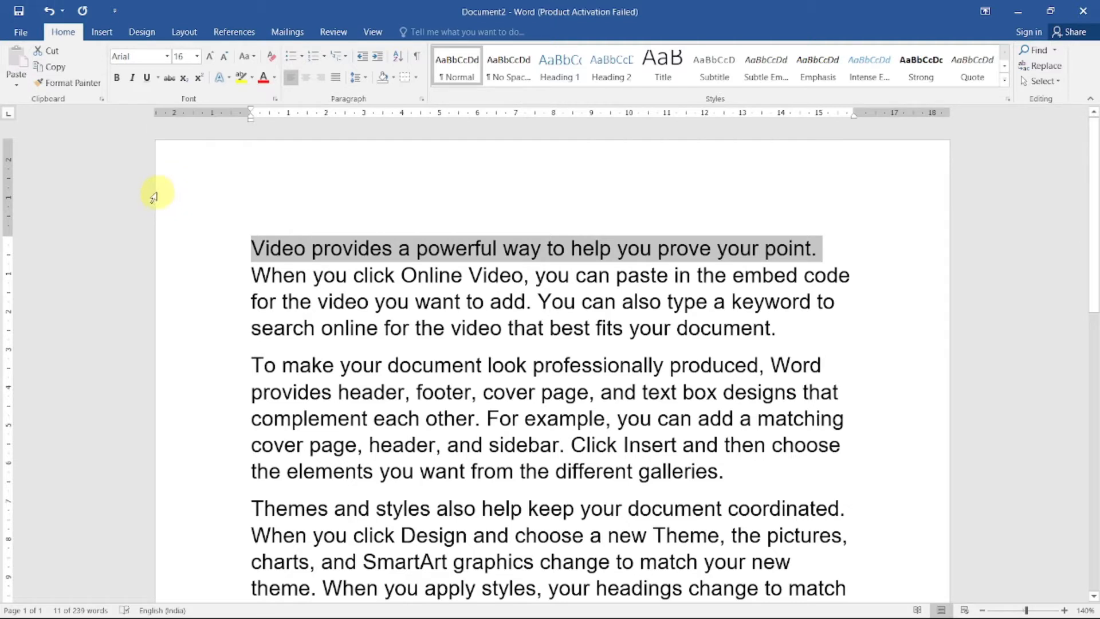
click(132, 78)
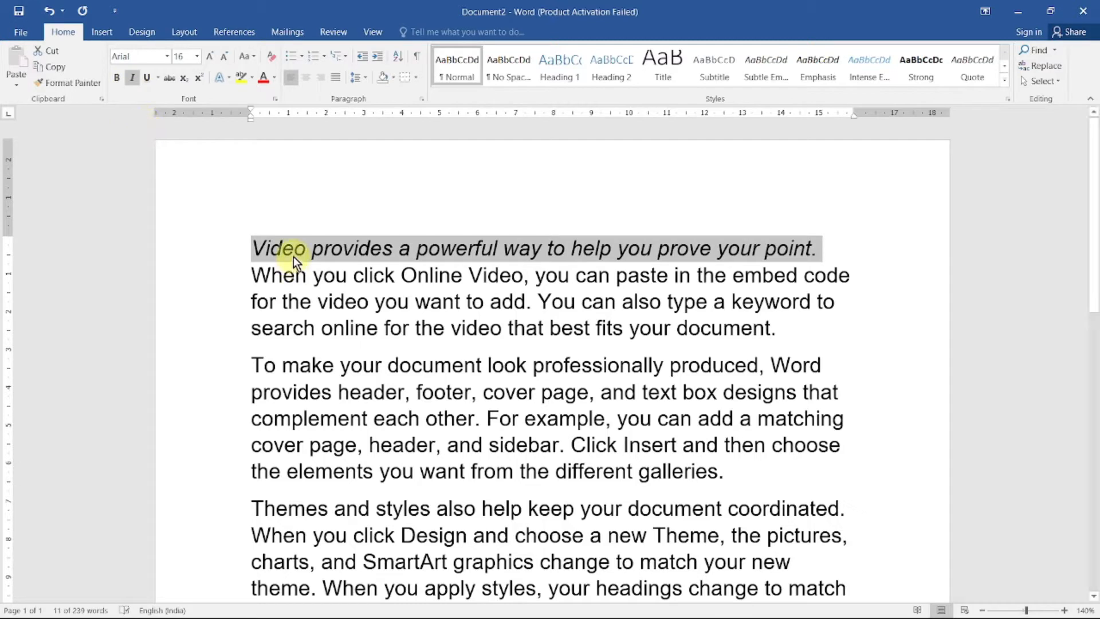
click(131, 78)
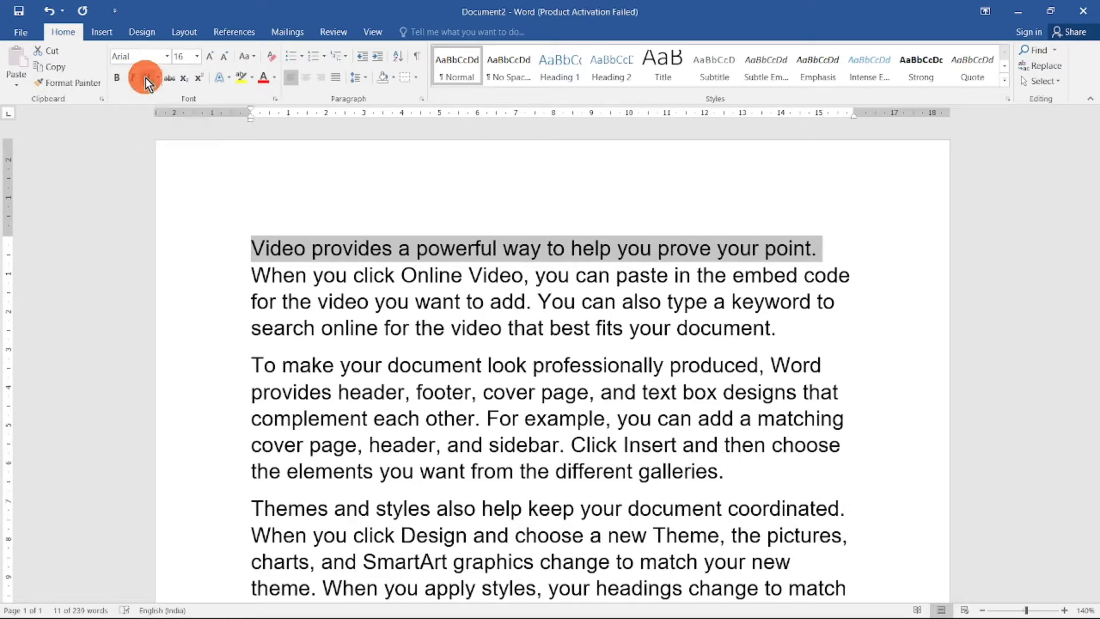
click(146, 77)
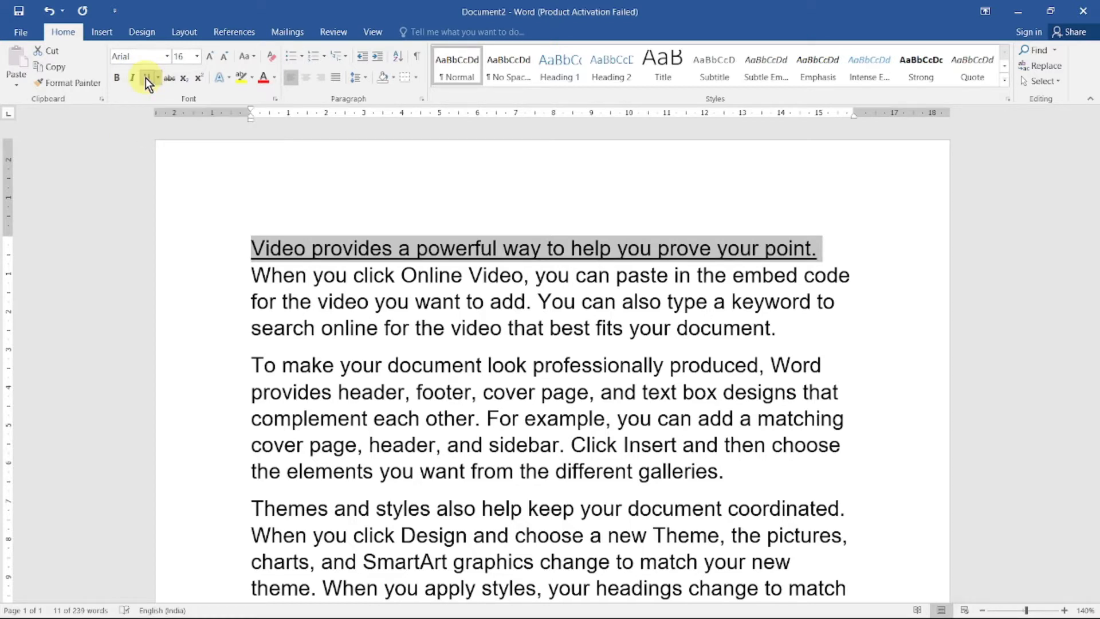
click(145, 77)
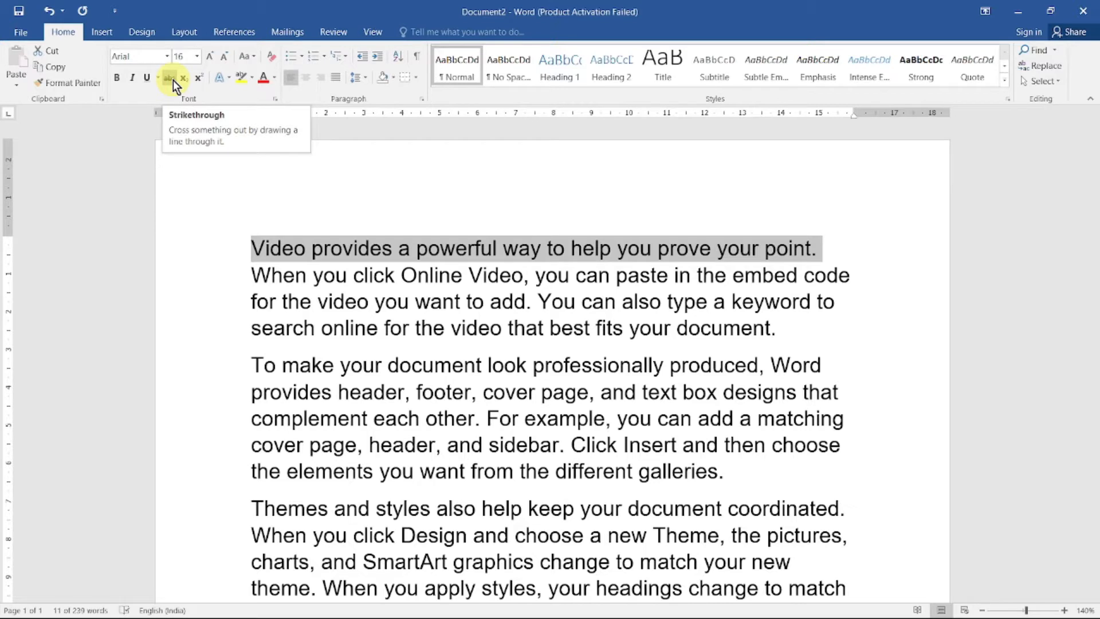
Strike through the words "document look" in the second paragraph and deselect the text
click(429, 301)
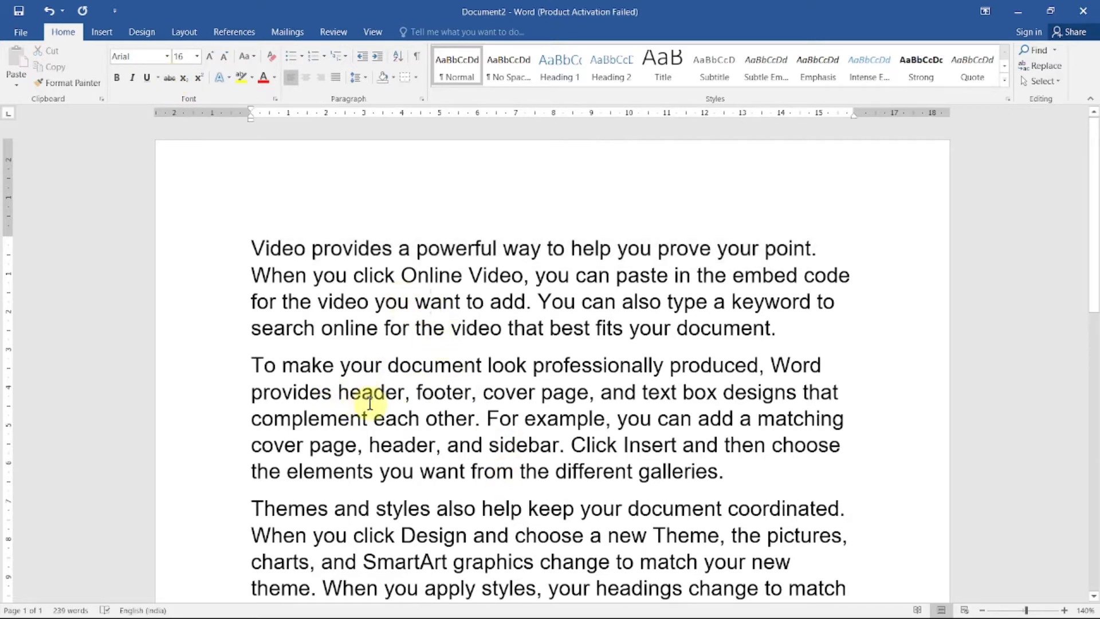
drag(389, 367, 516, 366)
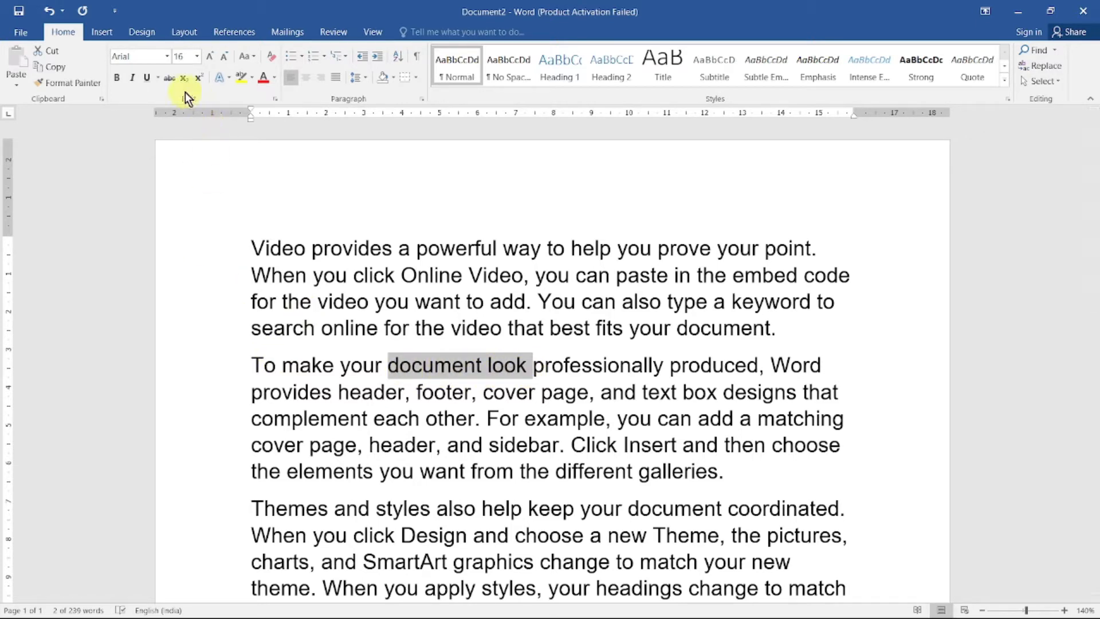
click(170, 78)
click(411, 447)
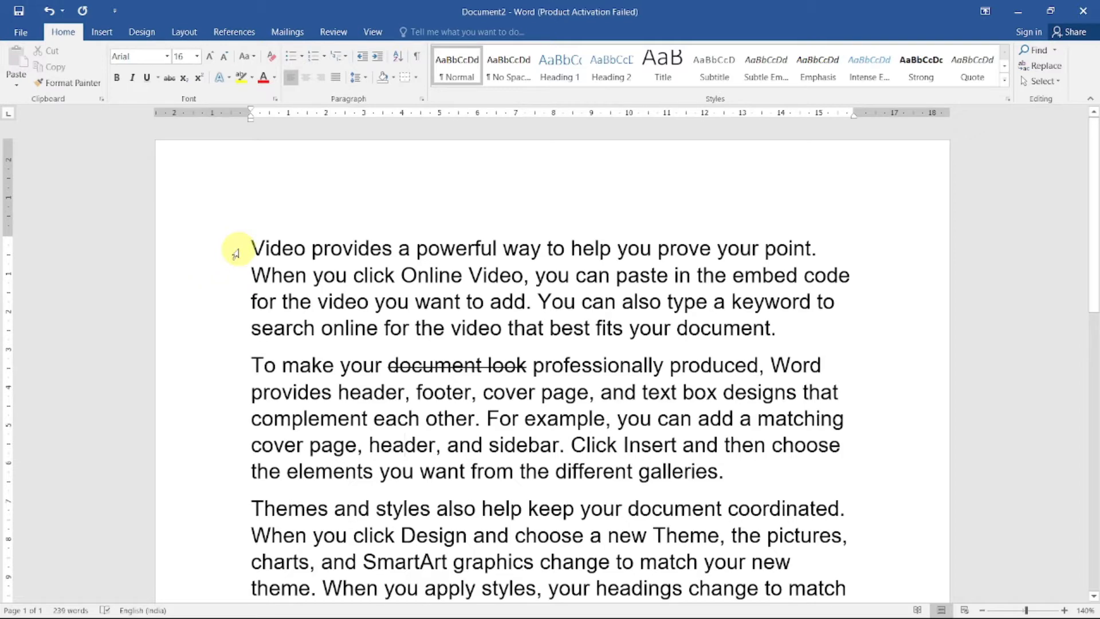
Add a new line reading "Co2" after the last paragraph and format its 2 as subscript
scroll(314, 278, down, 8)
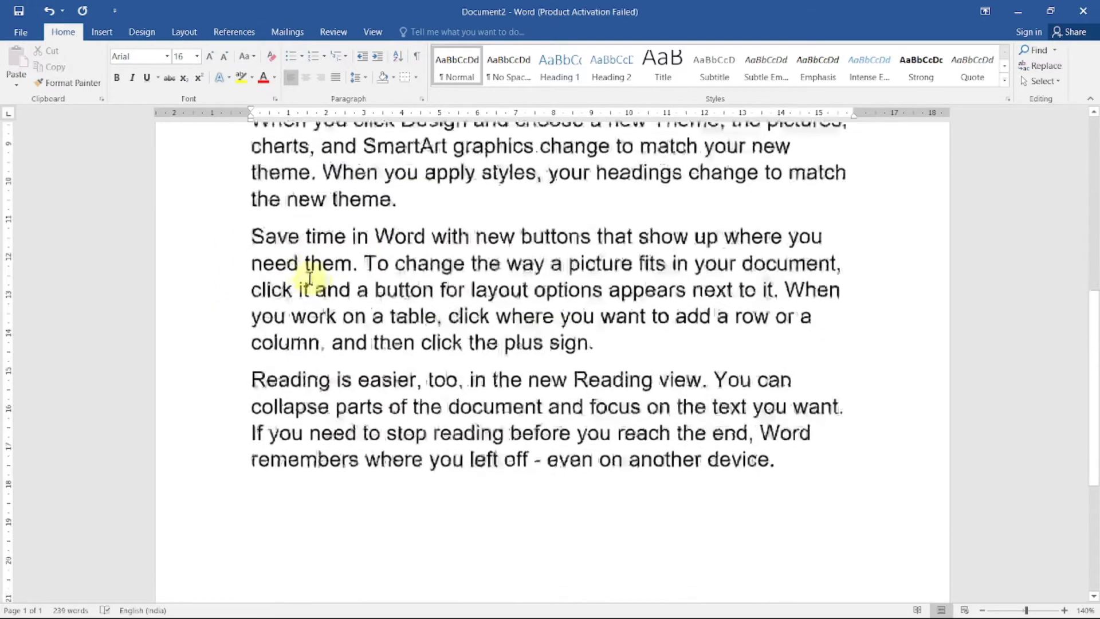
click(782, 250)
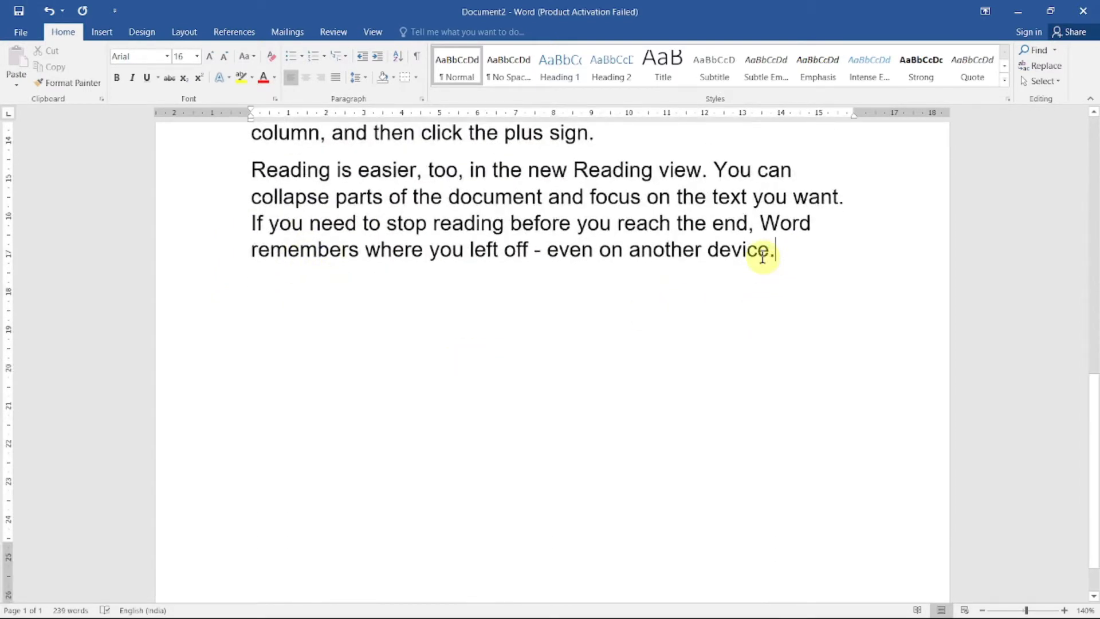
key(Return)
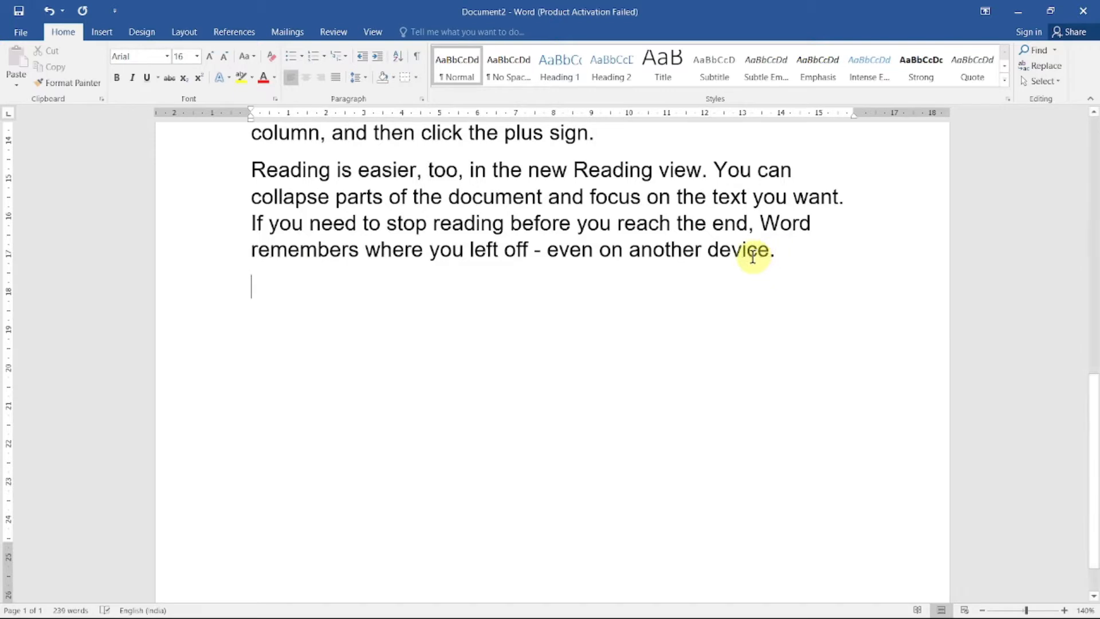
text(Co2)
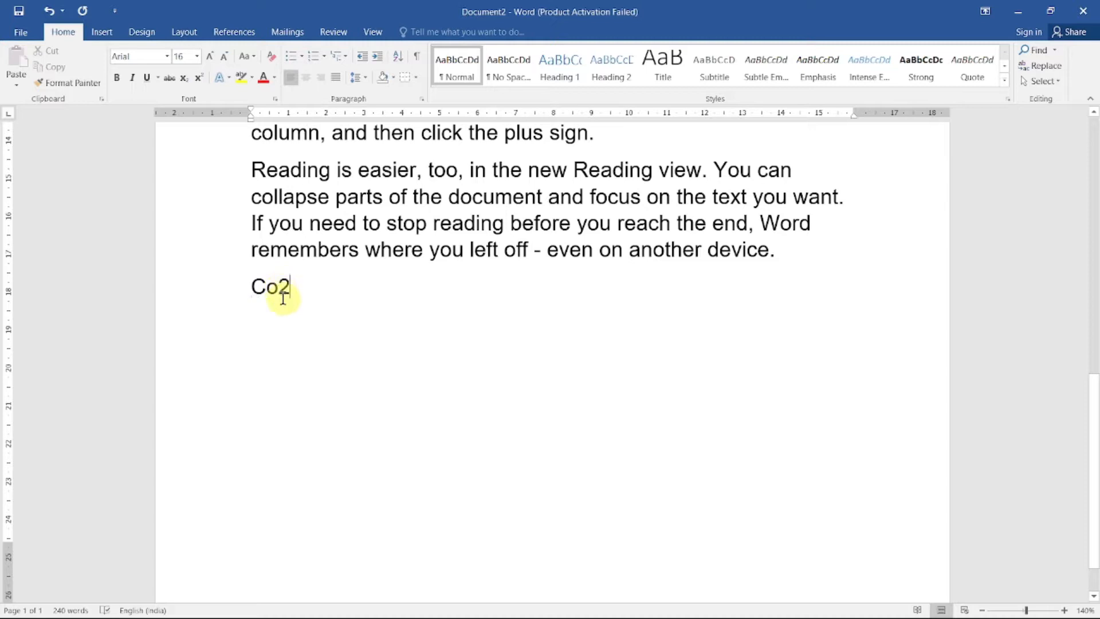
drag(278, 287, 291, 291)
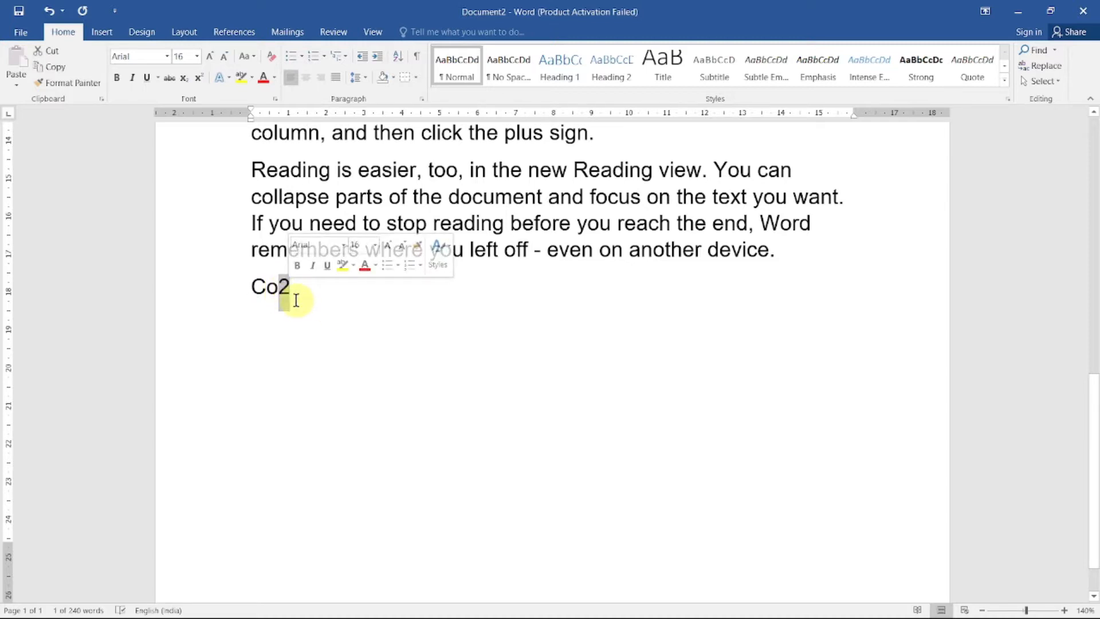
click(186, 81)
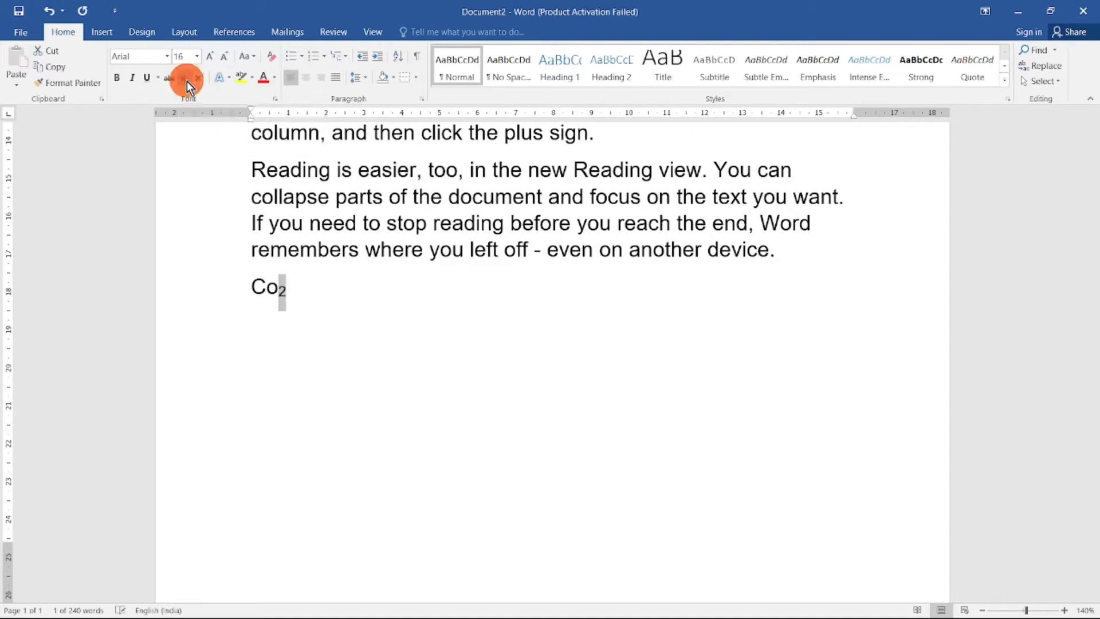
Enter the test digits 444 directly after the subscript 2 and delete them
click(287, 291)
click(362, 302)
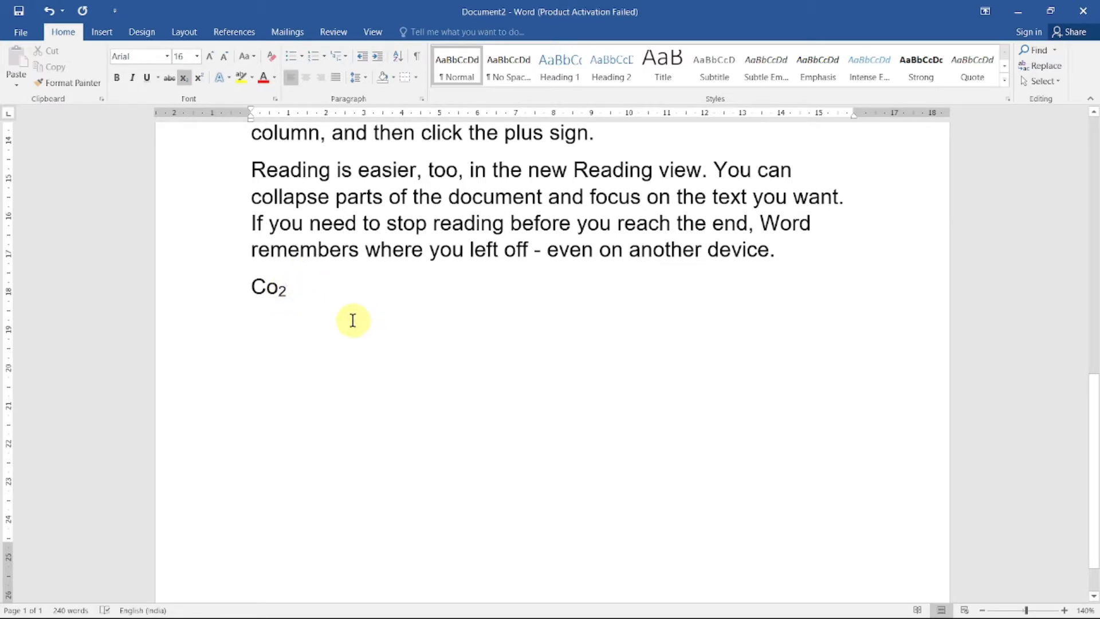
text(444)
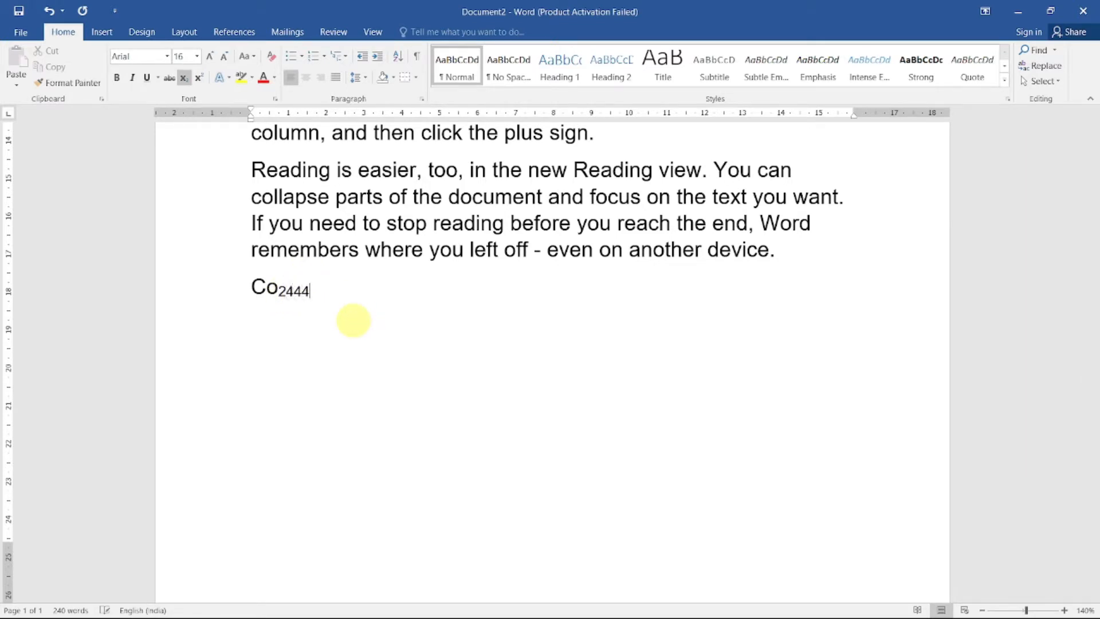
key(BackSpace)
key(BackSpace)
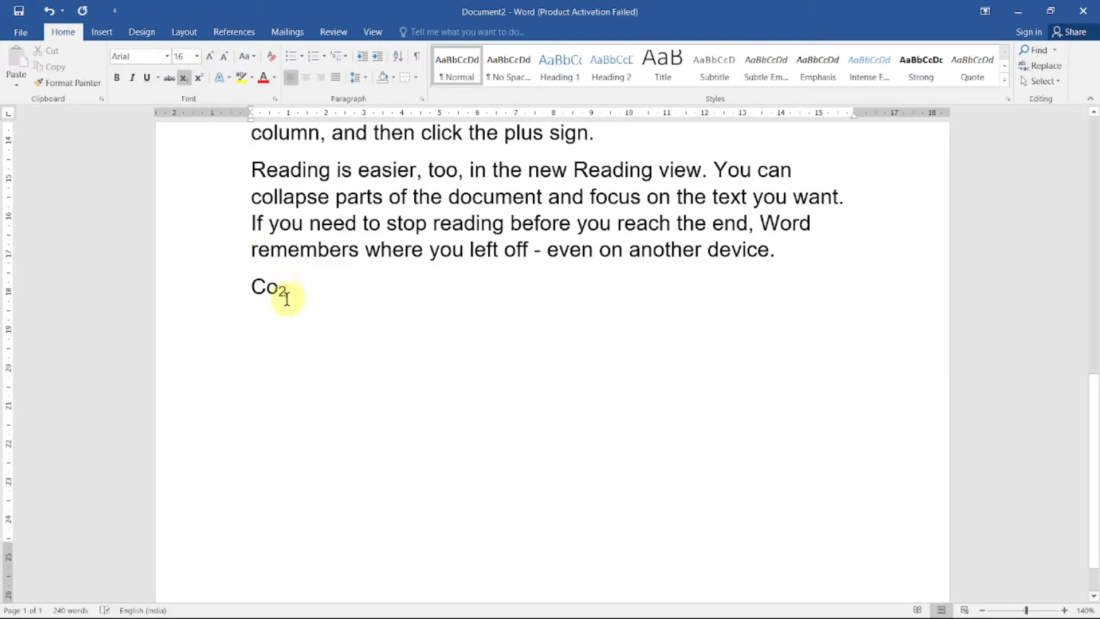
Turn off subscript after "Co2", enter a space with the test digits 33333, and delete those digits
click(184, 78)
text(33333)
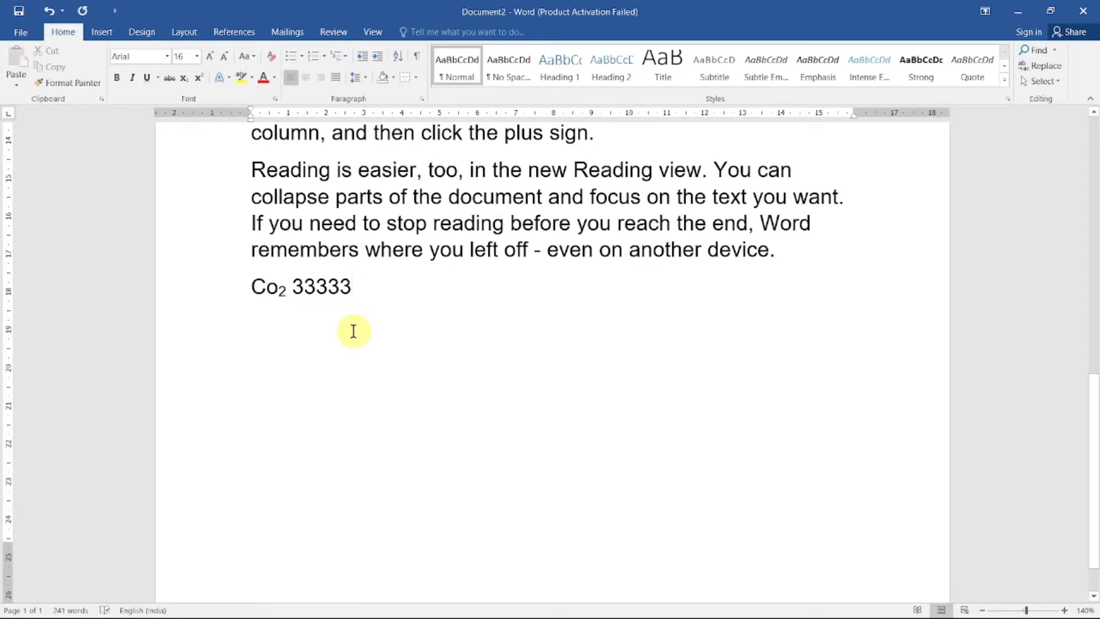
key(BackSpace)
key(BackSpace)
key(BackSpace)
key(BackSpace)
key(BackSpace)
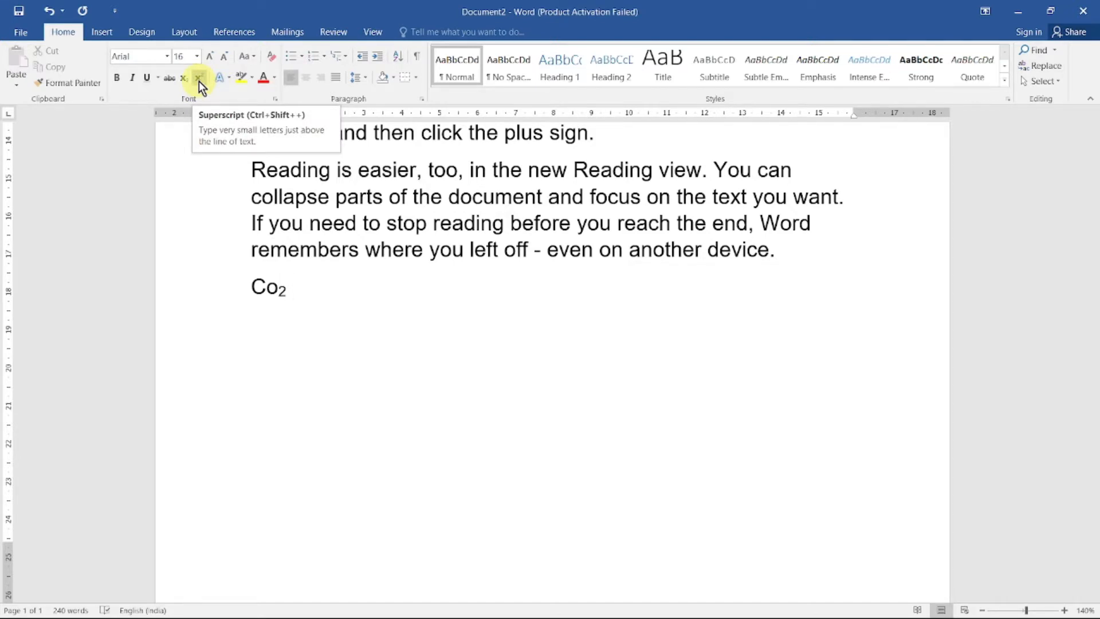
Add "10th" after "Co2" on the last line and format its "th" as superscript
text(10)
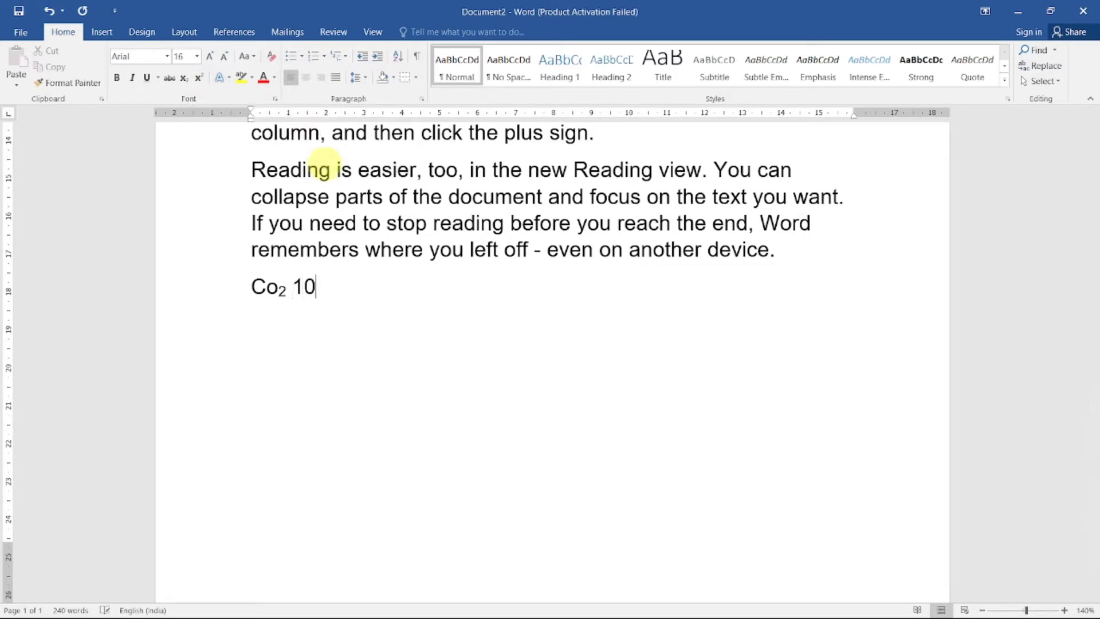
text(th)
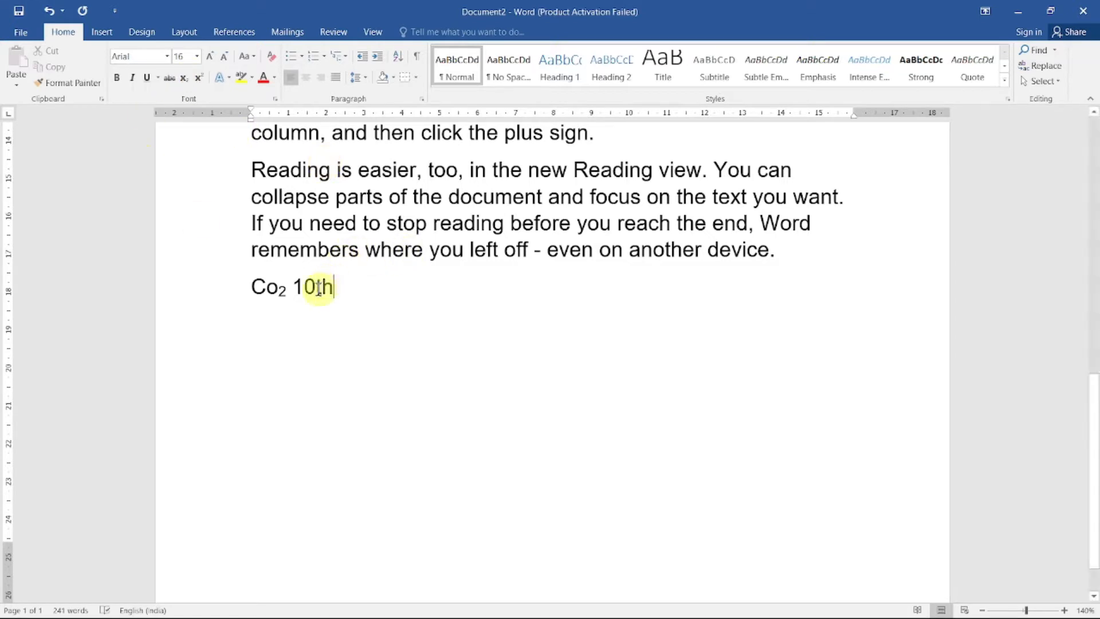
drag(317, 287, 334, 288)
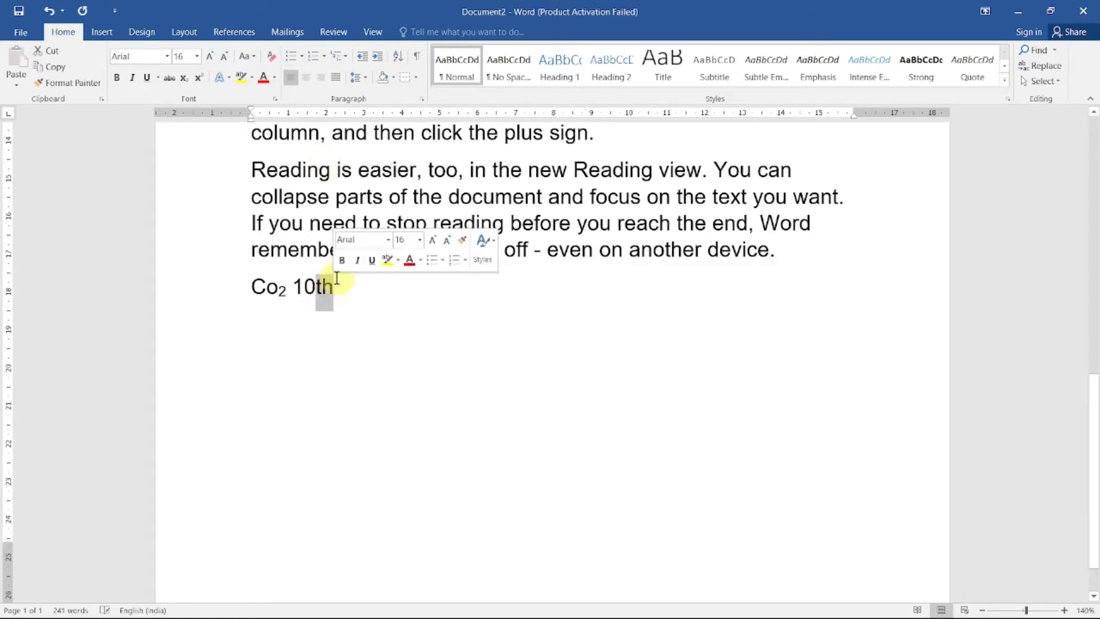
click(200, 80)
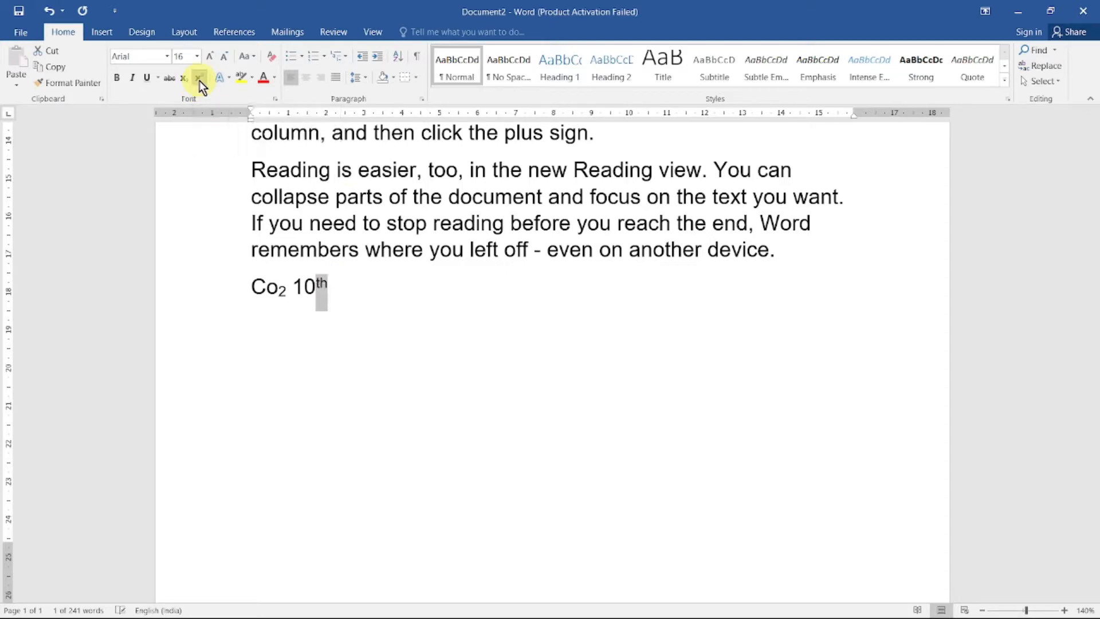
Enter the test letters "rrr" after the superscript "th", delete them, and turn off superscript
click(341, 285)
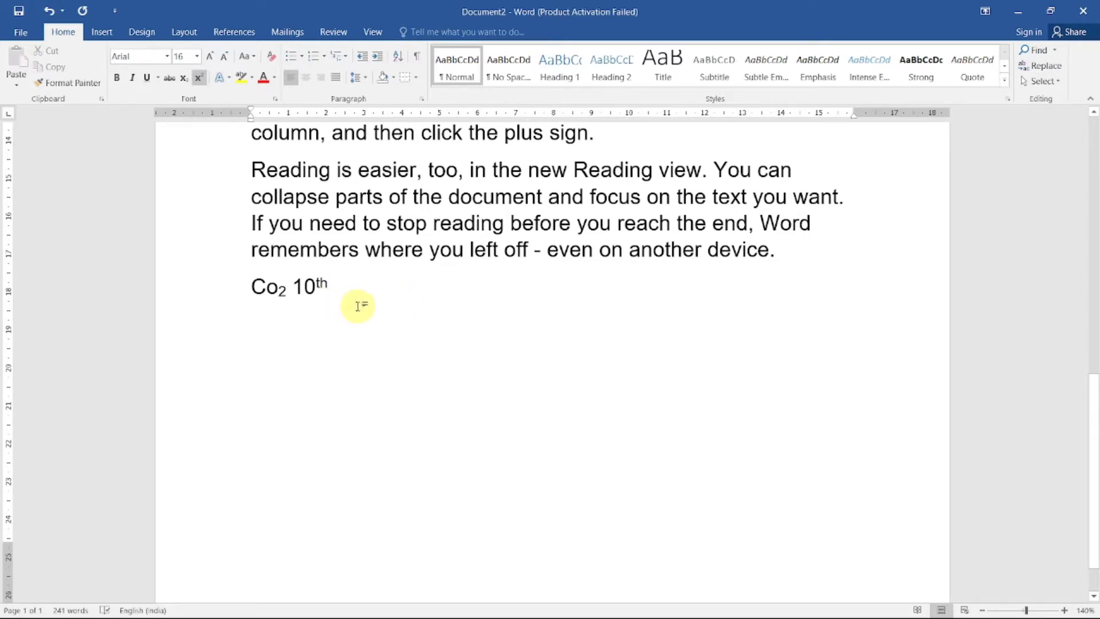
text(rrr)
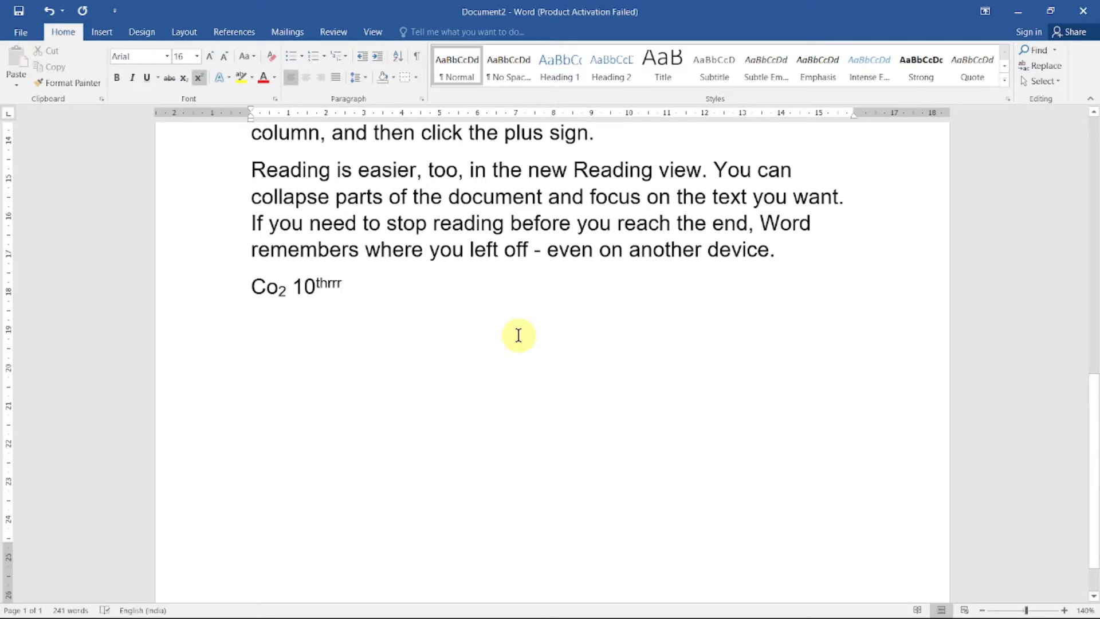
key(BackSpace)
key(BackSpace)
key(BackSpace)
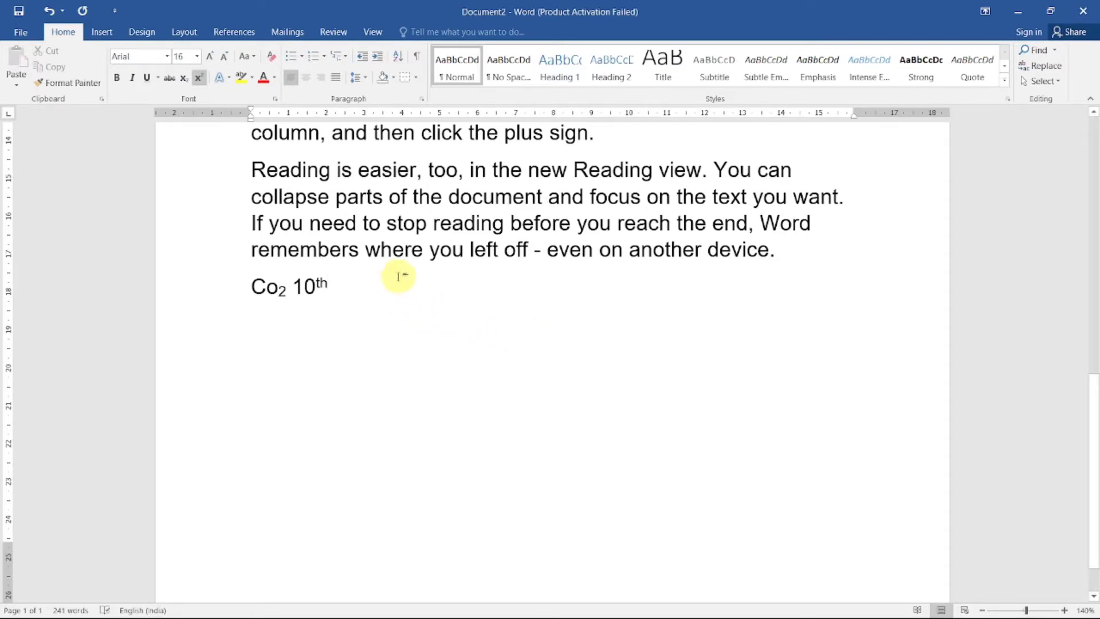
click(199, 78)
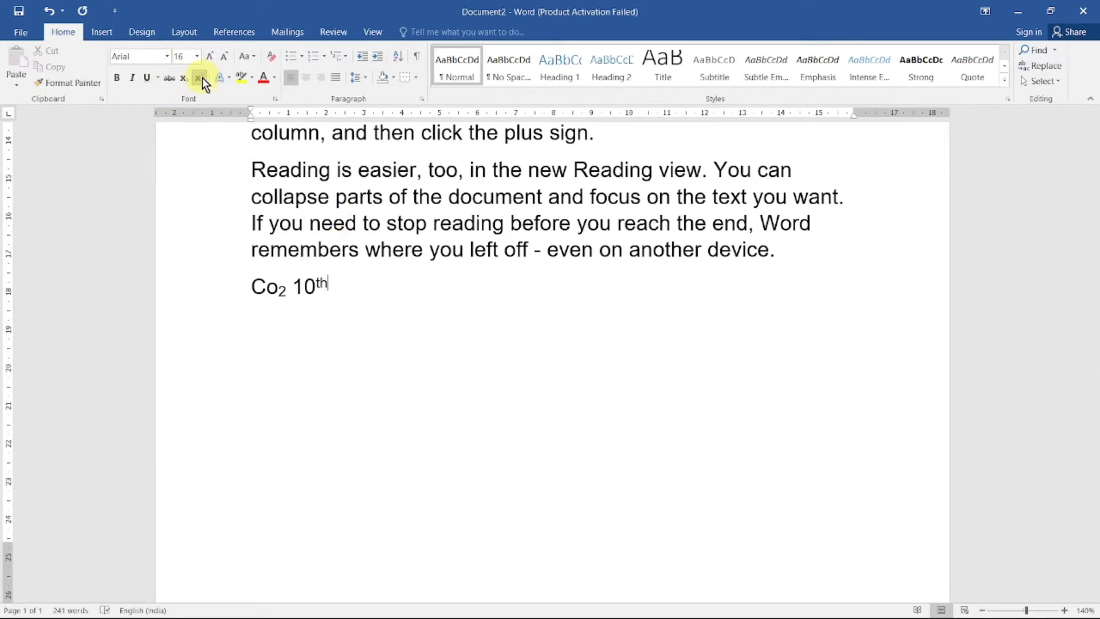
Turn off superscript after "10th", enter a space and a test name in normal text, and delete the name
click(201, 77)
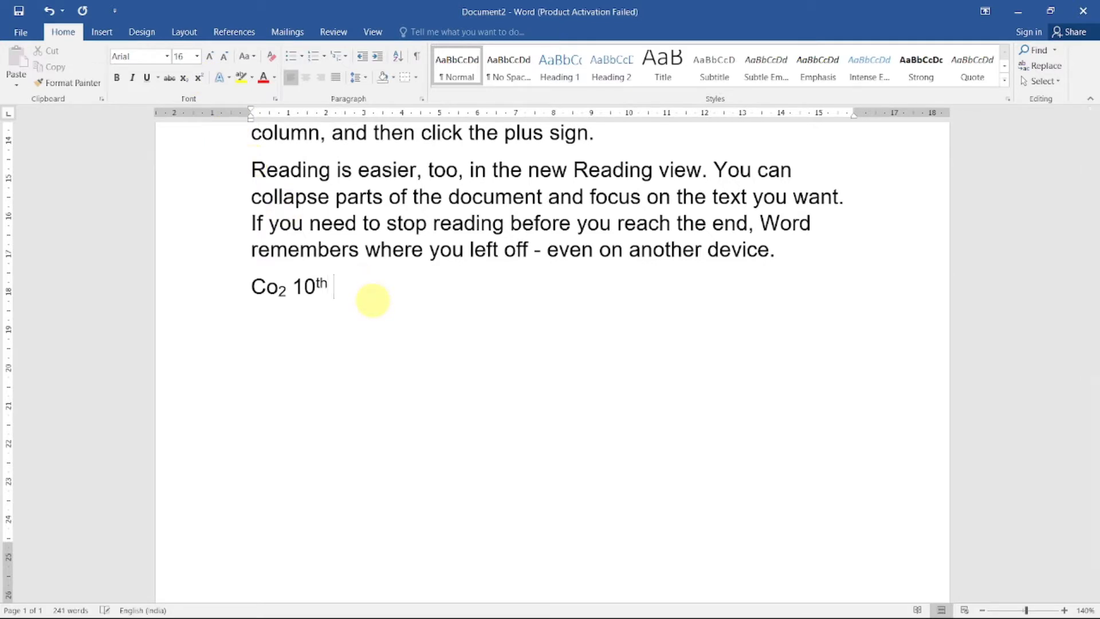
text(kiran)
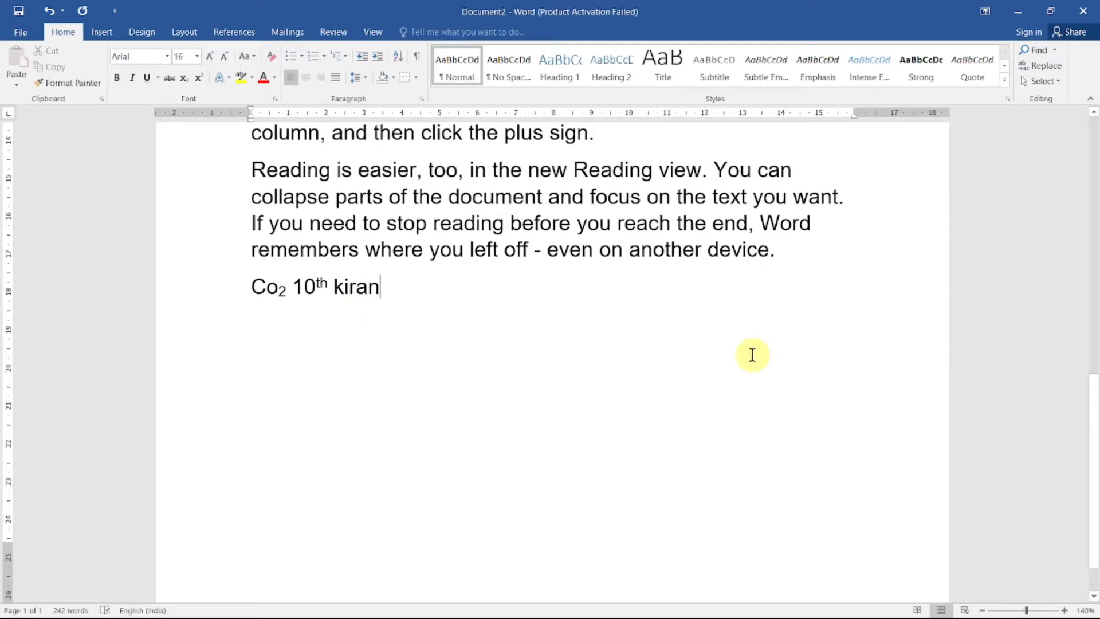
key(BackSpace)
key(BackSpace)
key(BackSpace)
key(BackSpace)
key(BackSpace)
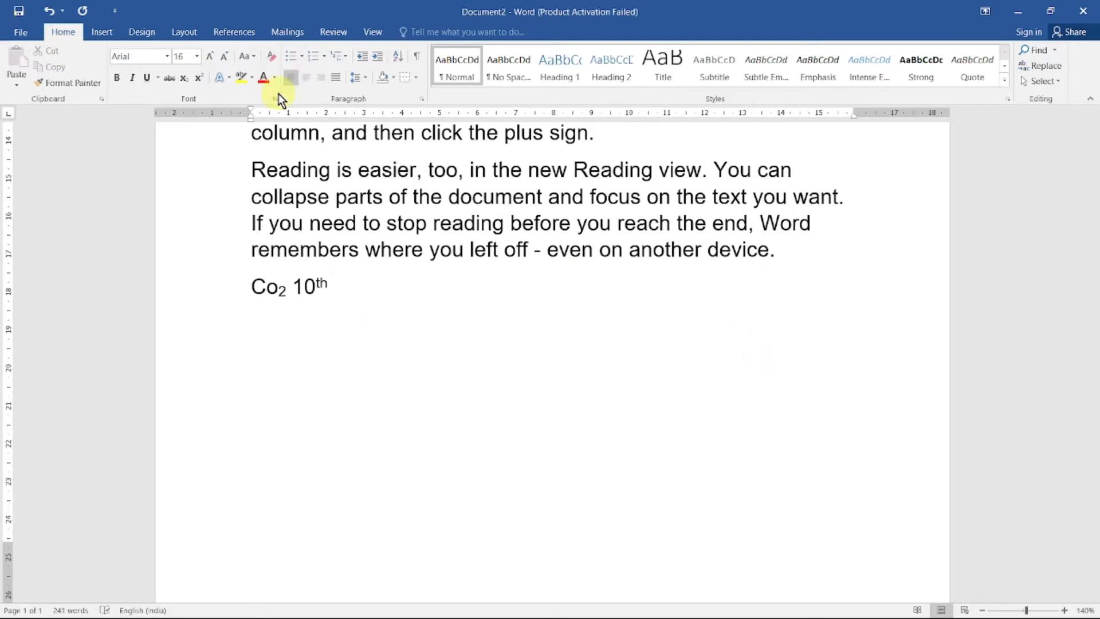
Apply the orange outlined text effect to the word "remembers" in the last paragraph
click(229, 81)
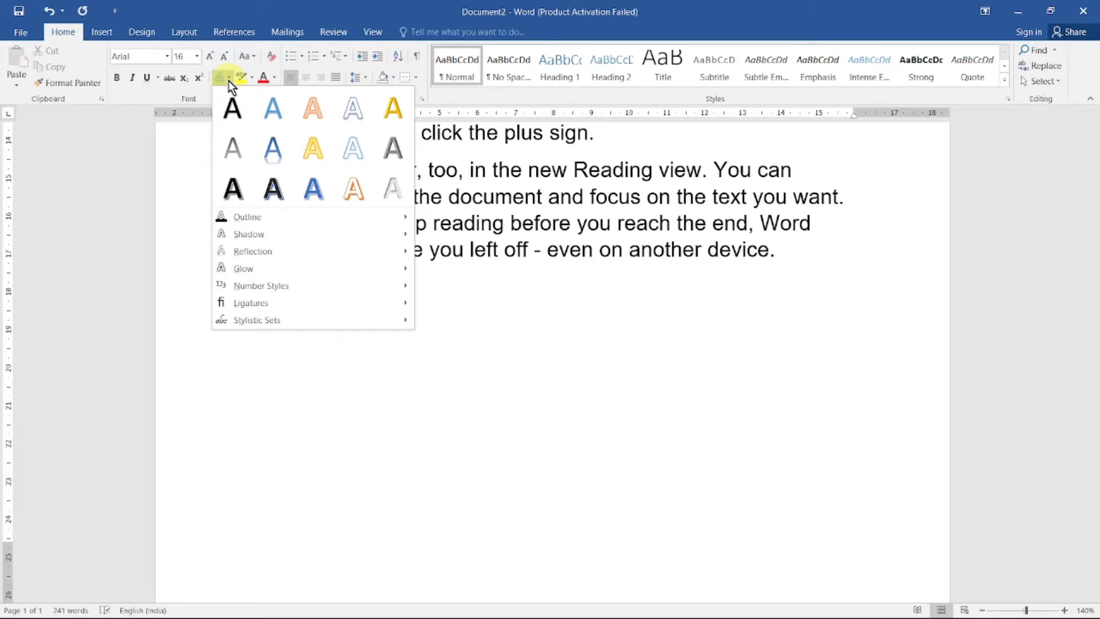
click(505, 307)
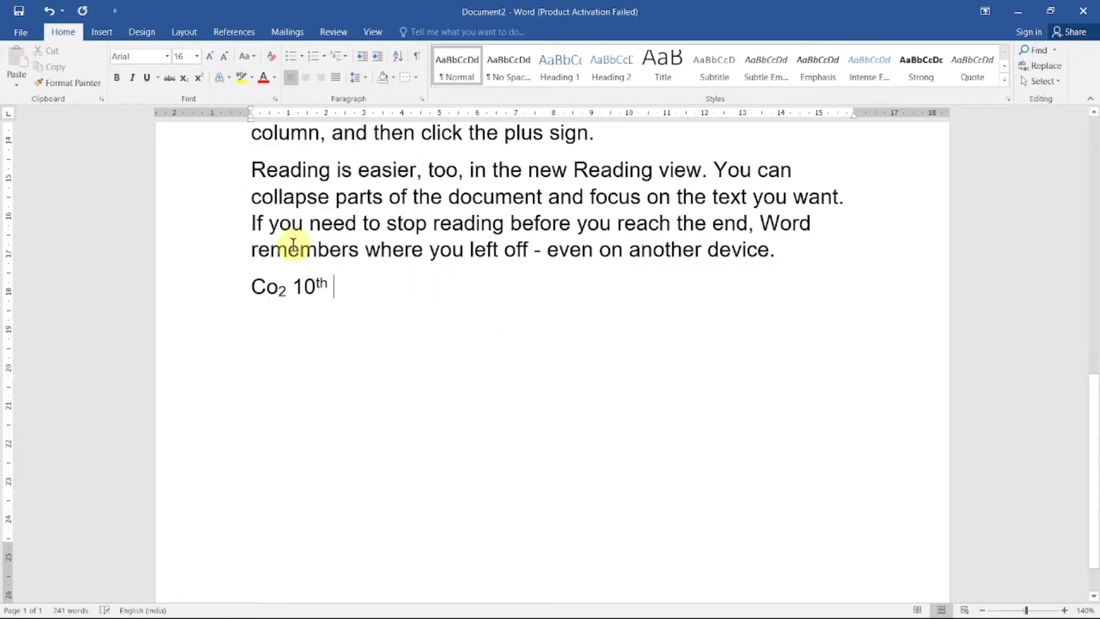
drag(253, 251, 359, 250)
click(227, 77)
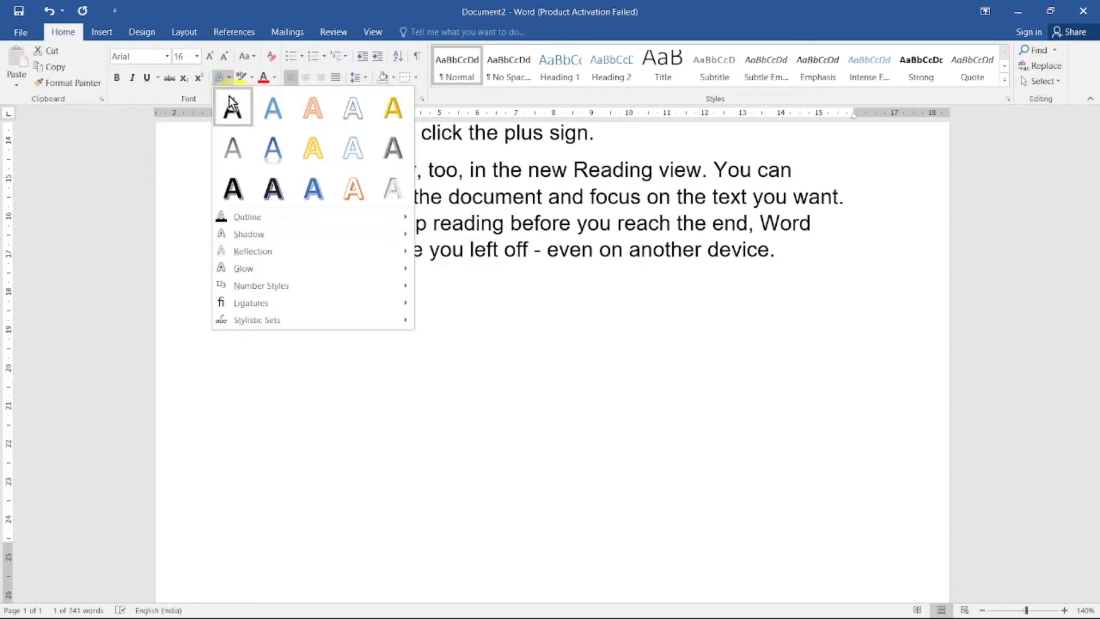
click(307, 119)
click(369, 284)
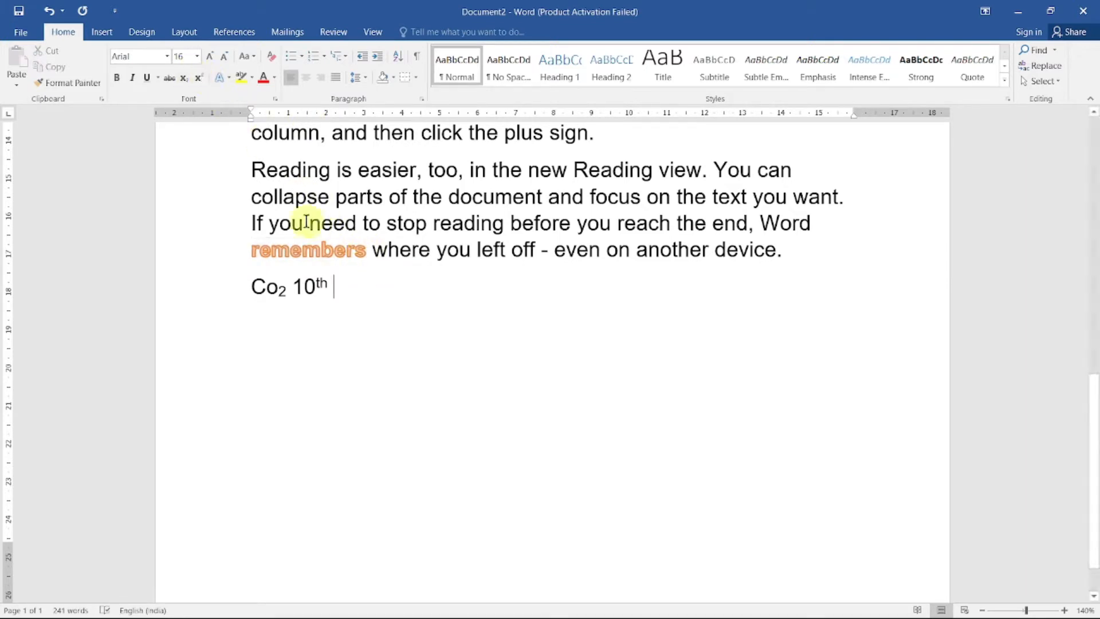
Apply the gold text effect to the words "If you need" in the last paragraph
drag(252, 222, 336, 223)
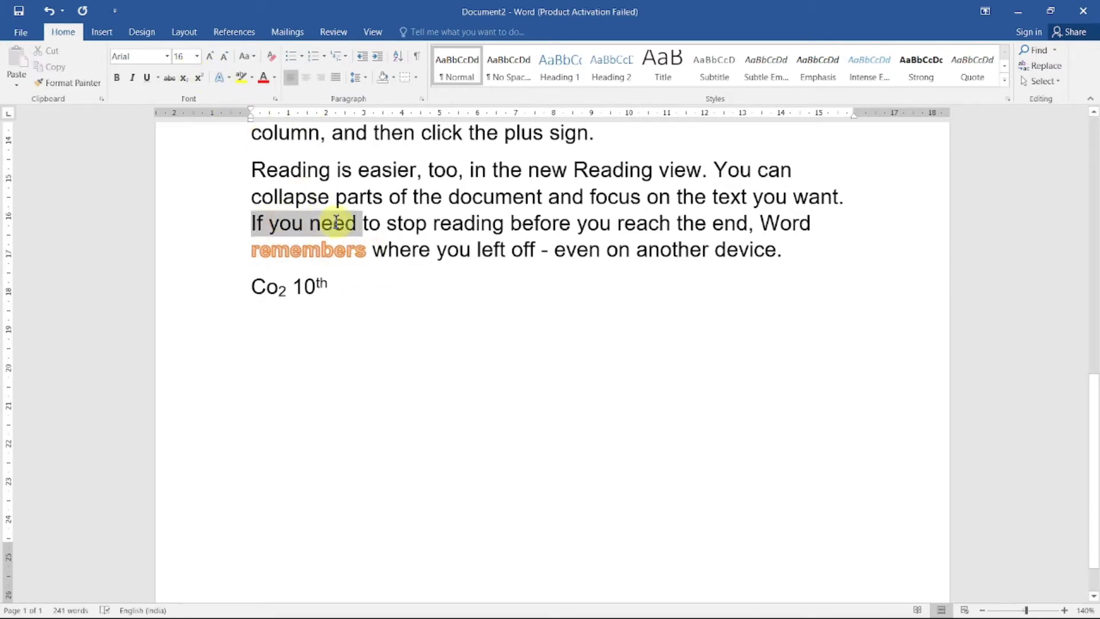
click(229, 77)
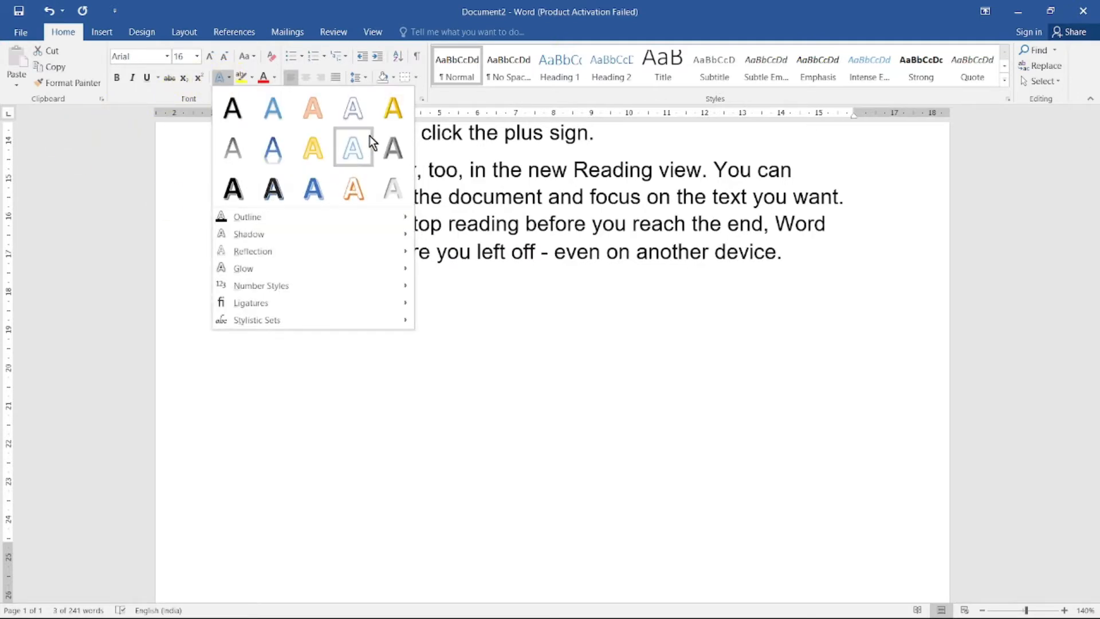
click(393, 109)
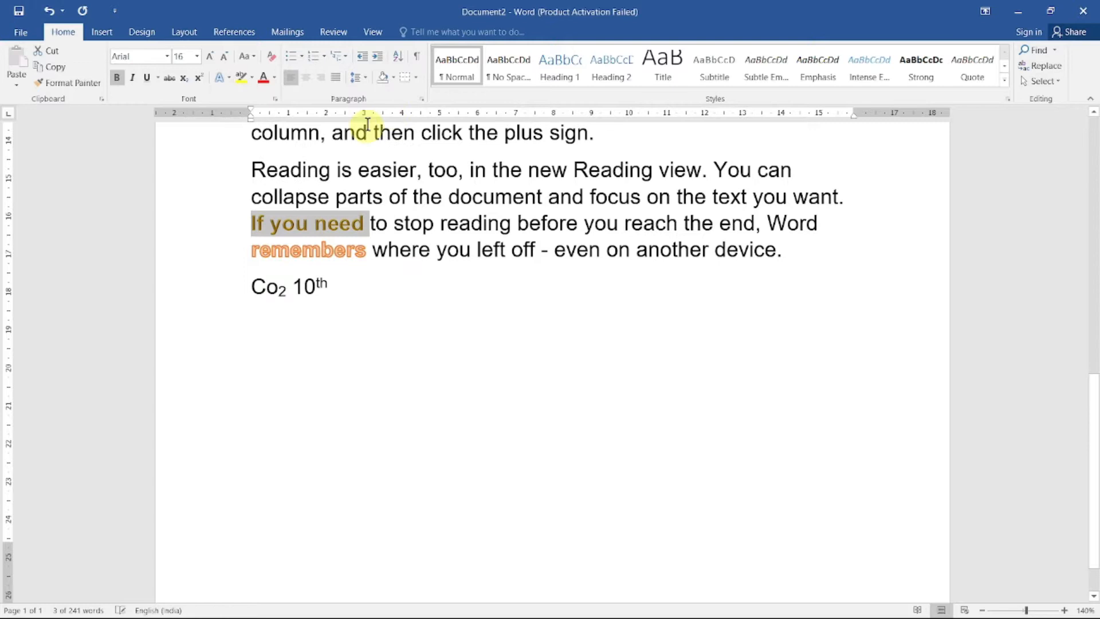
click(365, 225)
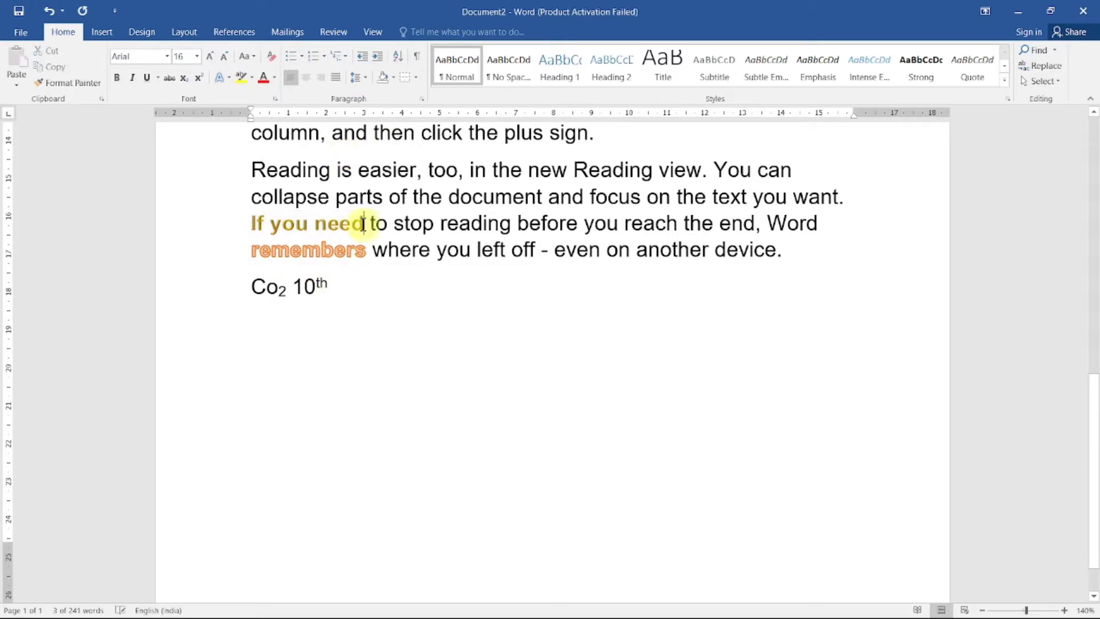
click(229, 77)
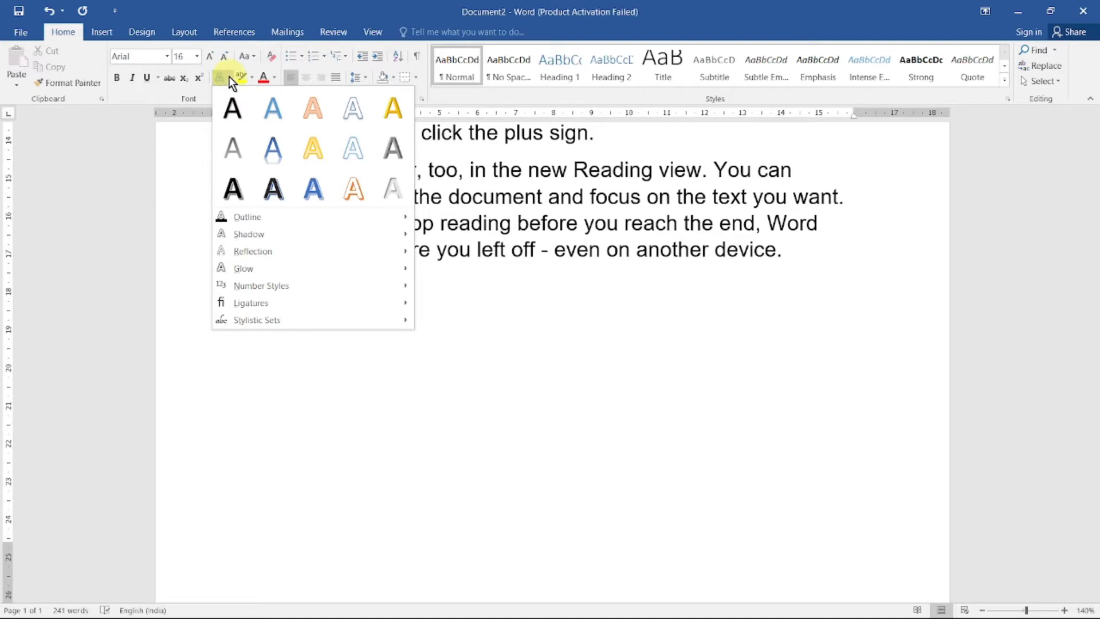
click(229, 77)
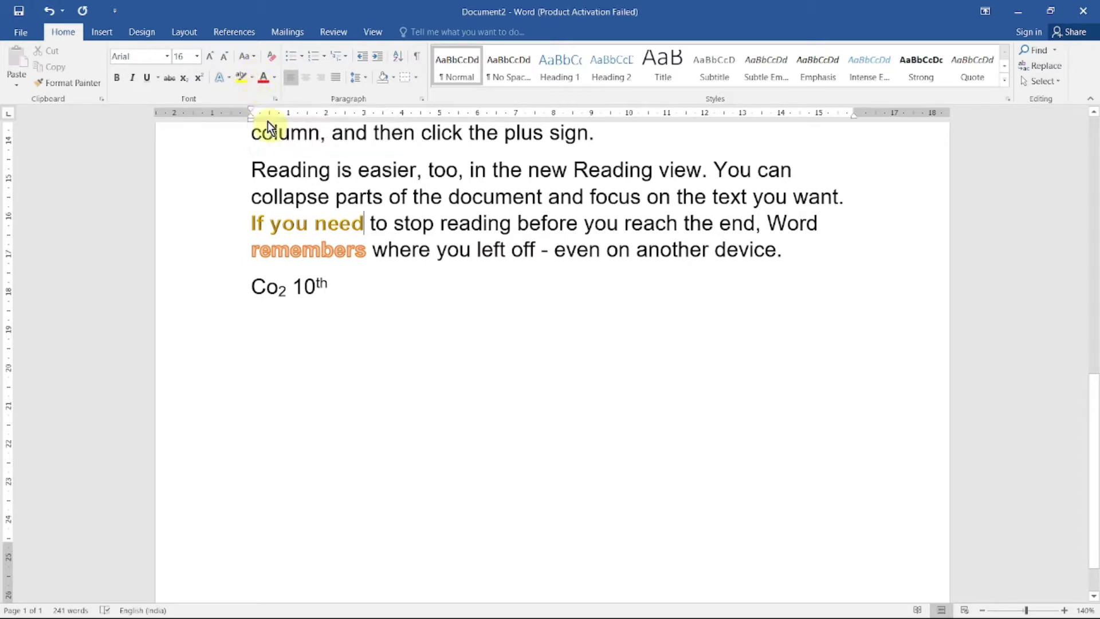
Highlight the word "Reading" at the start of the last paragraph in red
click(250, 168)
drag(251, 168, 330, 167)
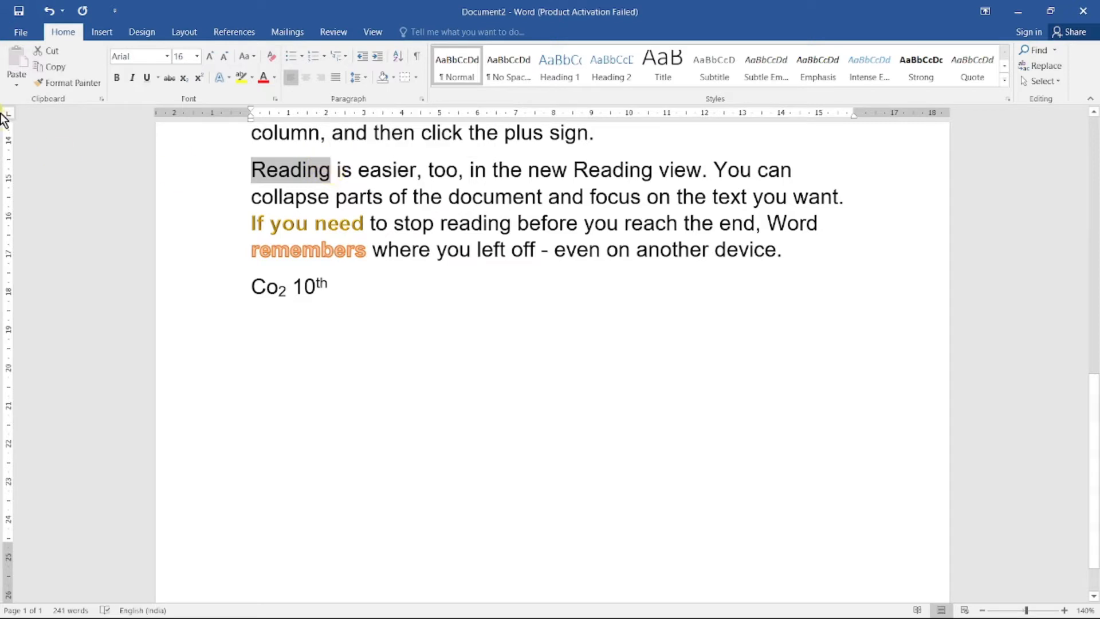
click(251, 78)
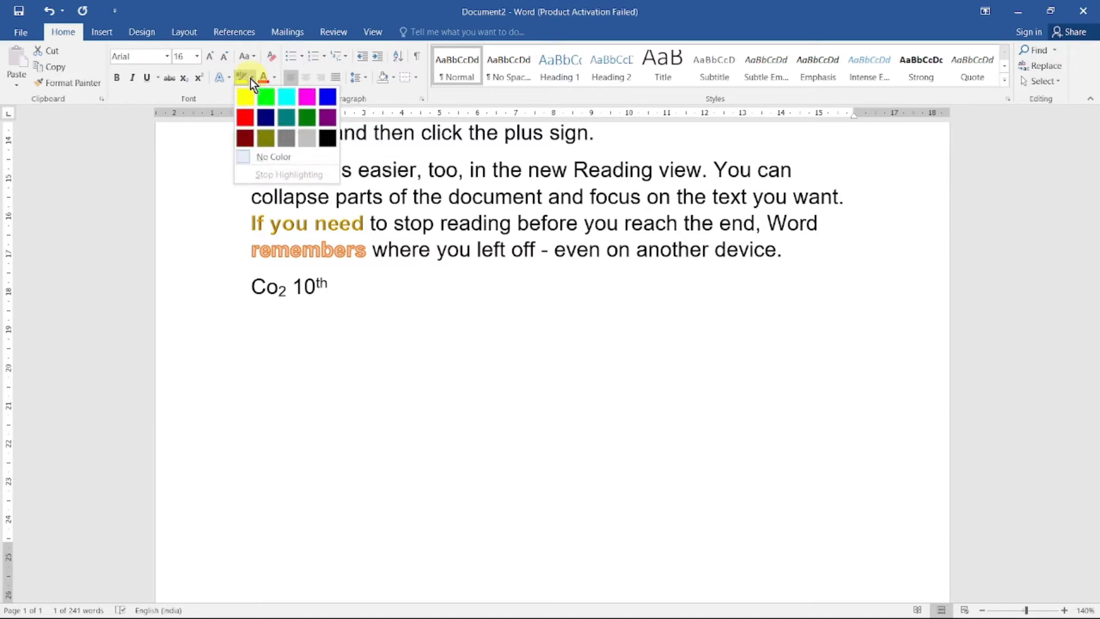
click(242, 117)
click(251, 177)
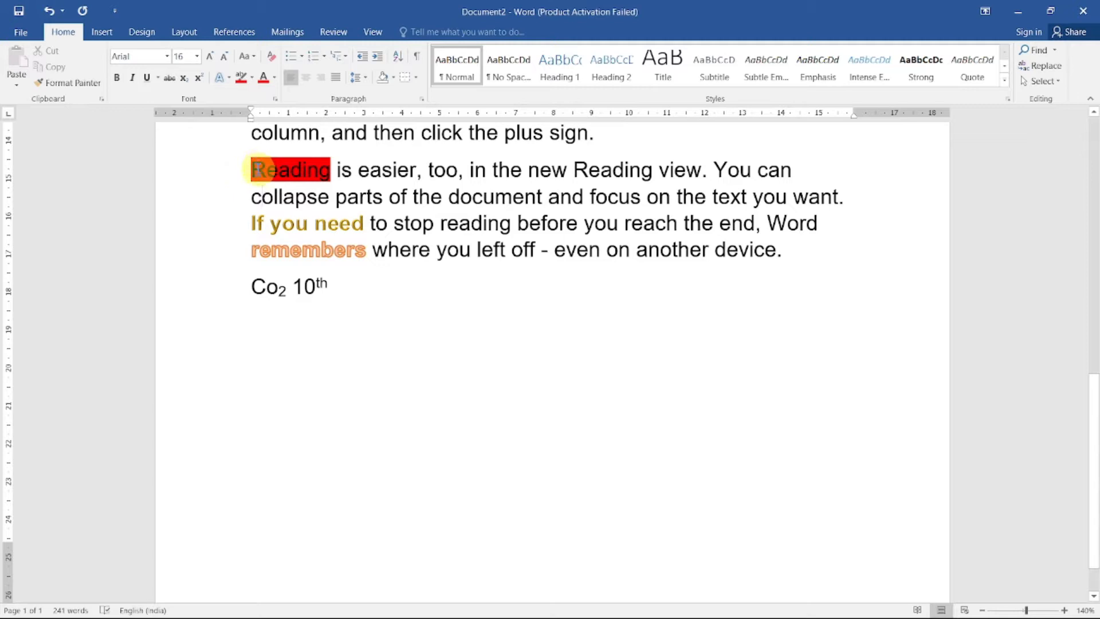
Remove the highlight color from the word "Reading" at the start of the last paragraph
drag(250, 170, 331, 170)
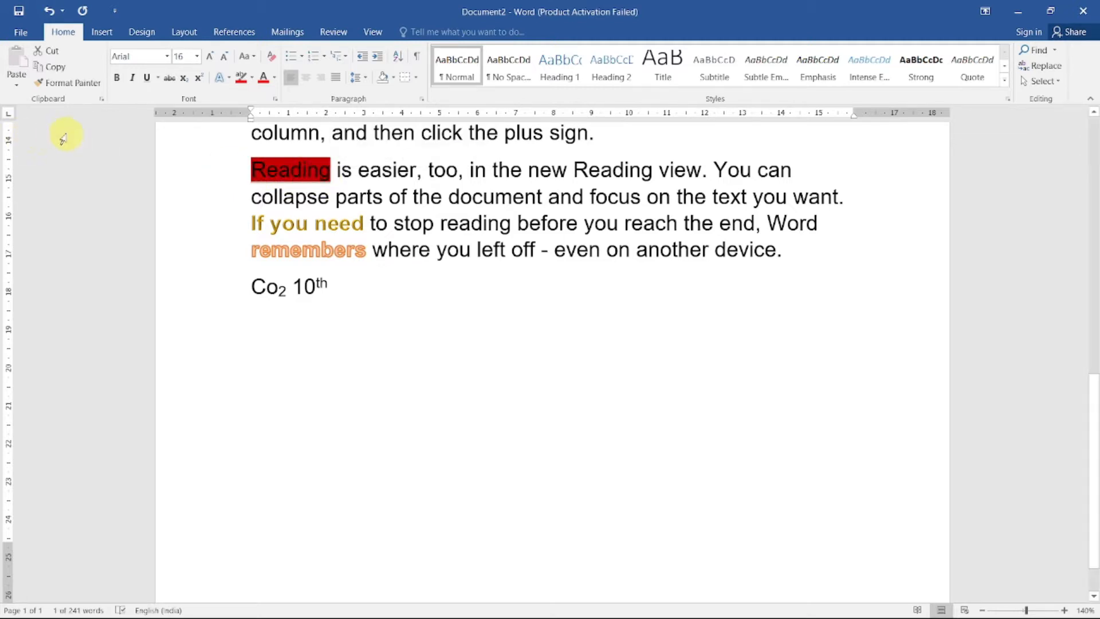
click(251, 79)
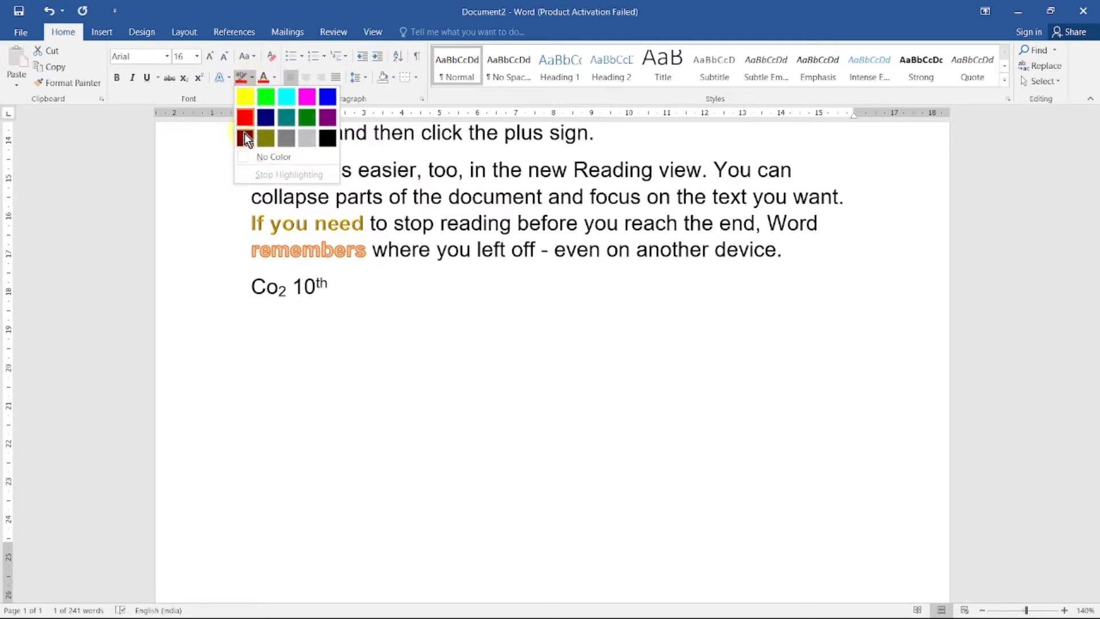
click(259, 157)
click(380, 313)
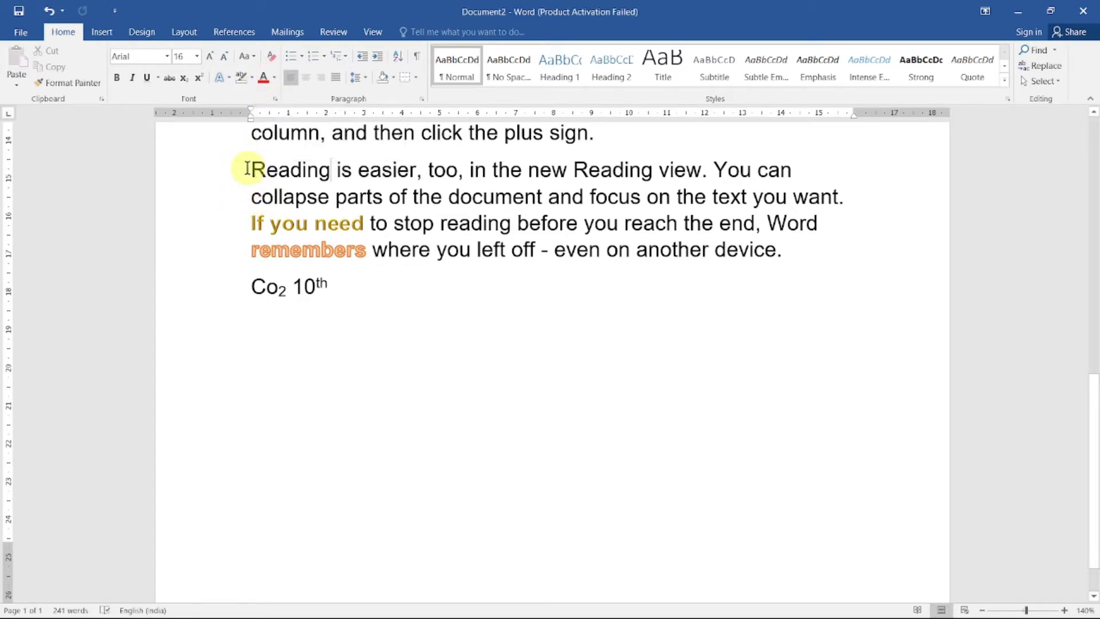
Set the font color of the line "Reading is easier, too, in the new Reading view. You can" to blue and clear all its formatting
drag(247, 168, 792, 169)
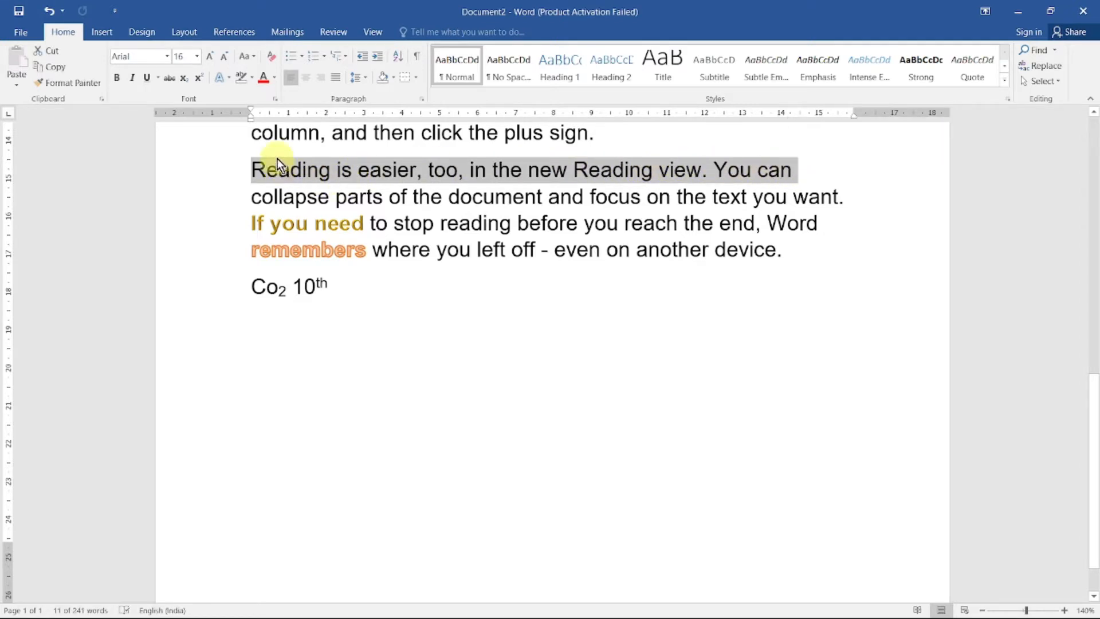
click(276, 79)
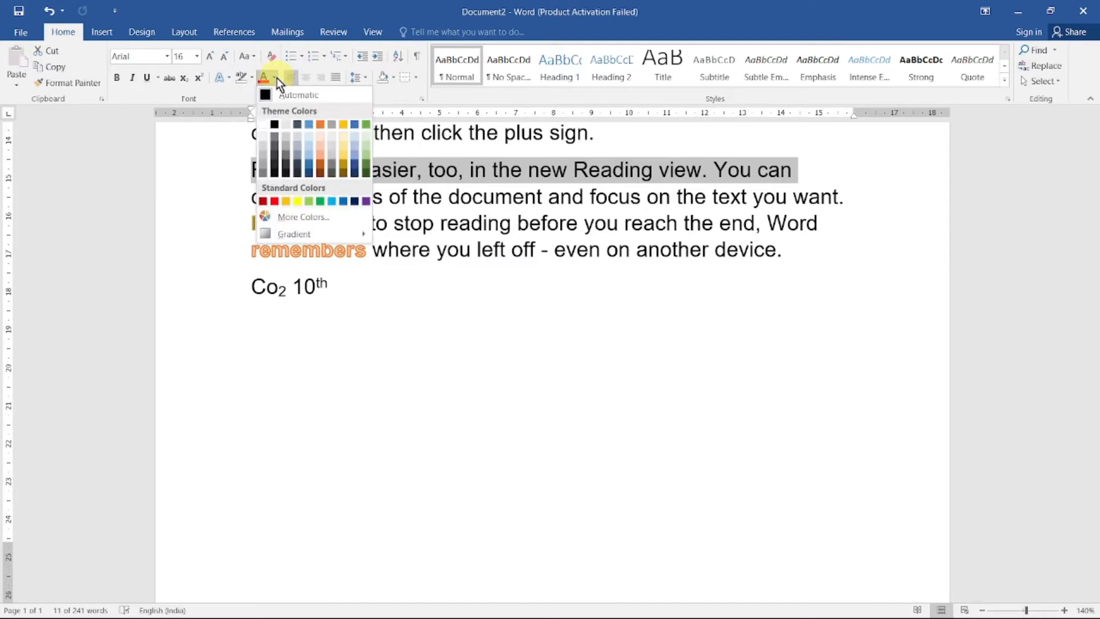
click(344, 200)
click(413, 223)
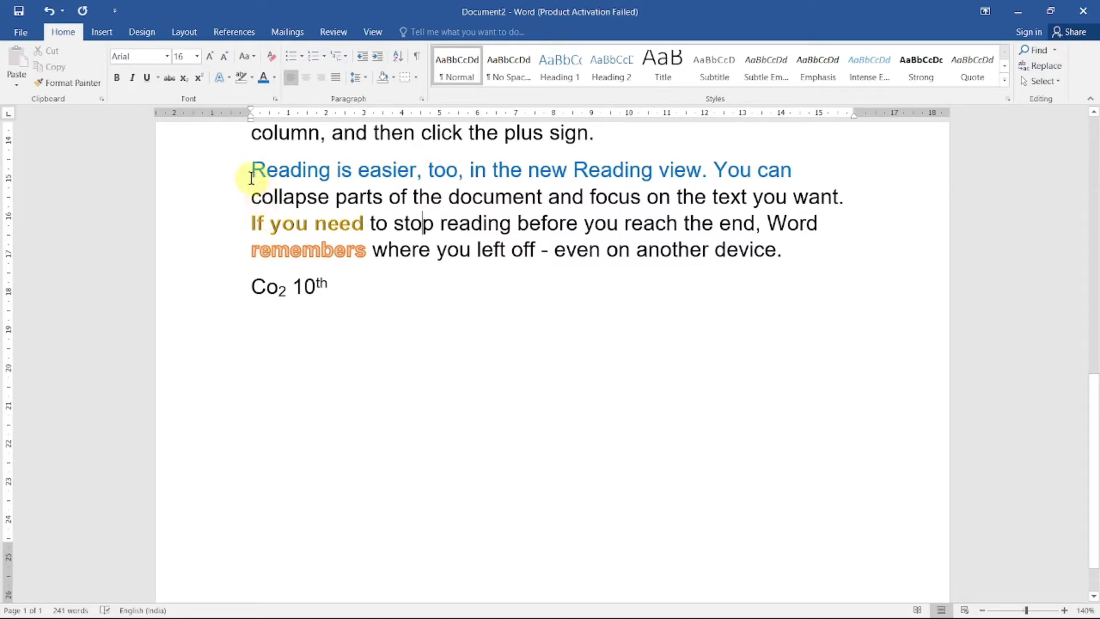
drag(252, 170, 800, 169)
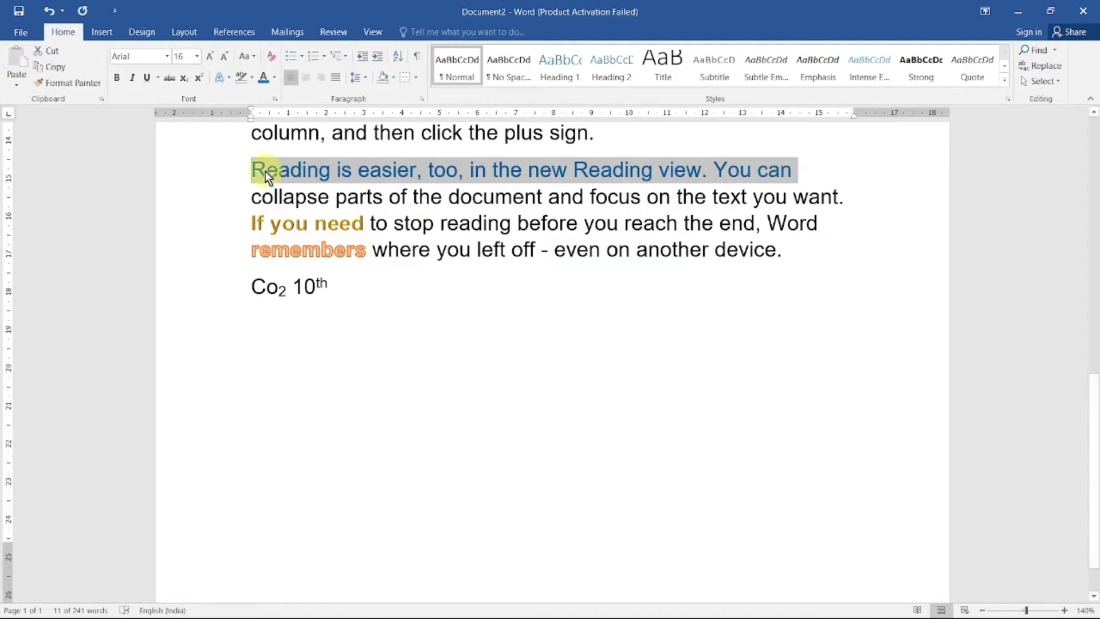
click(270, 57)
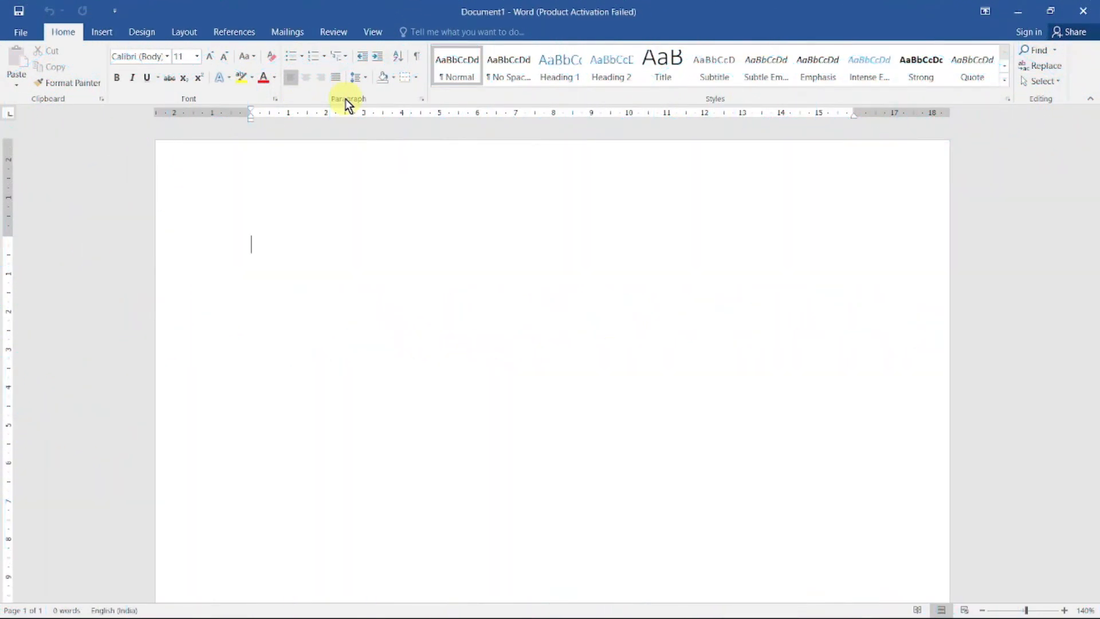
Generate sample paragraphs in the blank document with =rand()
click(256, 246)
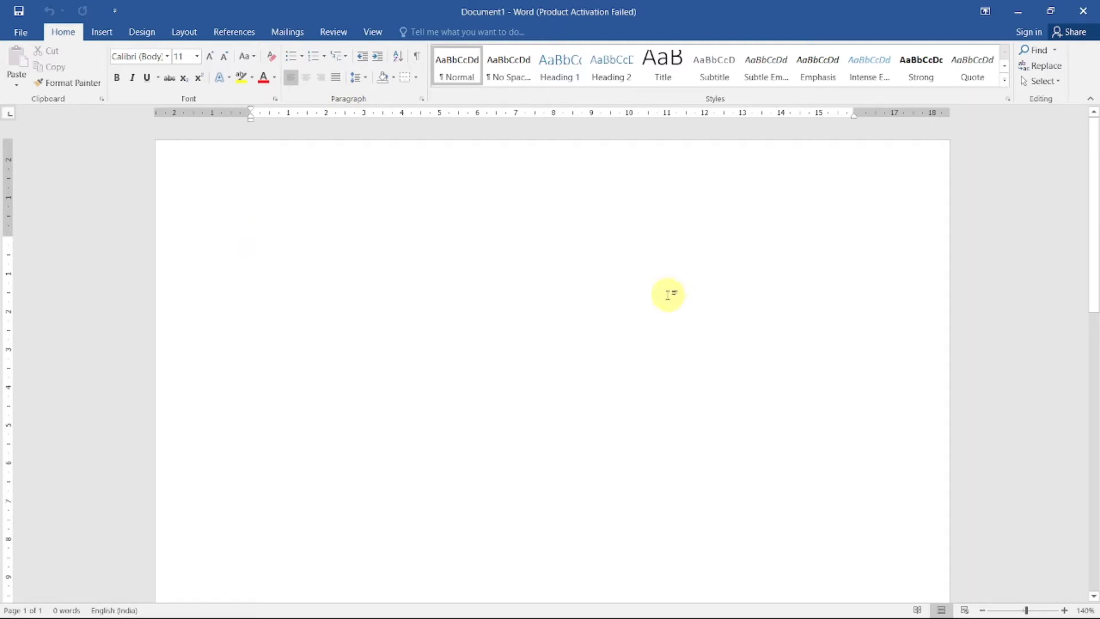
text(=ran)
key(BackSpace)
key(BackSpace)
key(BackSpace)
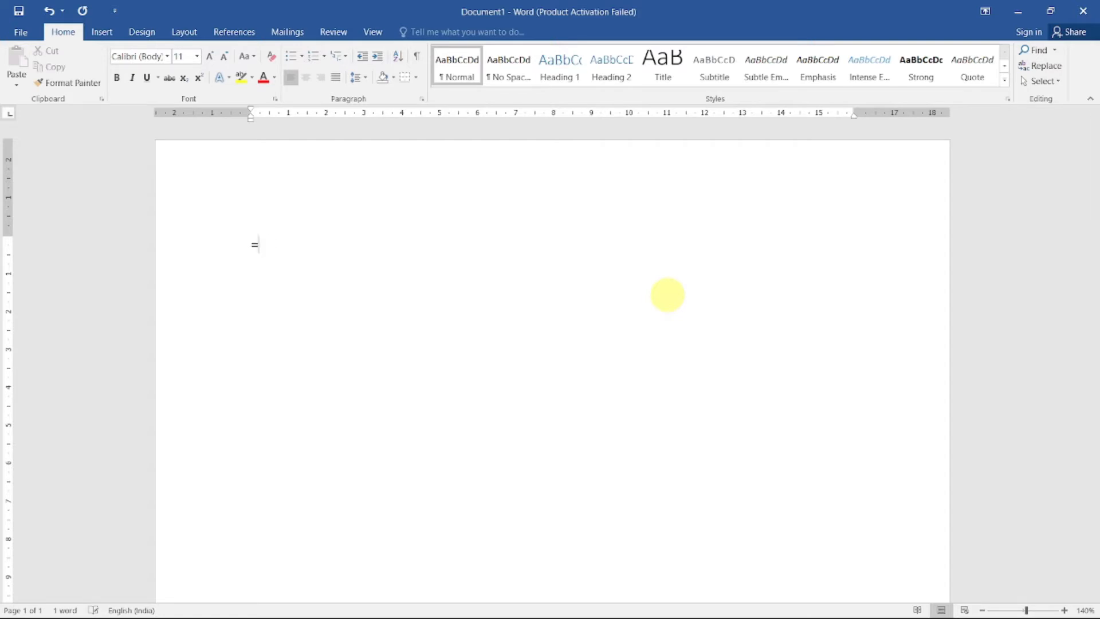
text(rand())
key(Return)
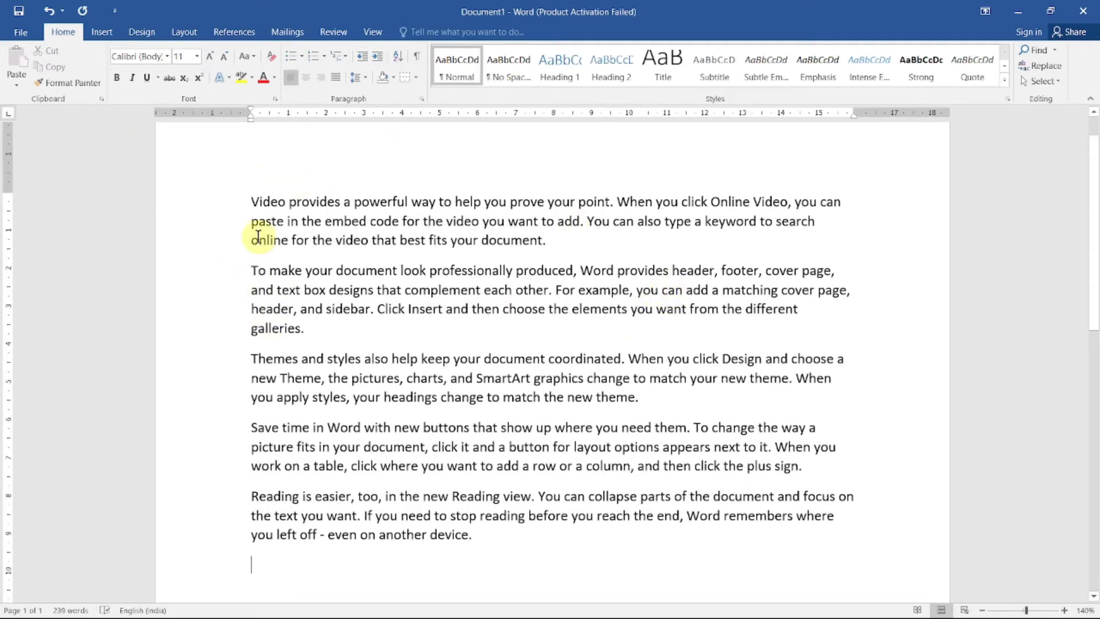
Format all the sample paragraphs as a bulleted list with check mark bullets
drag(251, 201, 498, 599)
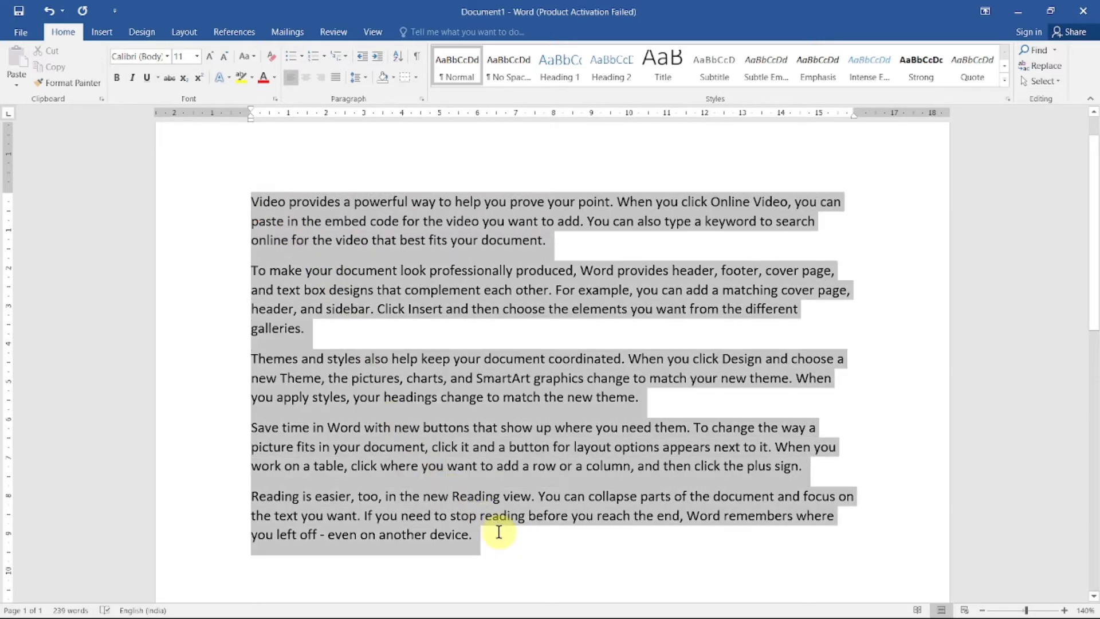
click(303, 57)
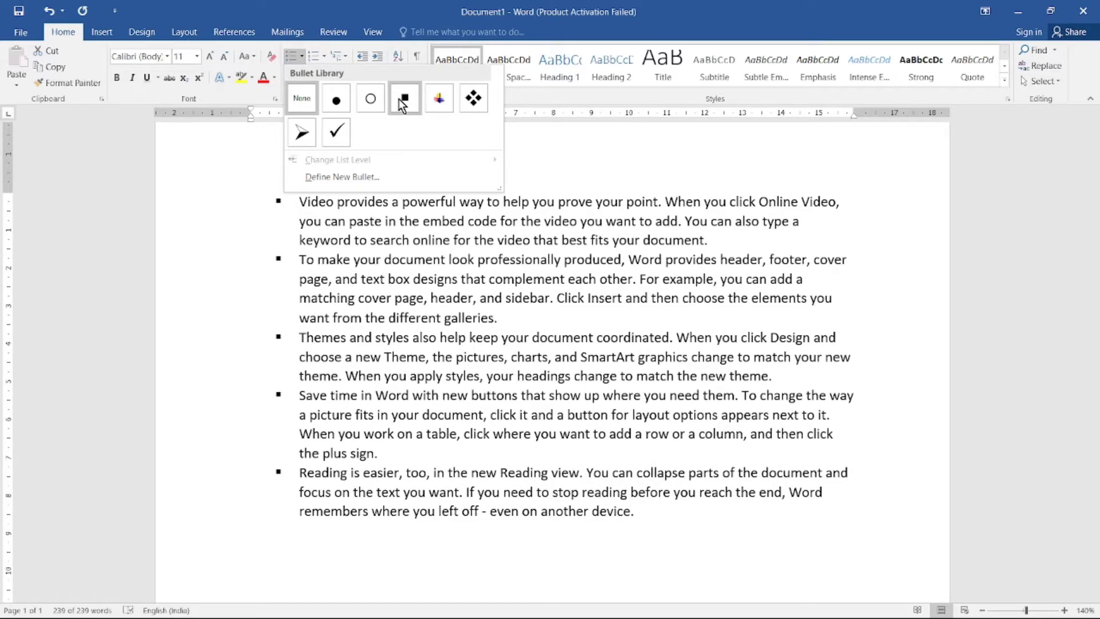
click(333, 131)
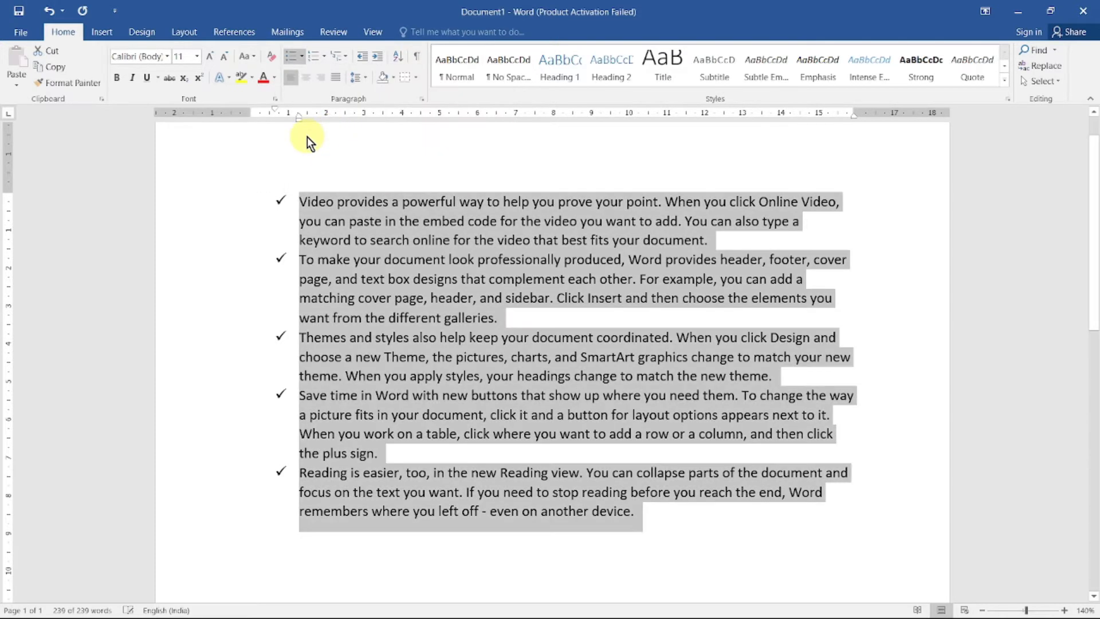
Define a new bullet from Wingdings symbol 238, the bold down-right arrow, and apply it to all the sample paragraphs
click(301, 60)
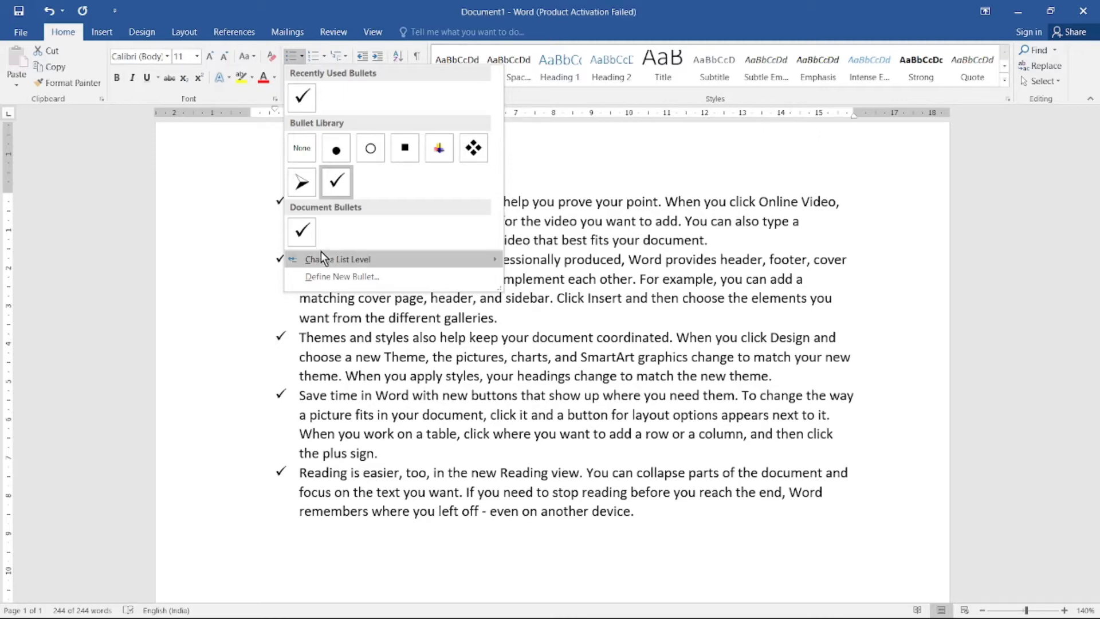
mouse_move(328, 261)
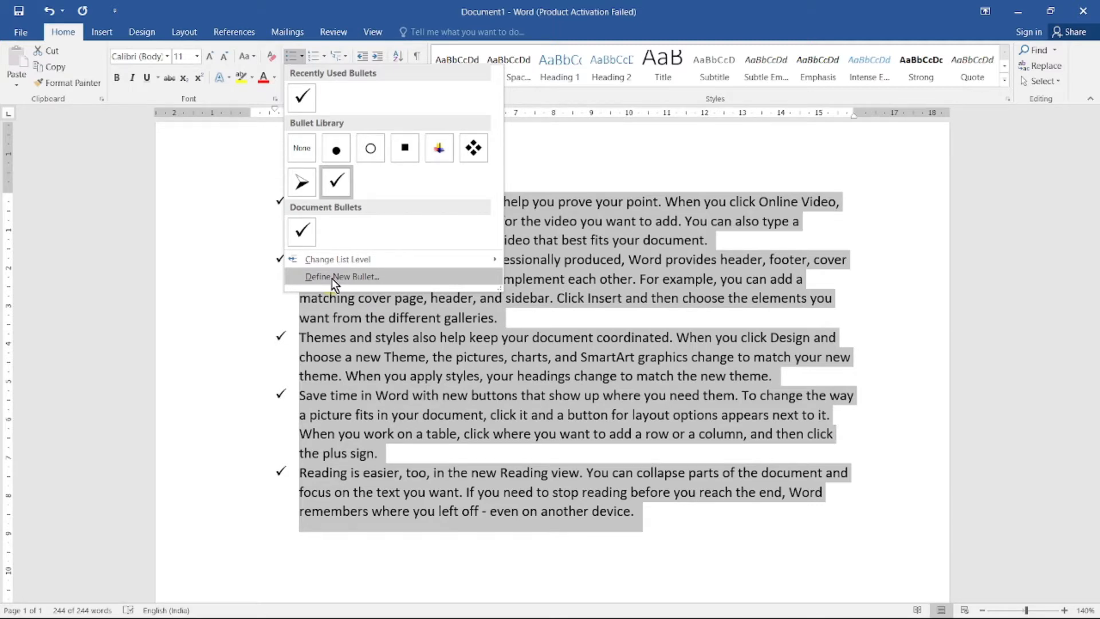
click(334, 278)
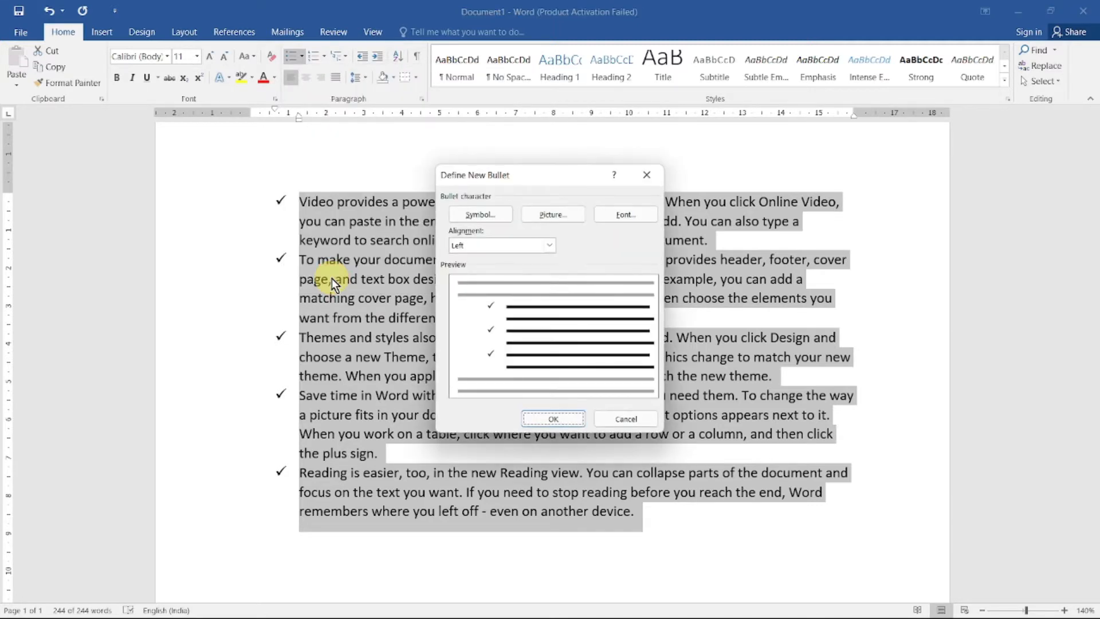
click(477, 214)
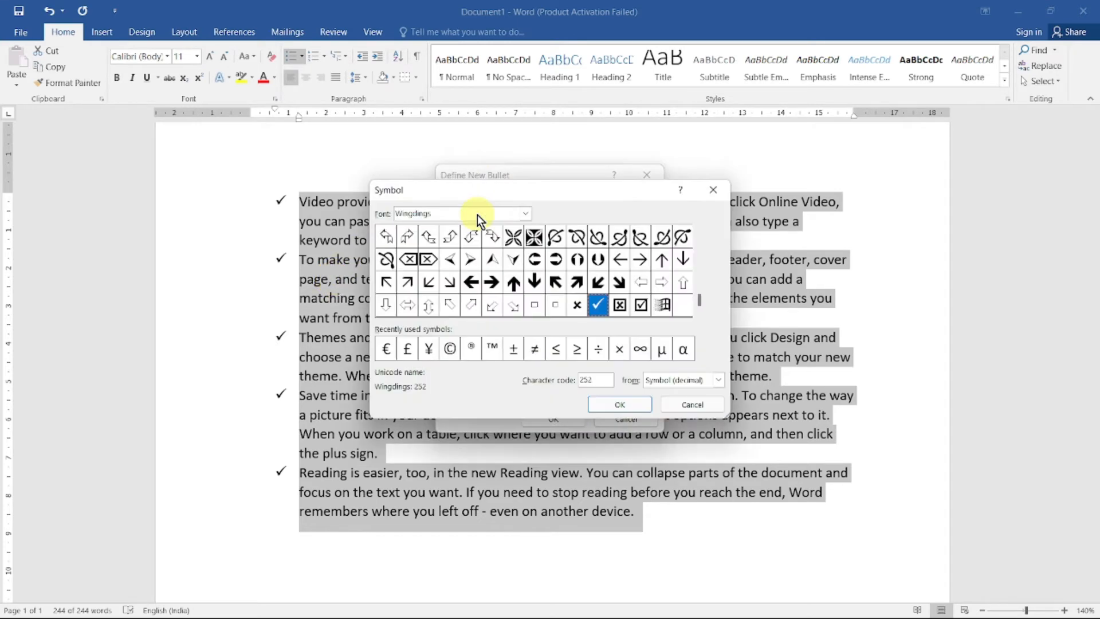
click(620, 287)
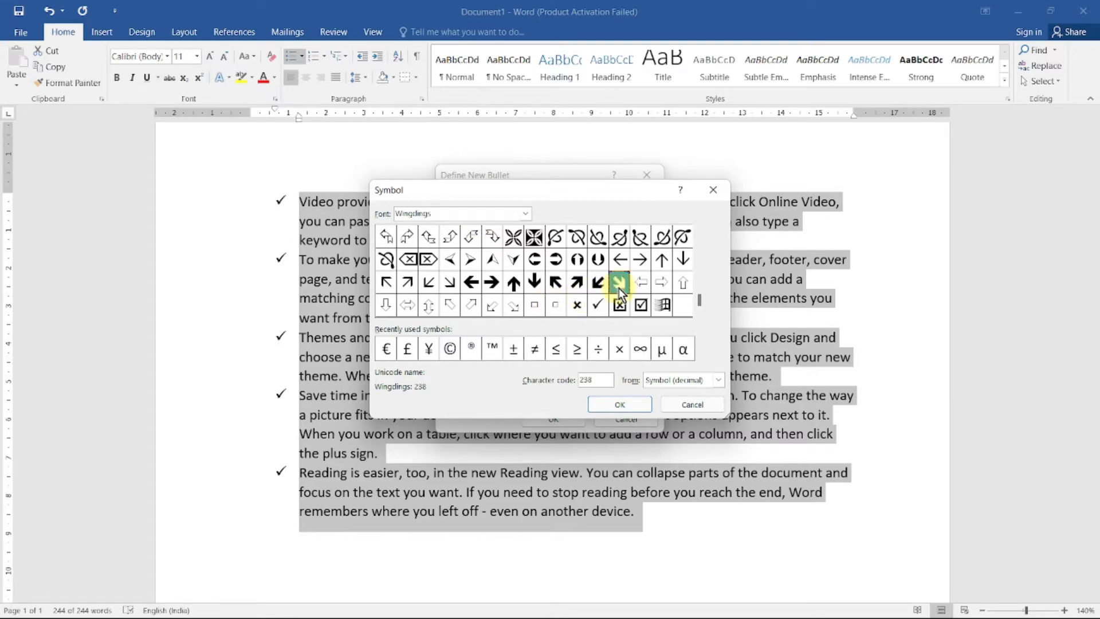
click(614, 404)
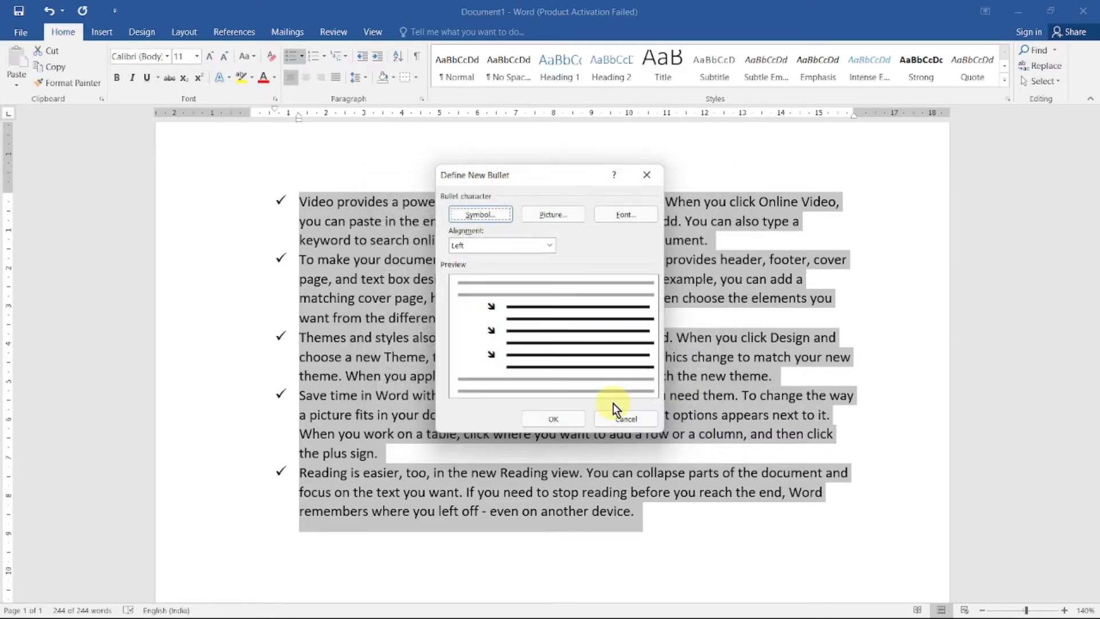
click(538, 417)
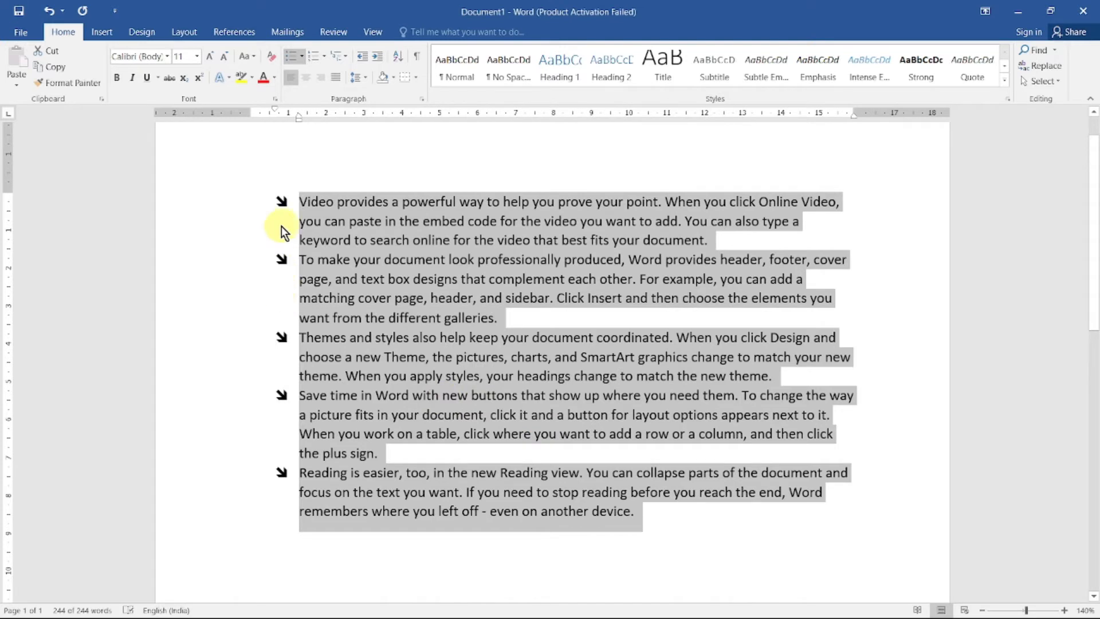
Define another new bullet from Wingdings symbol 203, the four-petal ornament, and apply it to all the sample paragraphs
click(303, 55)
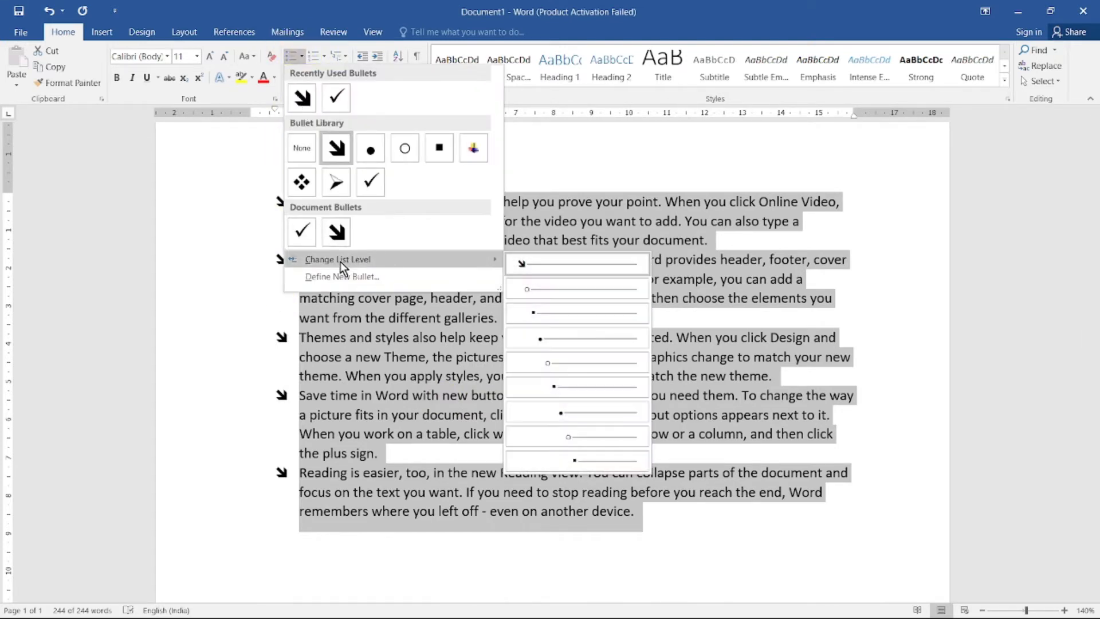
click(343, 276)
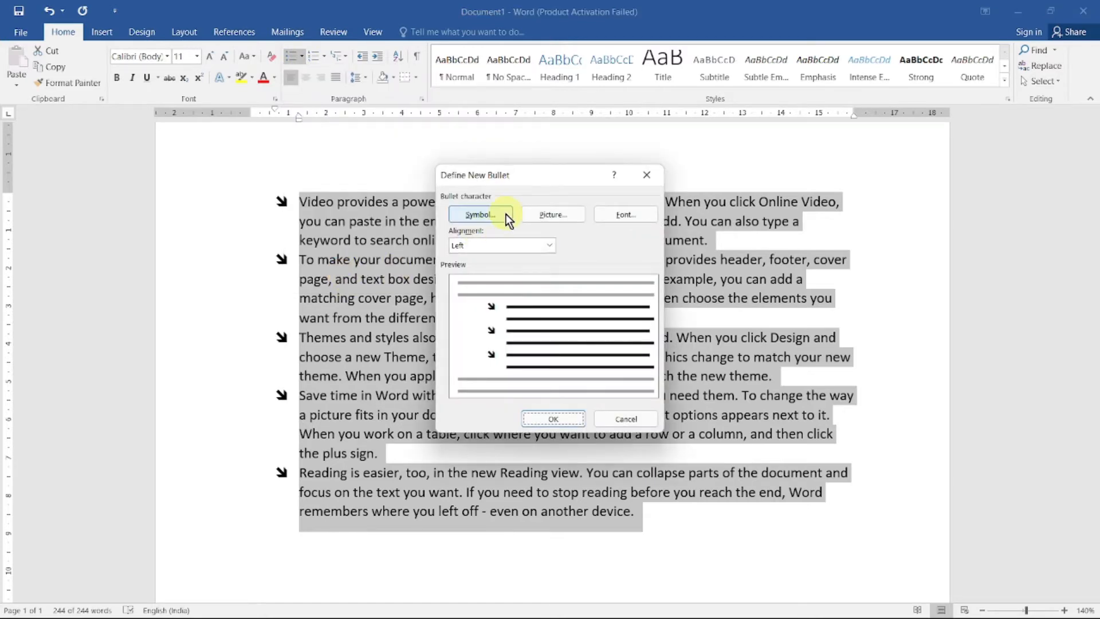
click(503, 216)
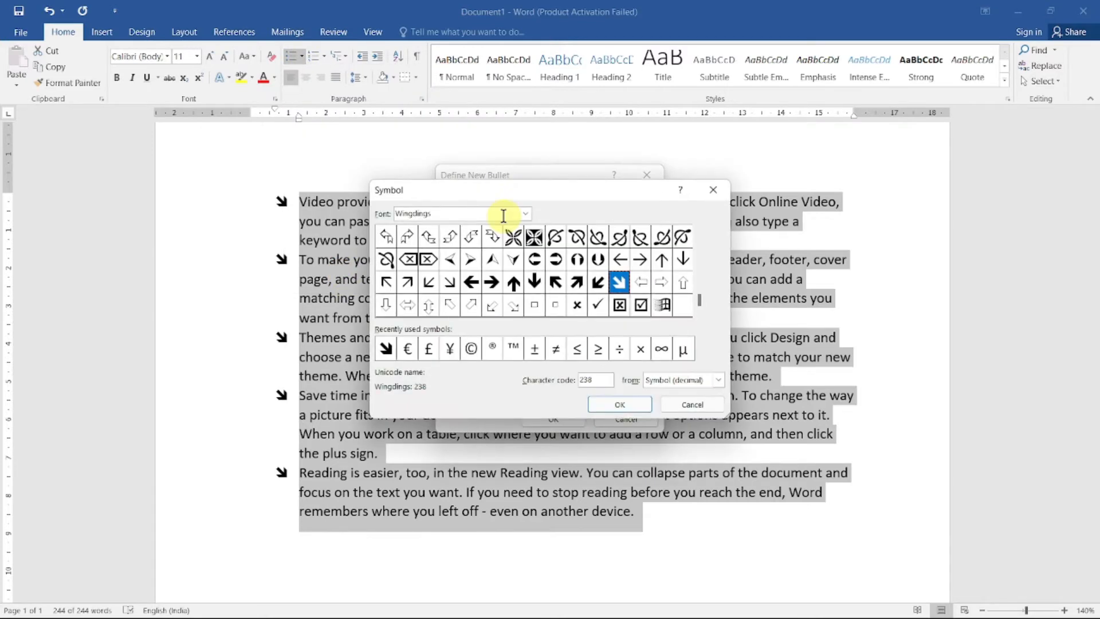
click(534, 242)
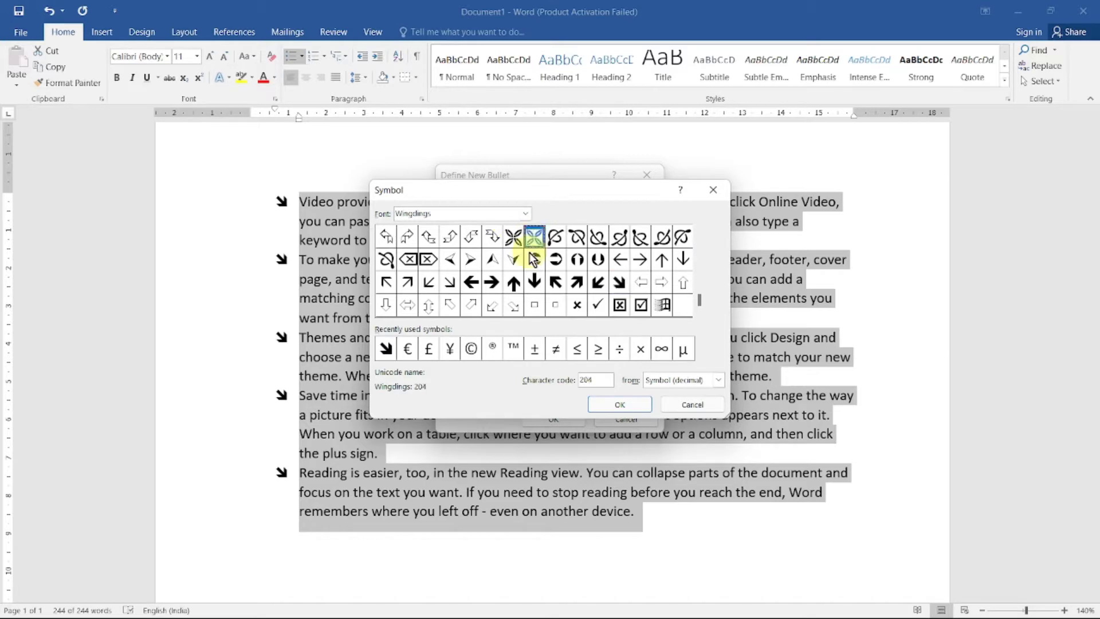
click(618, 405)
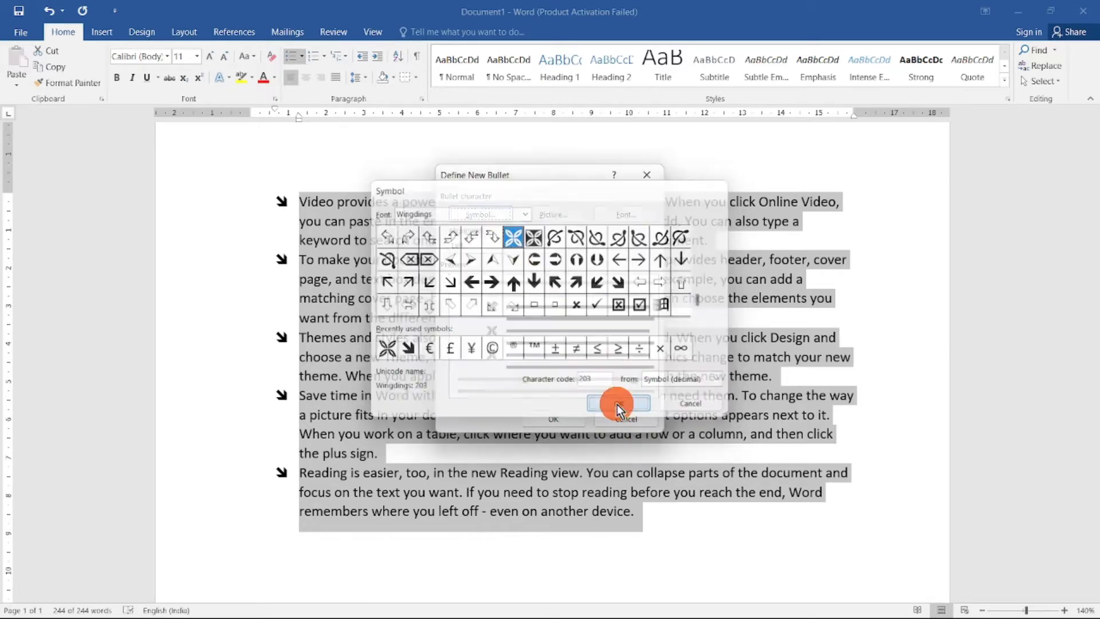
click(555, 421)
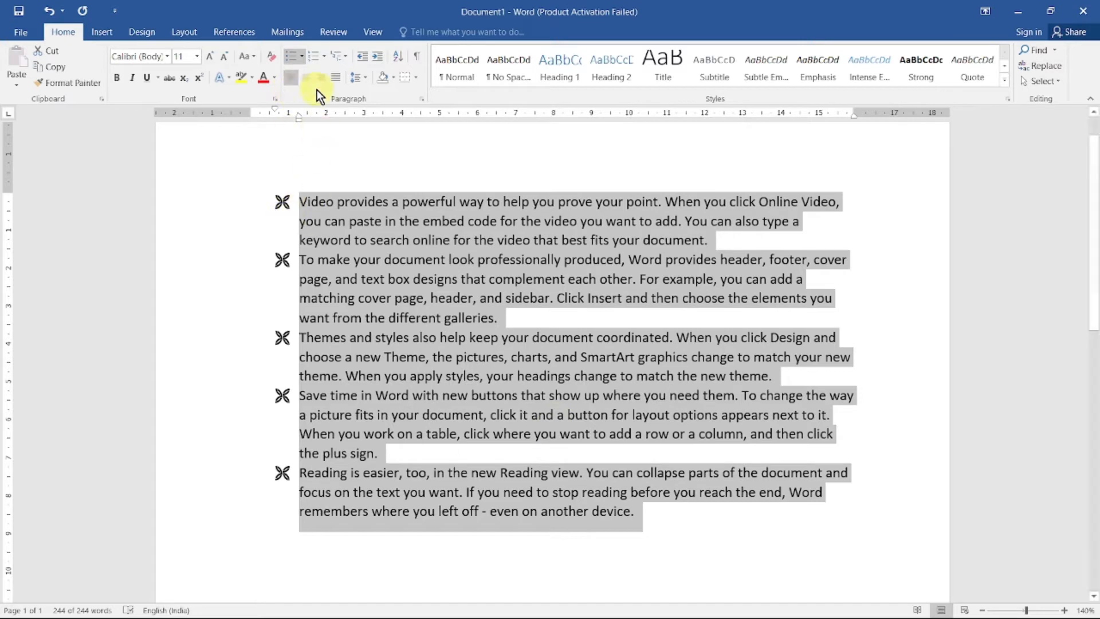
Format all the sample paragraphs as a numbered list in the 1. 2. 3. format
click(323, 57)
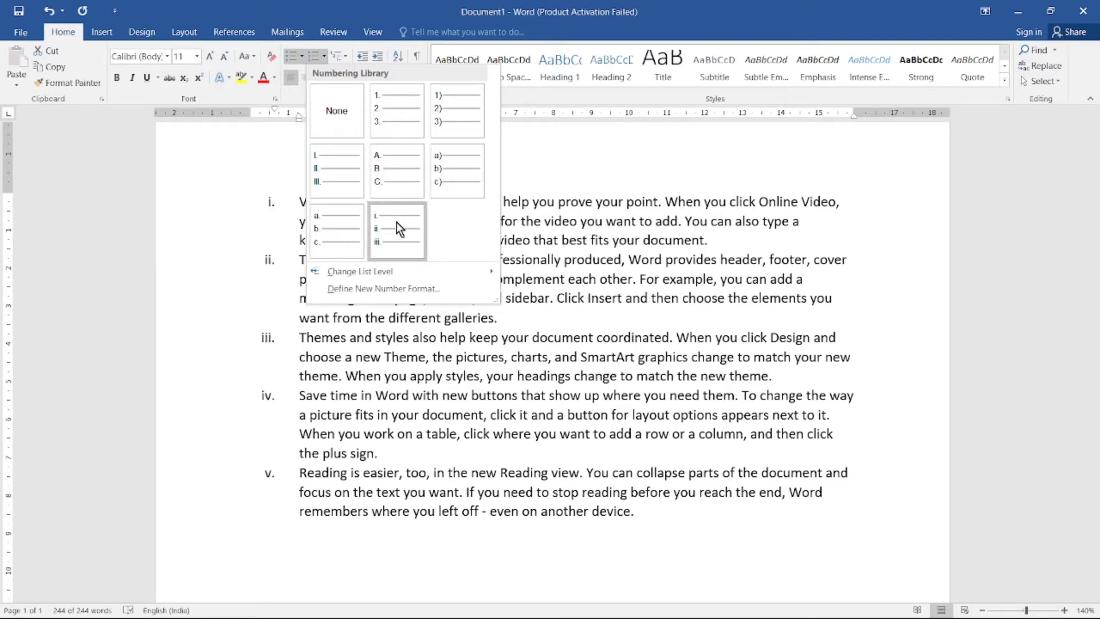
click(383, 114)
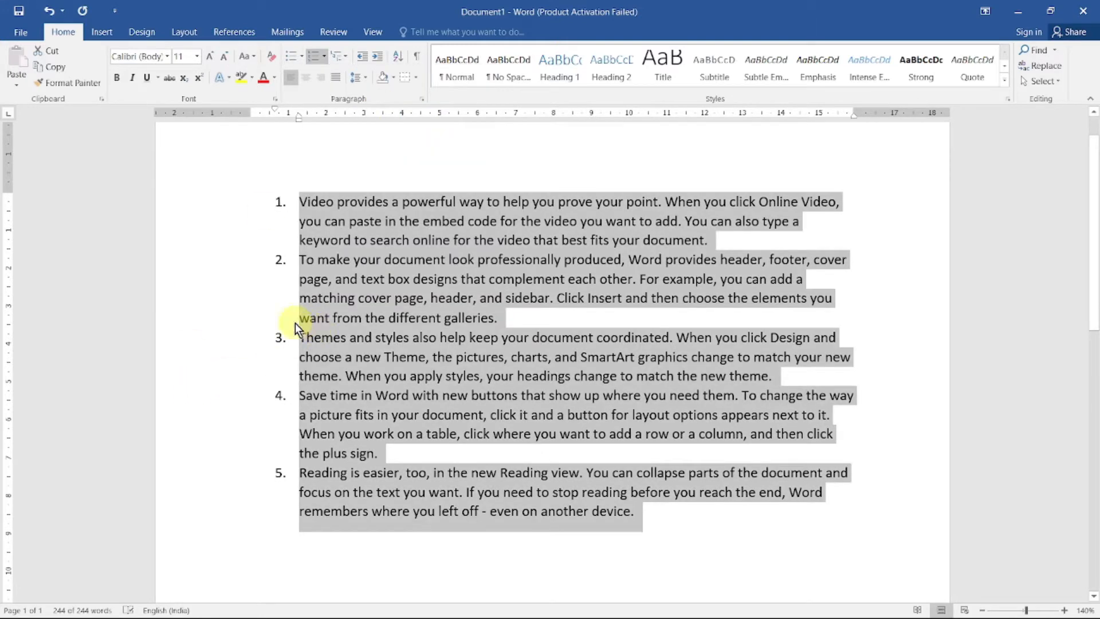
click(297, 206)
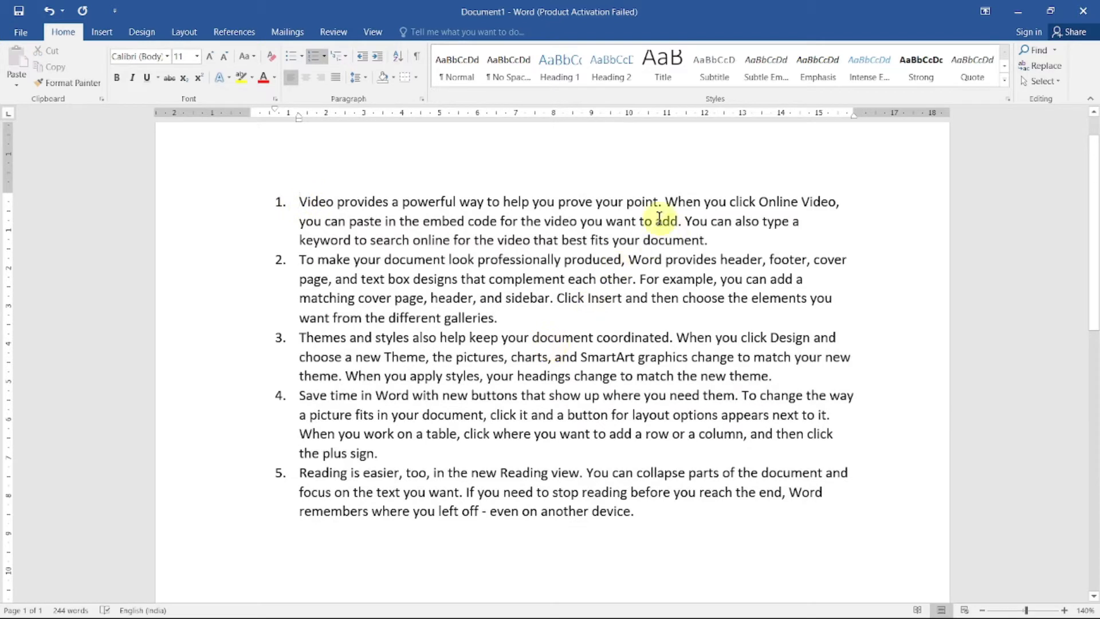
click(297, 202)
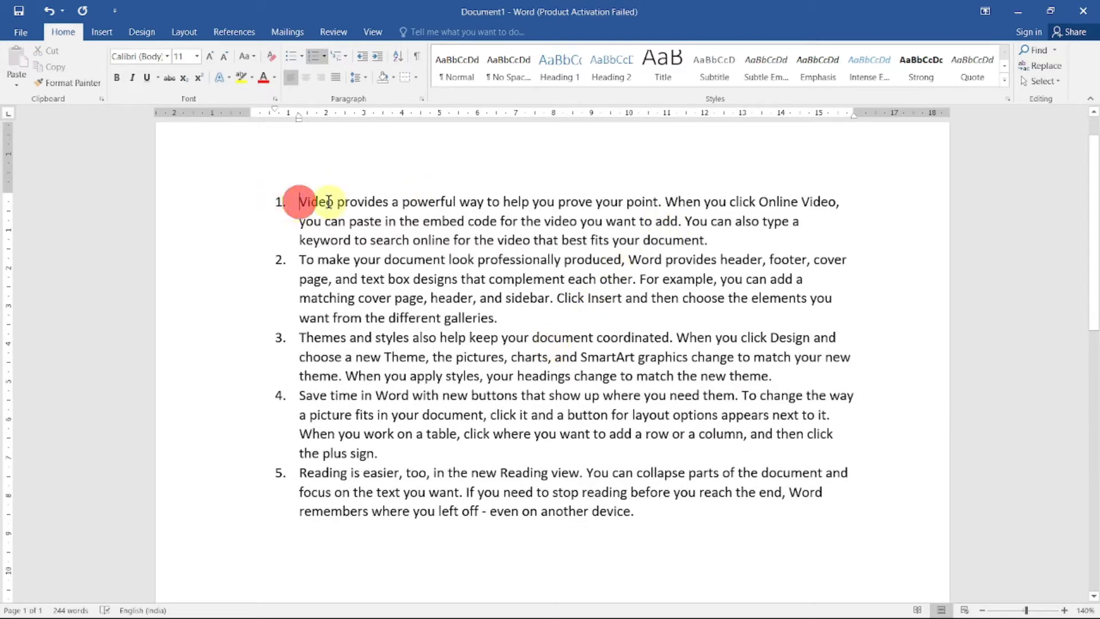
click(710, 241)
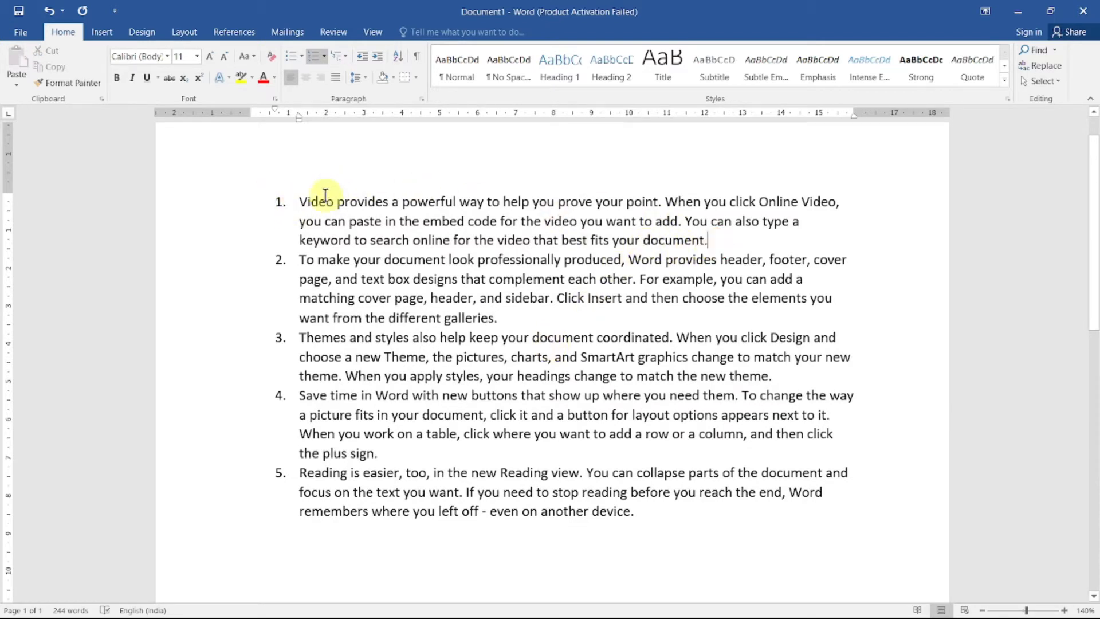
drag(296, 202, 704, 240)
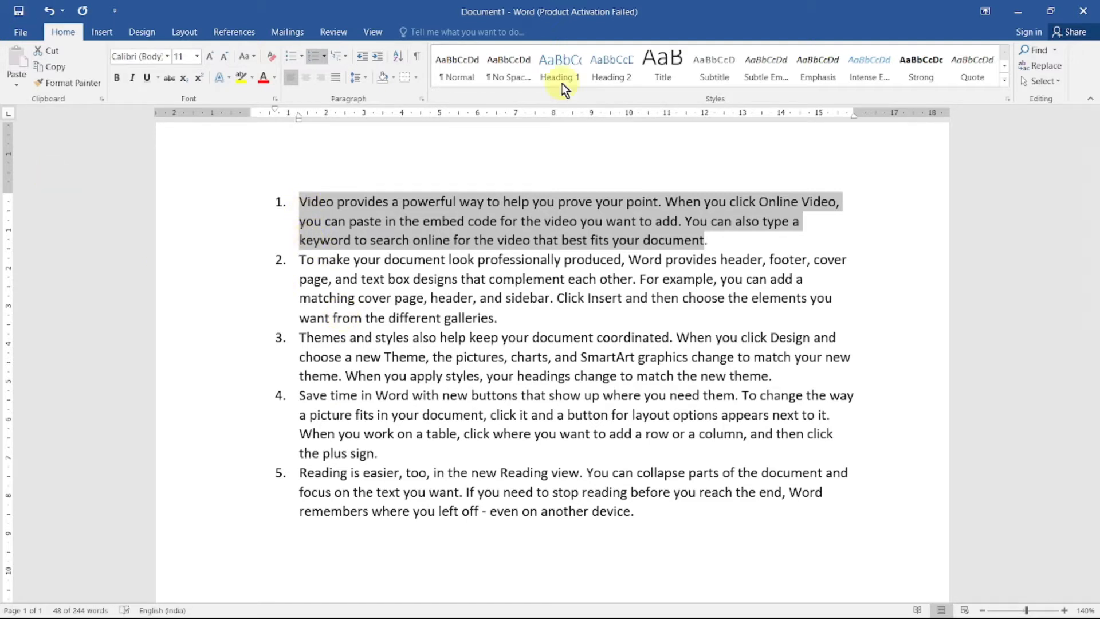
click(850, 212)
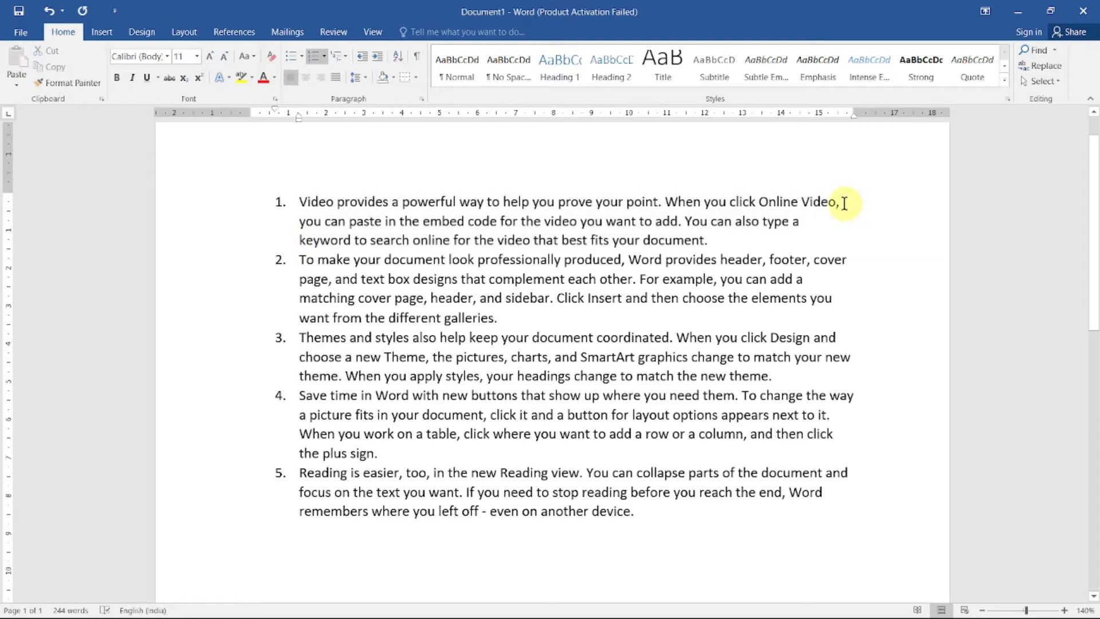
click(844, 203)
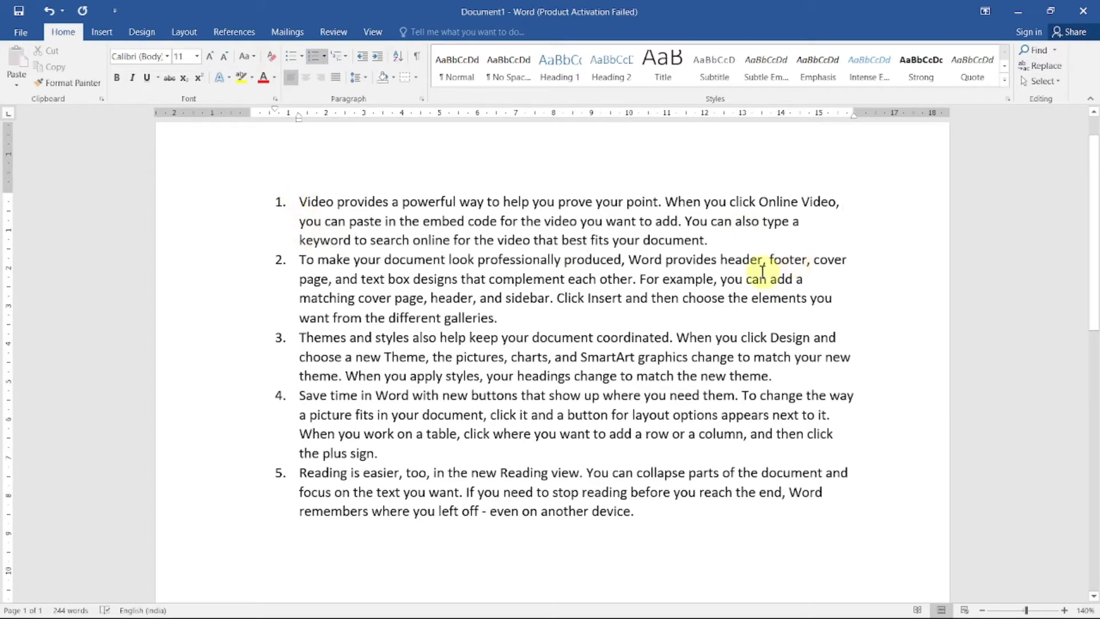
Replace all the numbered sample paragraphs with five first names, each on its own line
drag(641, 513, 300, 200)
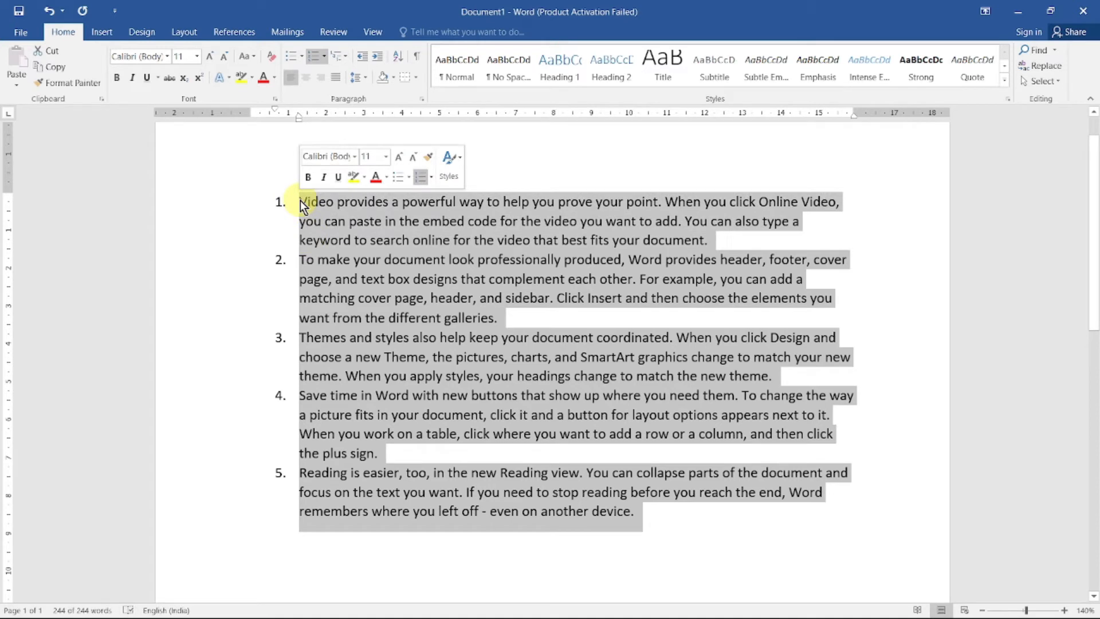
key(Delete)
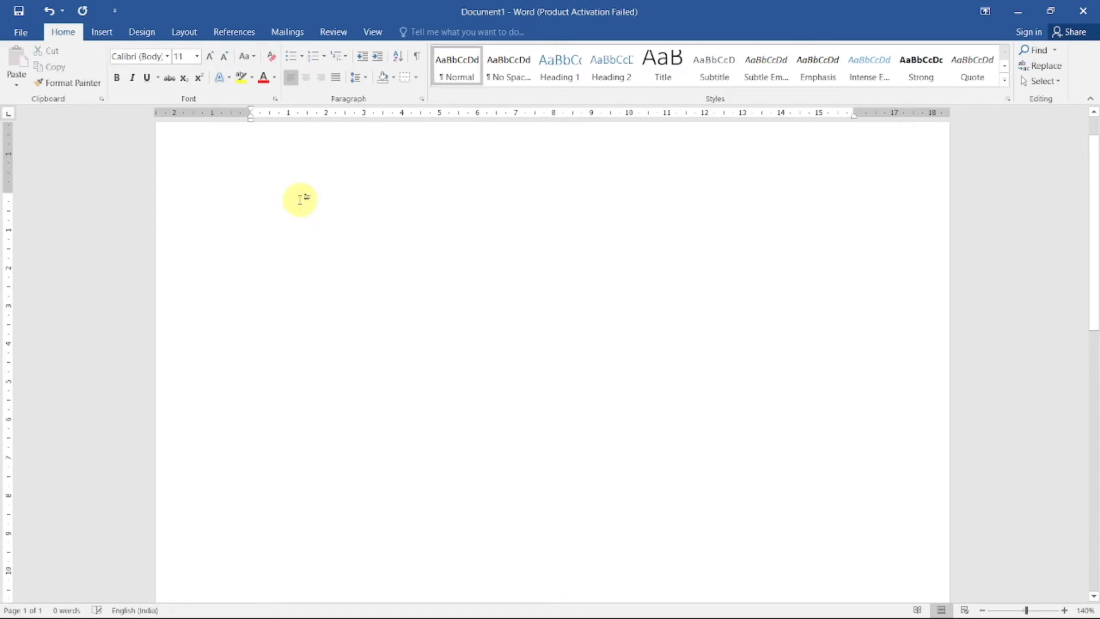
text(Ram)
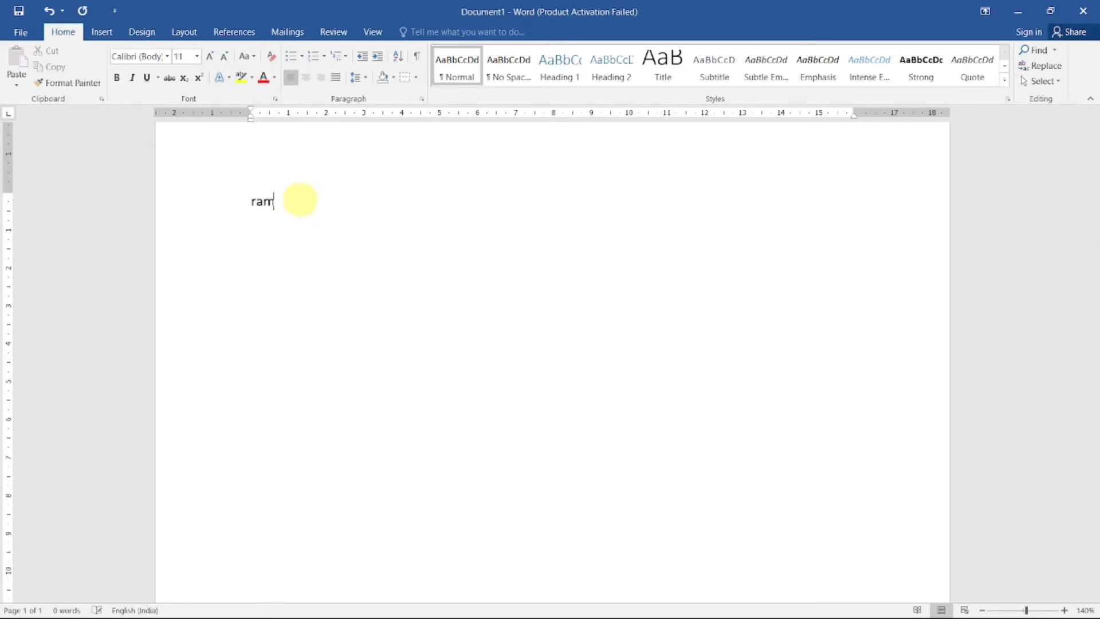
key(Return)
text(shyam)
key(Return)
text(priya)
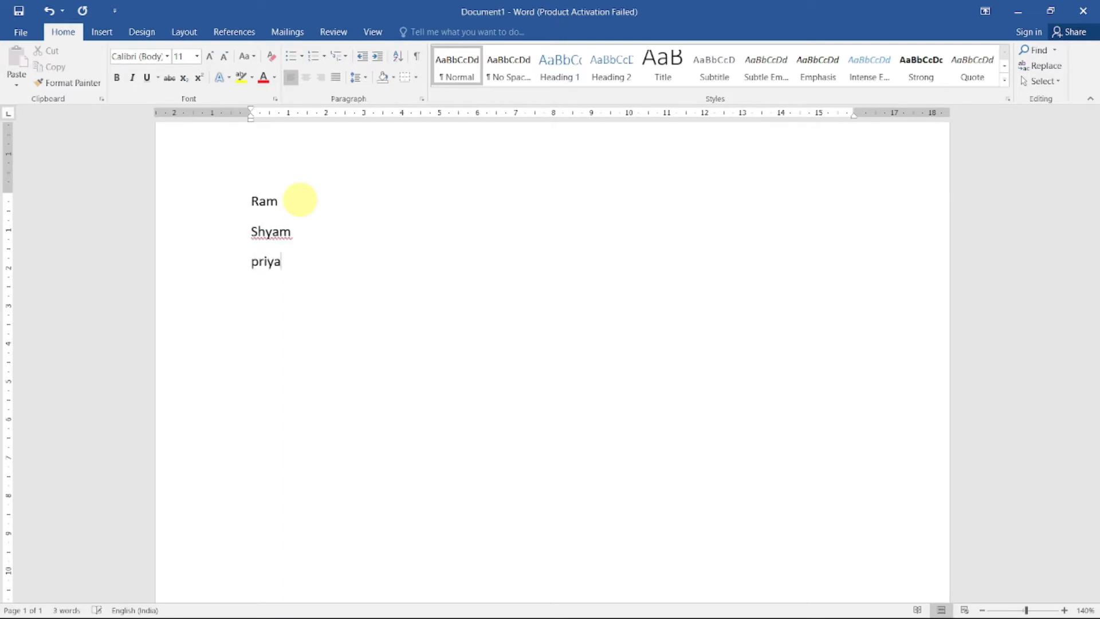
key(Return)
text(Santosh Kamlesh)
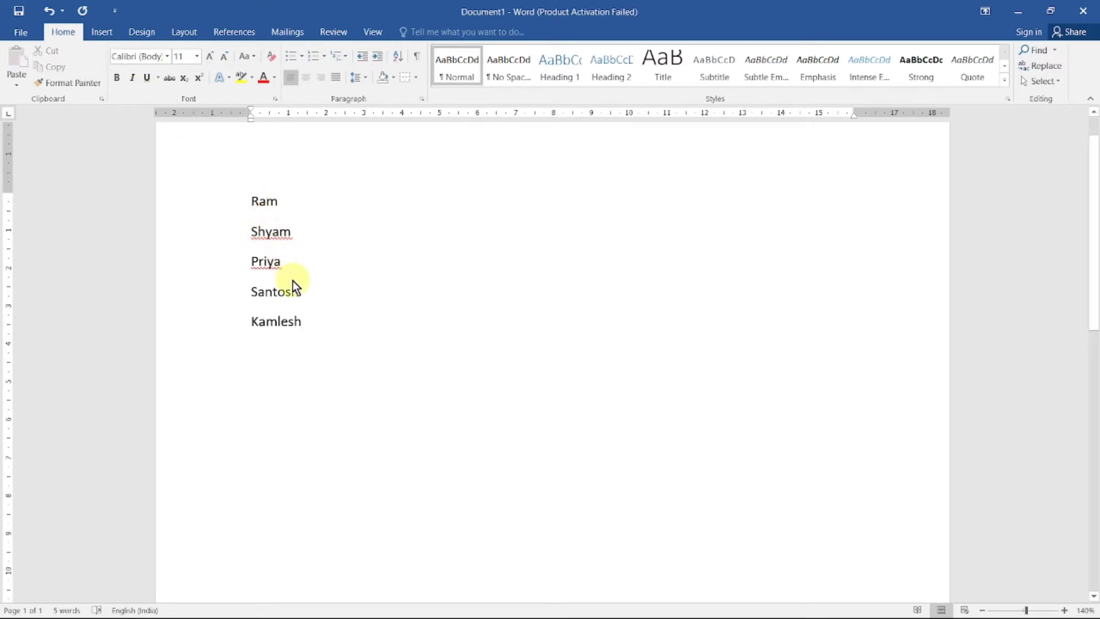
Format the five names as a numbered list in the 1. 2. 3. format
drag(252, 200, 317, 324)
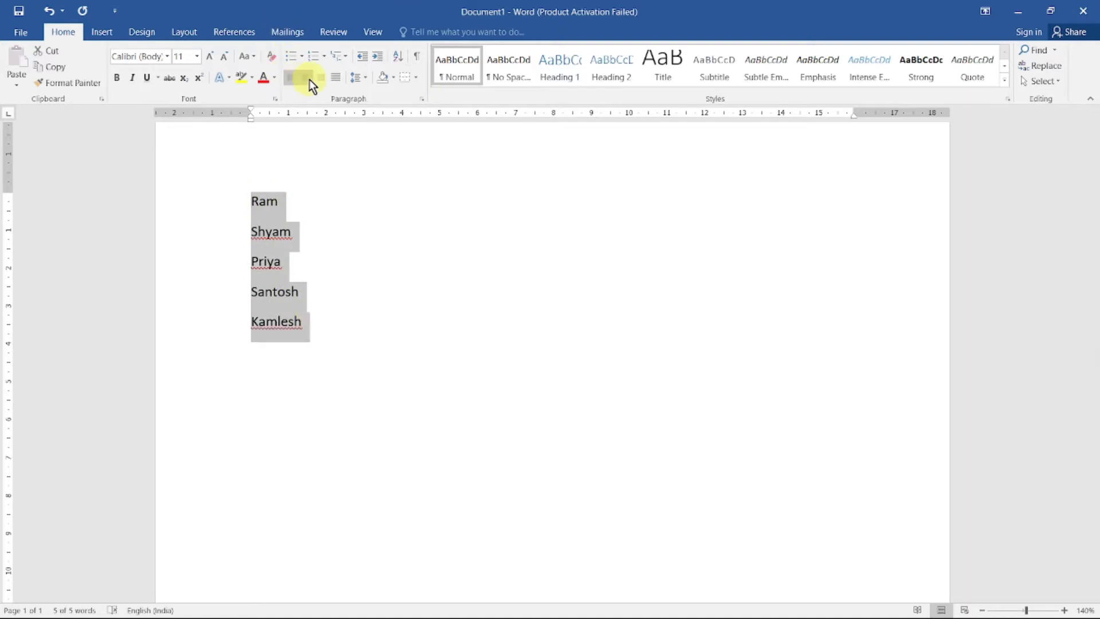
click(324, 56)
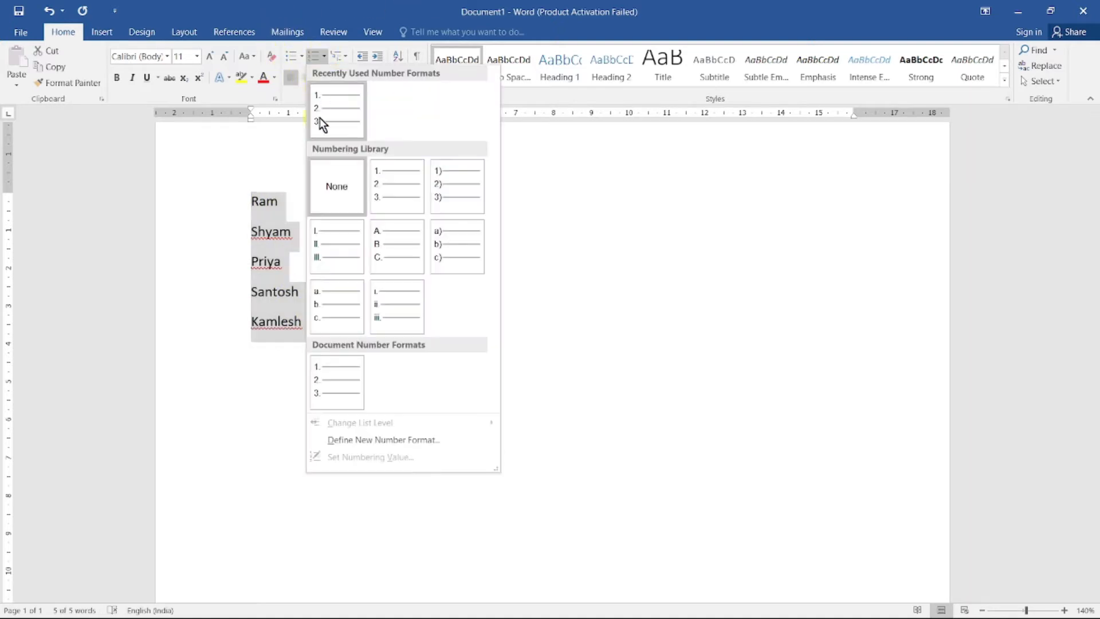
click(382, 191)
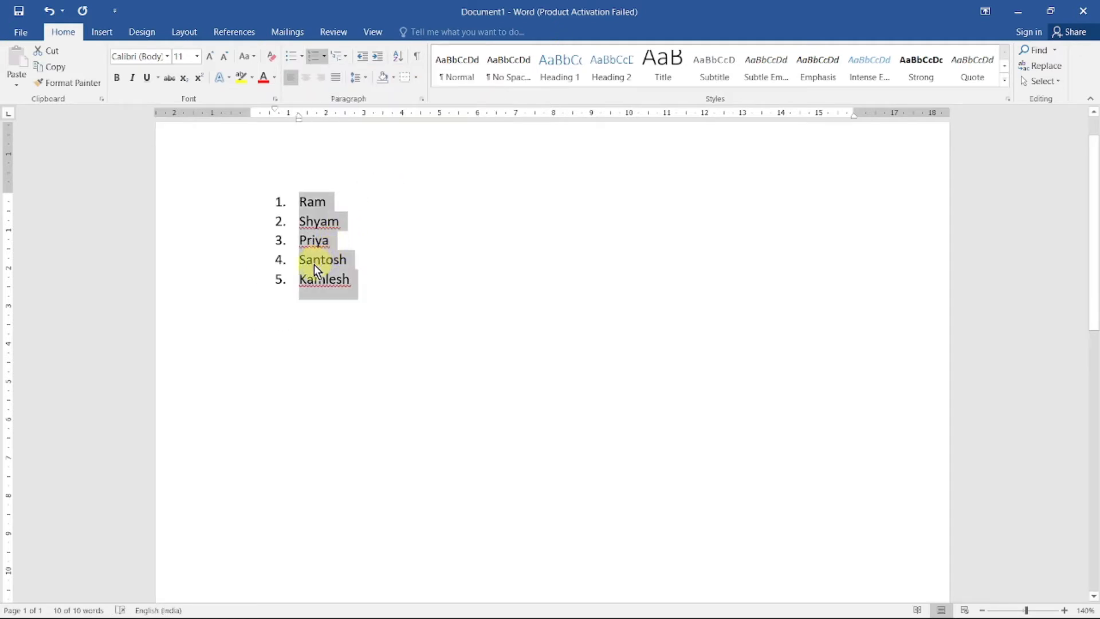
click(304, 56)
click(304, 56)
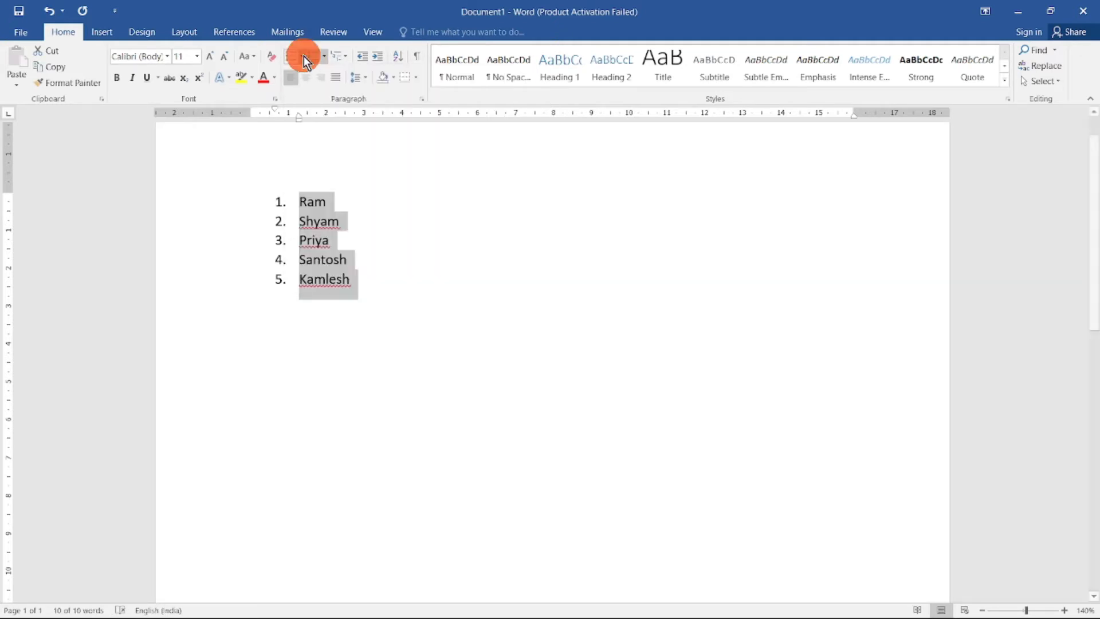
Apply the 1) a) i) multilevel list format to the five names and demote the second name by one level
click(347, 57)
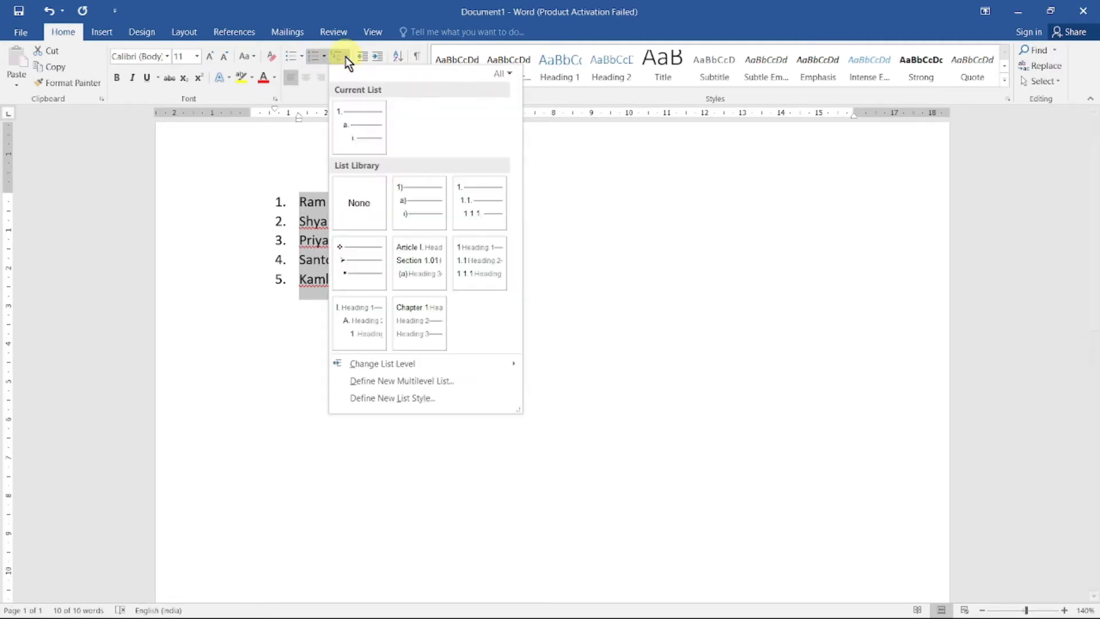
click(414, 206)
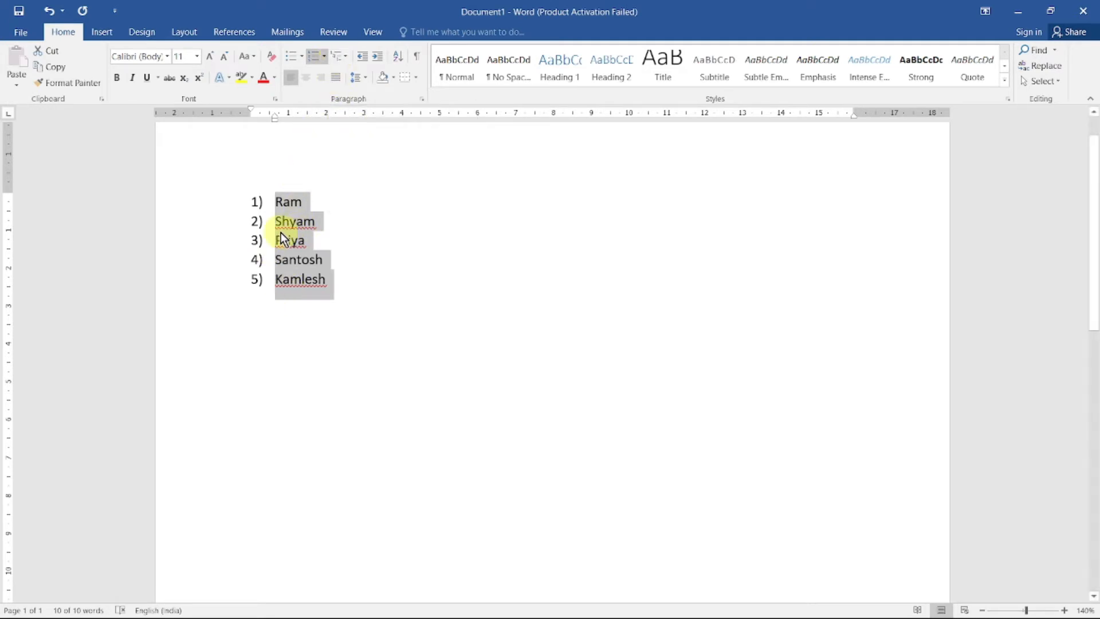
mouse_move(277, 220)
mouse_down()
mouse_move(280, 247)
mouse_move(276, 221)
mouse_up()
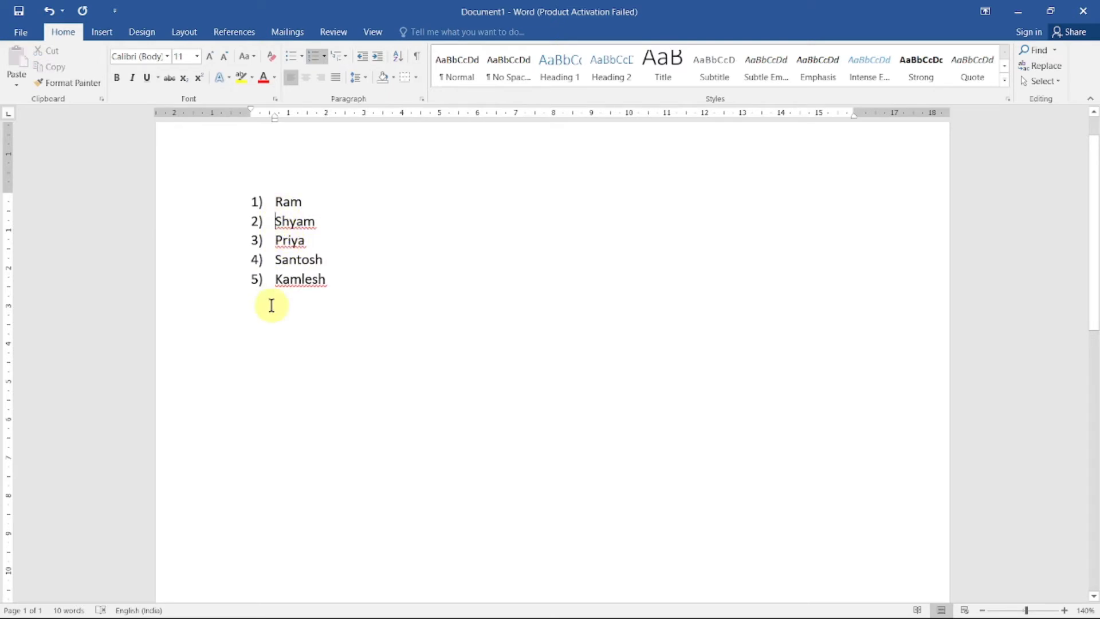
click(377, 58)
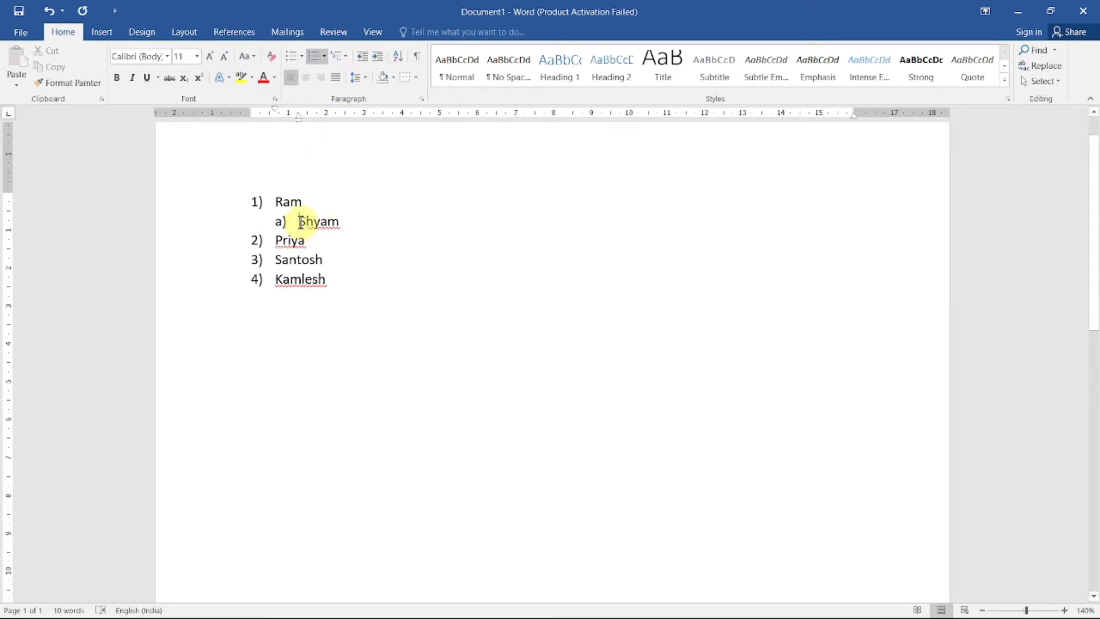
Demote the third name by one level and apply the 1, 1.1, 1.1.1 multilevel list format to all five names
click(275, 240)
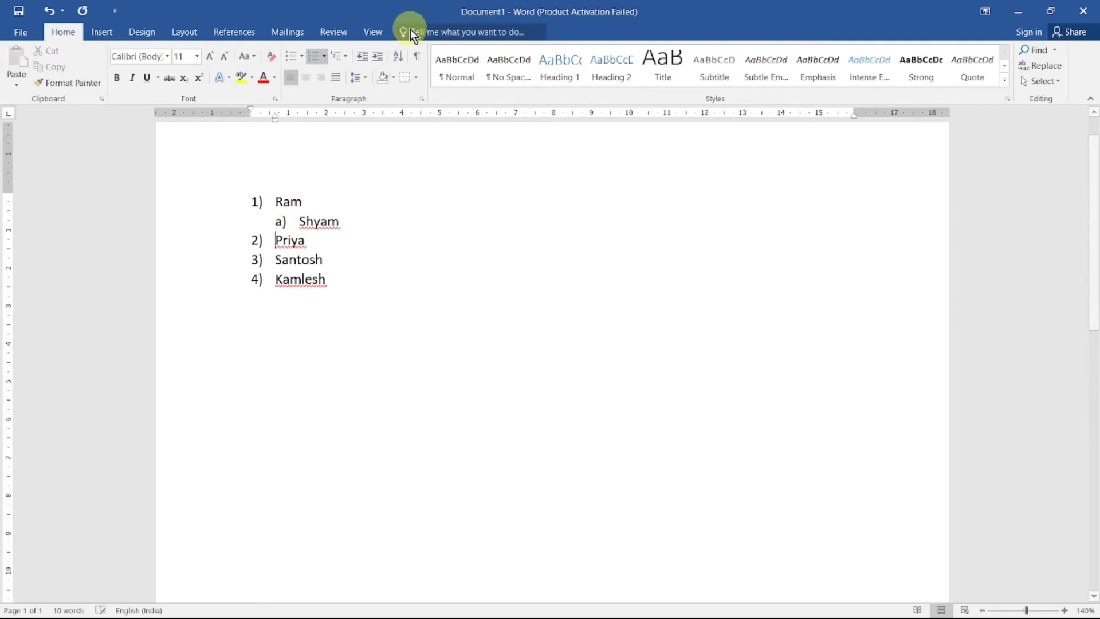
click(375, 59)
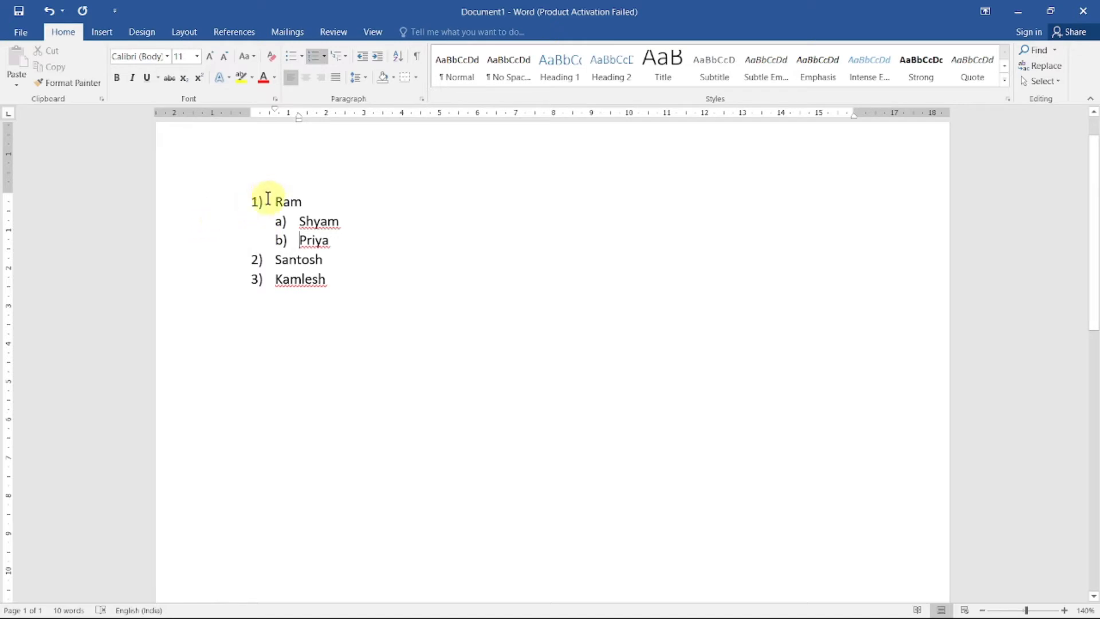
drag(279, 194, 328, 291)
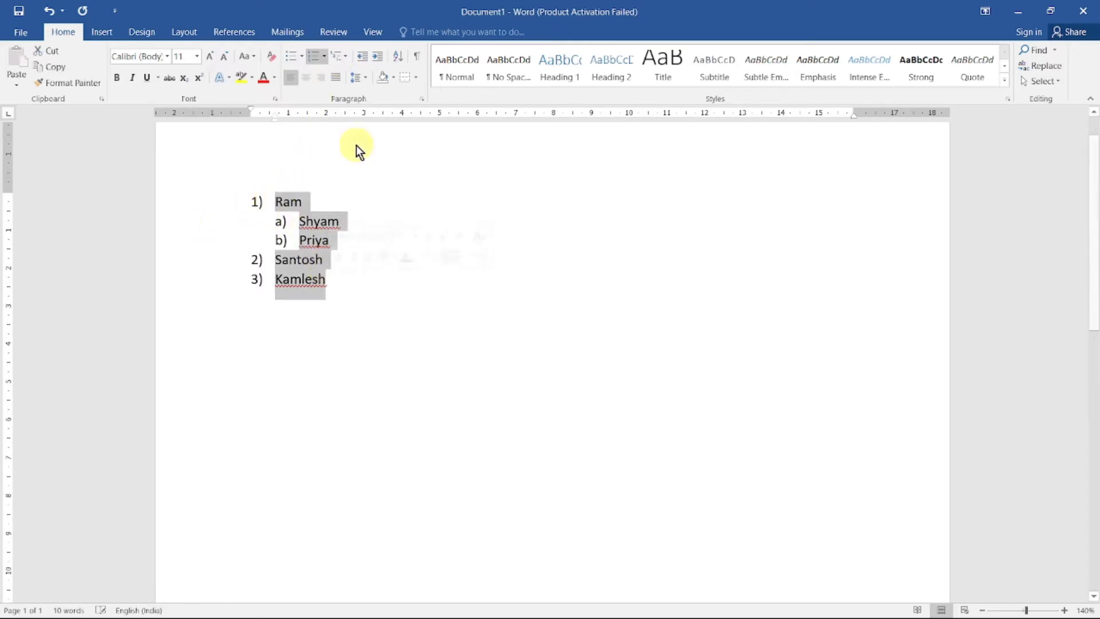
click(347, 57)
mouse_move(423, 220)
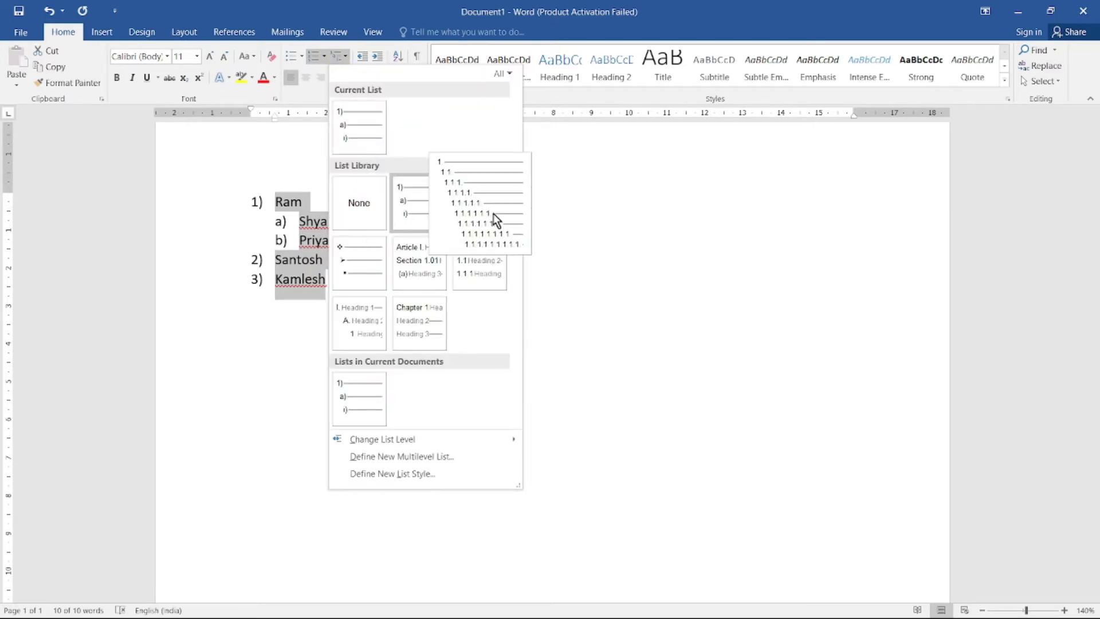
click(494, 220)
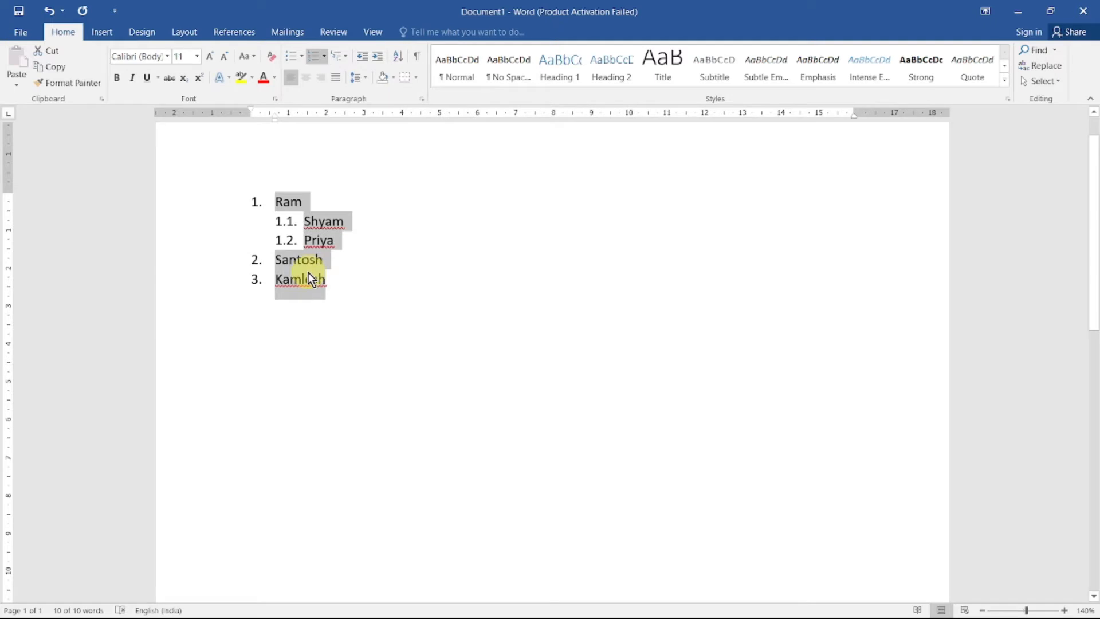
Apply the 1. 2. 3. numbering format to the whole list and demote the last two names by one level
click(324, 56)
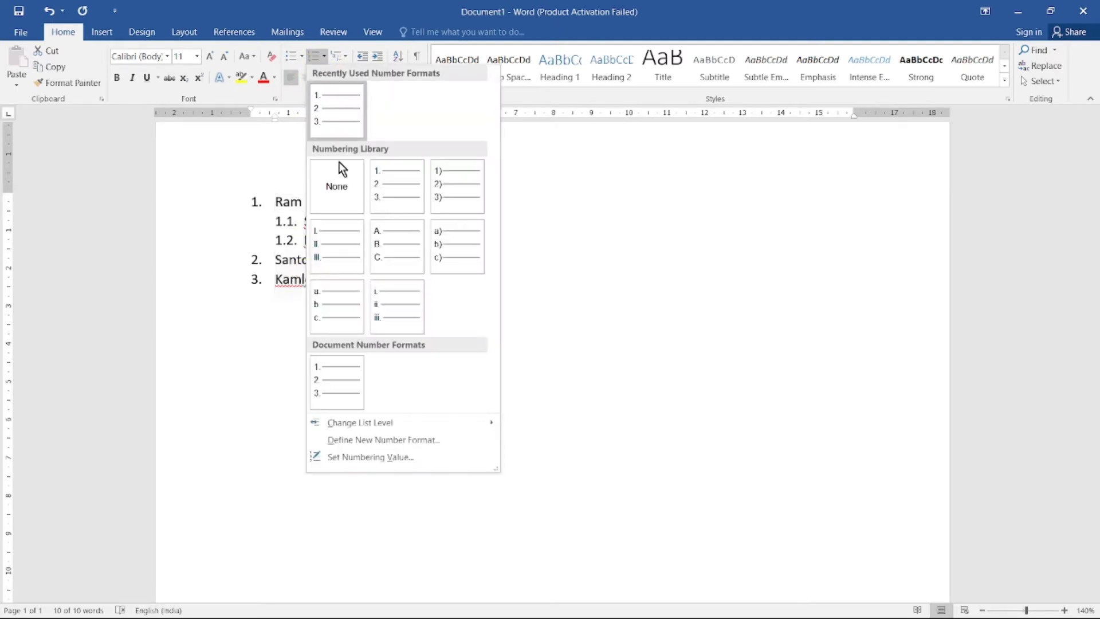
click(385, 197)
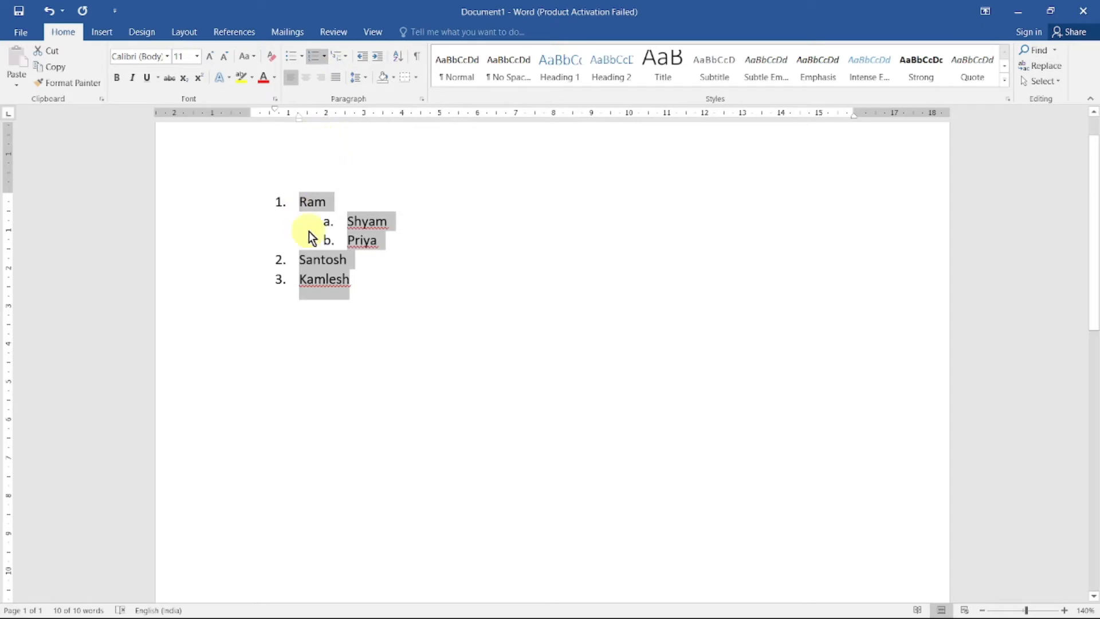
click(295, 271)
click(294, 259)
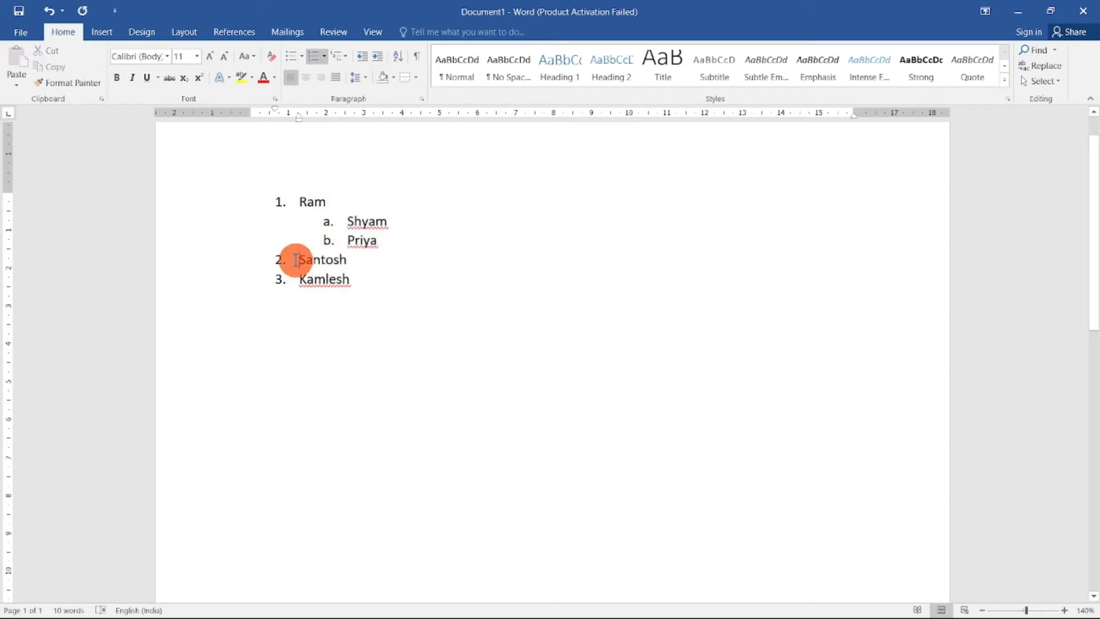
drag(295, 259, 350, 280)
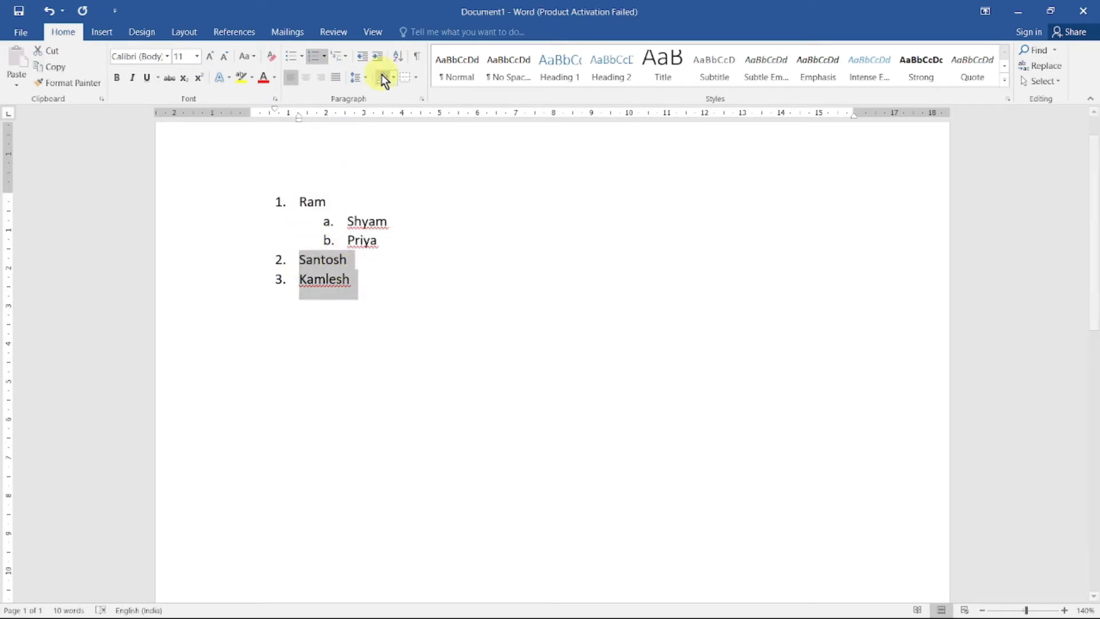
click(377, 55)
click(476, 262)
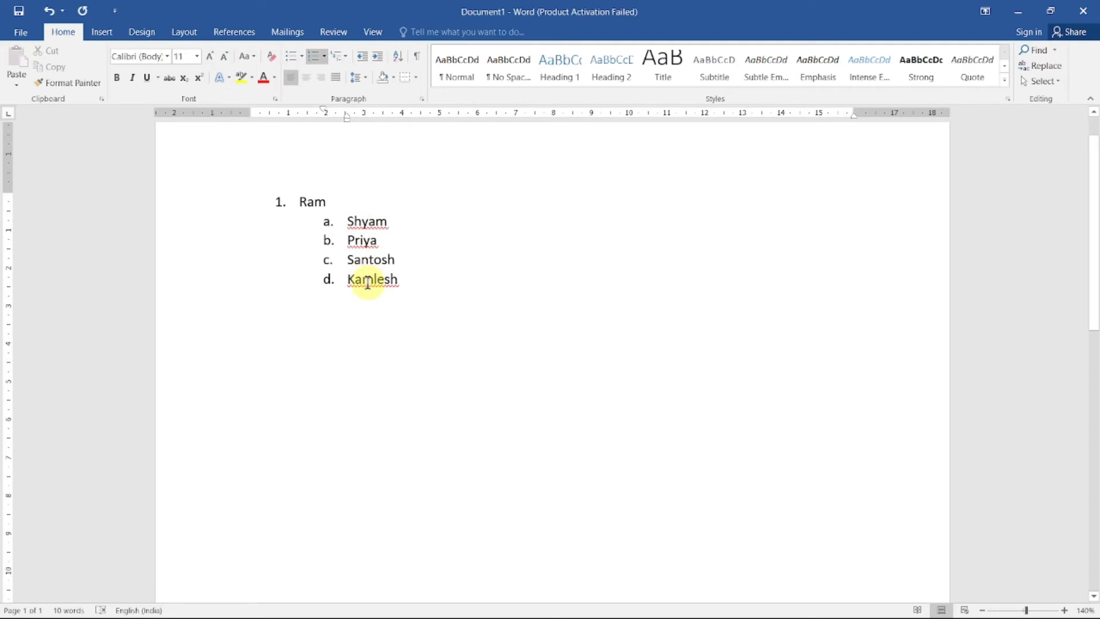
Add a new item after the last name and strip its numbering and indent to leave a plain blank line
click(432, 293)
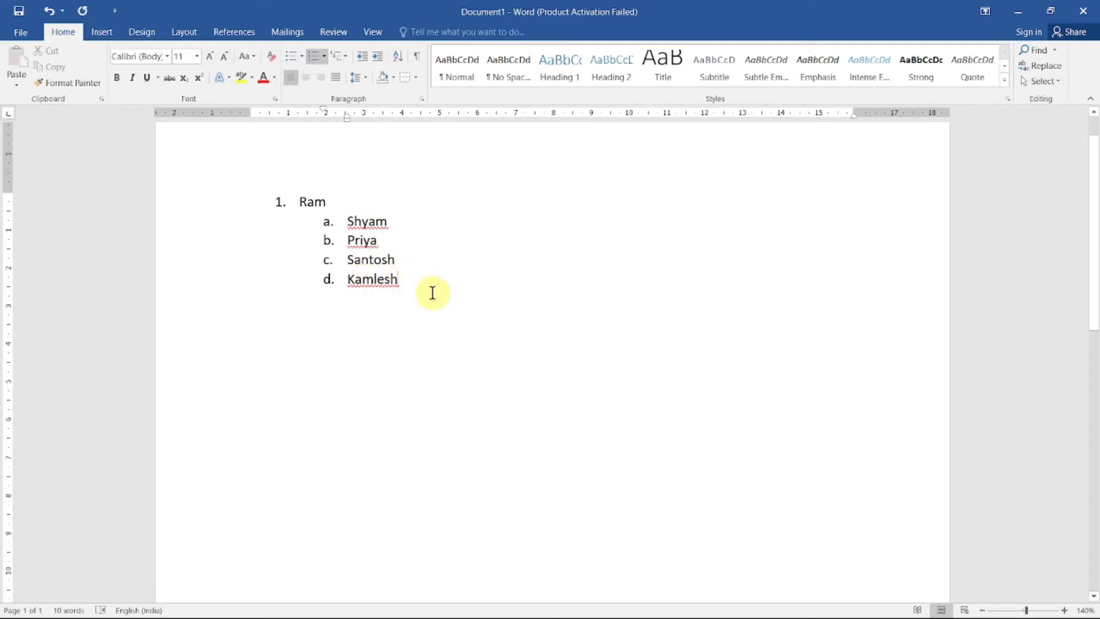
key(Return)
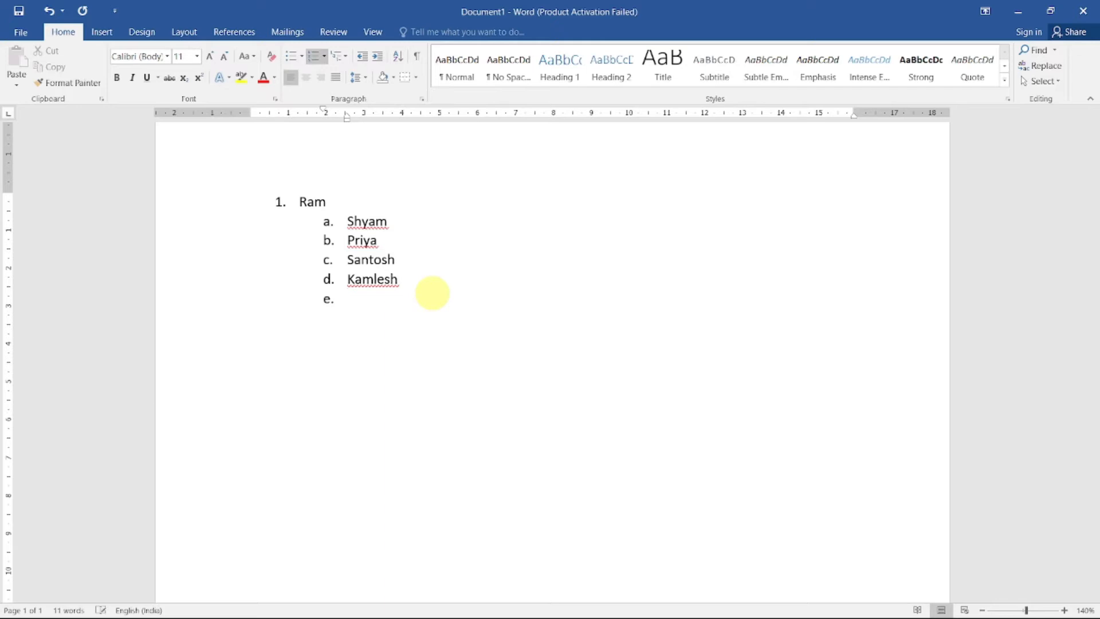
key(BackSpace)
key(BackSpace)
key(BackSpace)
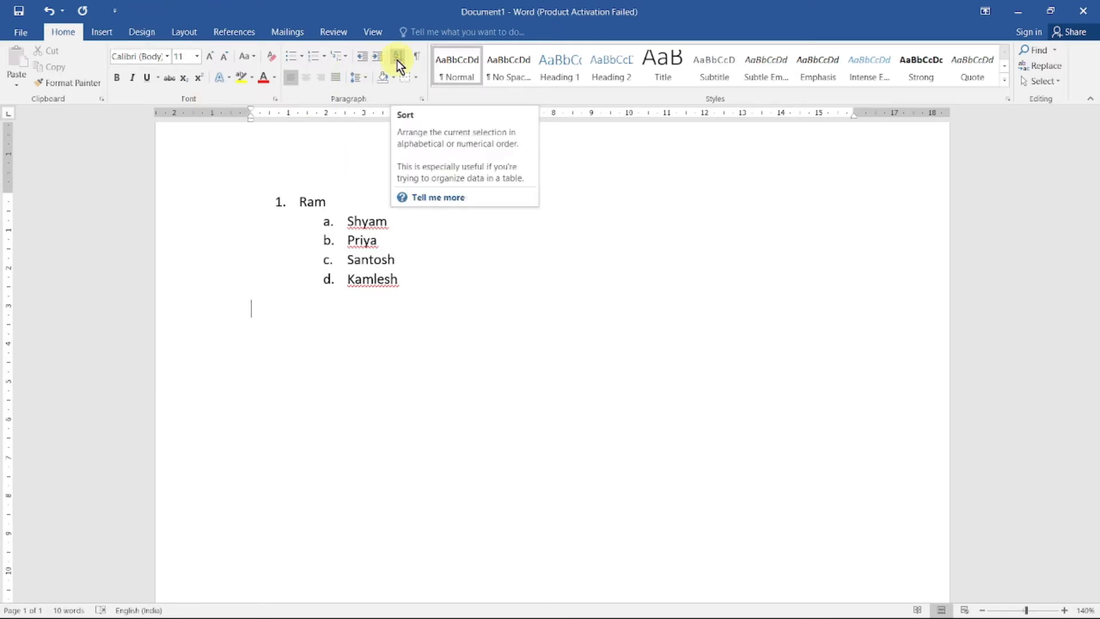
Promote the four lettered sub-items by one level so all five names are top-level numbered items
drag(344, 221, 392, 279)
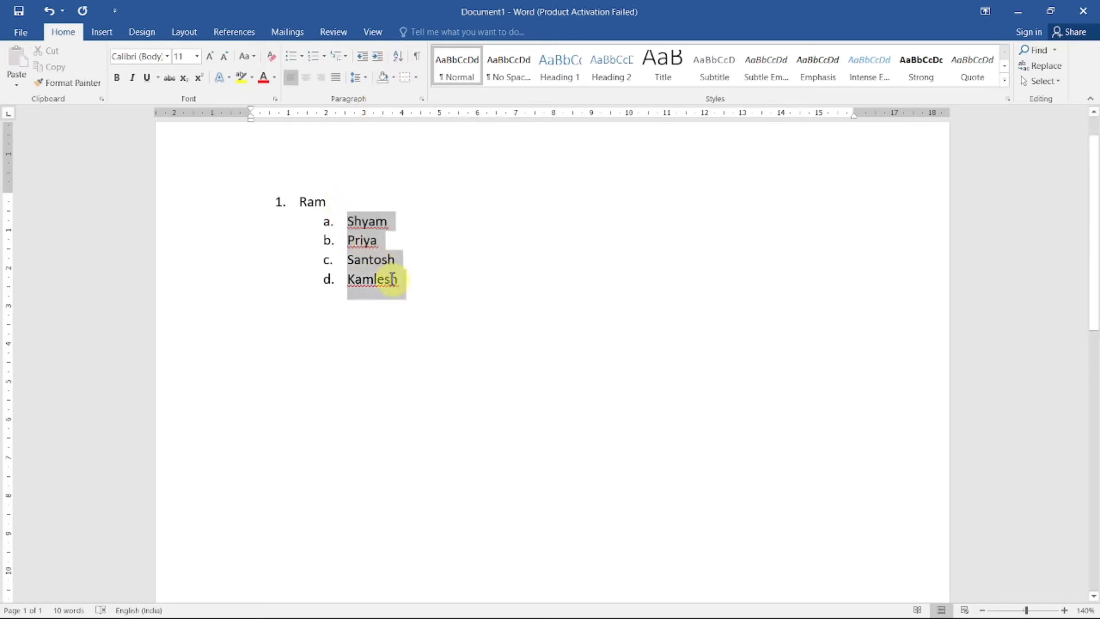
click(361, 58)
click(421, 238)
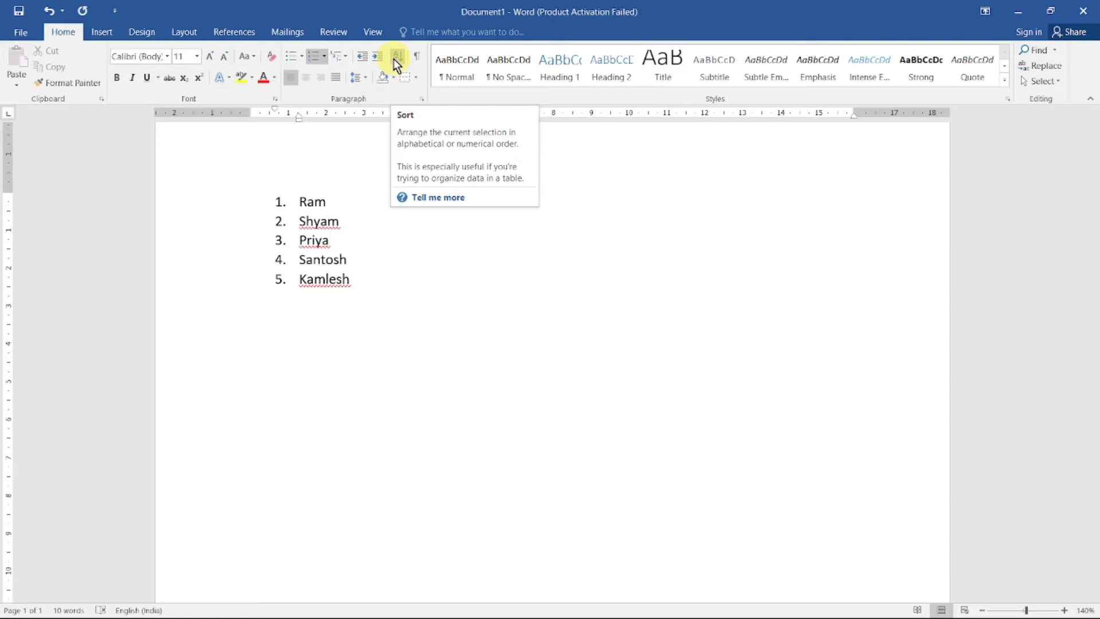
Sort the five numbered names by paragraph as text in ascending order, with no header row
click(298, 201)
drag(313, 214, 356, 287)
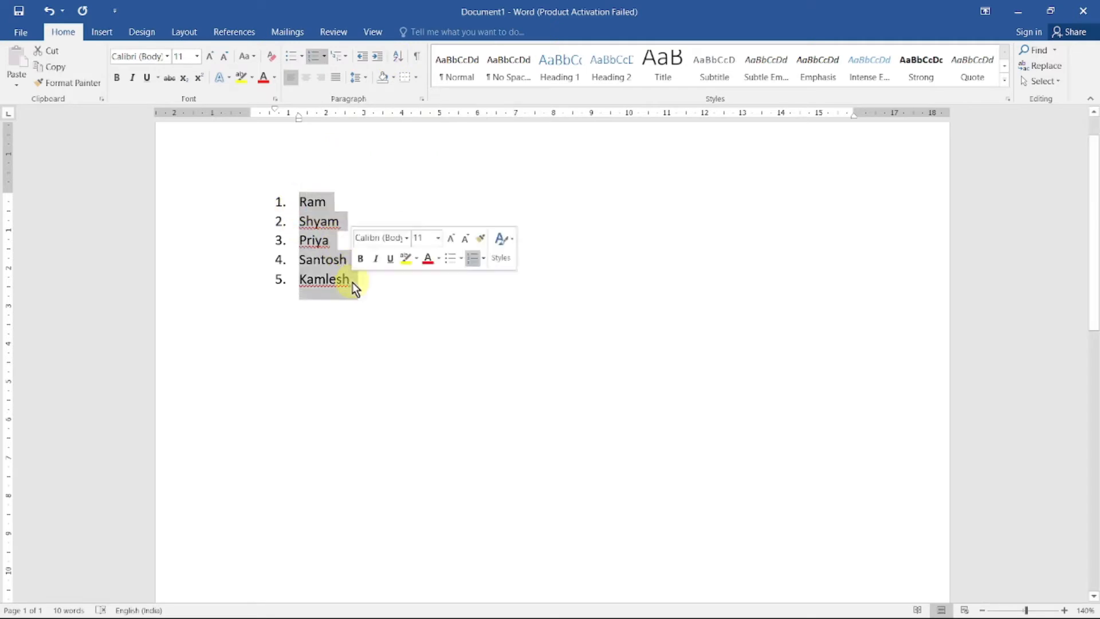
click(401, 59)
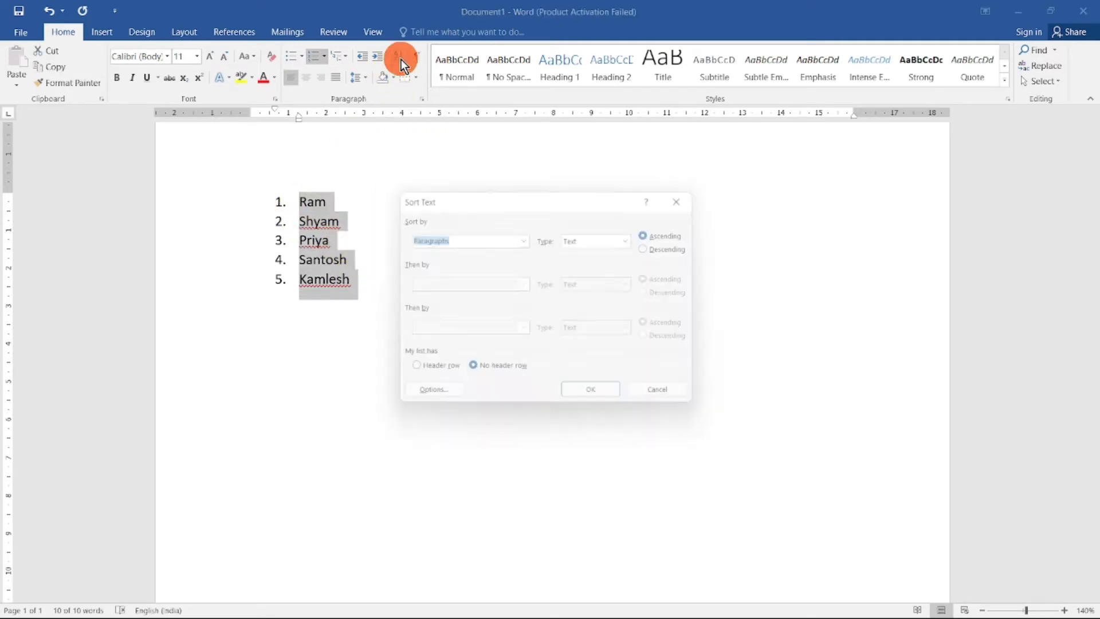
drag(446, 203, 510, 185)
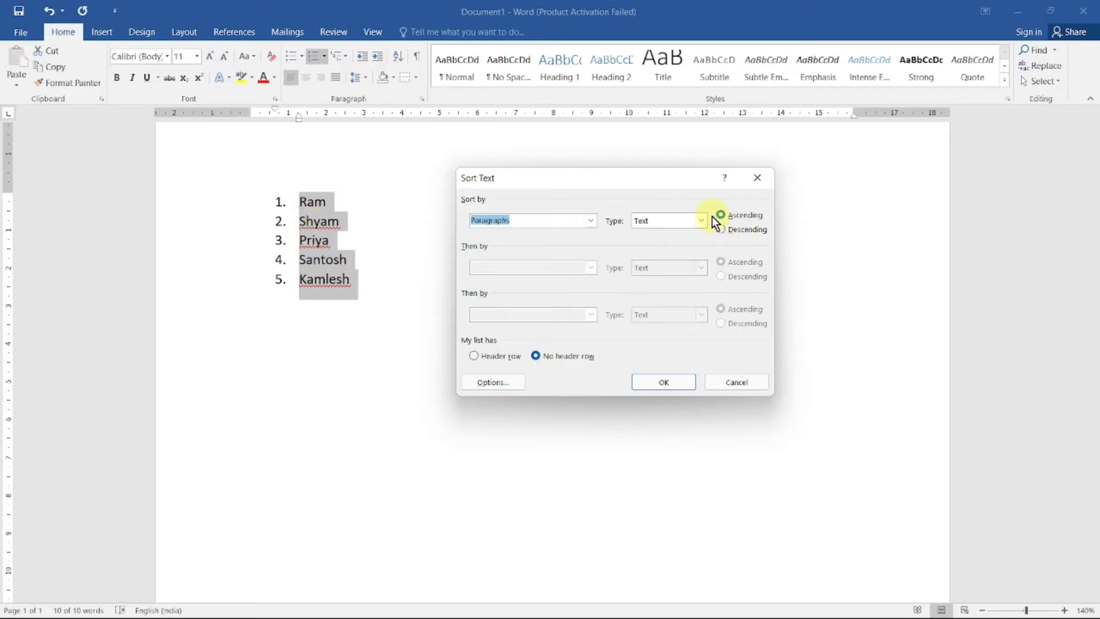
click(663, 384)
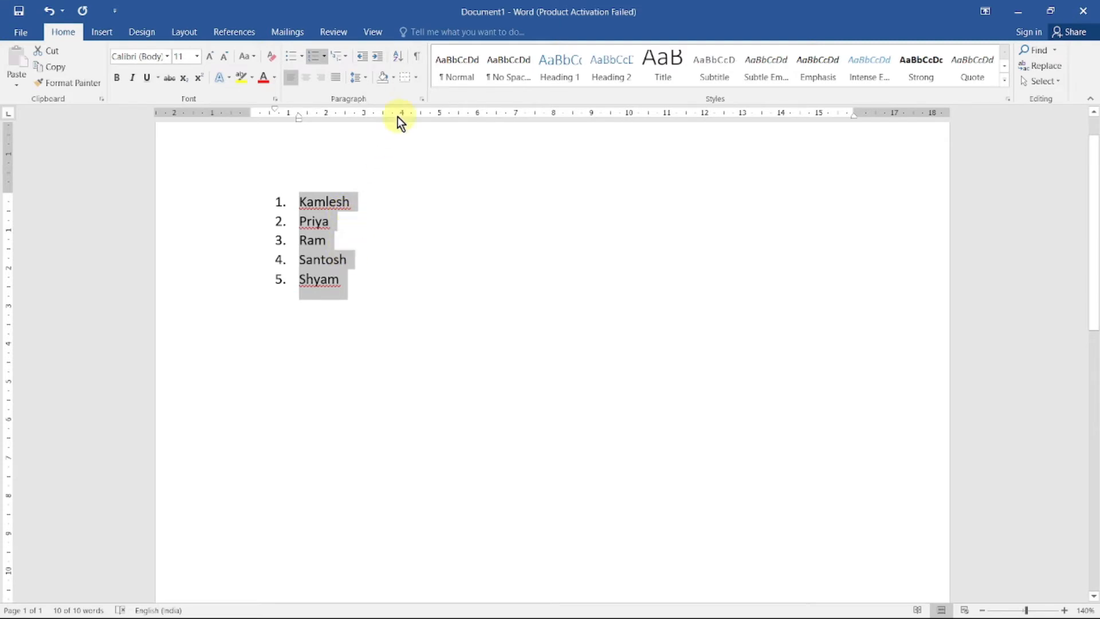
Sort the five numbered names by paragraph as text in descending order
click(398, 56)
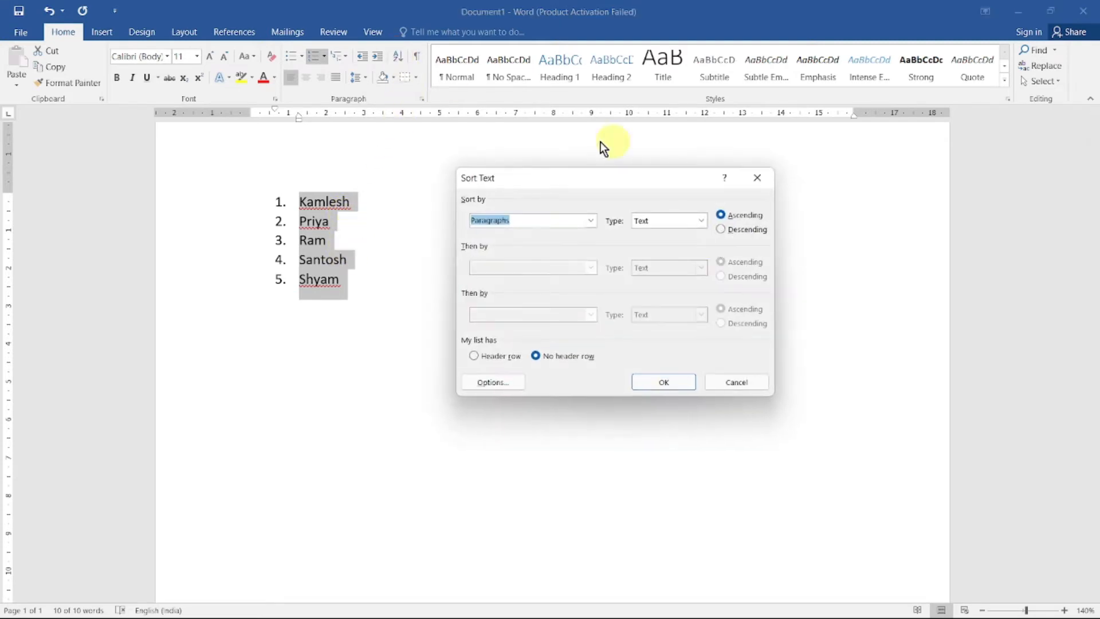
click(720, 229)
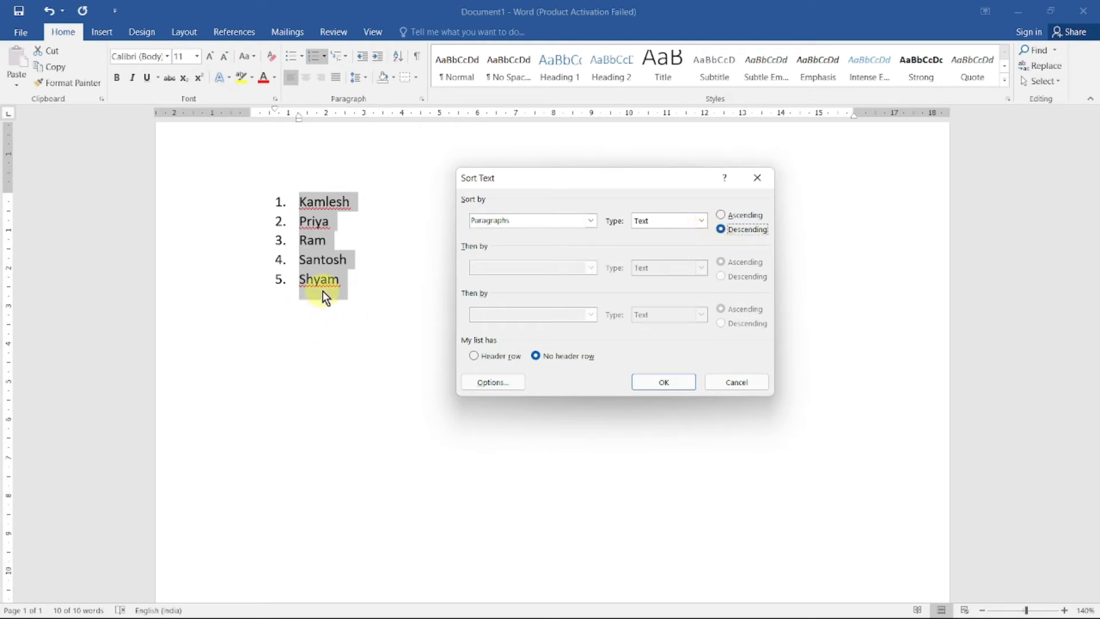
click(660, 383)
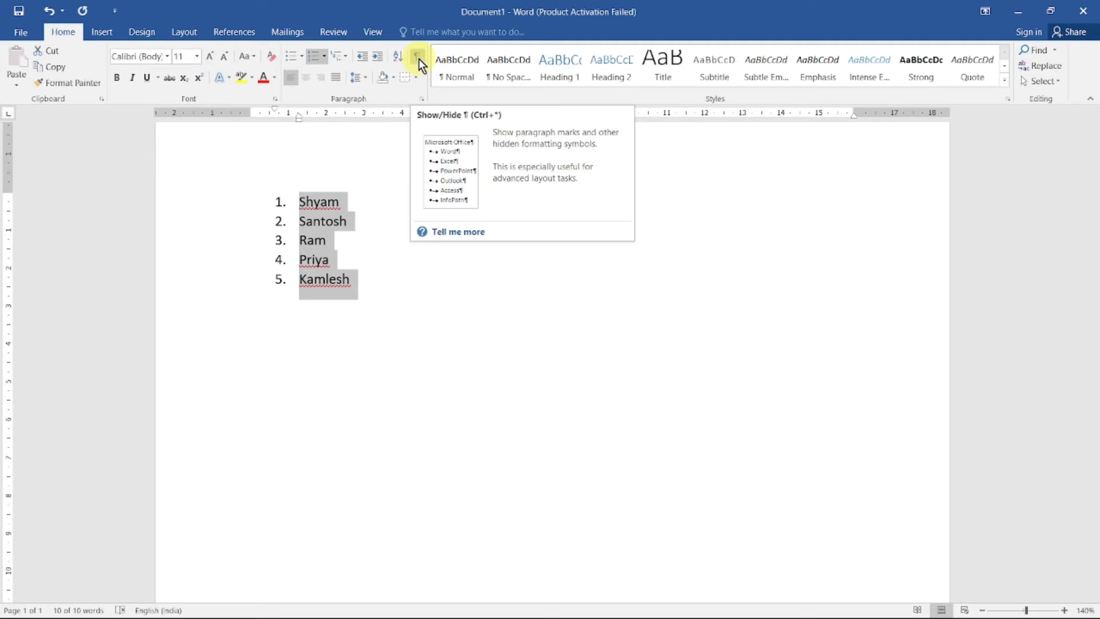
Show the paragraph marks and hidden formatting symbols, and add three blank lines below the numbered list
click(352, 205)
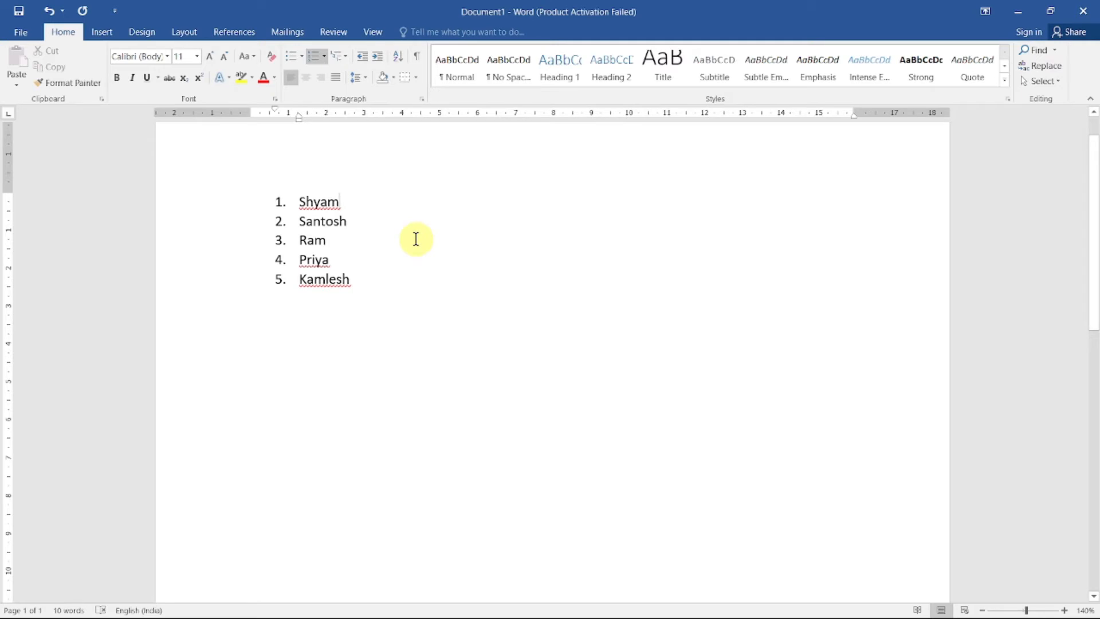
click(418, 60)
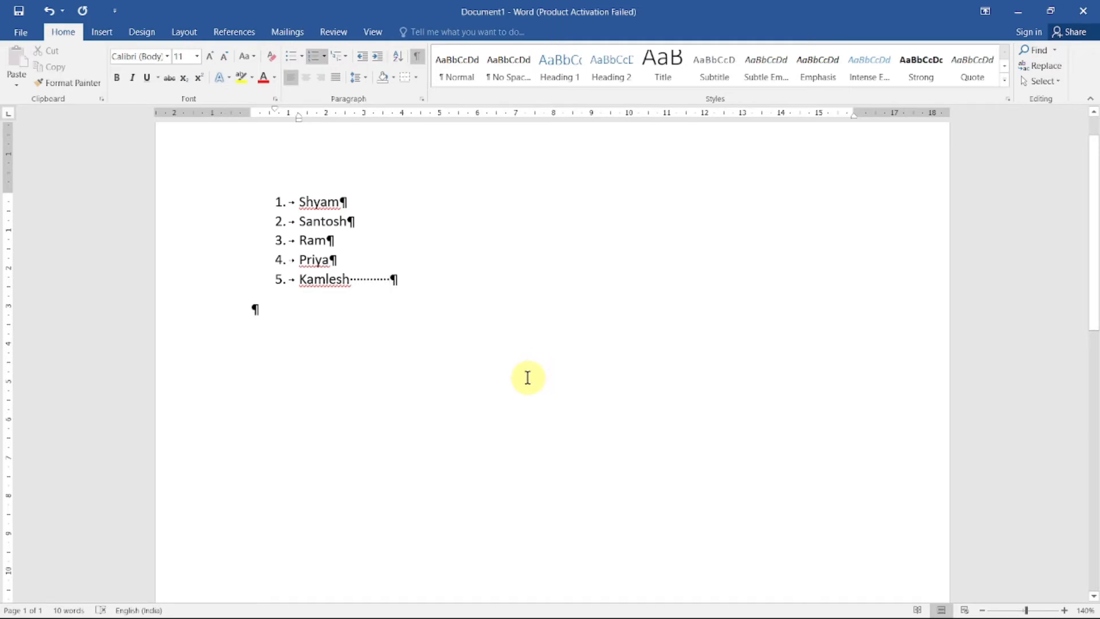
key(Return)
key(Return)
key(Return)
key(Return)
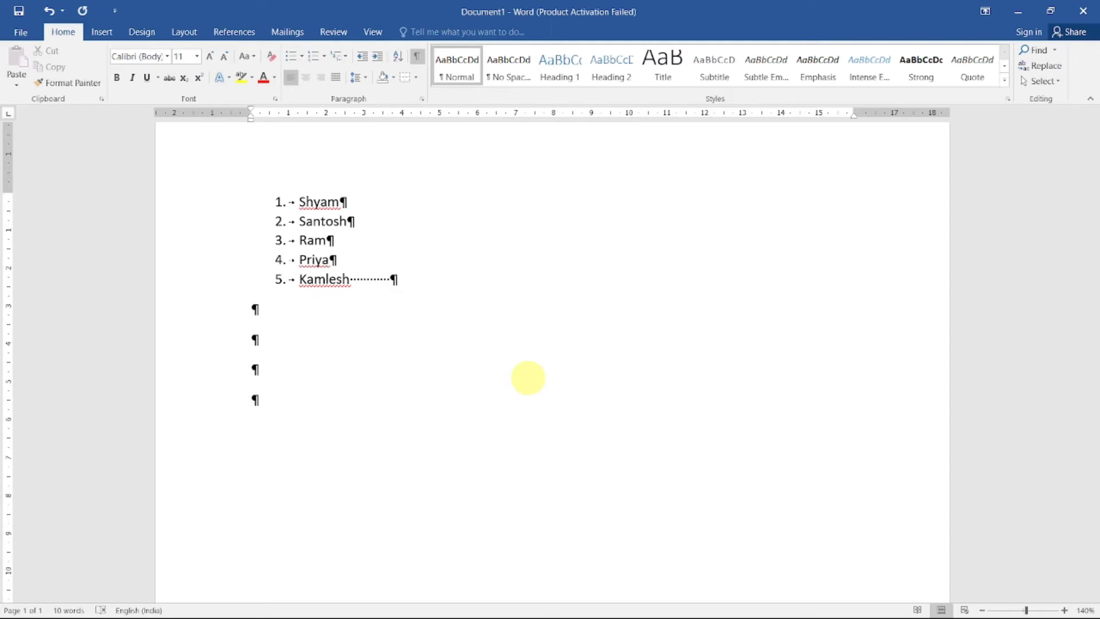
Indent the third blank line below the list to about the 5 cm ruler mark and insert a run of spaces
key(Tab)
key(Tab)
key(Tab)
key(Tab)
key(Tab)
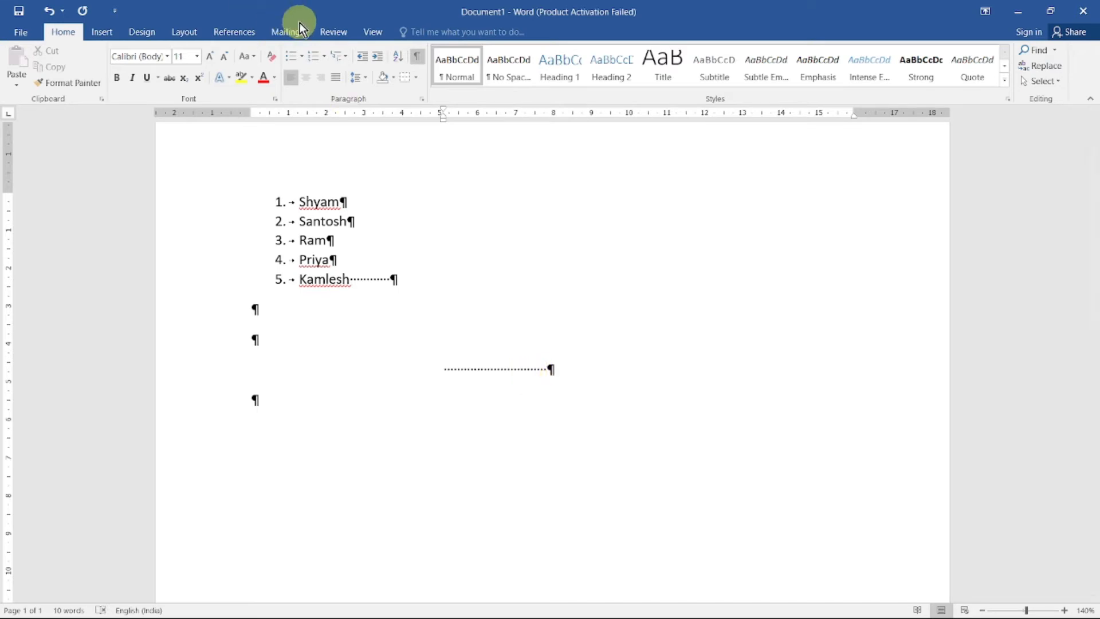
Toggle the formatting marks off and on to inspect the spaces in the indented line, and hide the marks again
click(417, 56)
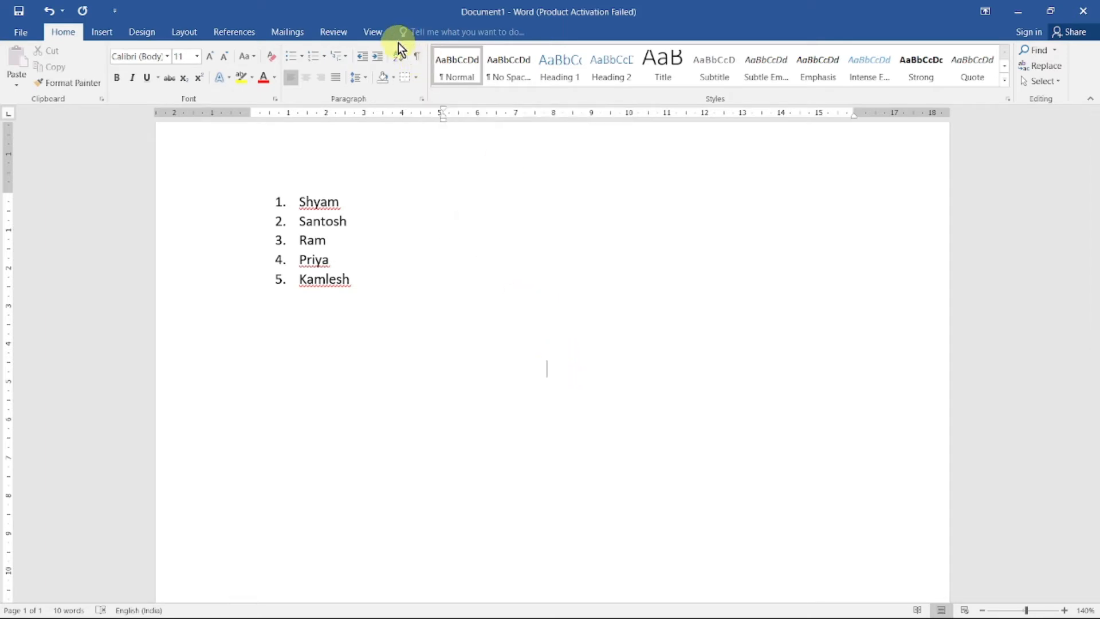
click(417, 56)
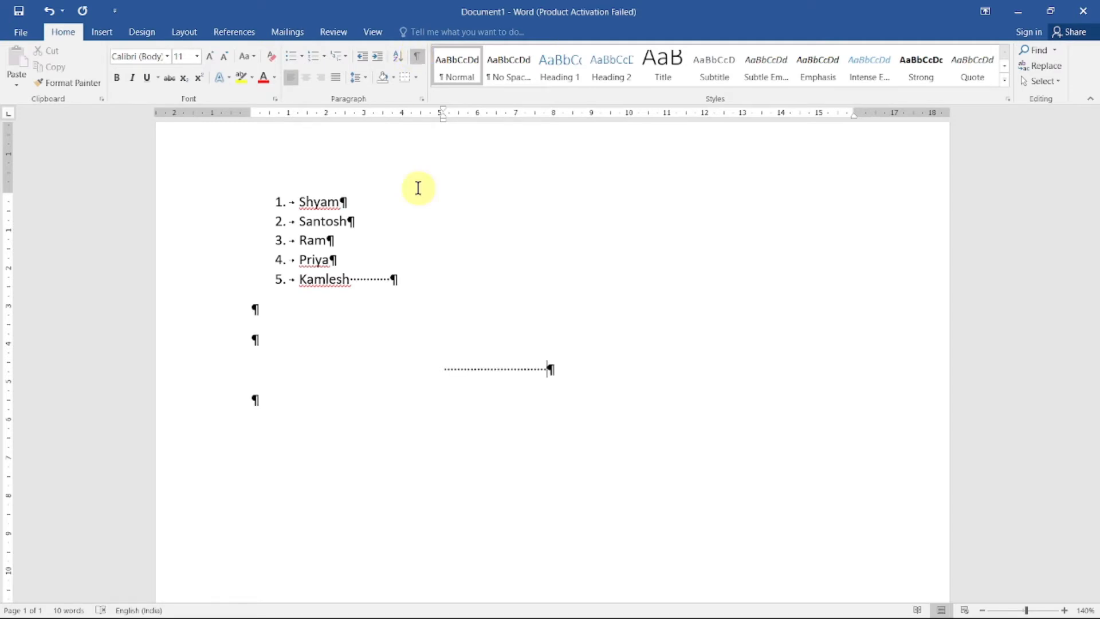
click(442, 369)
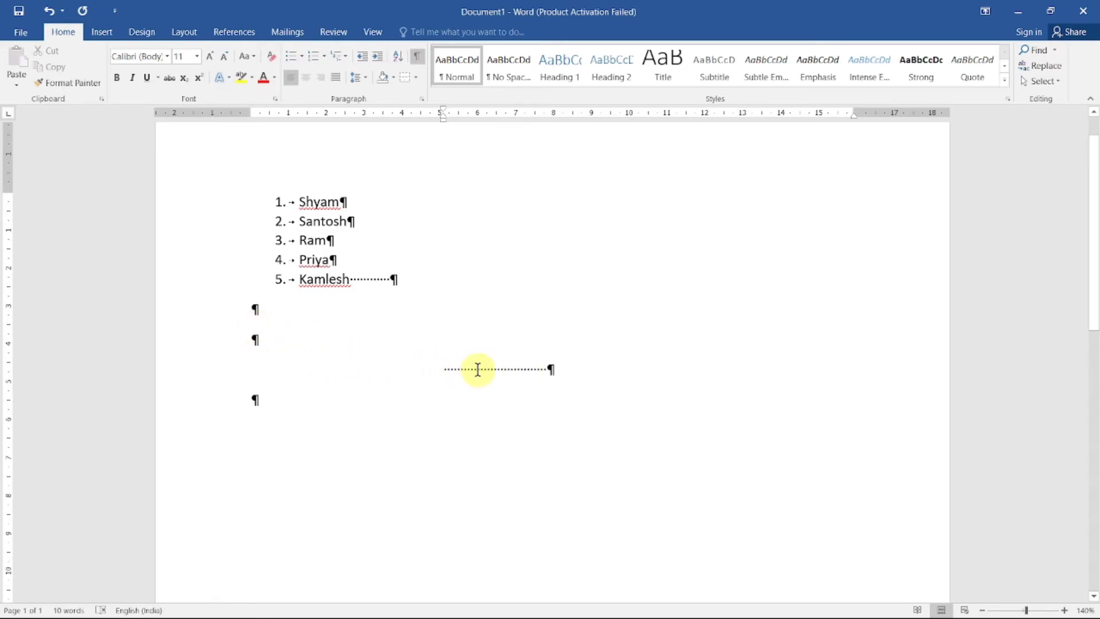
click(546, 370)
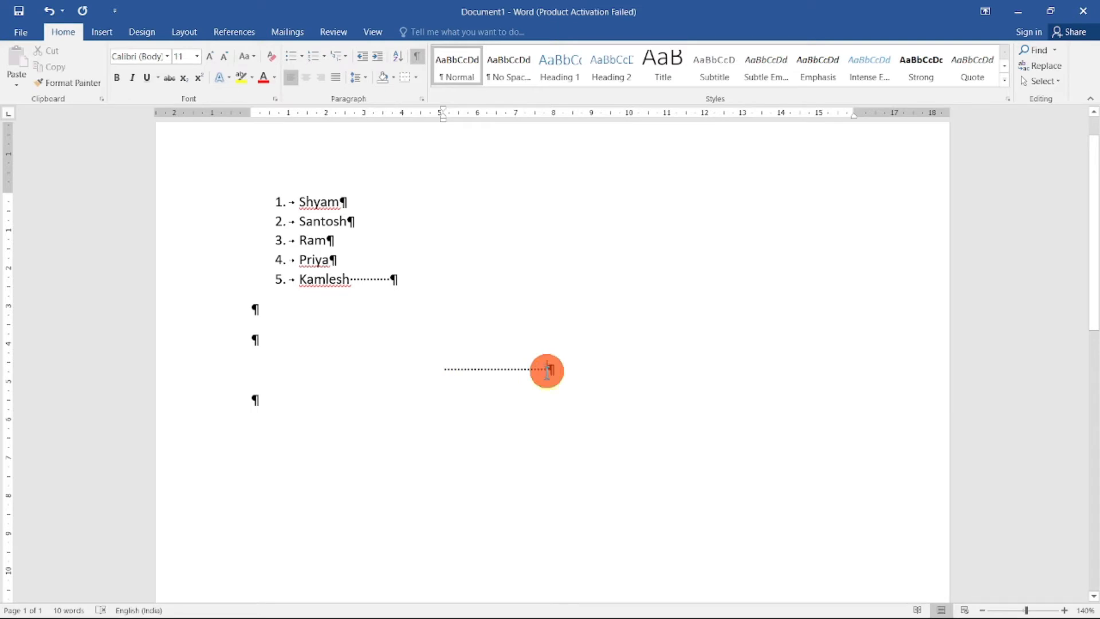
click(420, 58)
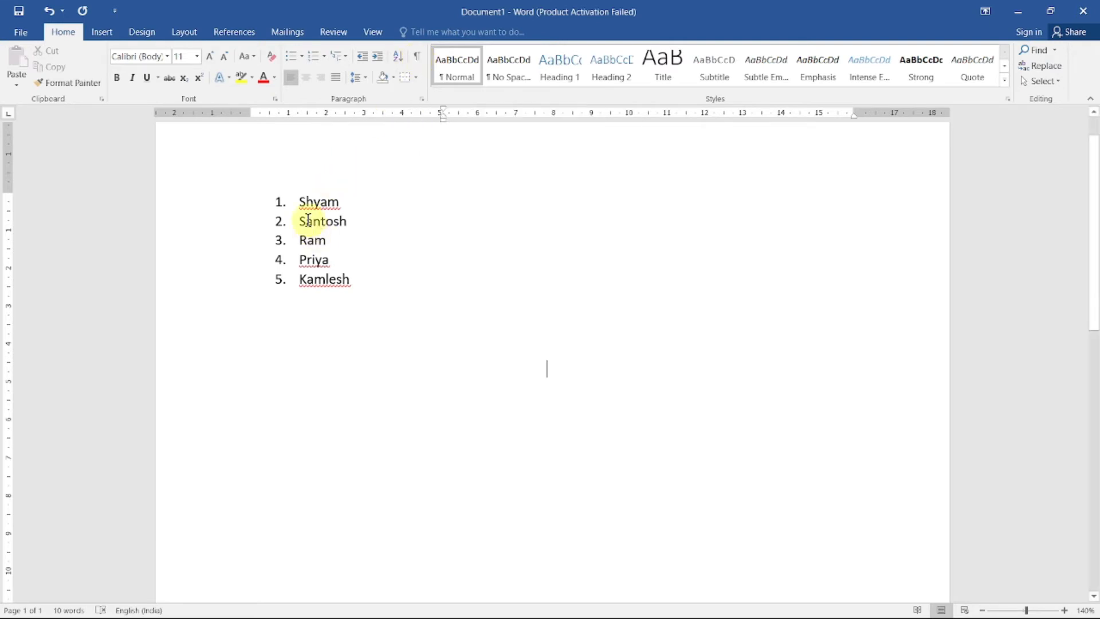
Center the five numbered names, switch them to right alignment, and return them to center alignment
drag(298, 201, 366, 280)
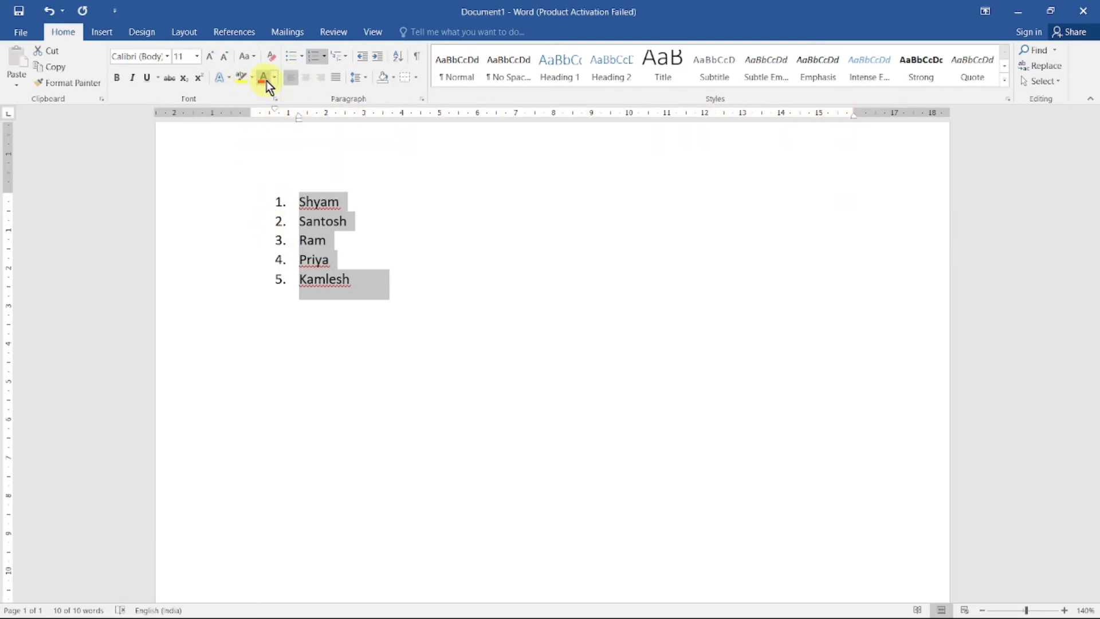
click(306, 79)
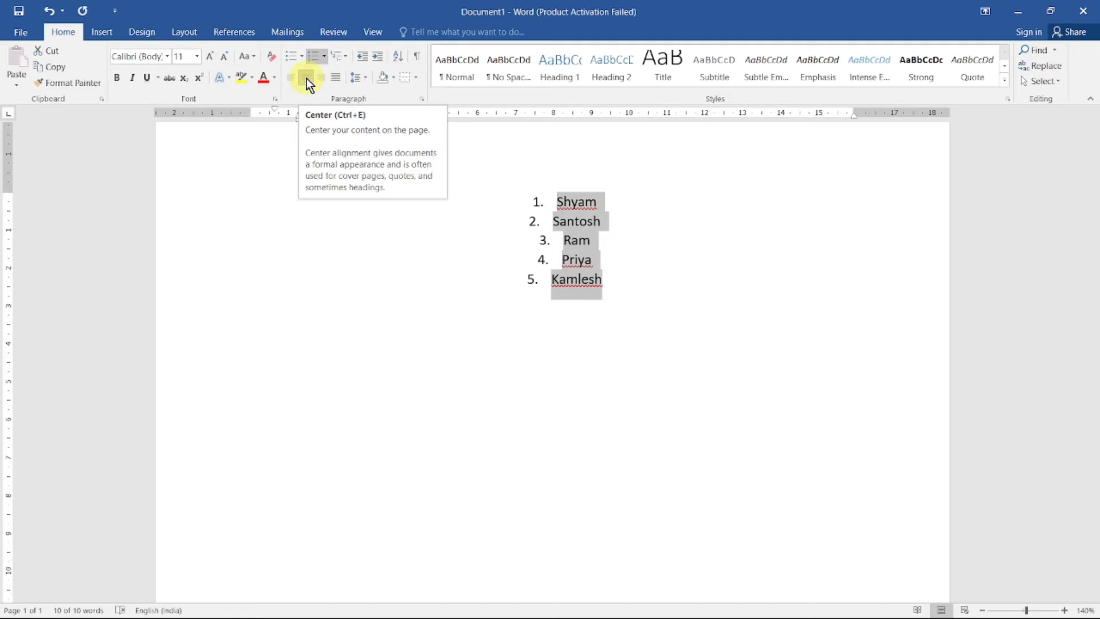
click(325, 80)
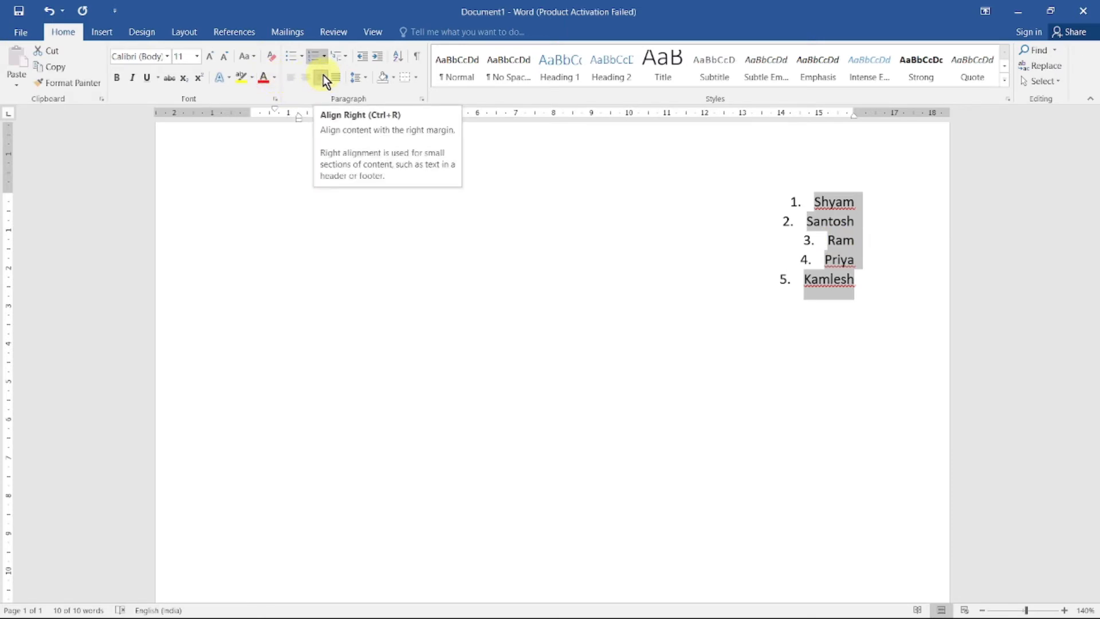
click(305, 79)
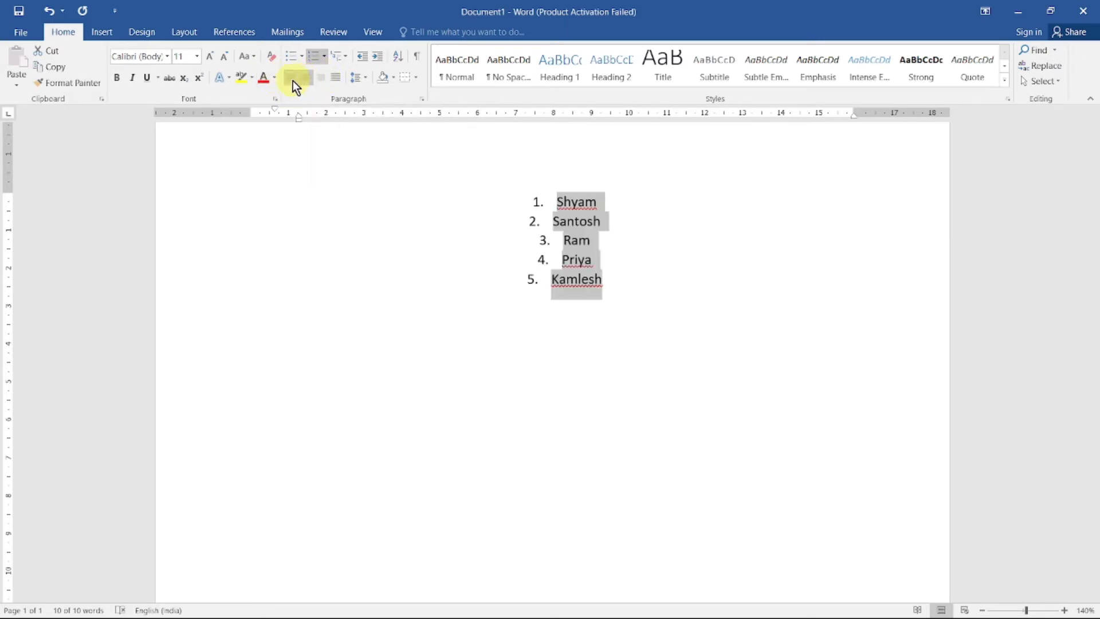
Left-align the five numbered names and add an unnumbered blank line at the left margin, leaving space below the list
click(291, 79)
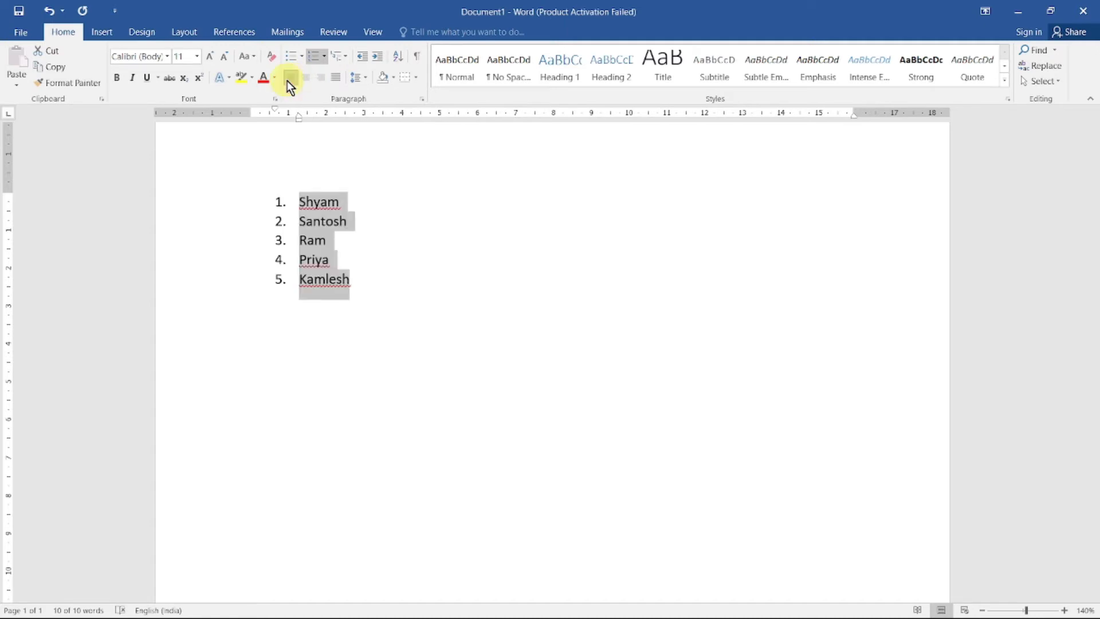
click(365, 284)
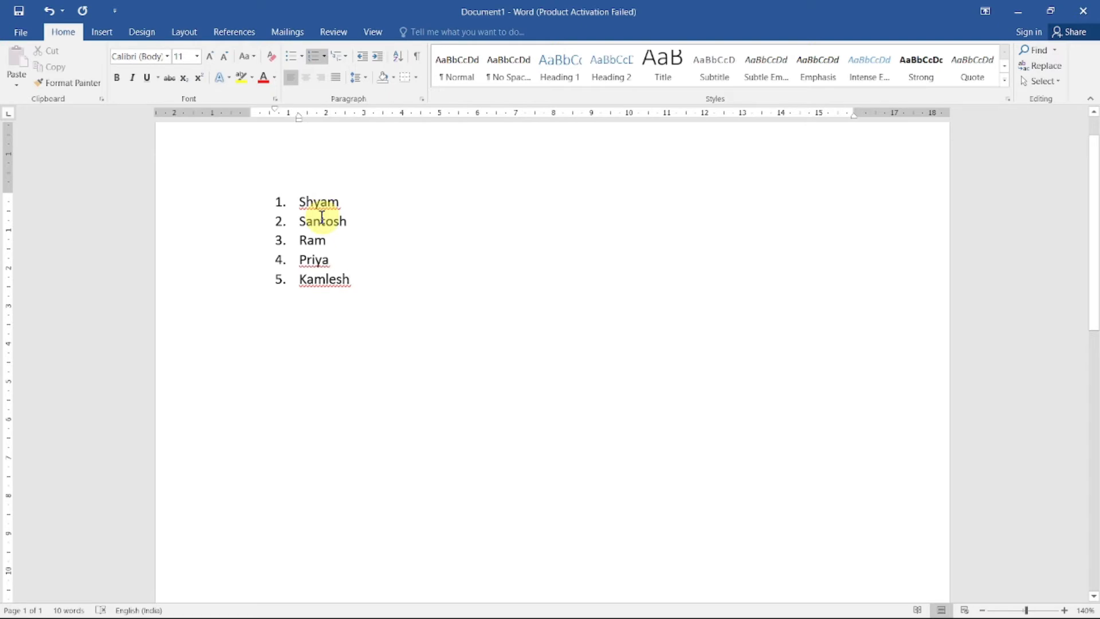
key(Return)
key(BackSpace)
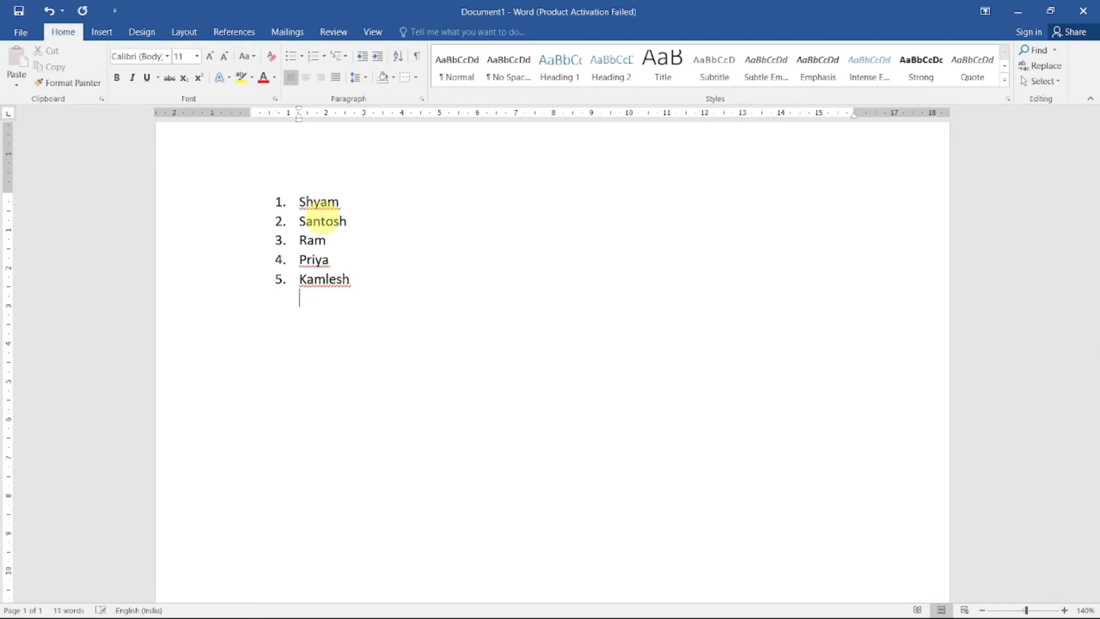
key(BackSpace)
key(BackSpace)
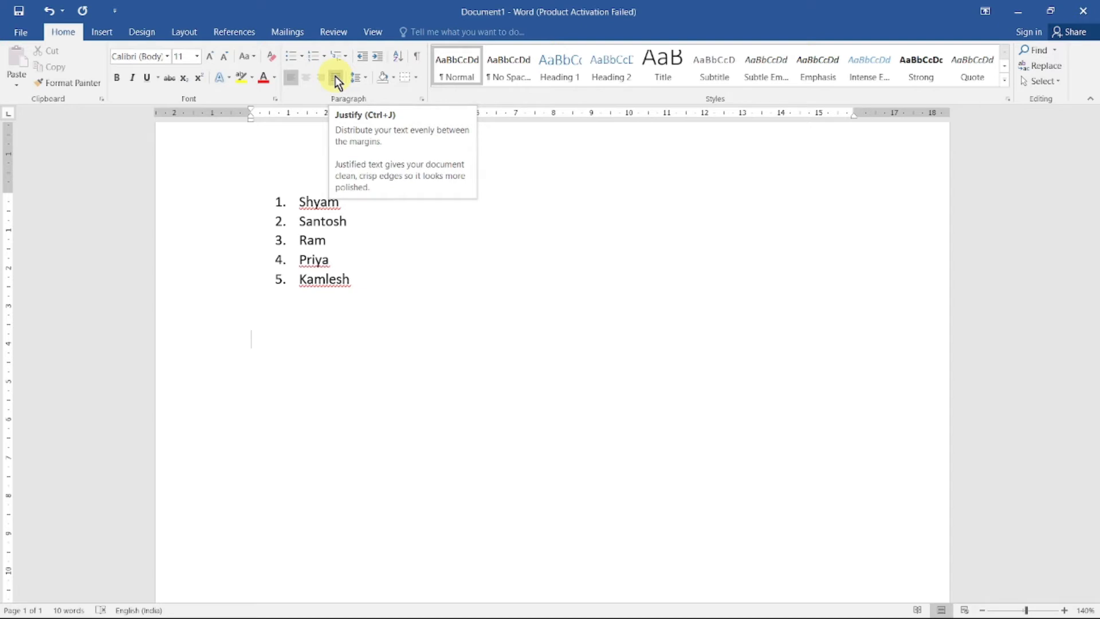
Generate five paragraphs of sample text below the list with the =rand() function
text(=)
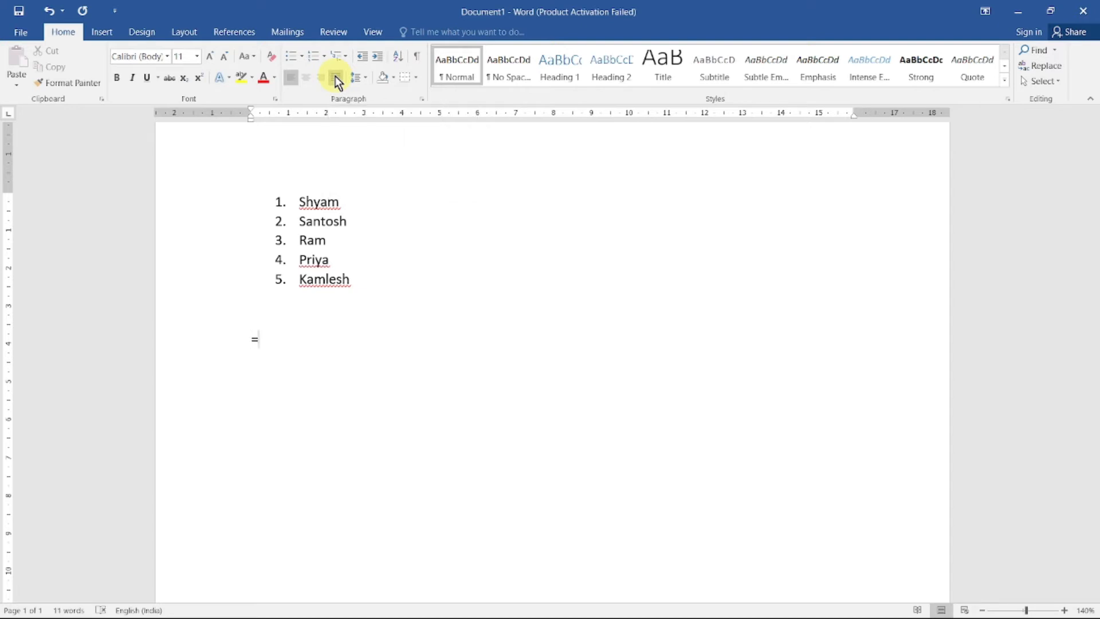
text(rand())
key(Return)
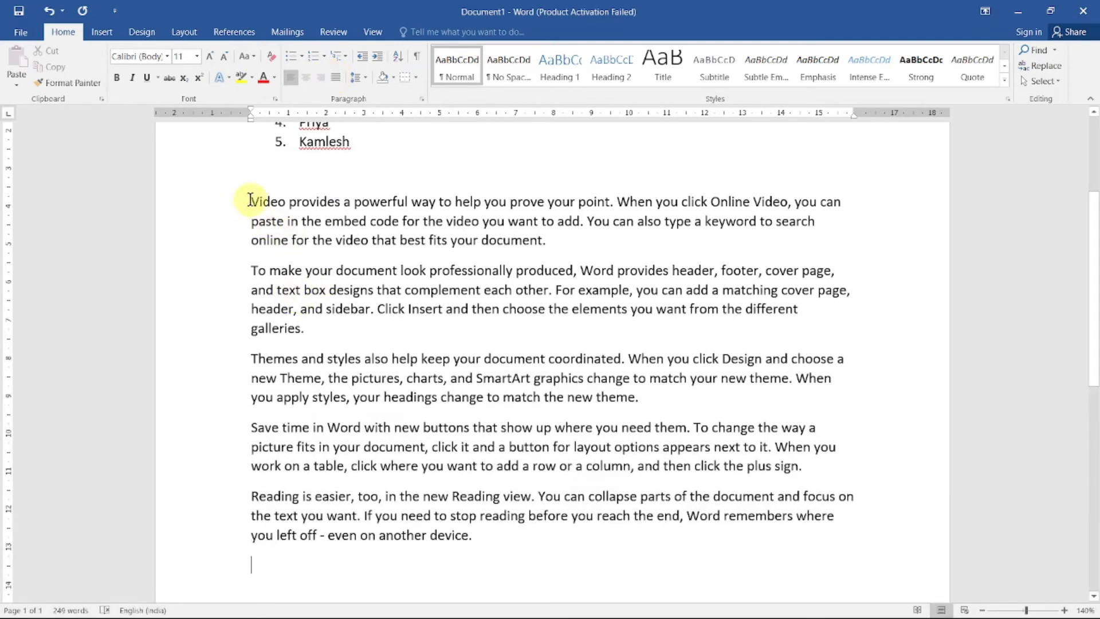
Justify the five sample paragraphs, switch them to left alignment for comparison, and justify them again
drag(250, 200, 711, 541)
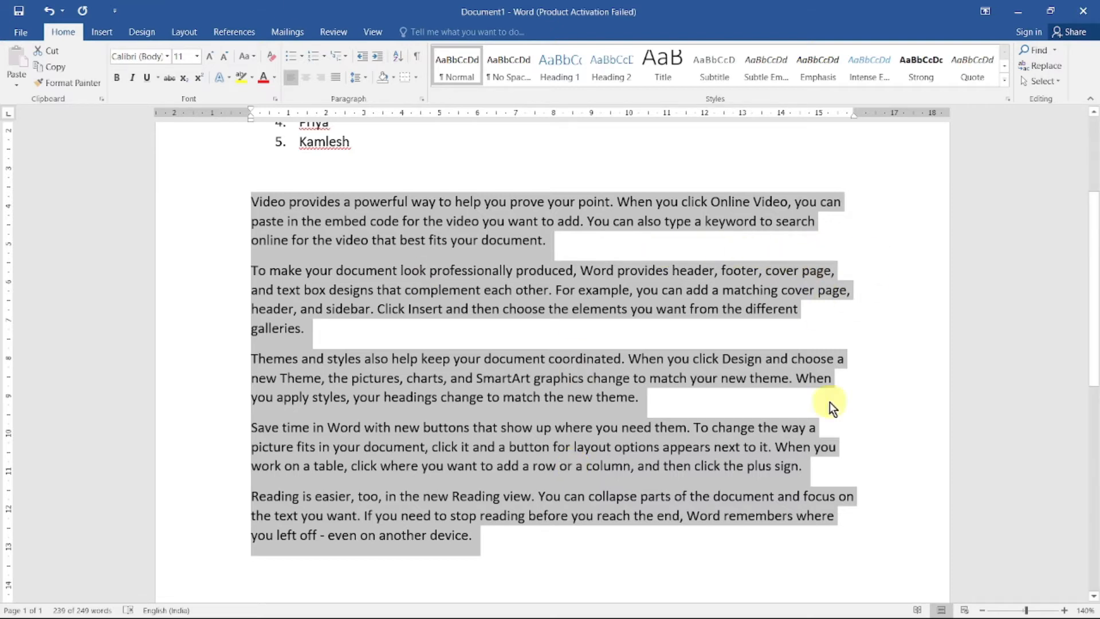
click(479, 540)
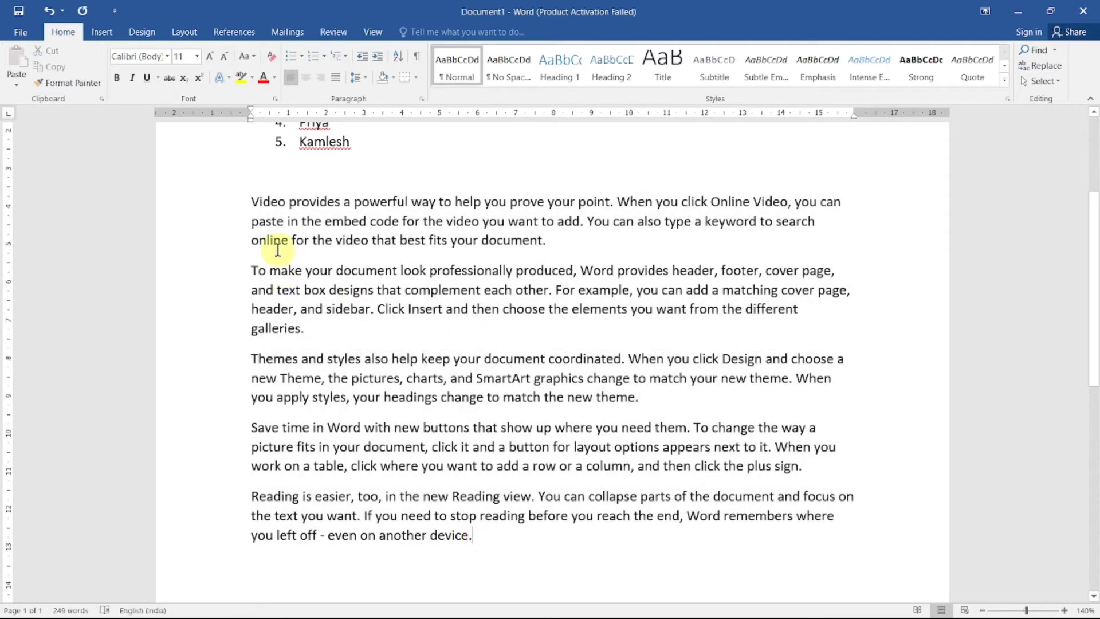
drag(248, 204, 488, 541)
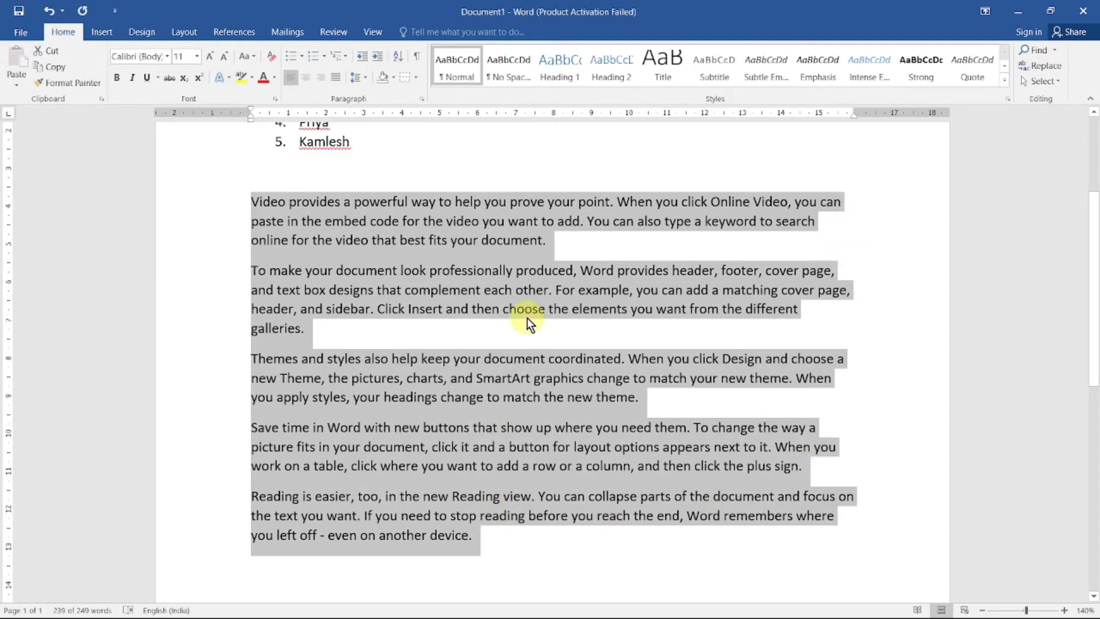
click(334, 79)
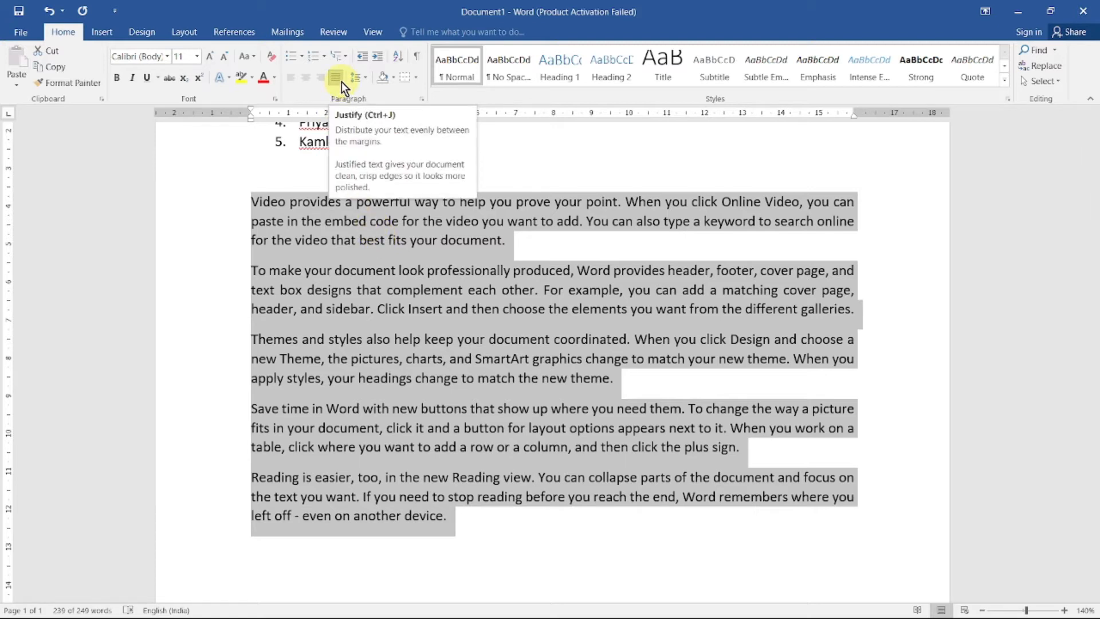
click(290, 77)
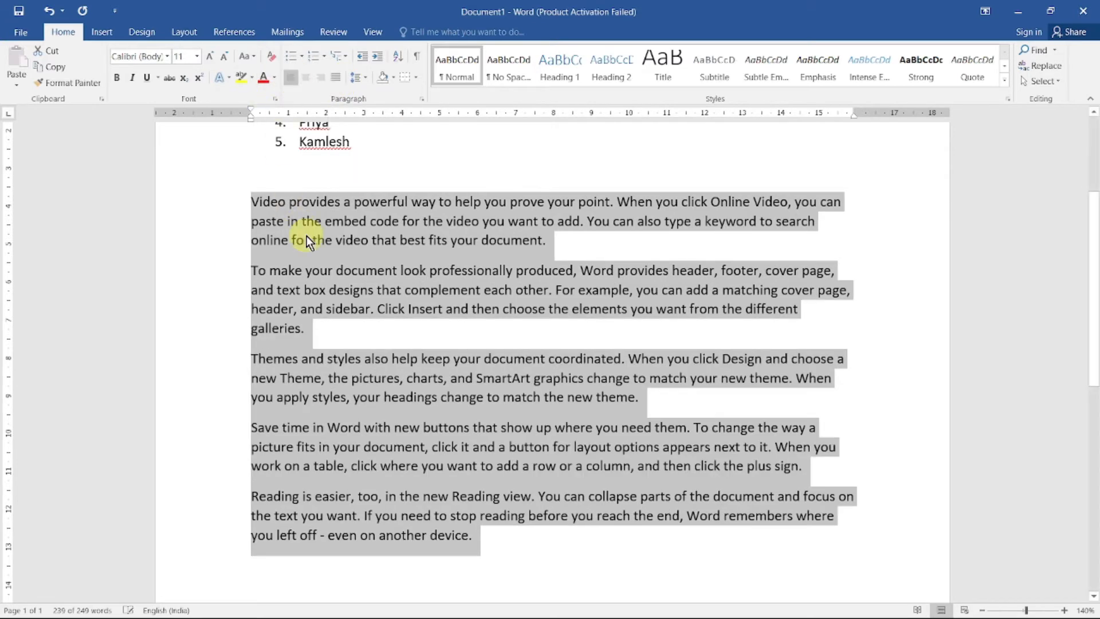
click(336, 78)
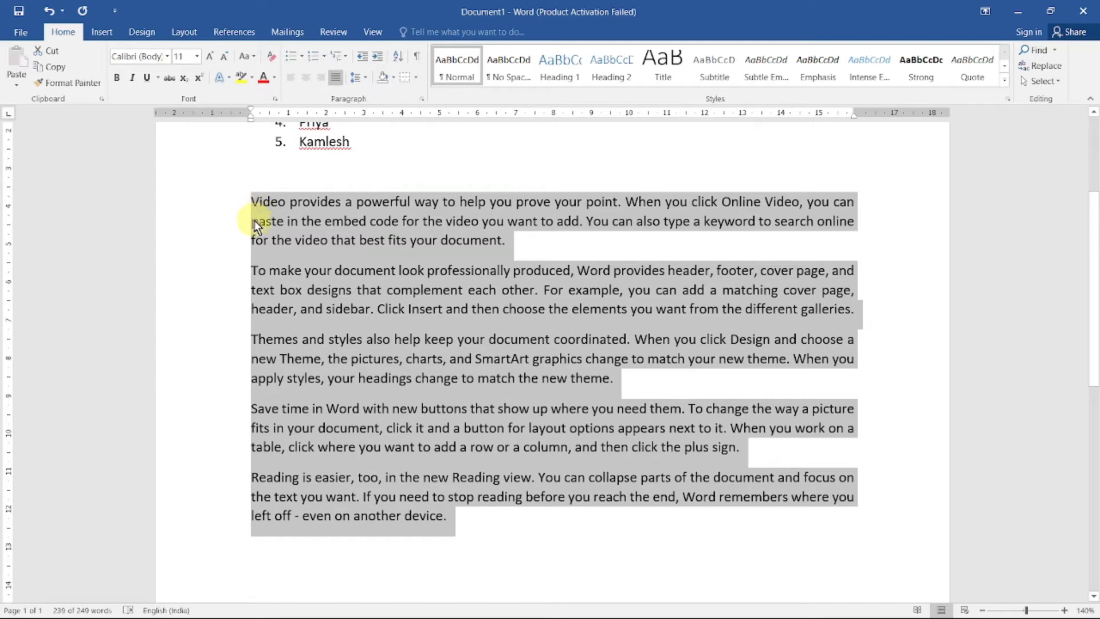
Apply 1.0 line spacing to the five sample paragraphs and change it to 1.15
click(366, 79)
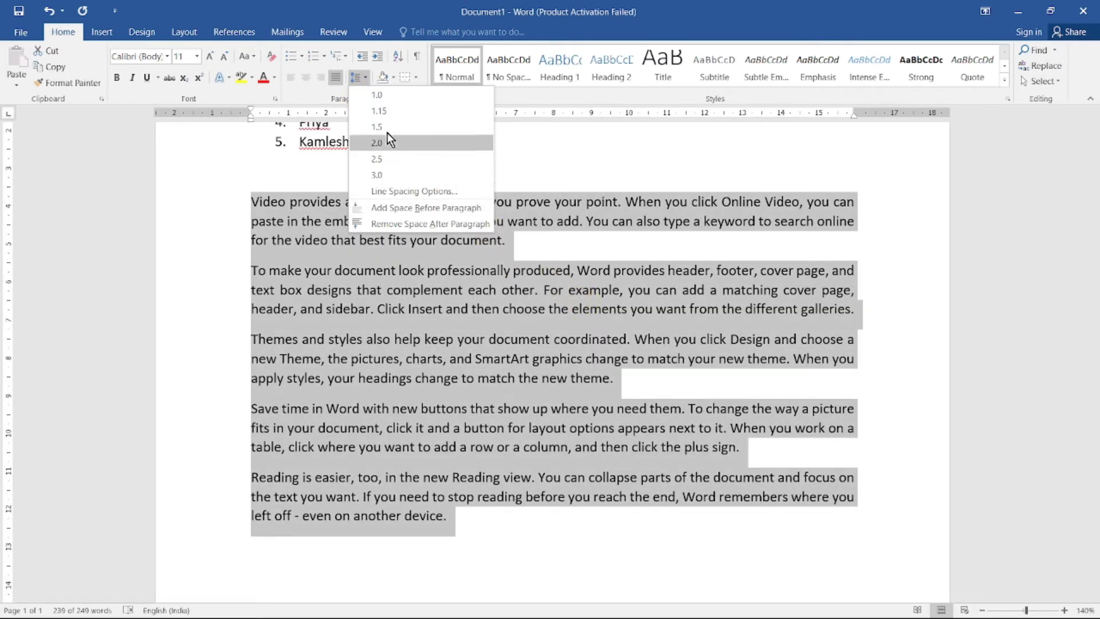
click(356, 79)
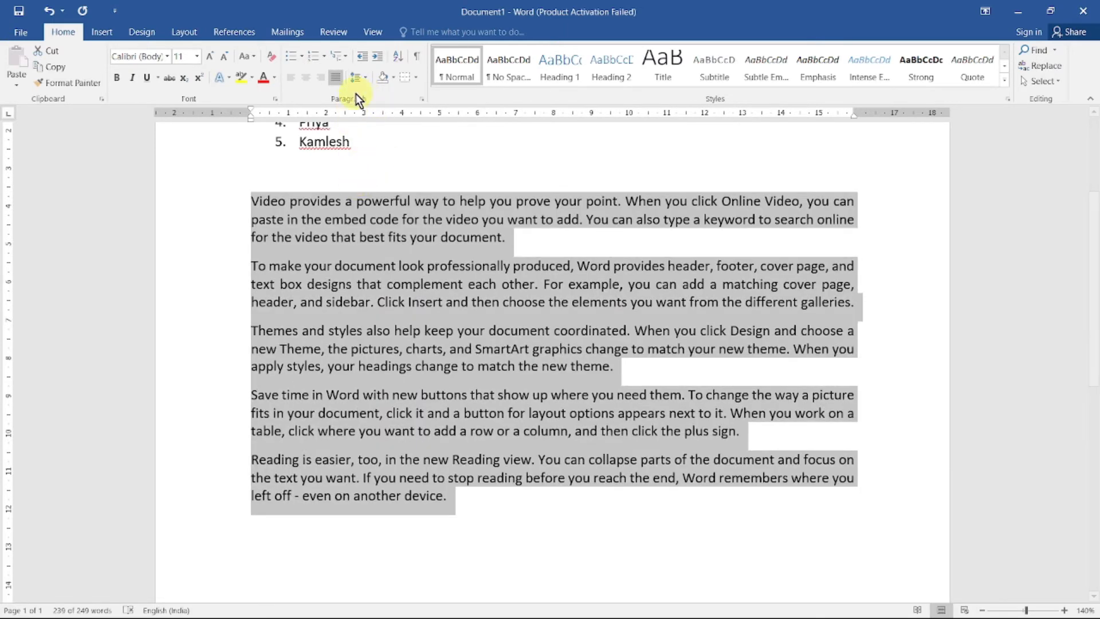
click(366, 79)
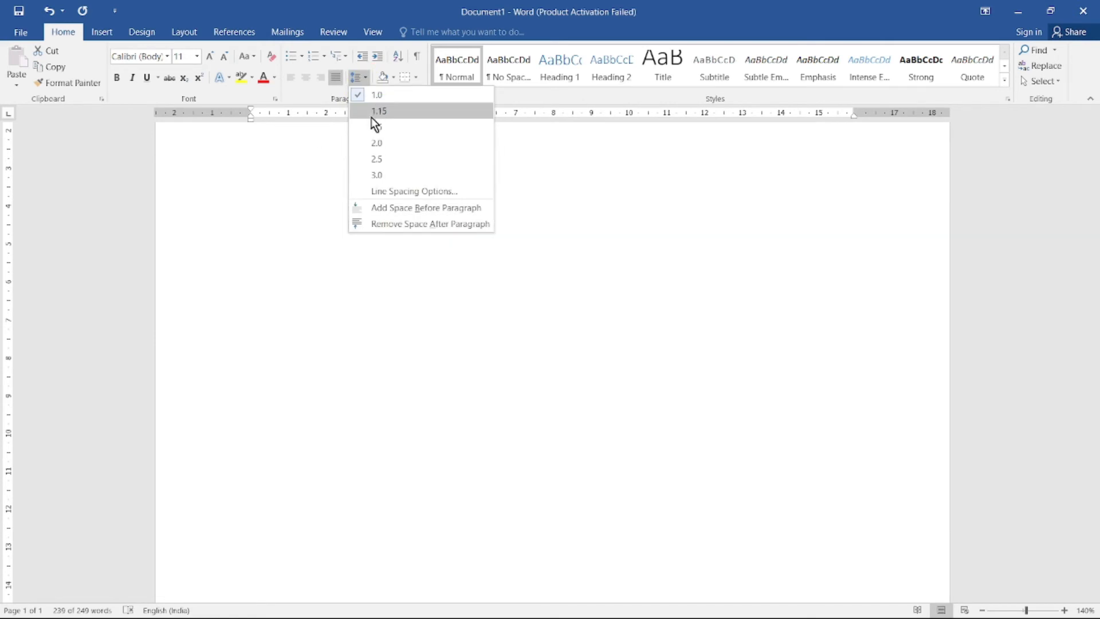
click(356, 111)
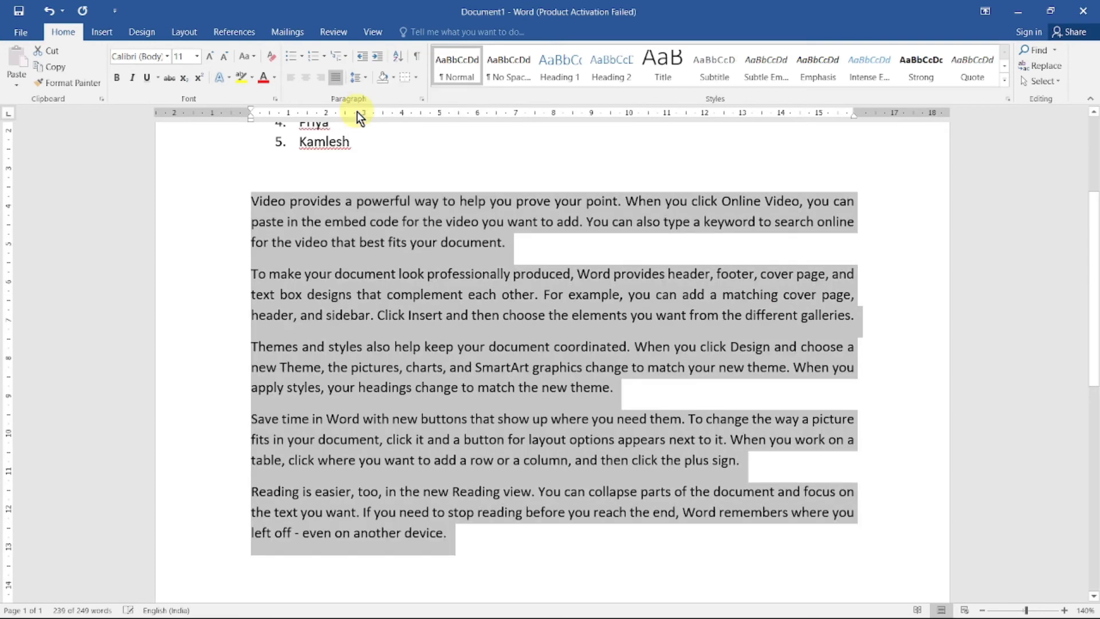
Try 3.0 line spacing on the five sample paragraphs, return them to 1.15, and deselect the text
click(365, 77)
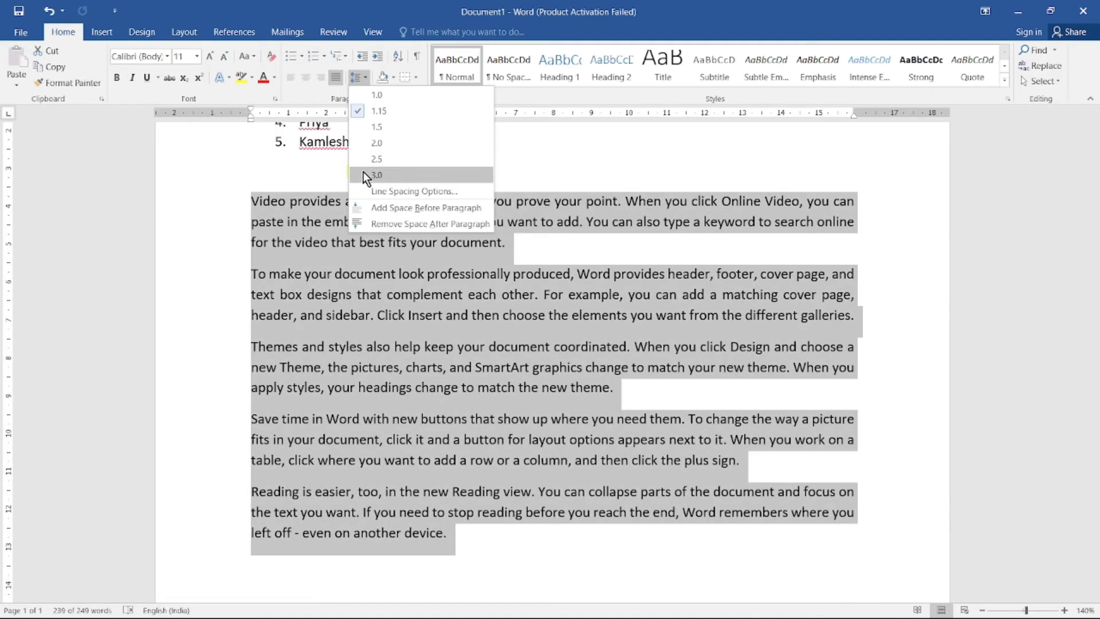
click(364, 173)
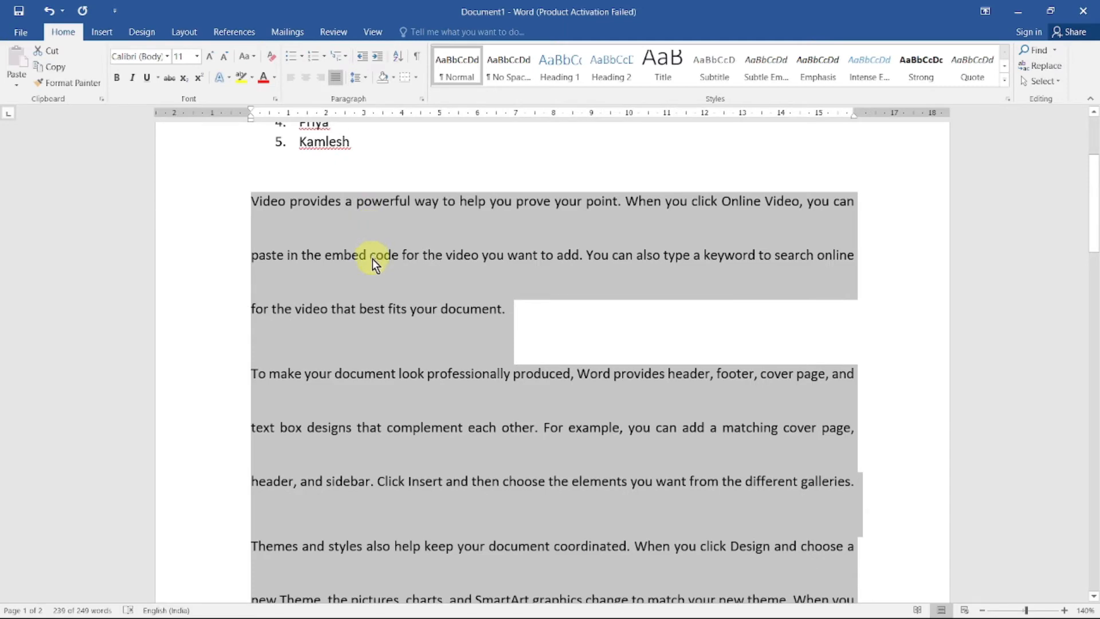
click(361, 78)
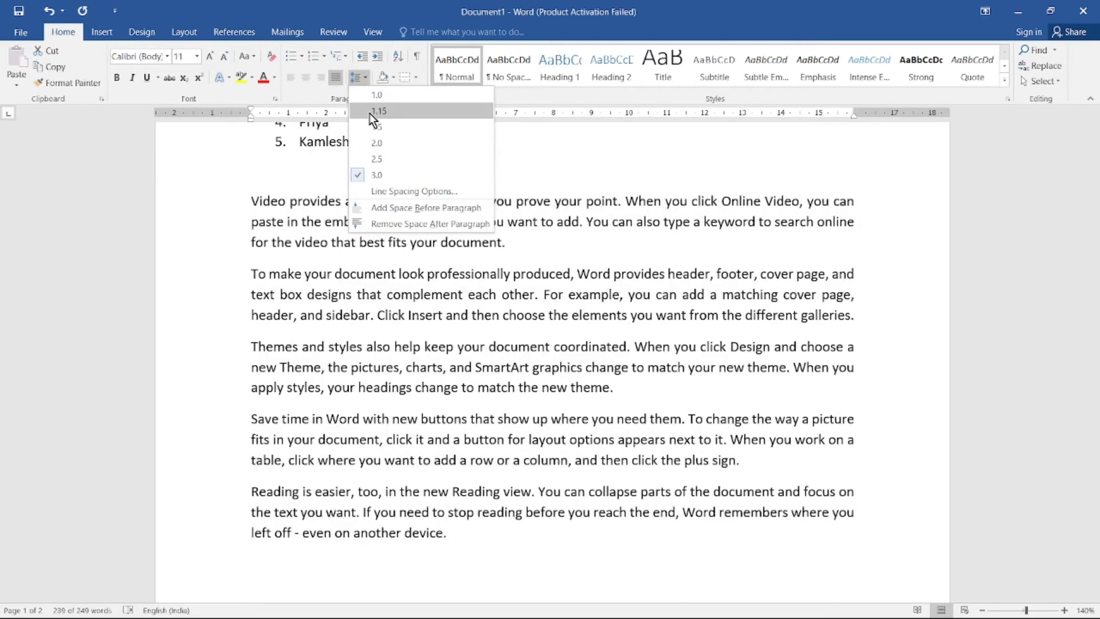
click(369, 111)
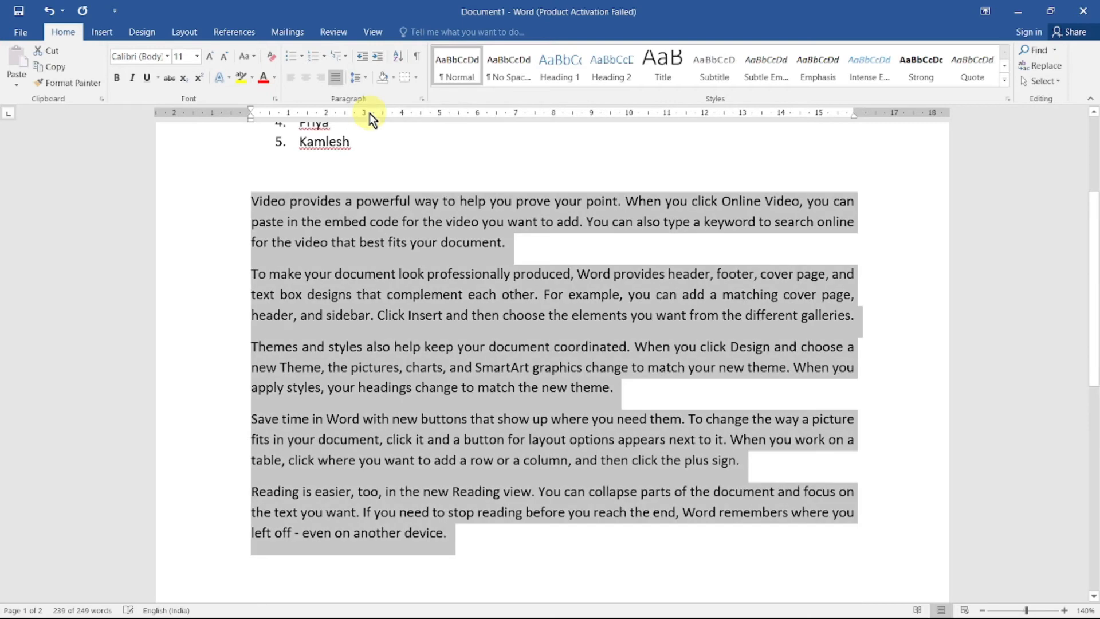
click(334, 248)
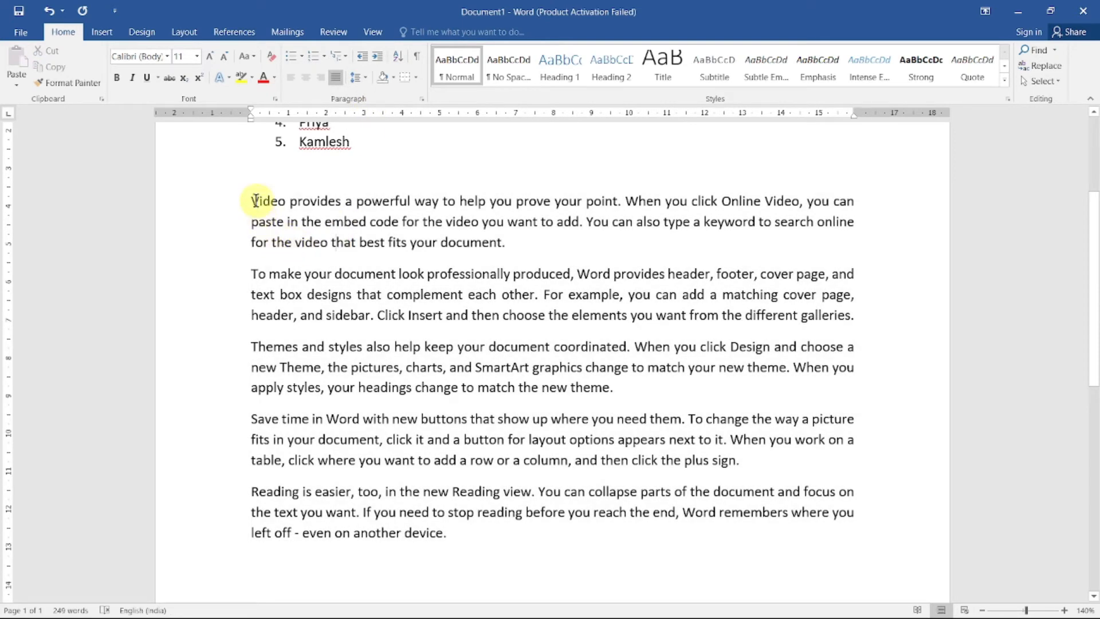
Try a 3 cm first-line indent on the first sample paragraph through the line spacing options, and undo it
click(364, 79)
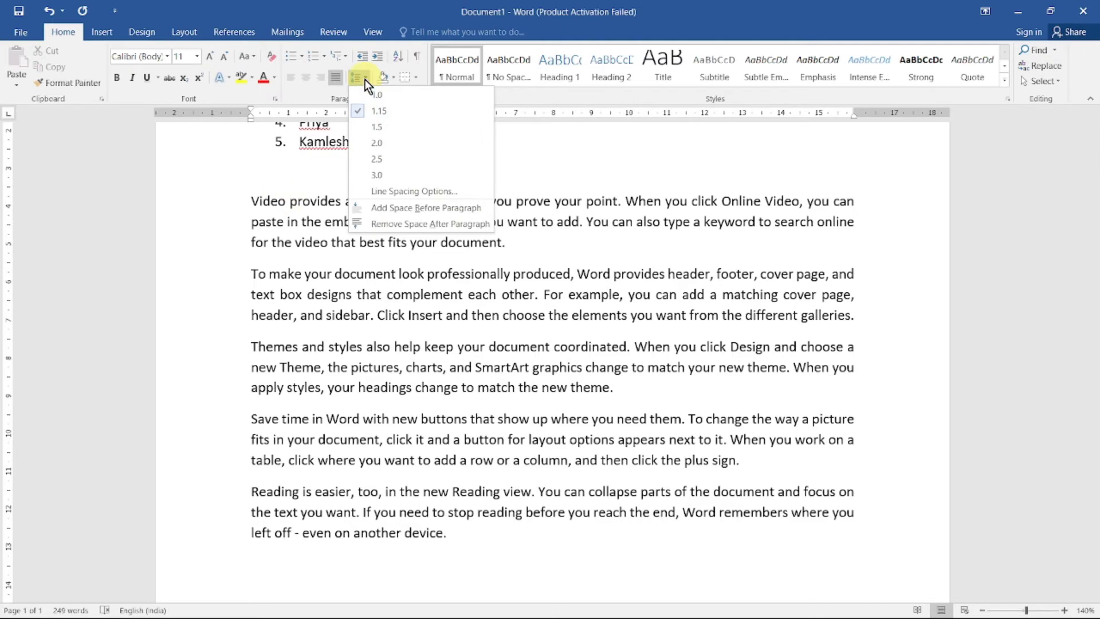
click(389, 193)
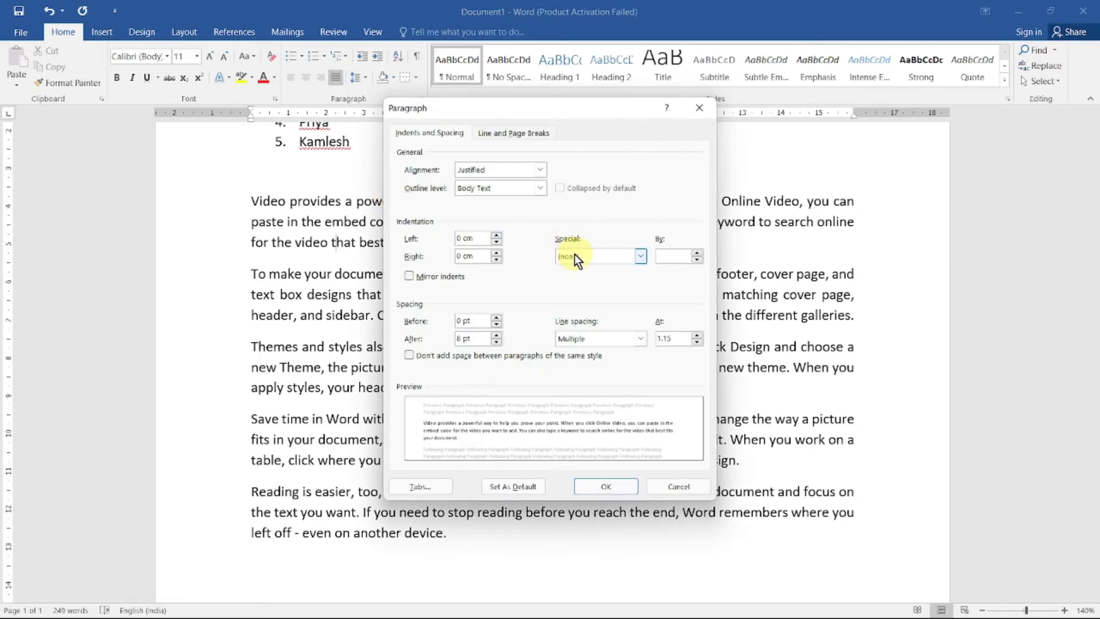
click(470, 241)
click(670, 257)
click(698, 254)
click(698, 254)
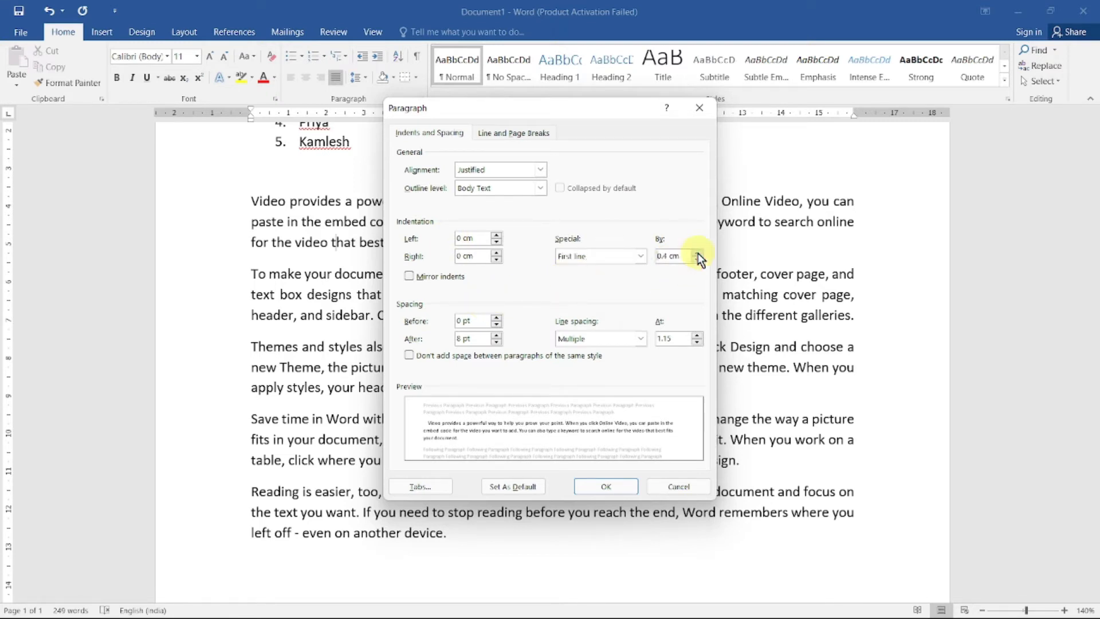
click(698, 253)
click(698, 254)
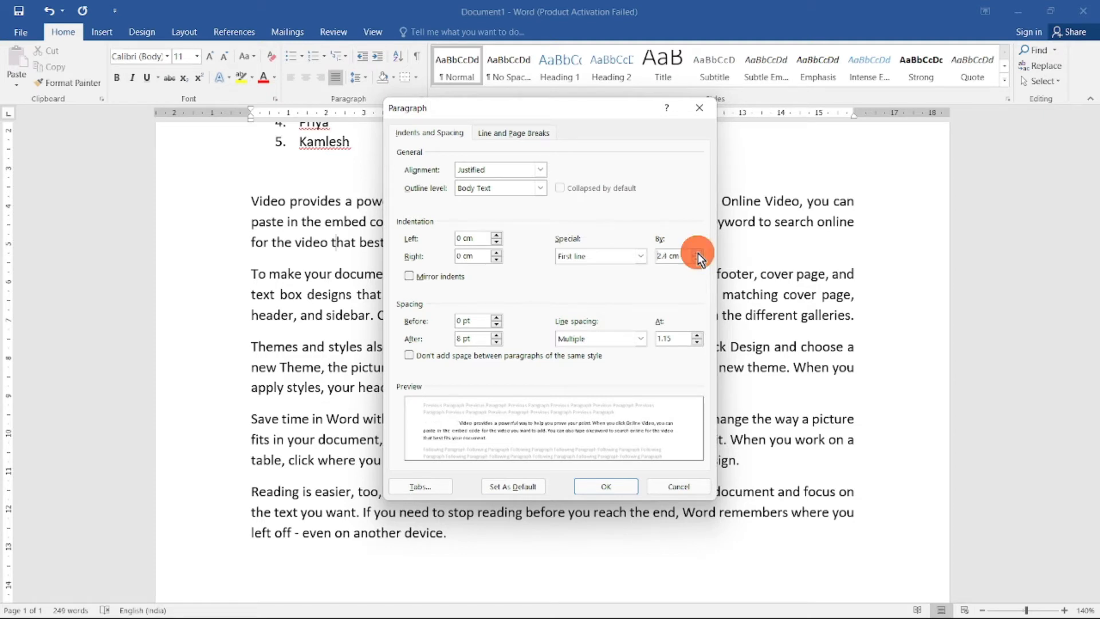
click(698, 253)
click(698, 253)
click(698, 253)
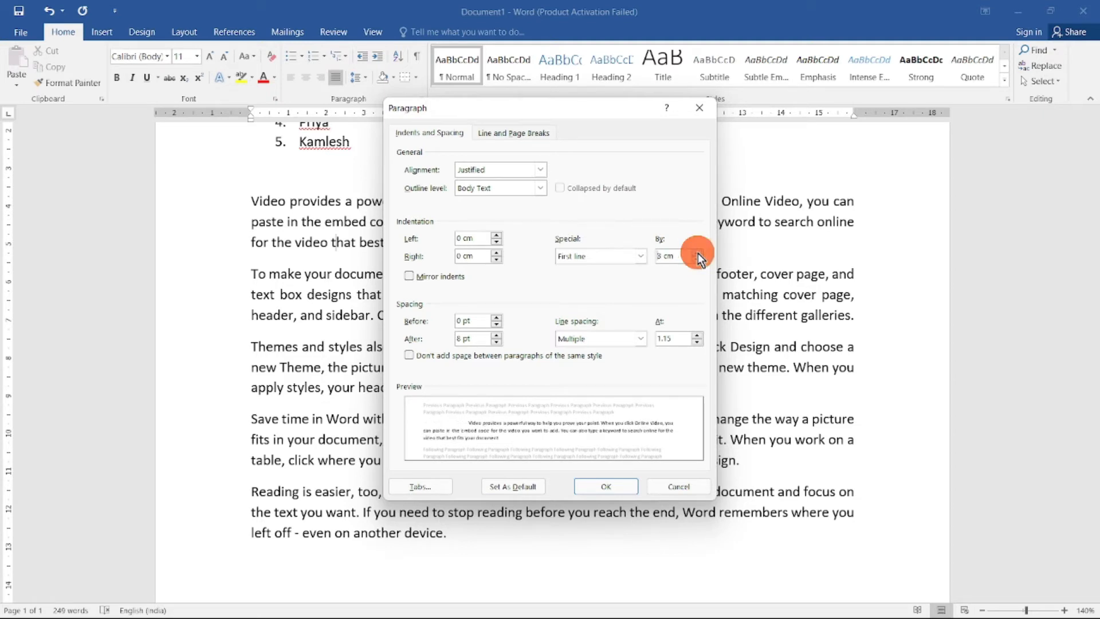
click(605, 489)
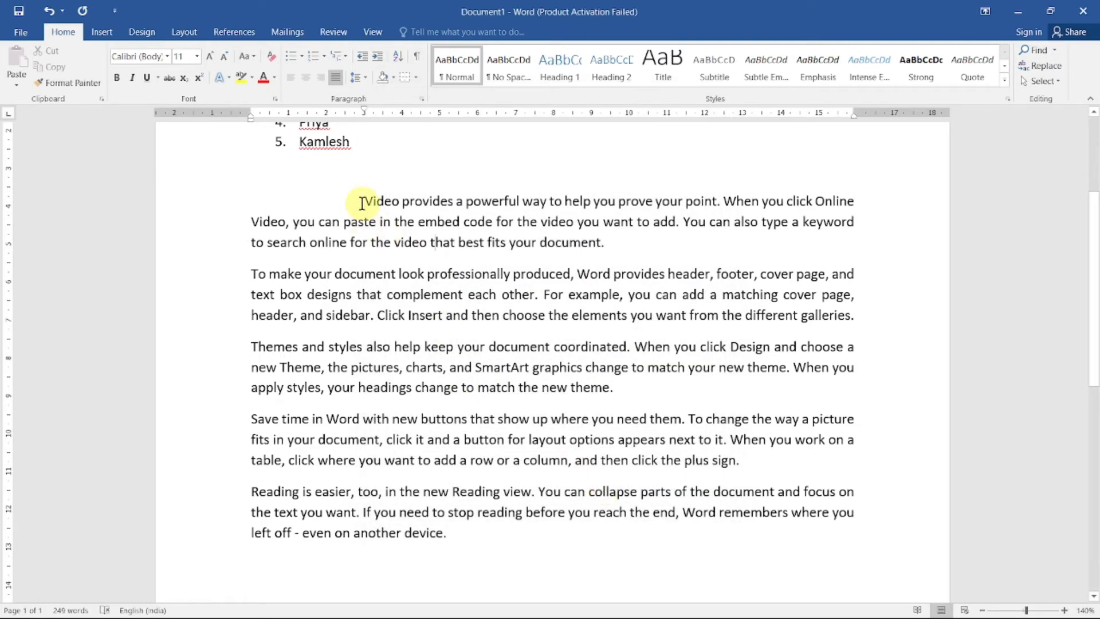
key(ctrl+z)
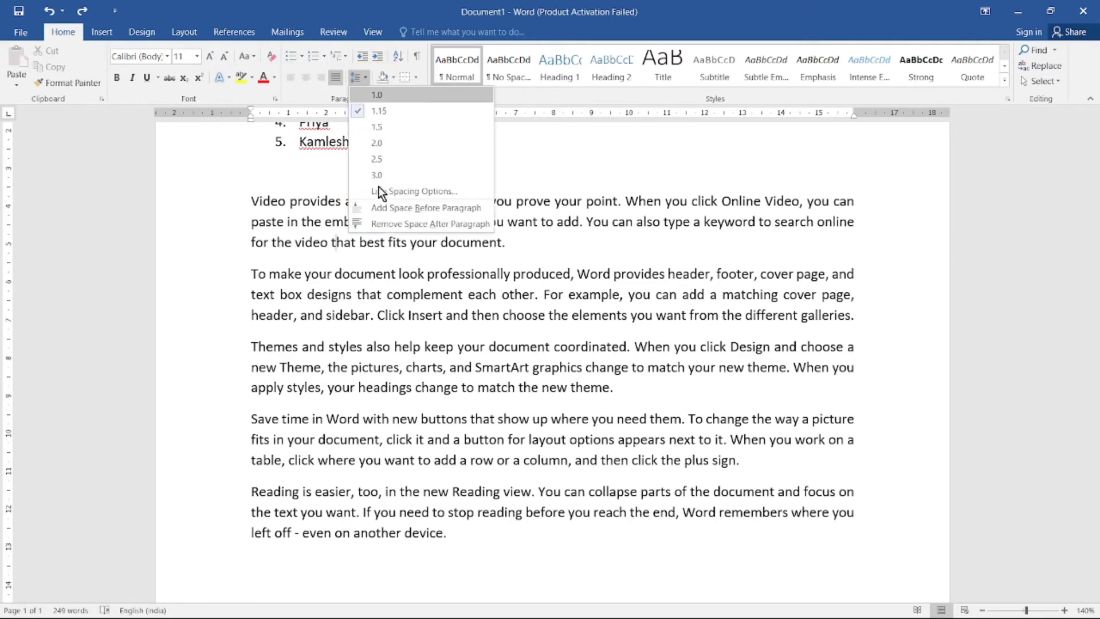
Give the first sample paragraph a 0.5 cm first-line indent through the line spacing options
click(393, 191)
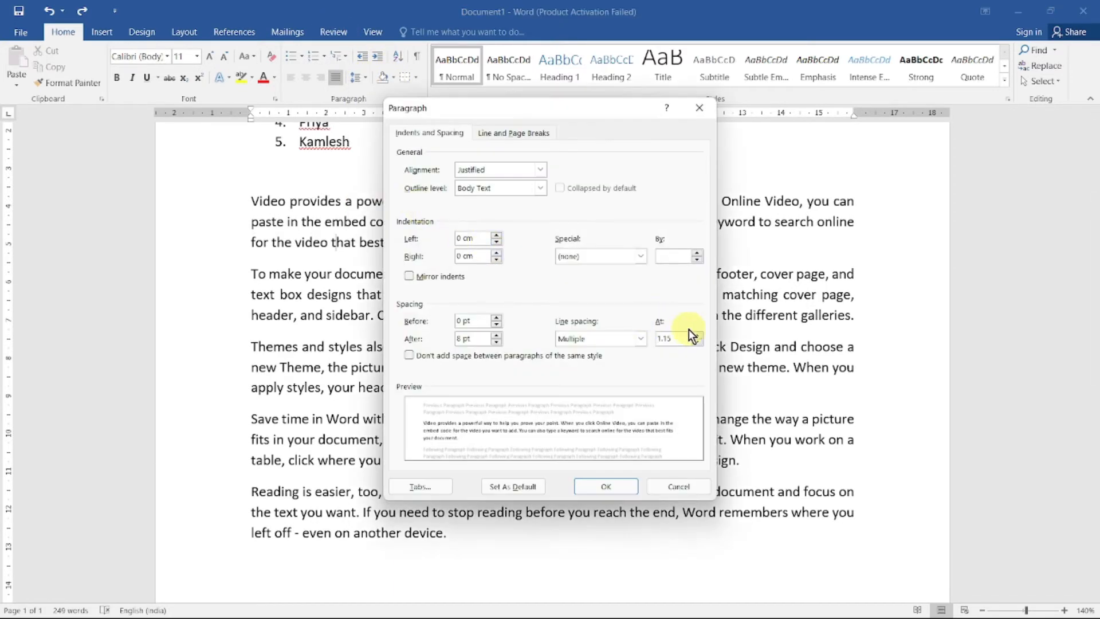
drag(543, 112, 602, 112)
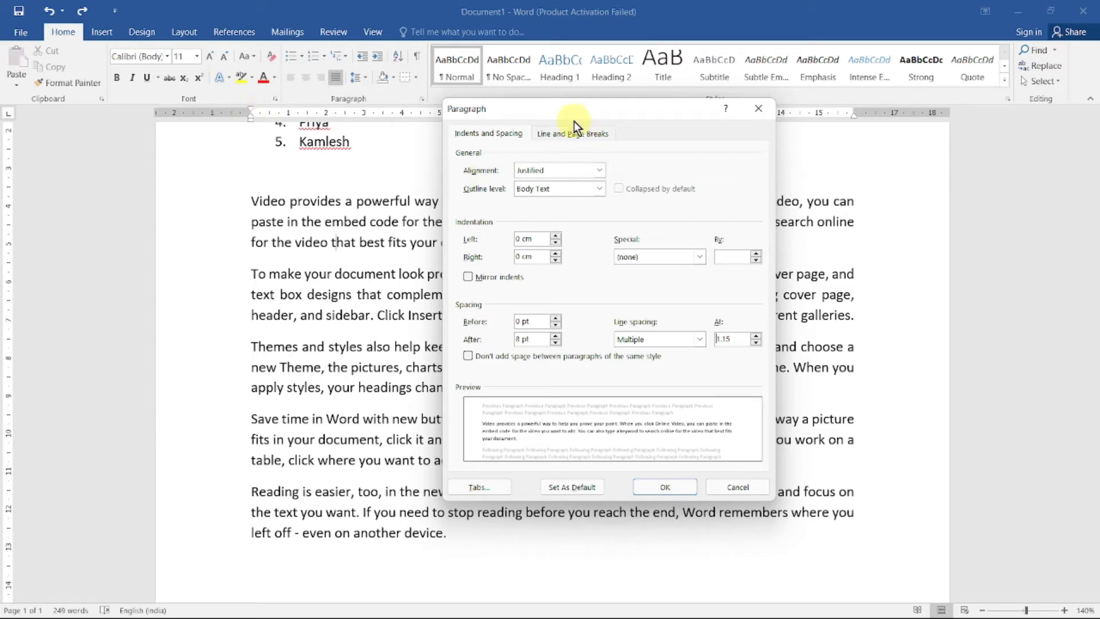
drag(573, 118, 639, 139)
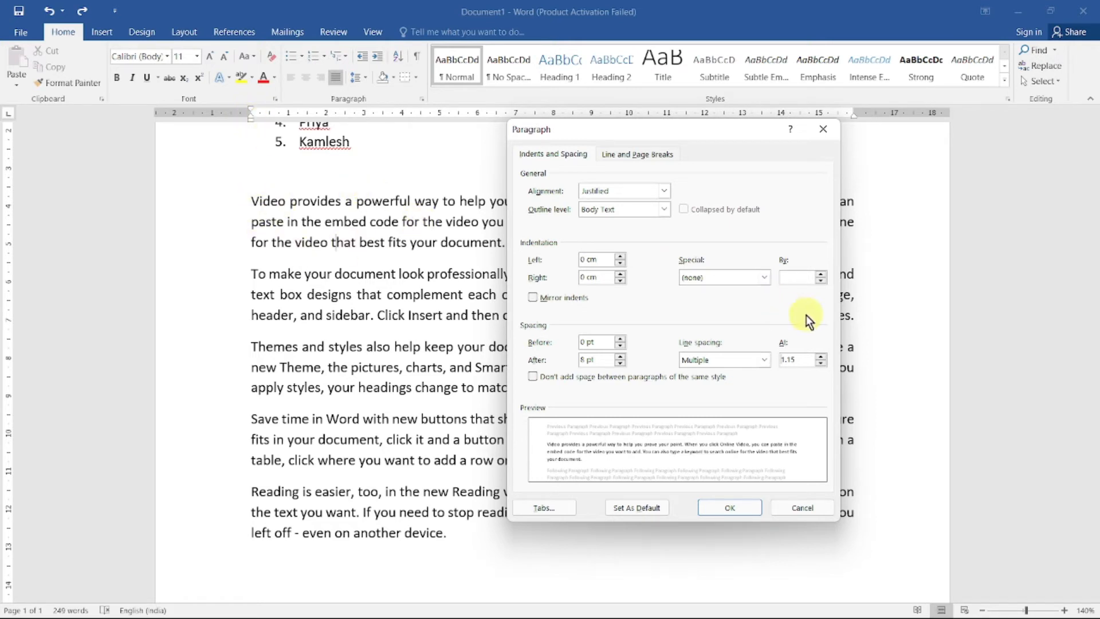
click(821, 274)
click(821, 274)
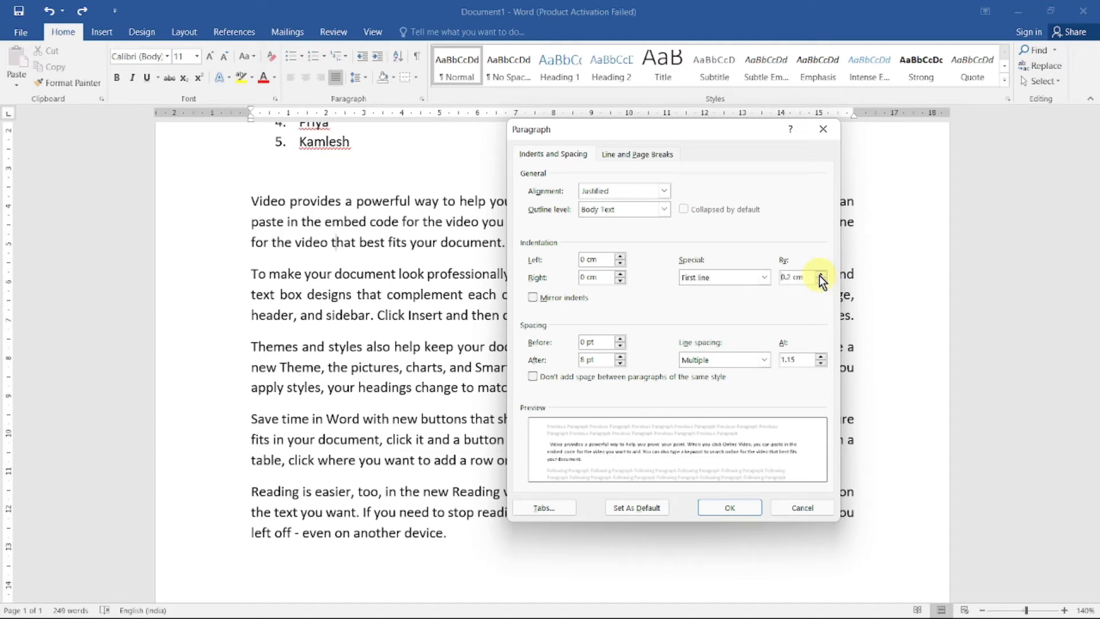
click(821, 274)
click(821, 275)
click(821, 274)
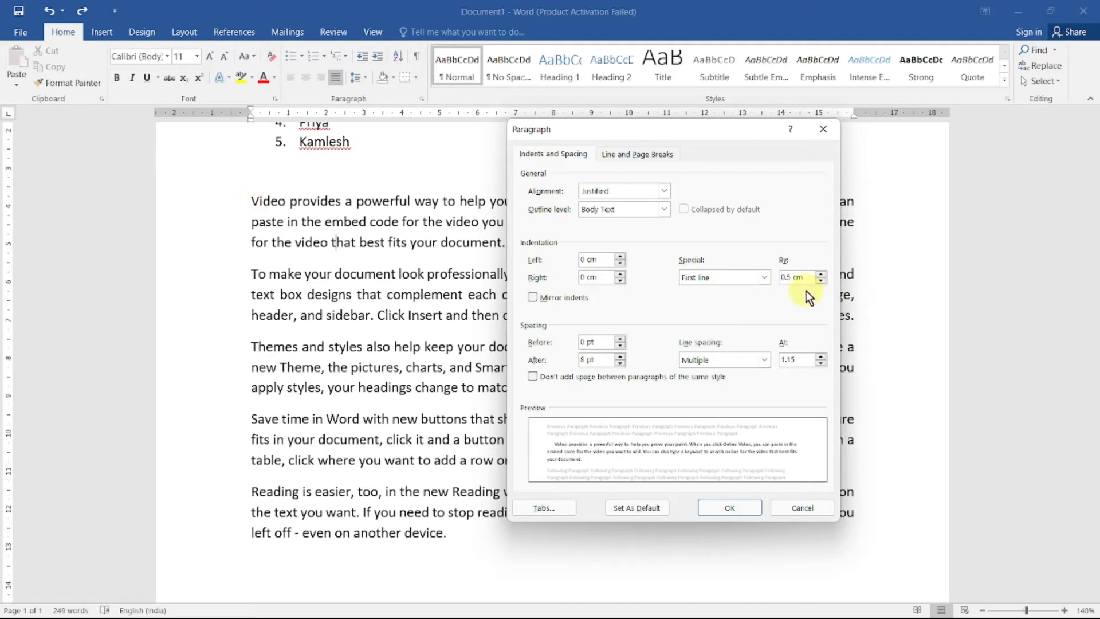
click(727, 507)
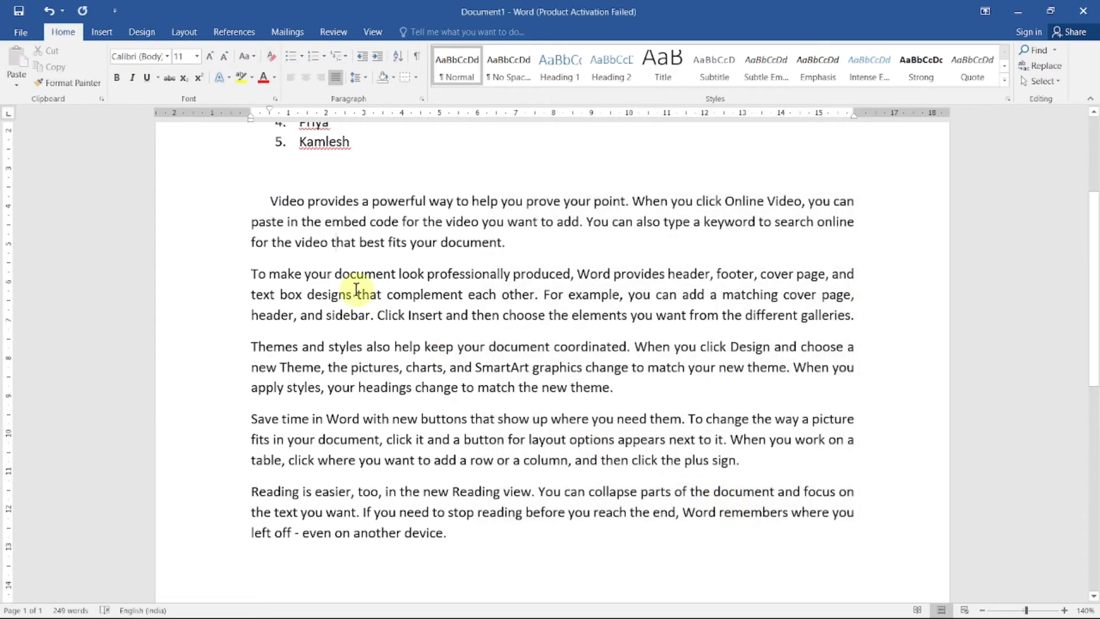
click(269, 202)
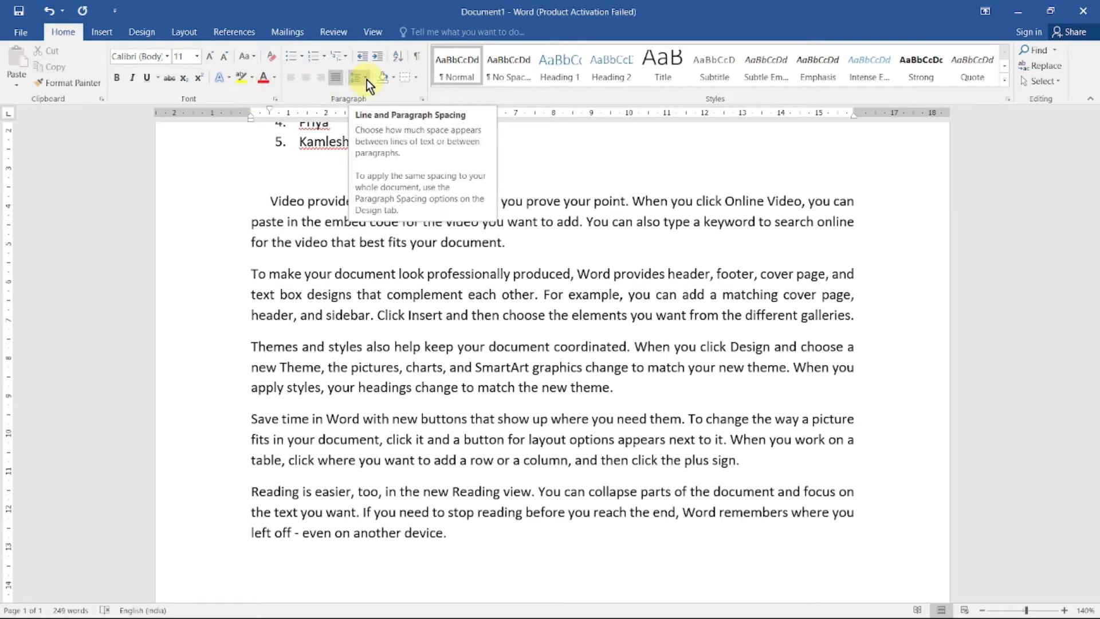
Remove the first sample paragraph's first-line indent and the blank line above it
key(BackSpace)
key(BackSpace)
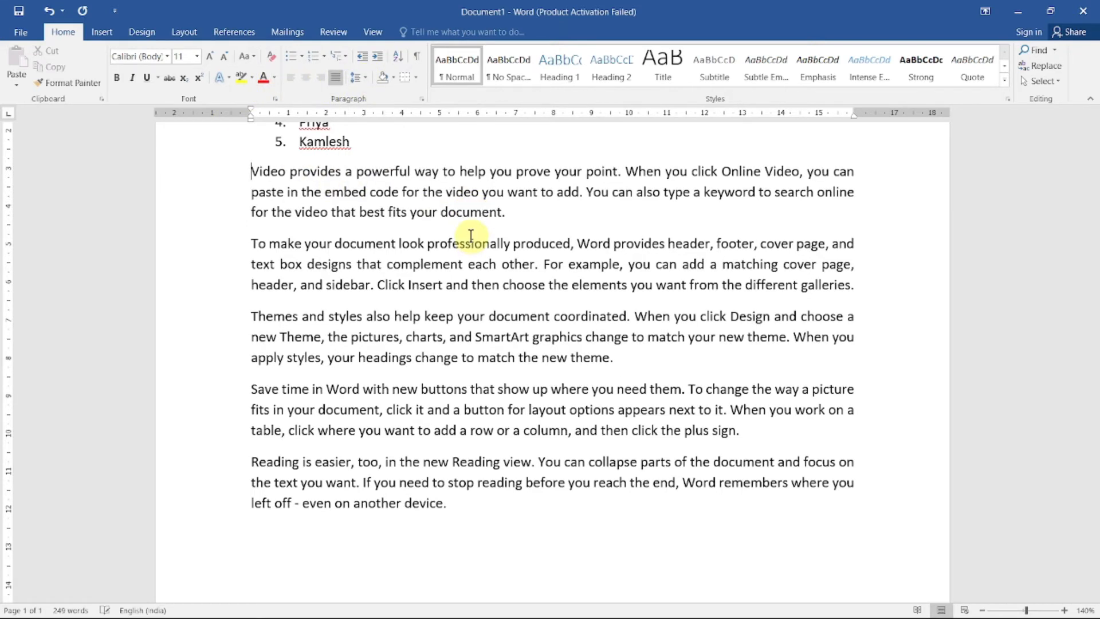
Try progressively deeper tab indents on the first sample paragraph, and step them back to the margin
key(Tab)
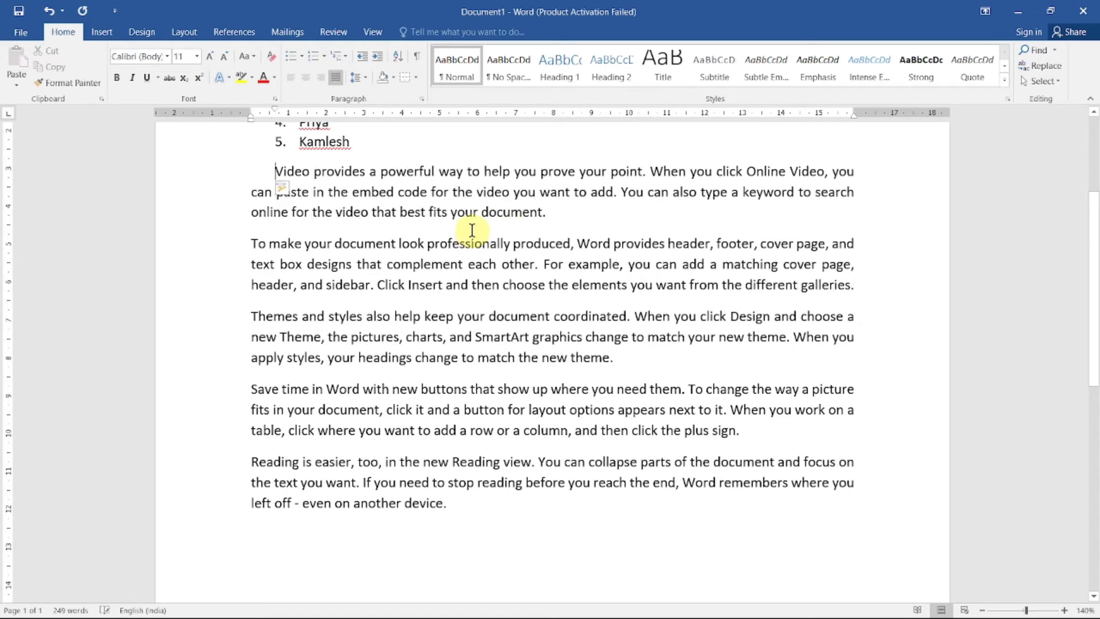
key(Tab)
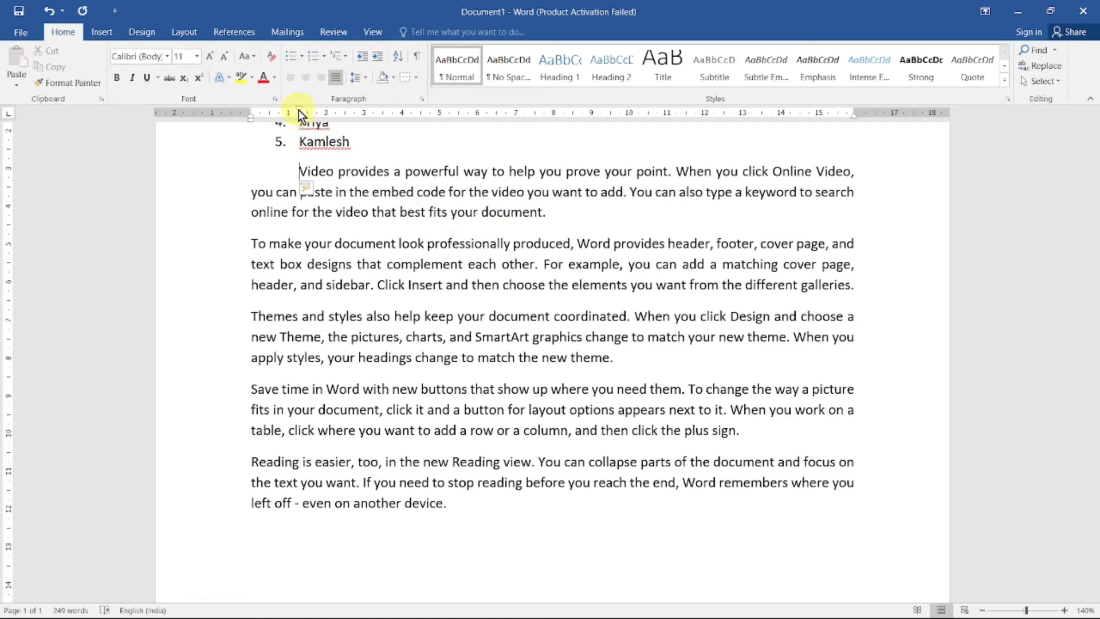
key(Tab)
key(Tab)
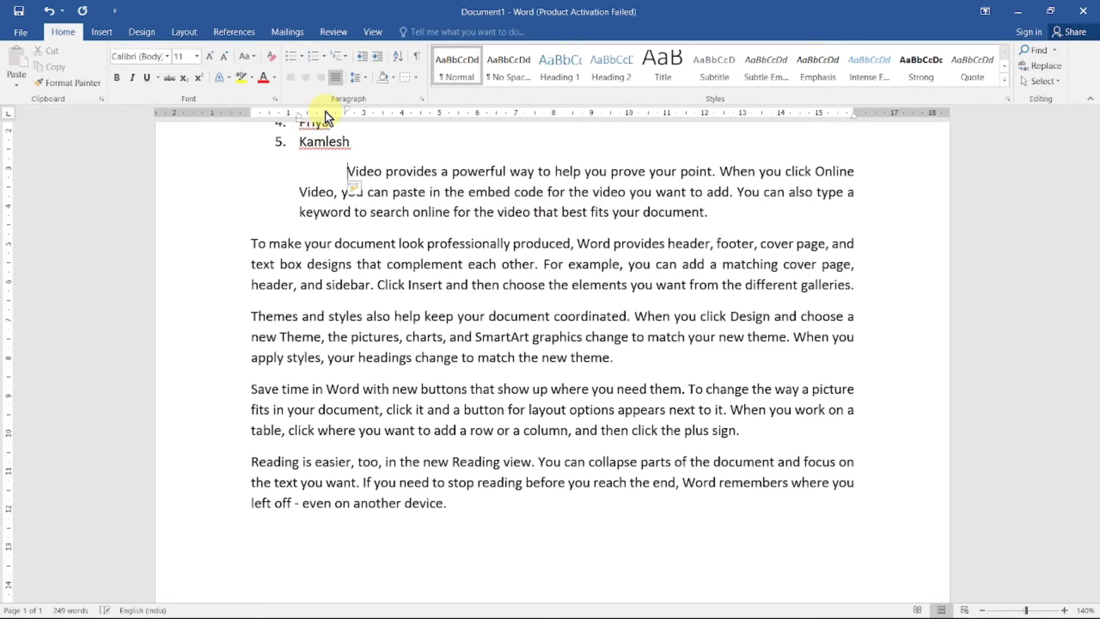
key(shift+Tab)
key(shift+Tab)
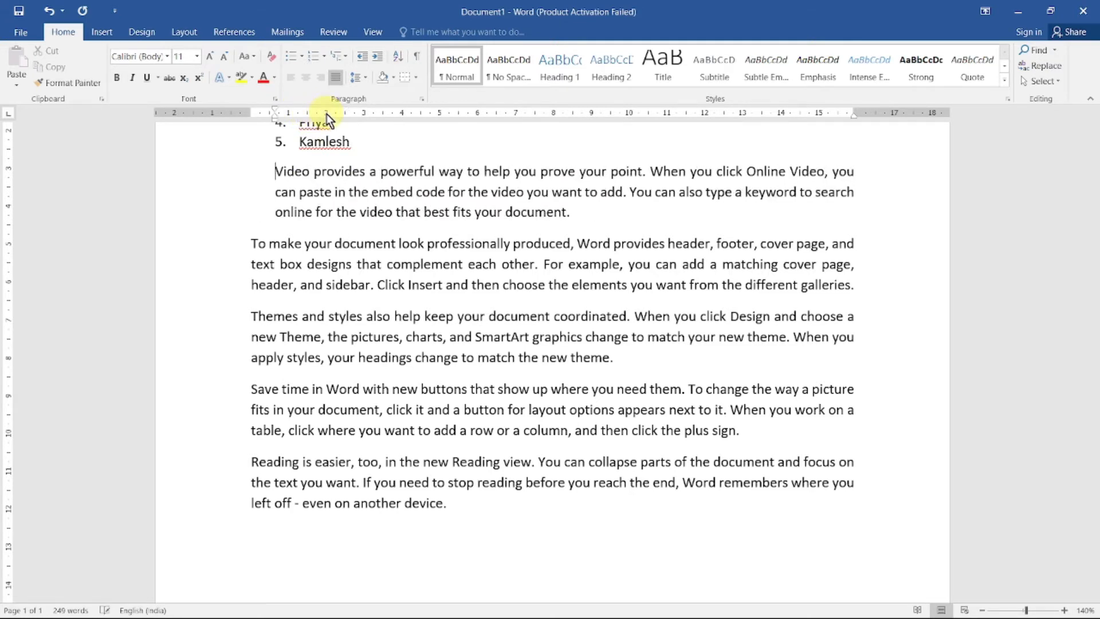
key(shift+Tab)
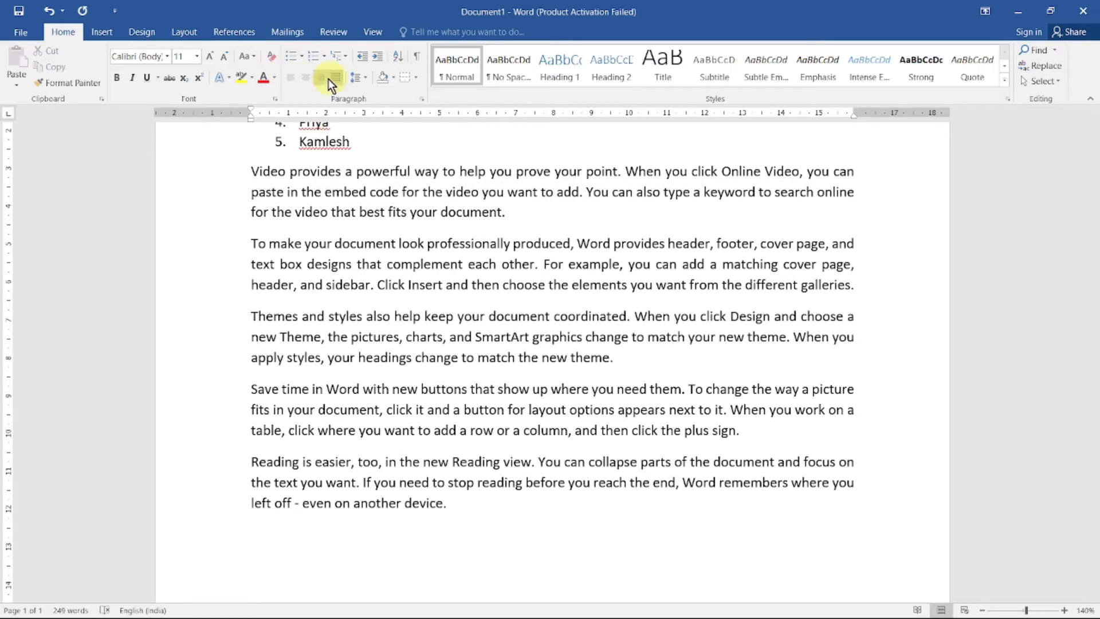
Set the line spacing of the five sample paragraphs to Multiple at 1.5 through the line spacing options
click(261, 173)
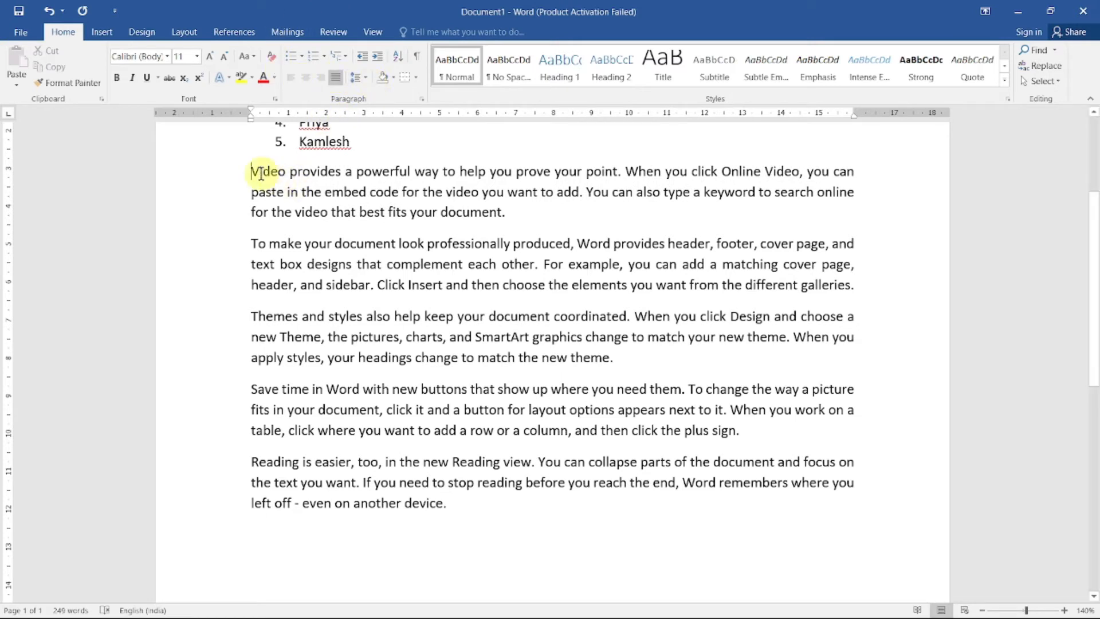
drag(261, 173, 461, 507)
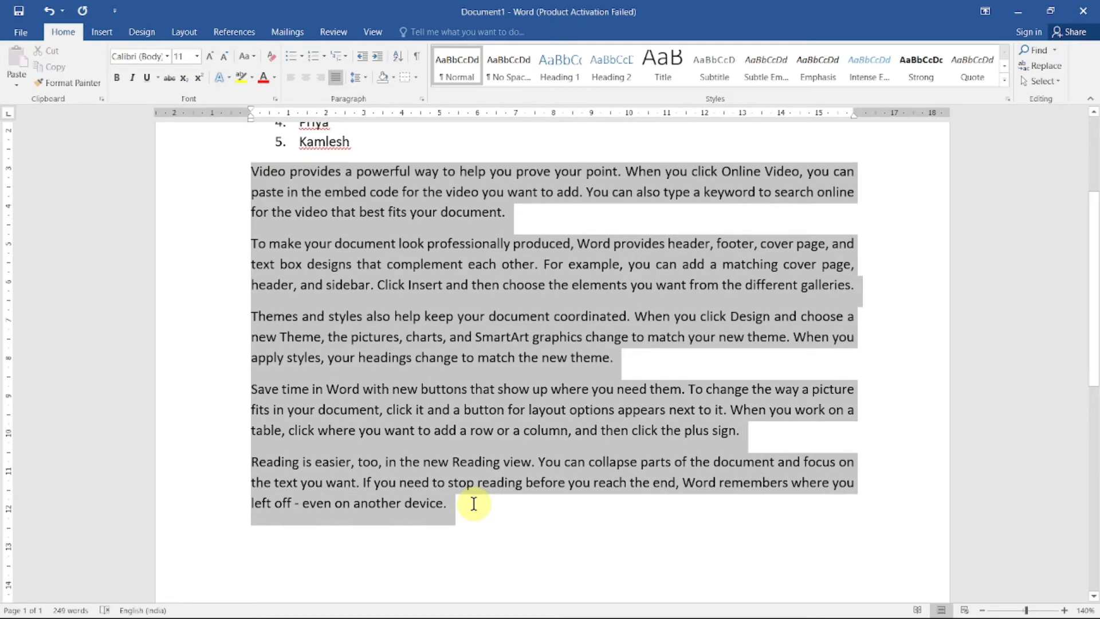
click(364, 78)
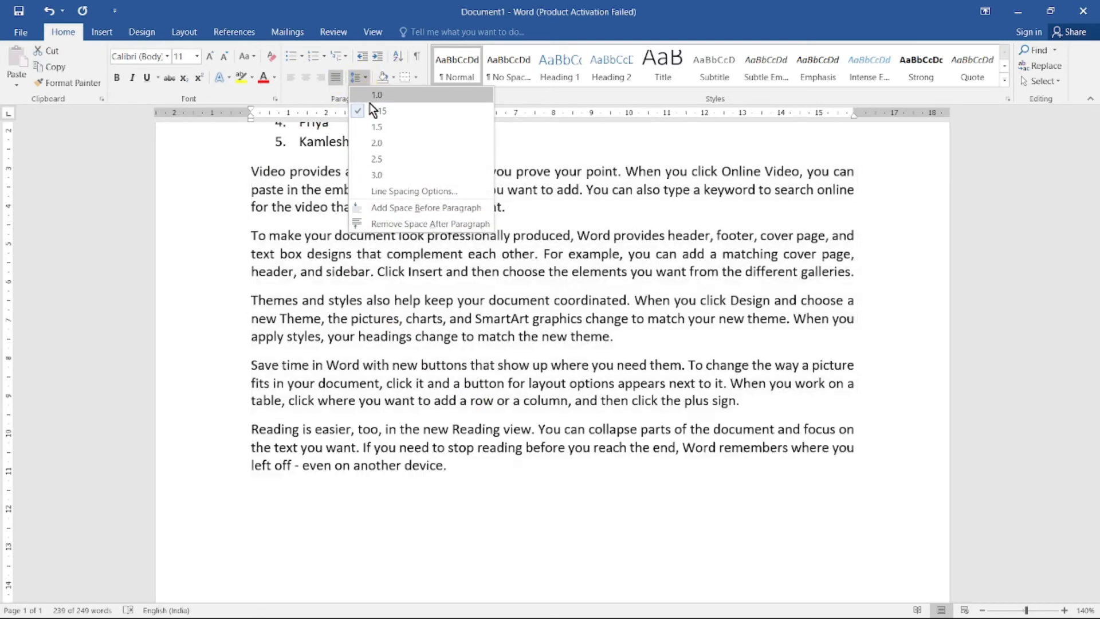
click(376, 190)
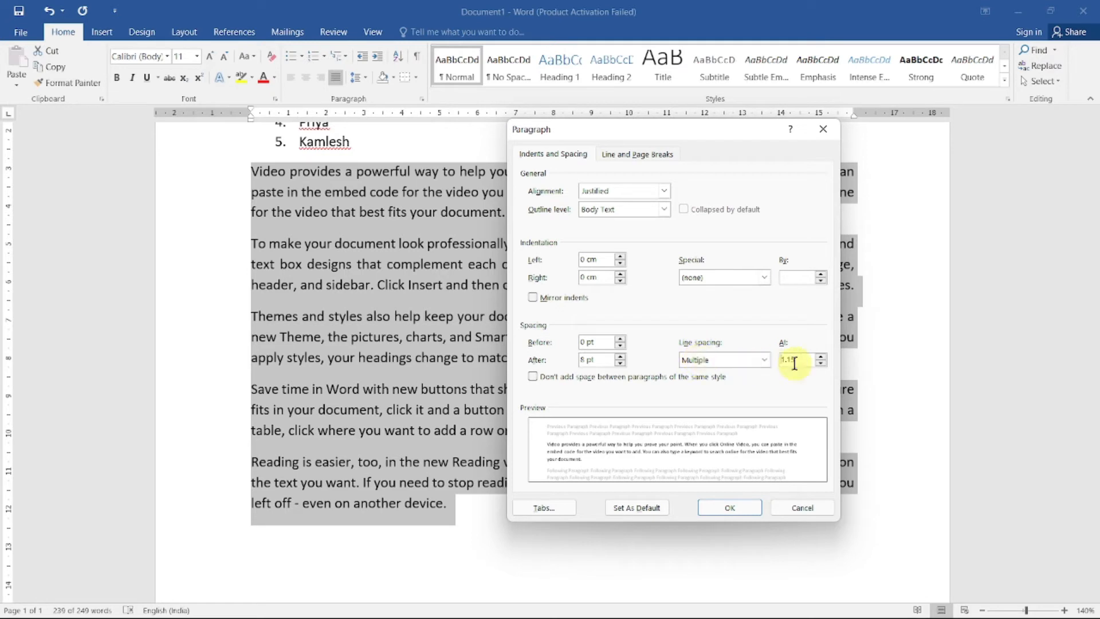
click(822, 356)
click(821, 356)
click(822, 356)
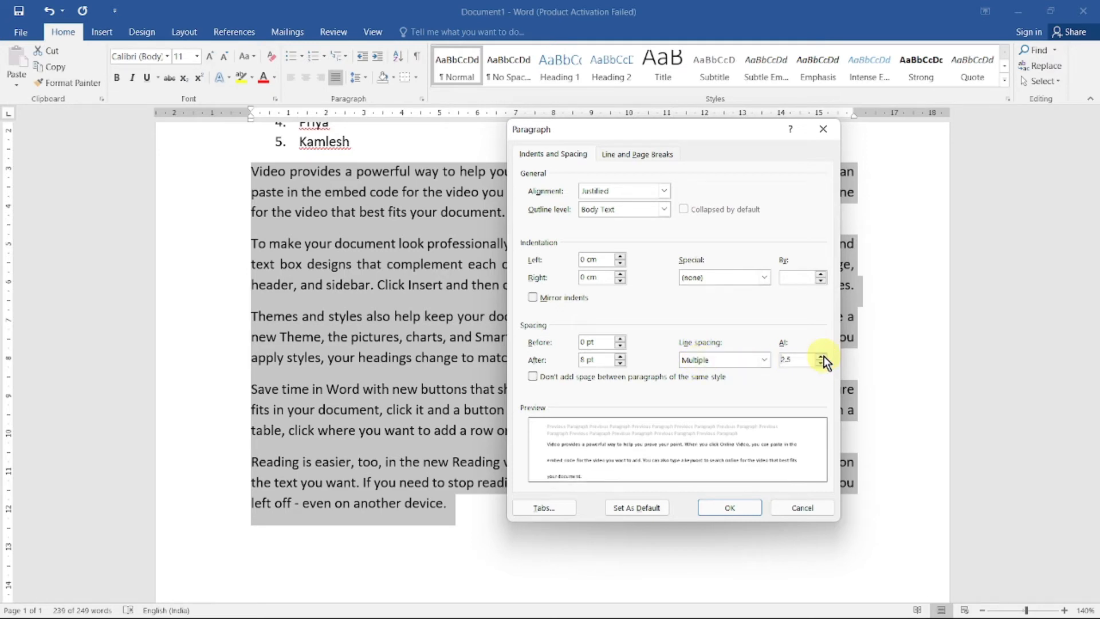
click(821, 356)
click(822, 356)
click(821, 356)
click(822, 356)
click(822, 356)
click(821, 363)
click(821, 362)
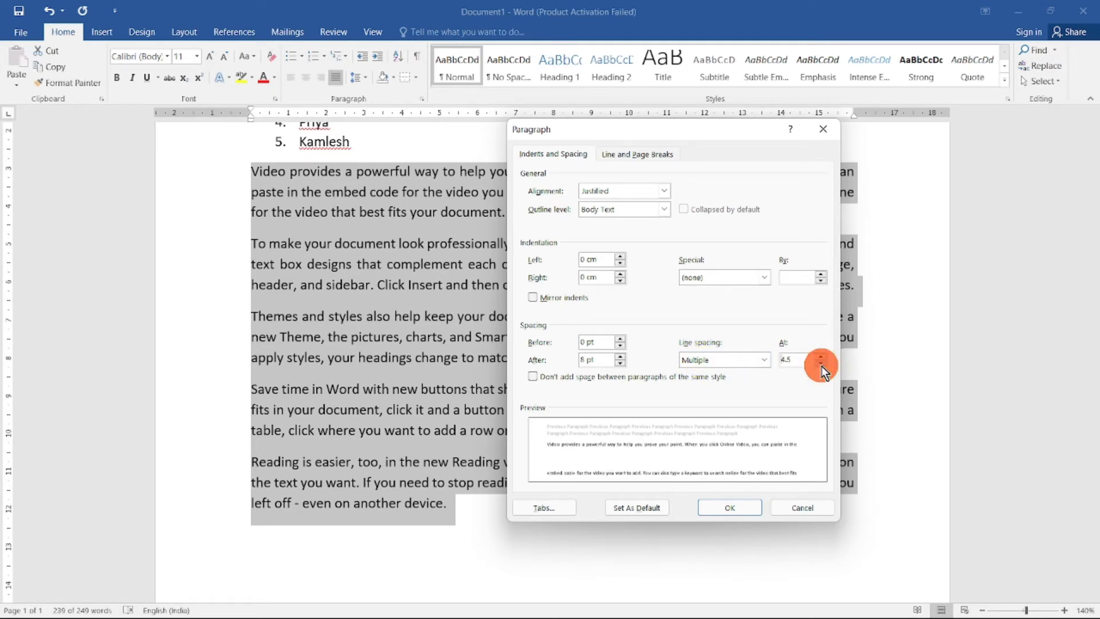
click(821, 363)
click(821, 363)
click(822, 362)
click(821, 363)
click(821, 362)
click(821, 364)
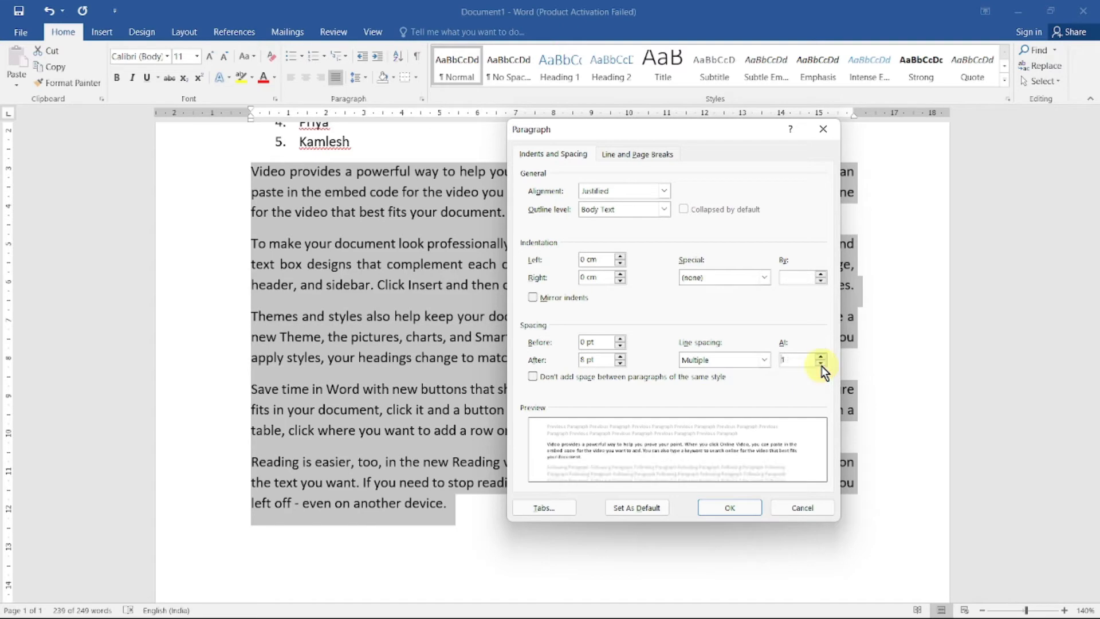
click(821, 356)
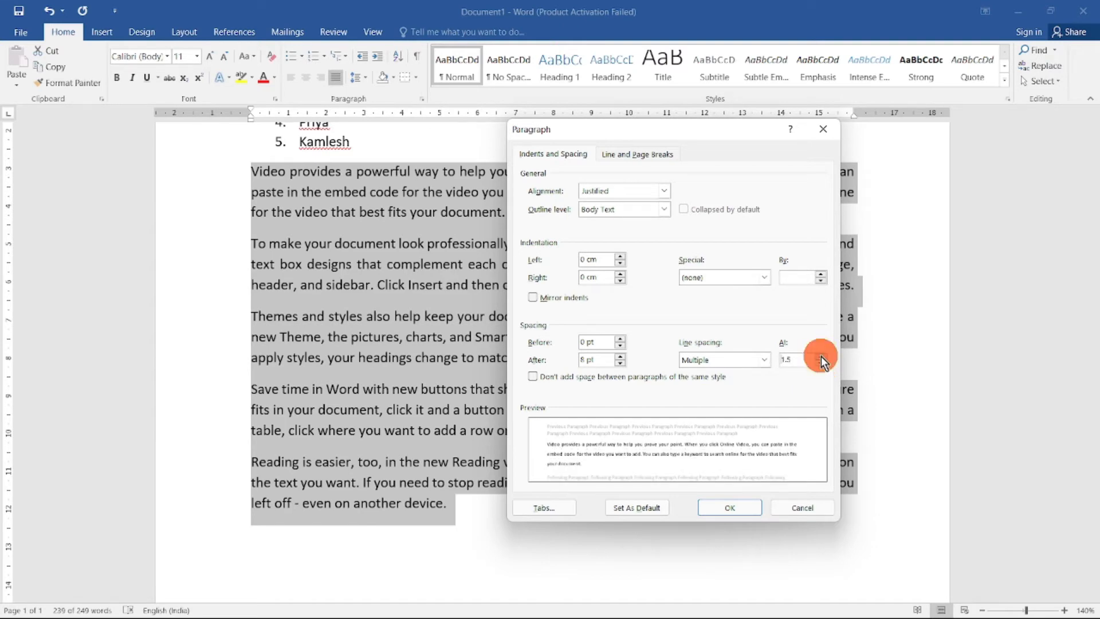
click(739, 507)
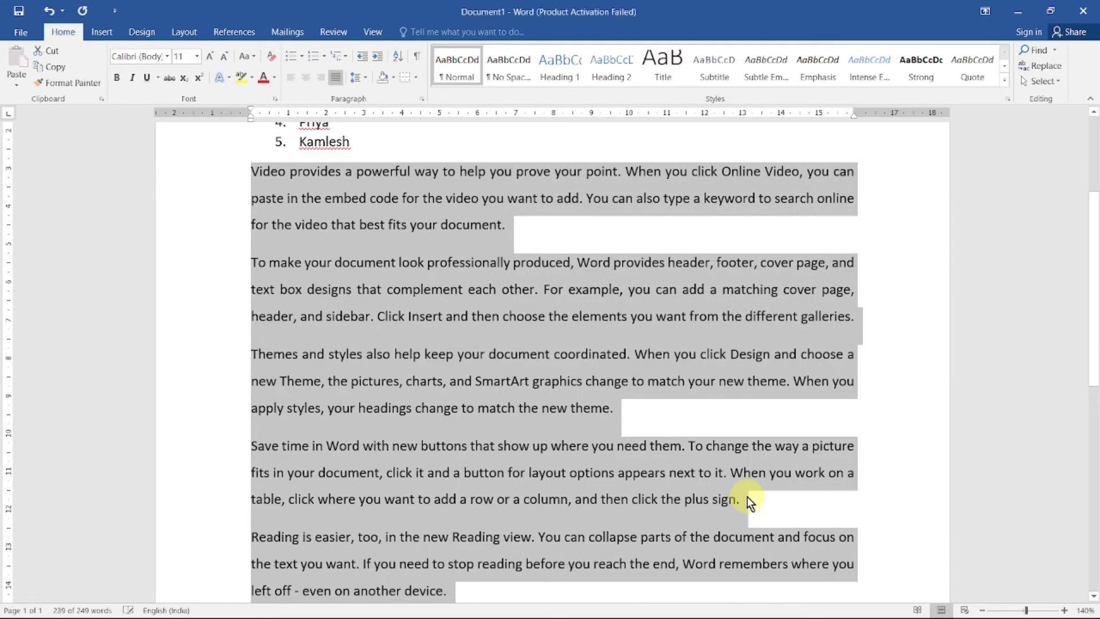
Try to add space before the selected sample paragraphs, and deselect the text
click(364, 78)
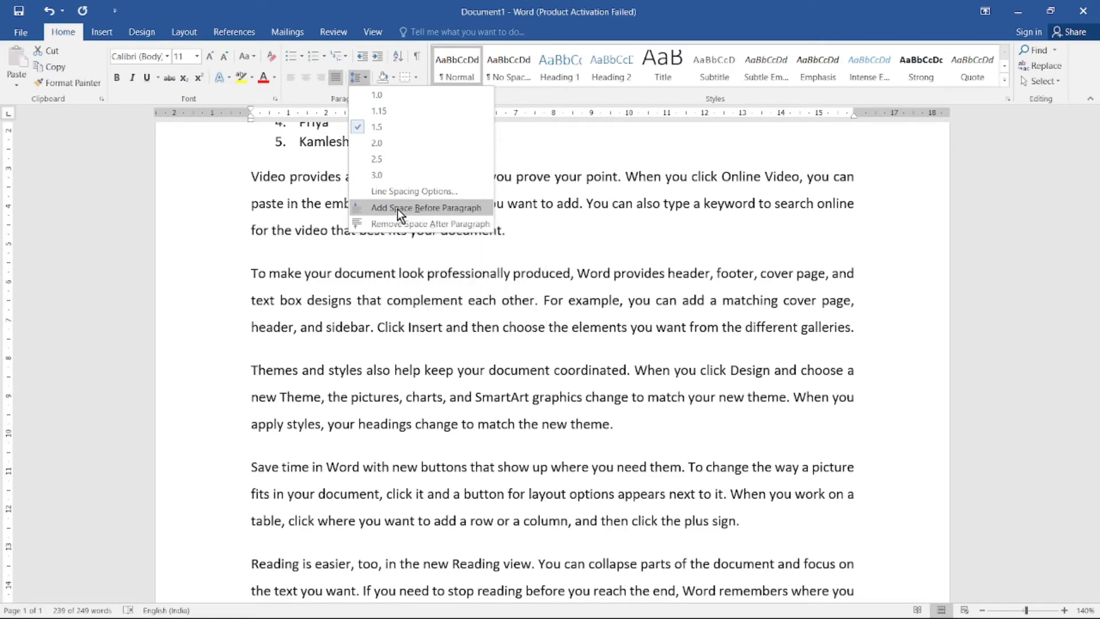
click(397, 208)
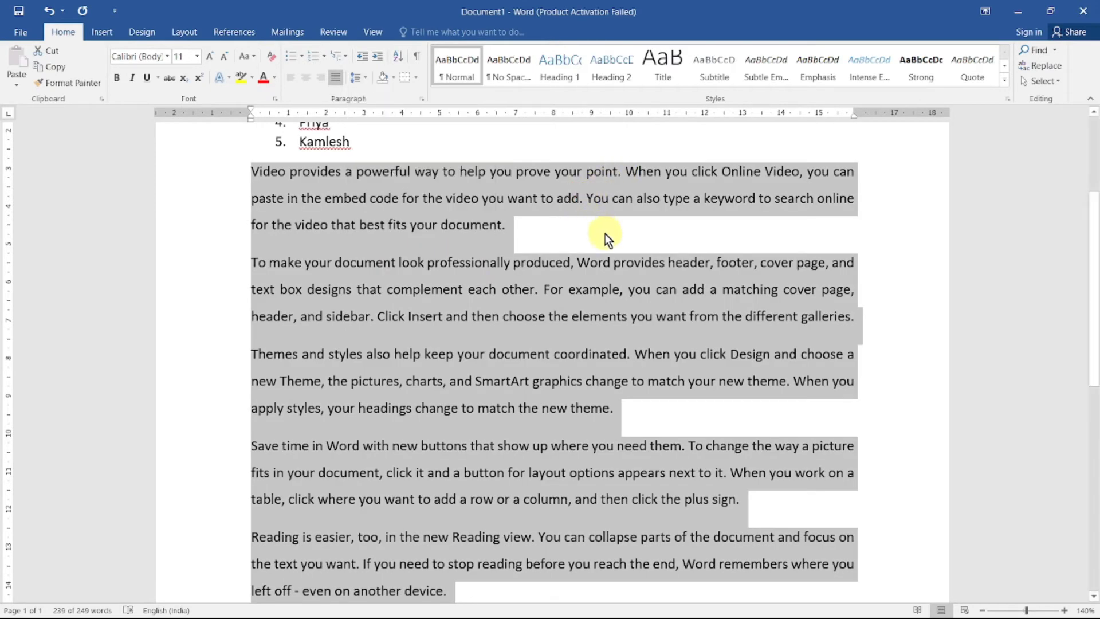
click(605, 233)
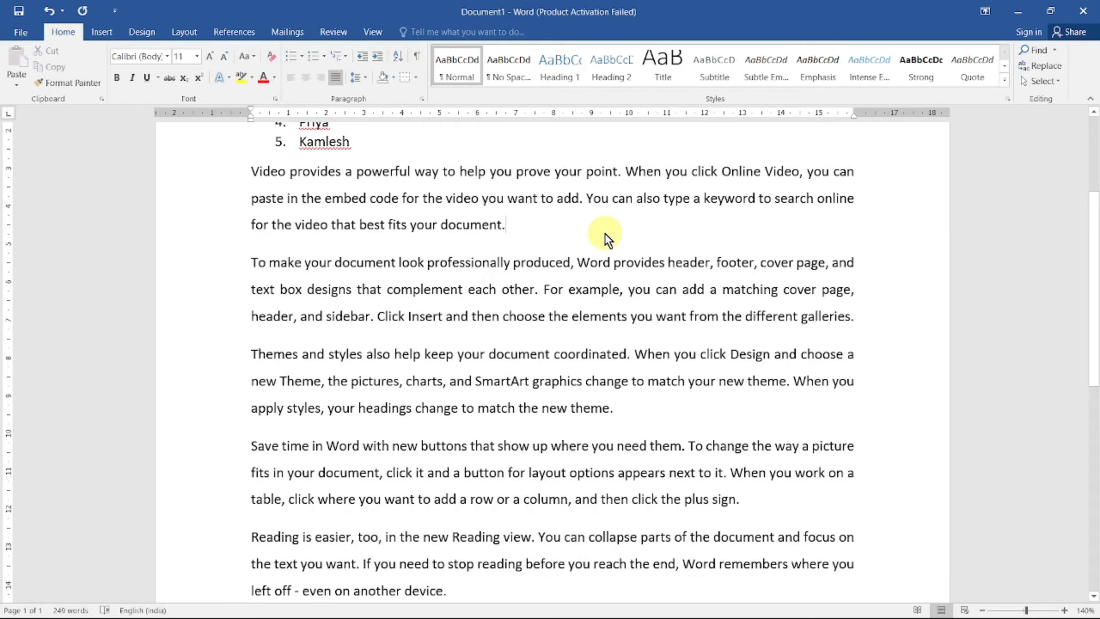
Clear the whole document and generate fresh sample paragraphs with =rand()
key(ctrl+a)
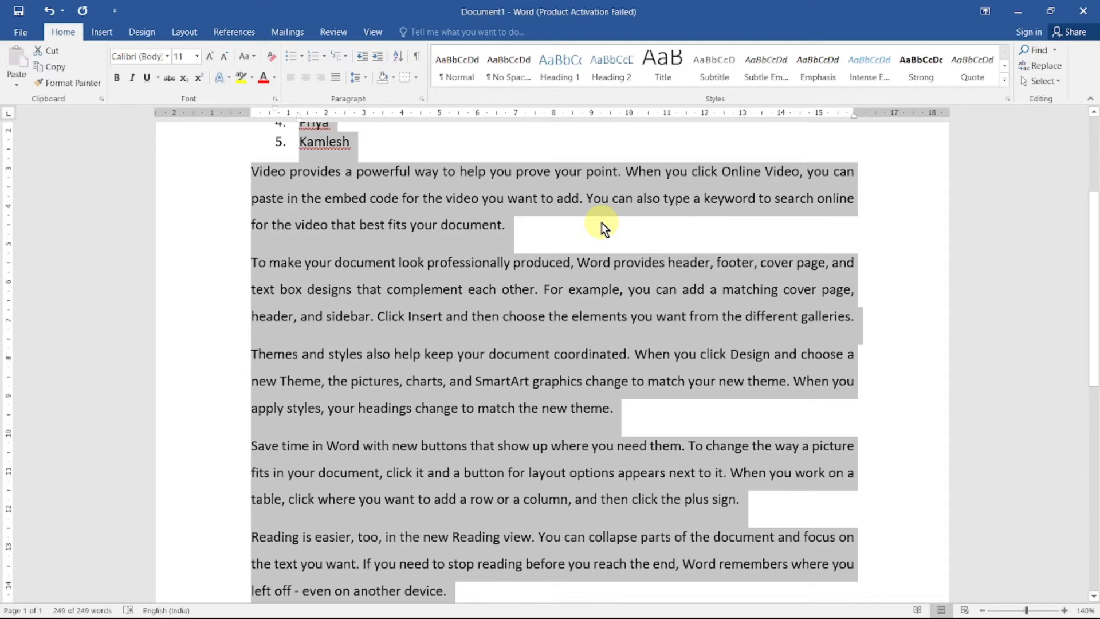
key(Delete)
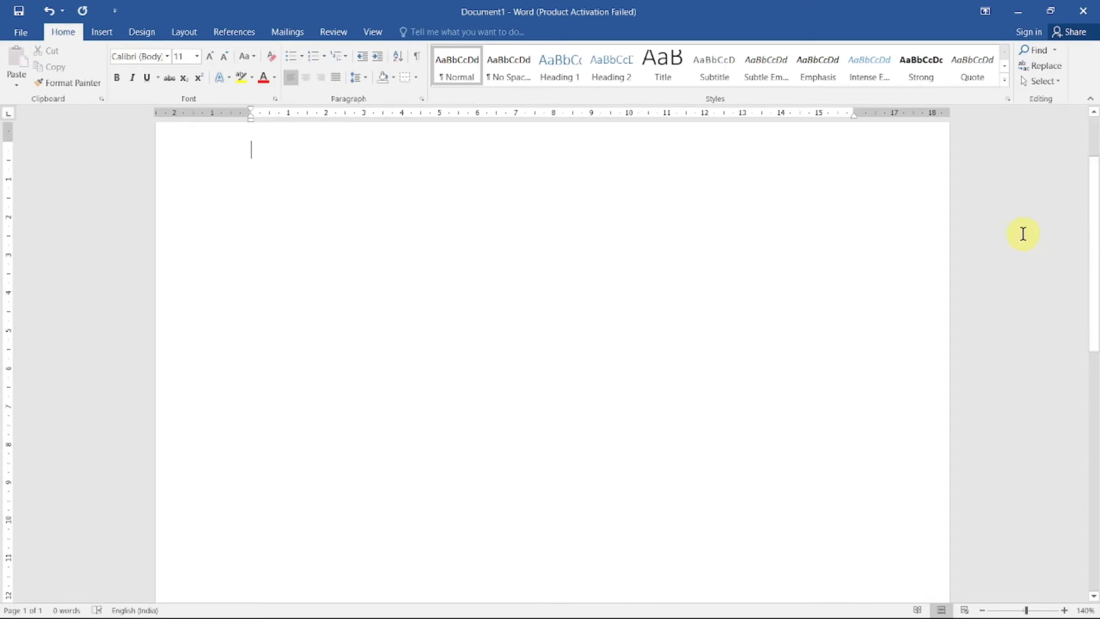
text(=)
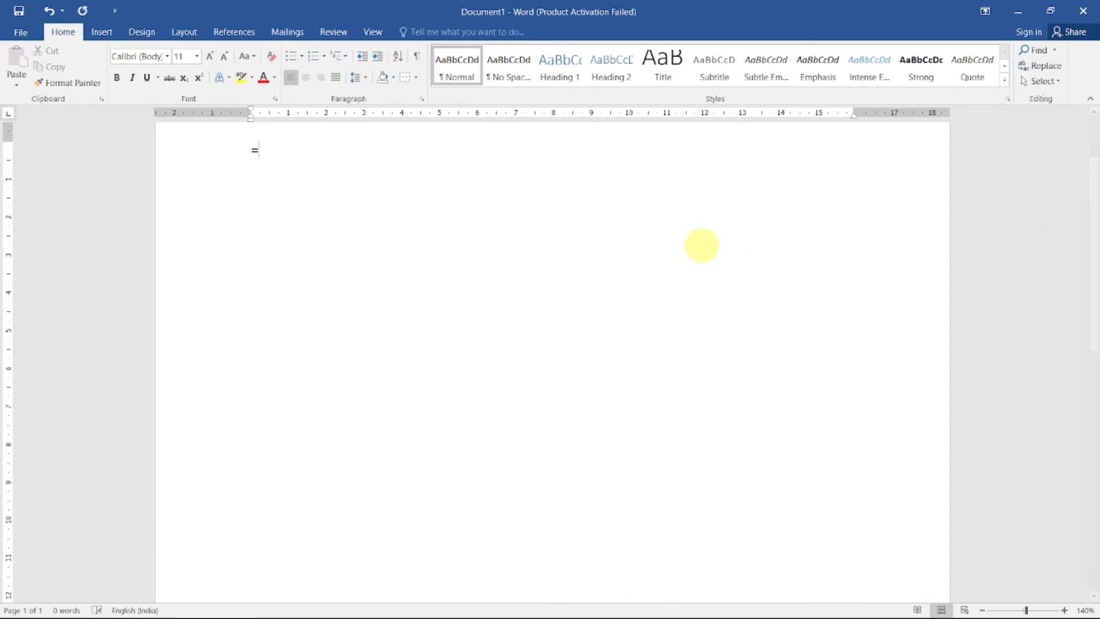
text(rand())
key(Return)
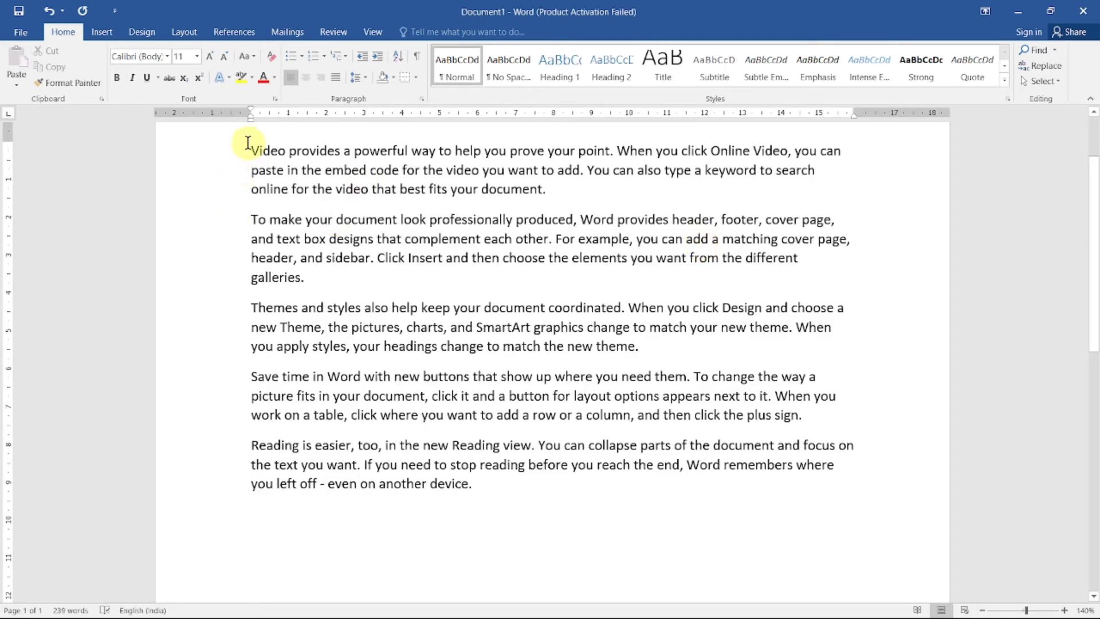
Try adding space before the five new sample paragraphs, and remove that space again
drag(251, 149, 506, 552)
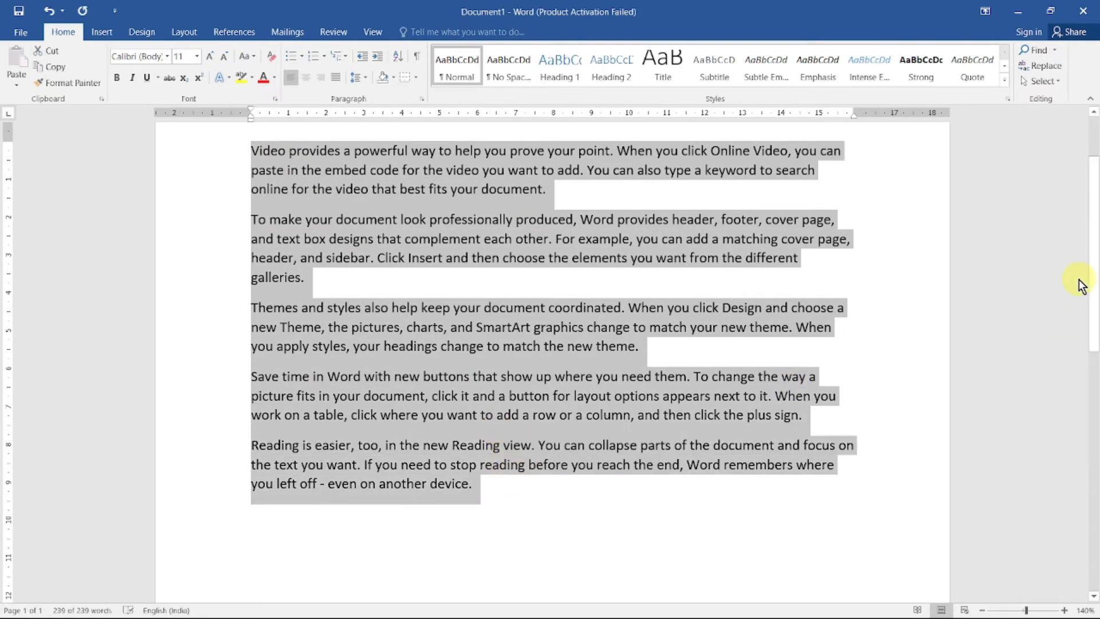
scroll(1091, 277, up, 3)
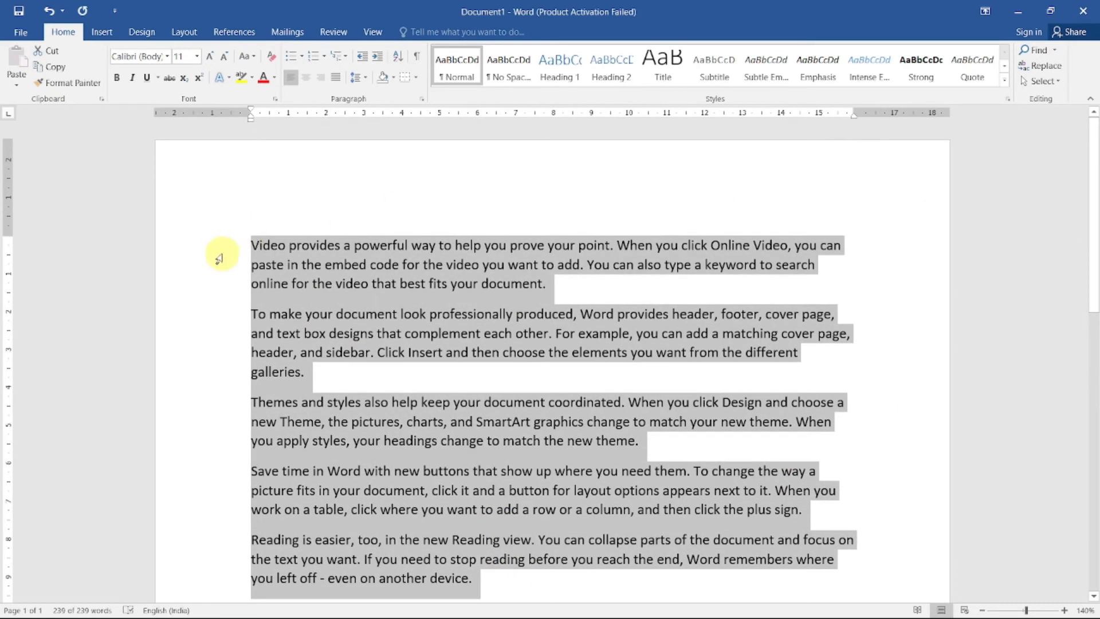
click(365, 78)
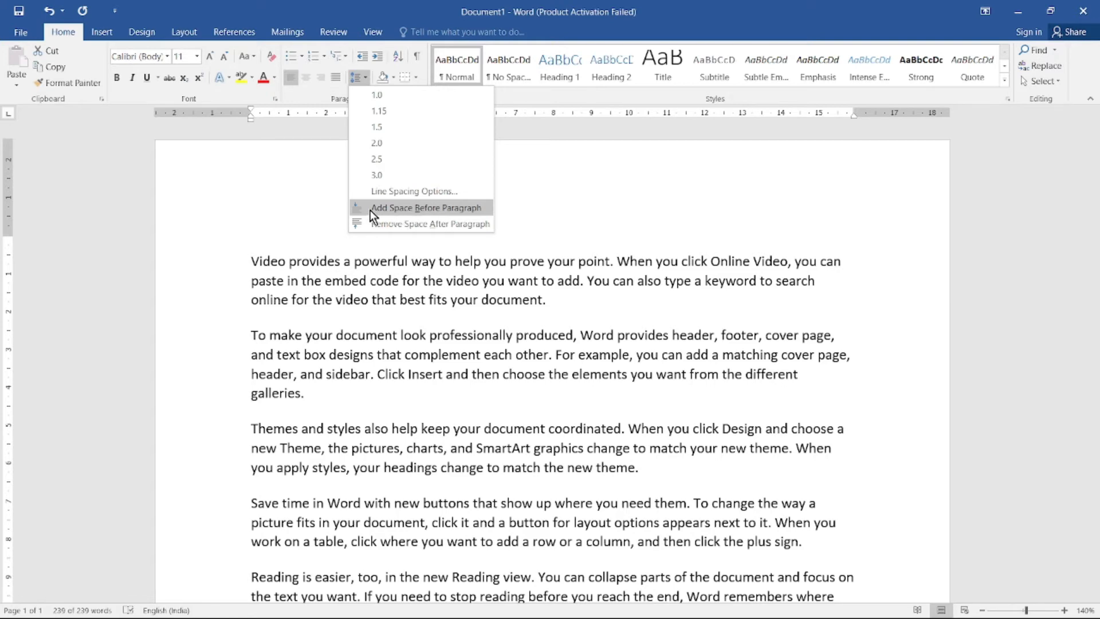
click(318, 193)
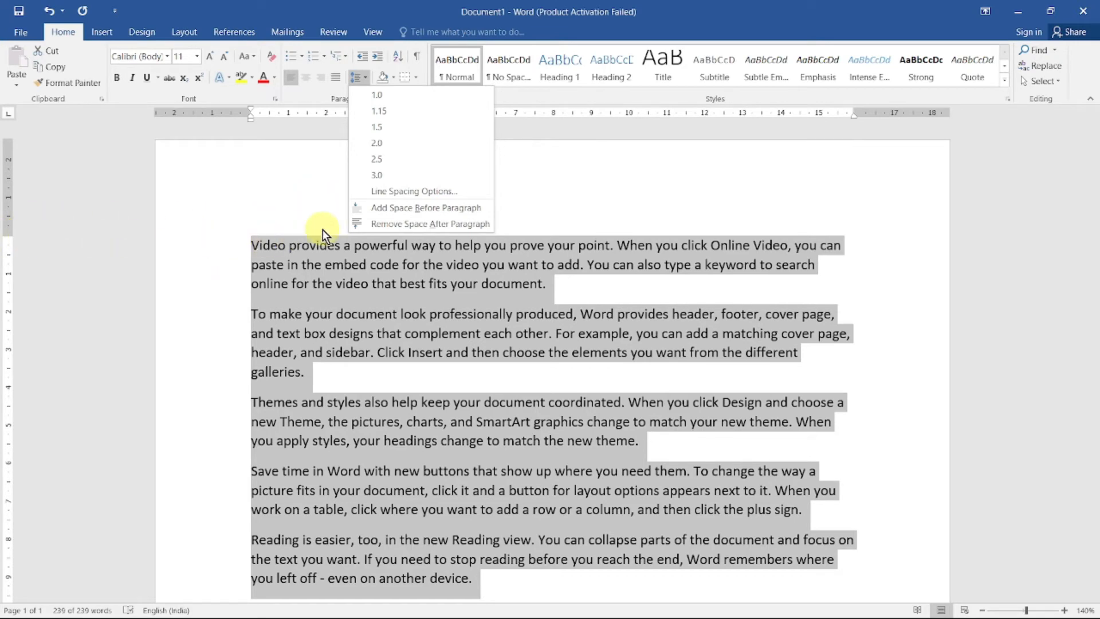
click(379, 209)
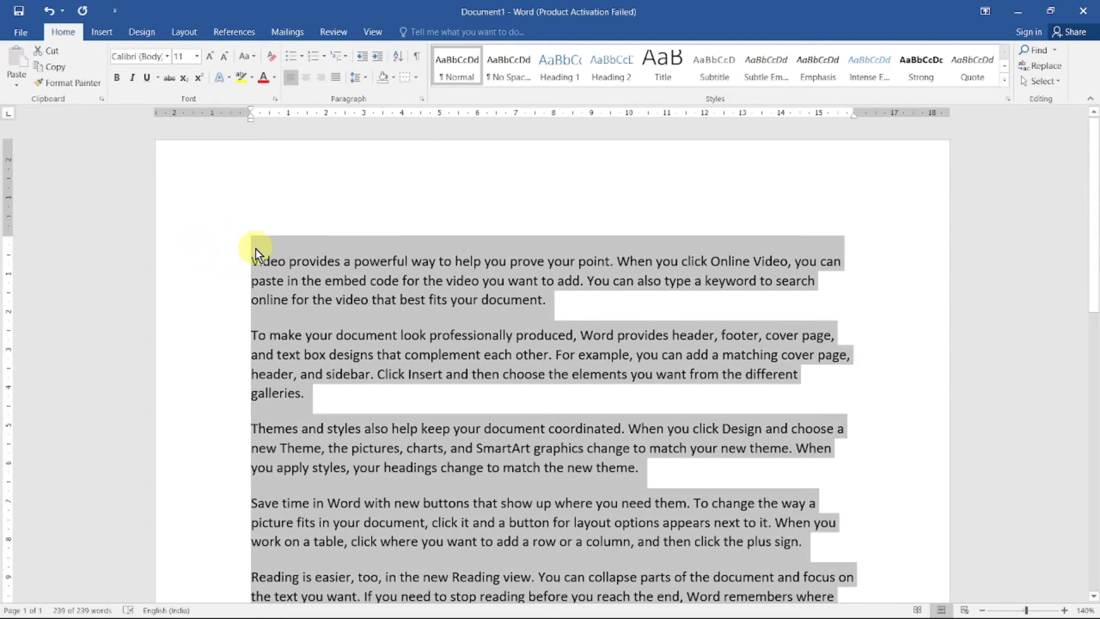
click(364, 78)
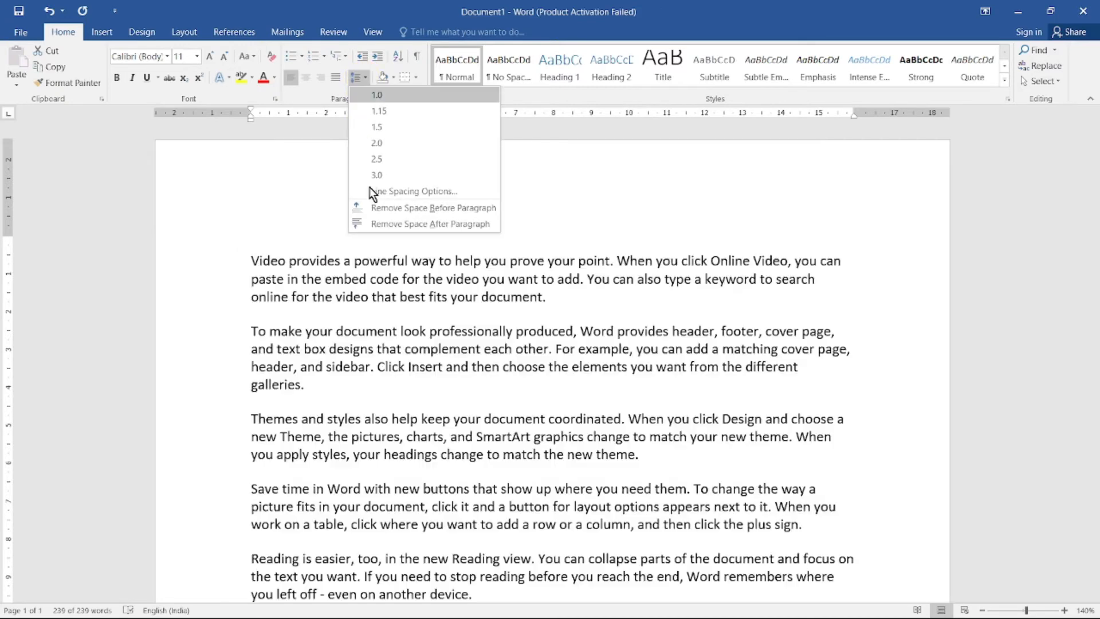
click(395, 210)
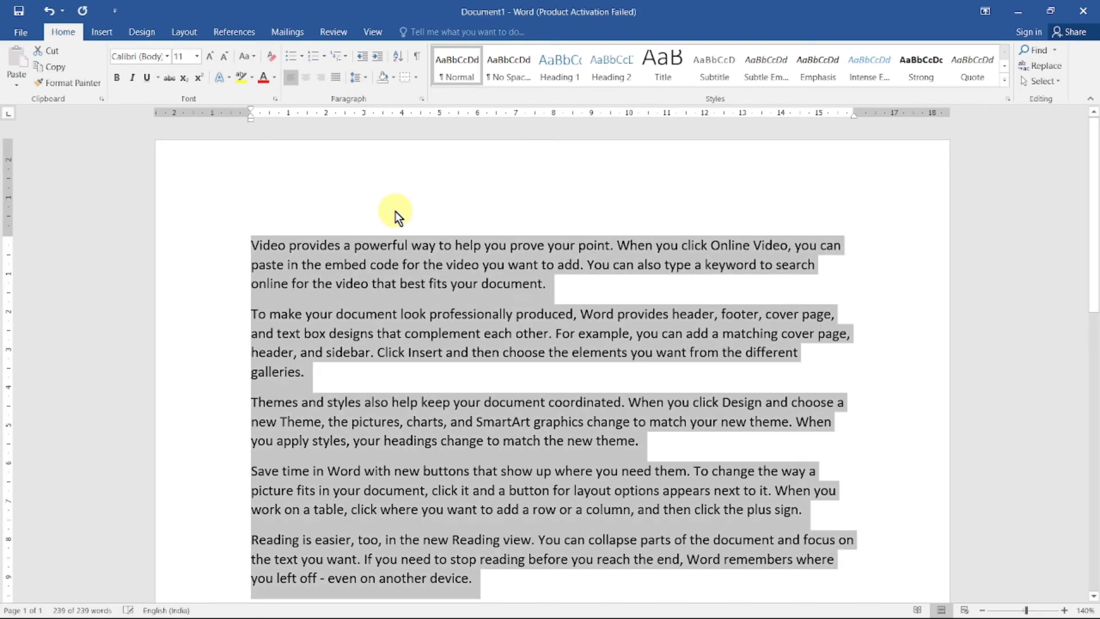
Try removing the space after all five sample paragraphs, and add the space after them back
click(365, 80)
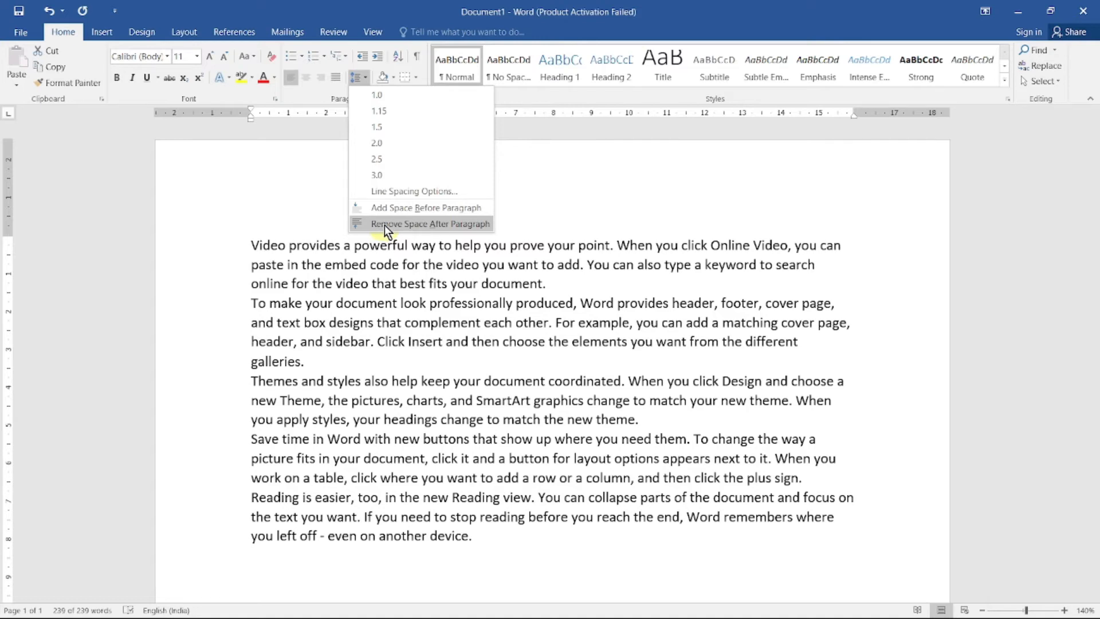
click(384, 227)
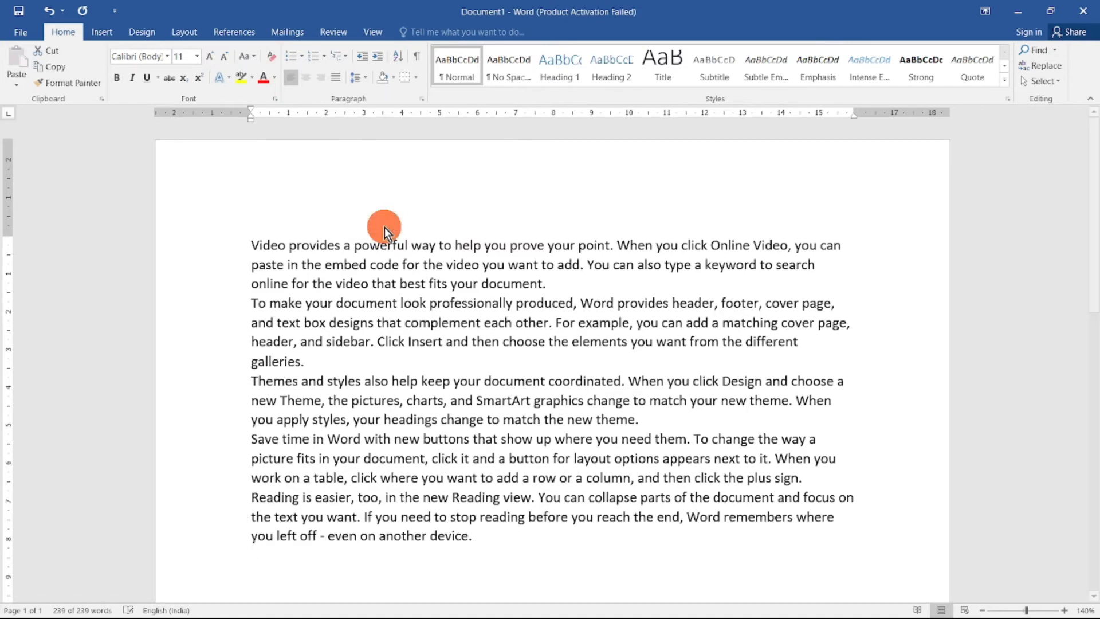
key(ctrl+a)
click(369, 81)
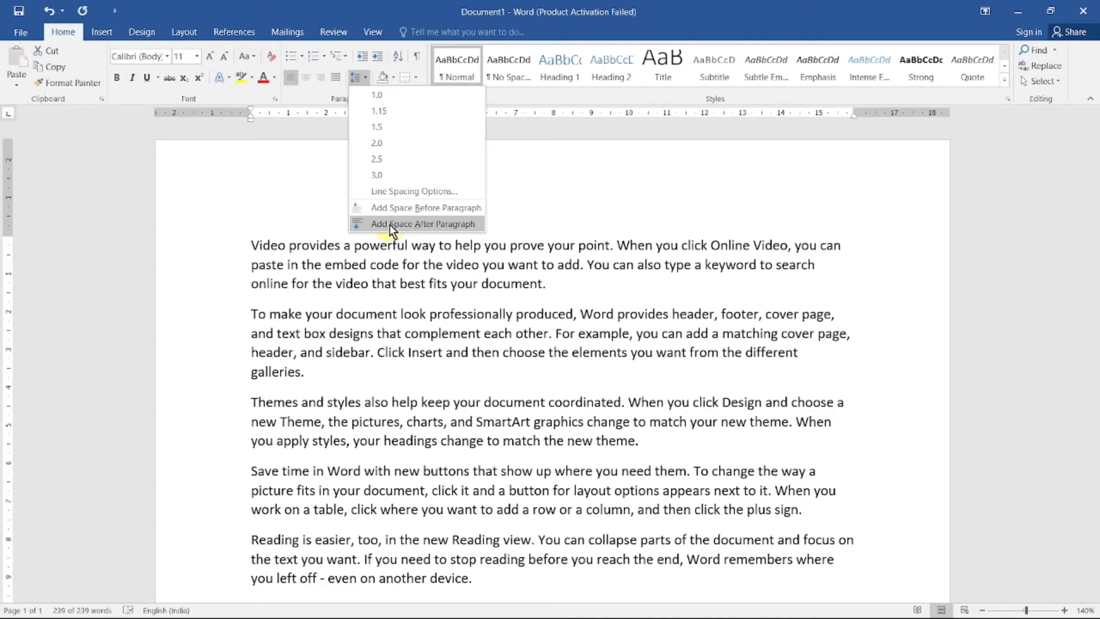
click(397, 225)
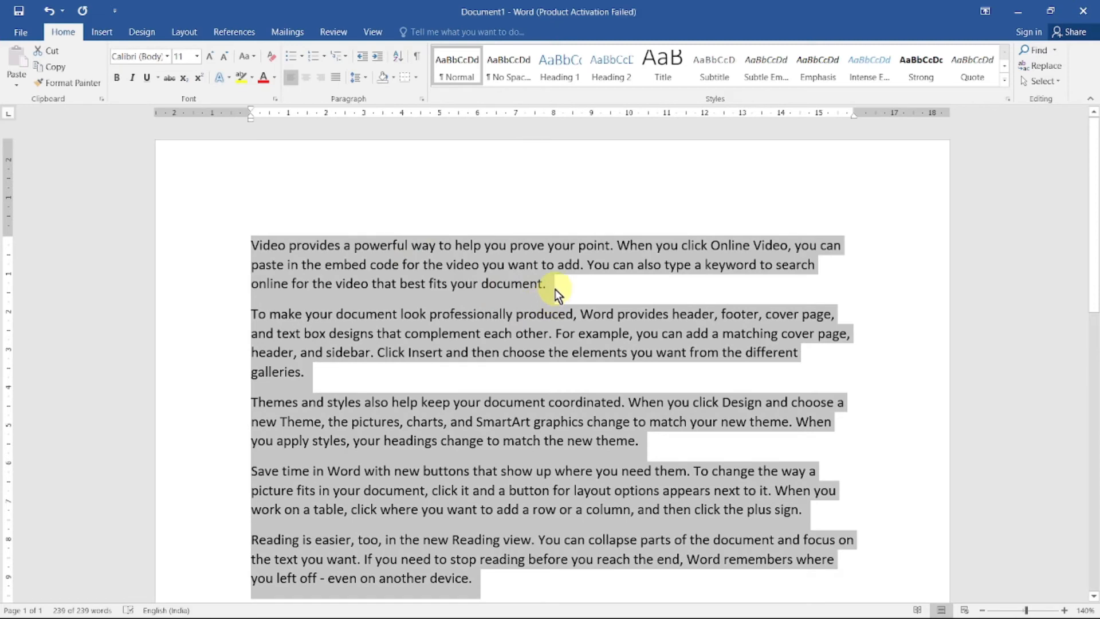
click(554, 288)
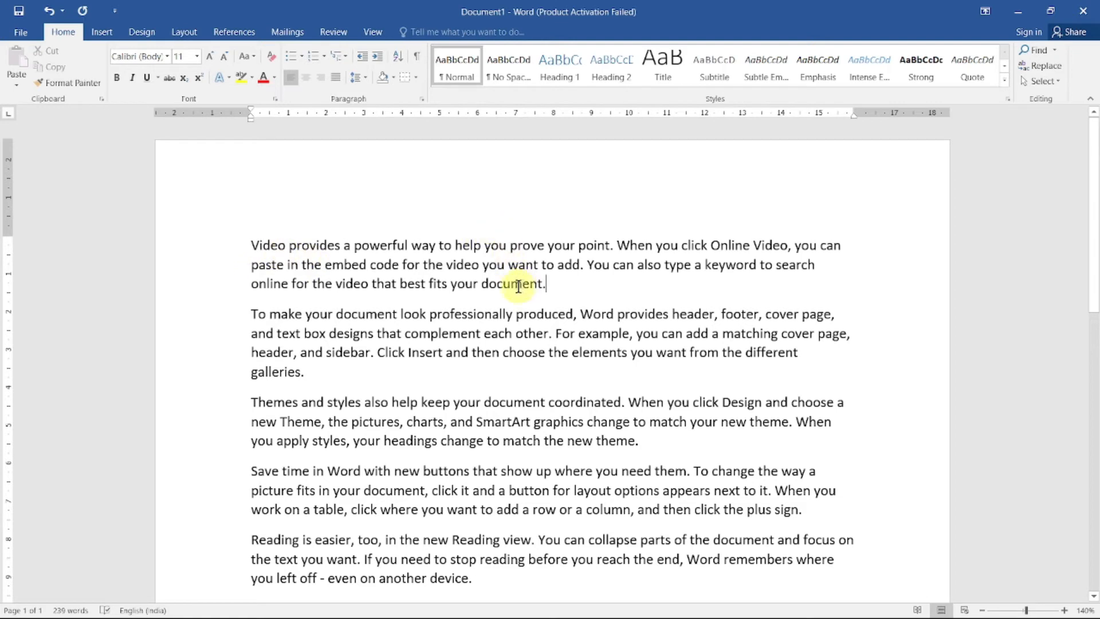
click(366, 77)
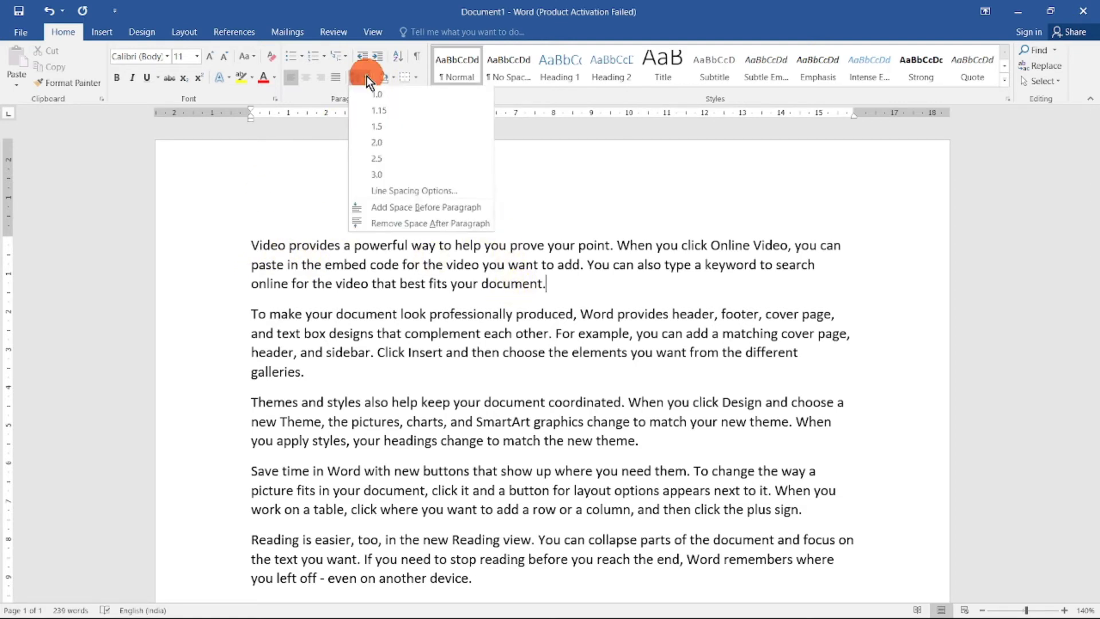
click(366, 75)
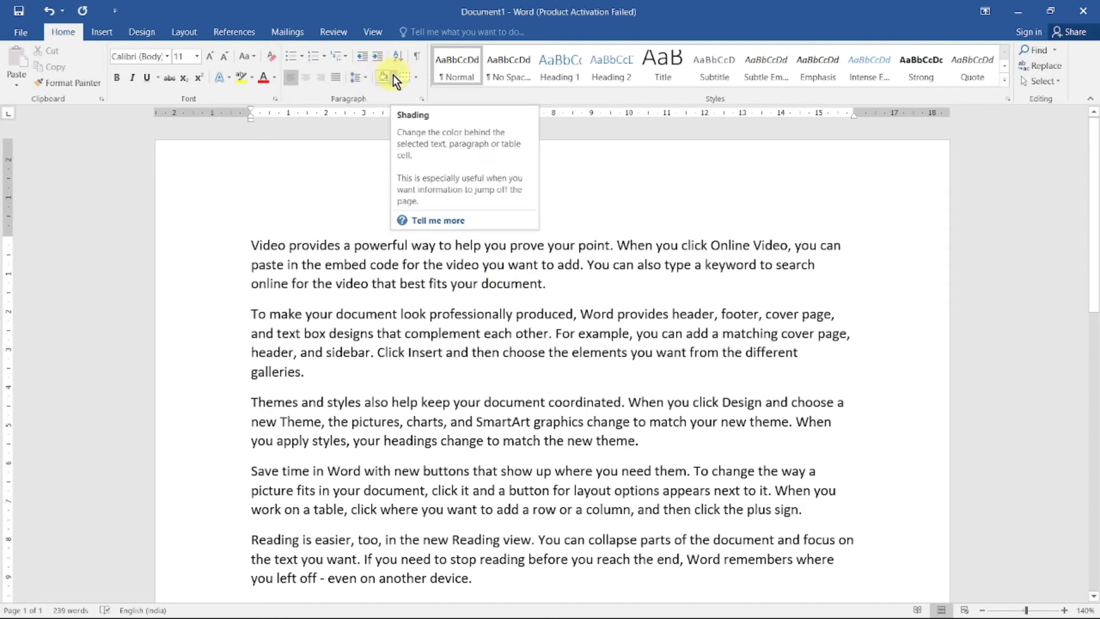
Shade the first sample paragraph, starting "Video provides", with standard yellow, and deselect it
drag(246, 245, 551, 283)
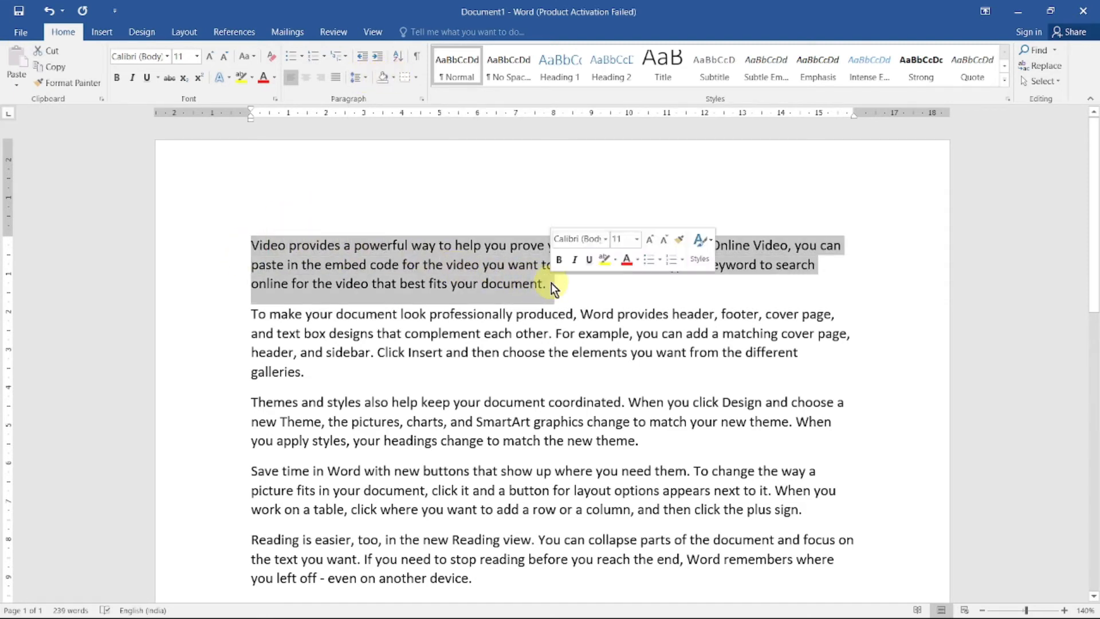
click(393, 77)
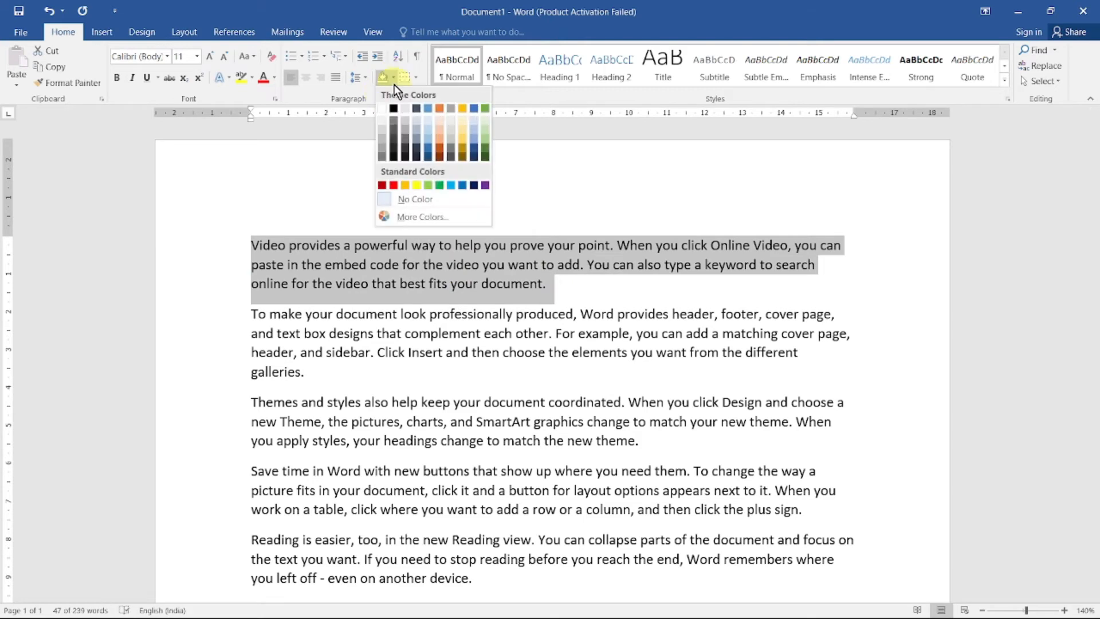
click(417, 185)
click(590, 357)
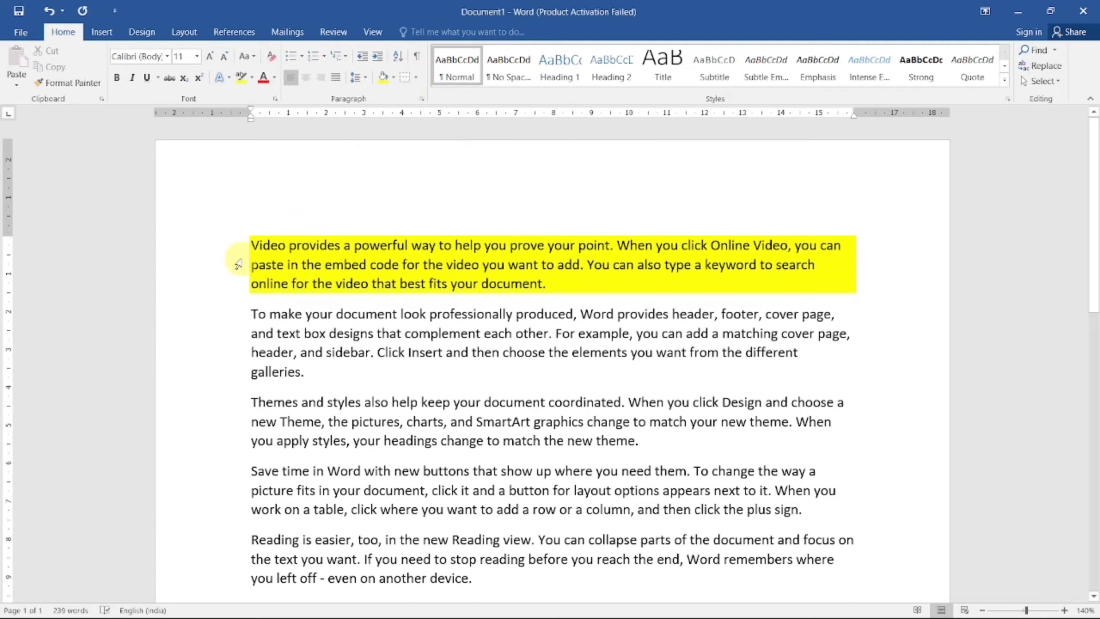
Apply all borders to the first two sample paragraphs, and deselect them
drag(251, 244, 306, 270)
drag(348, 362, 353, 364)
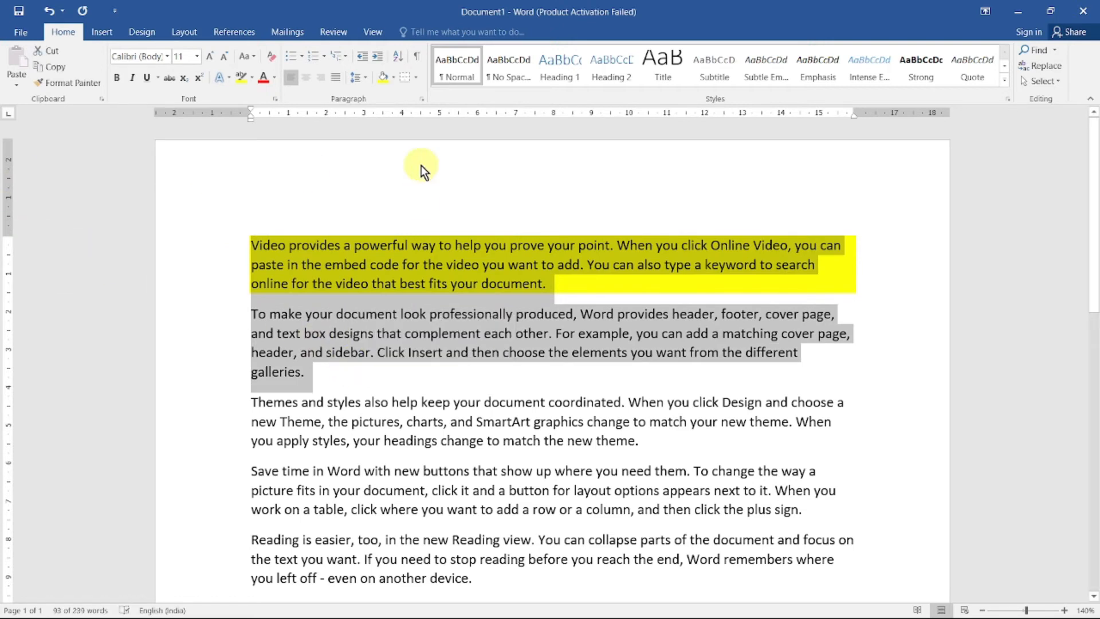
click(416, 78)
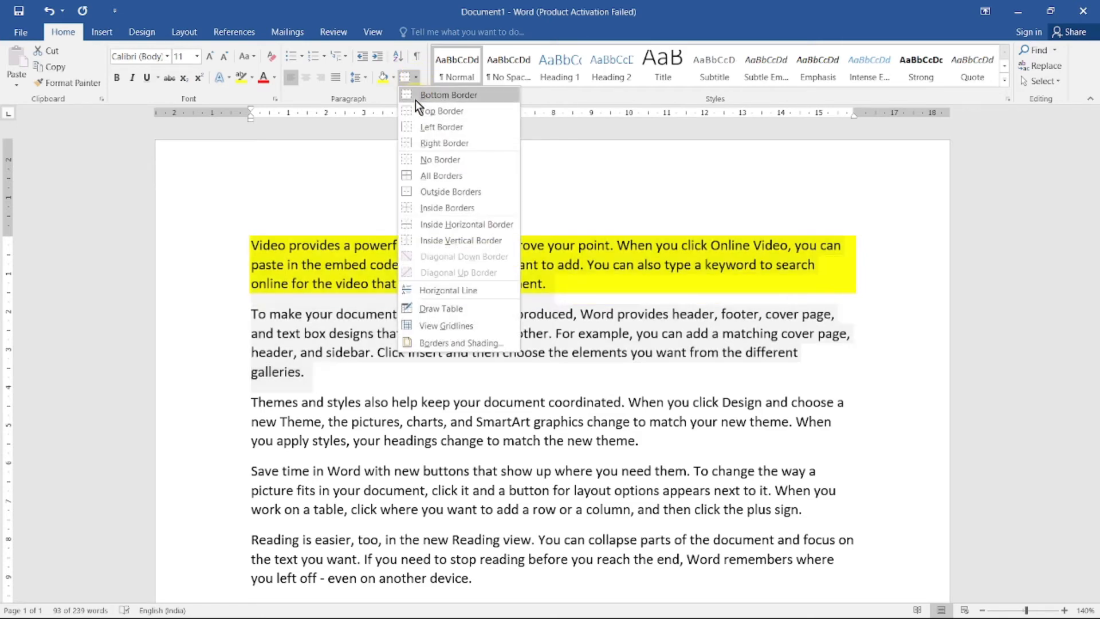
click(420, 176)
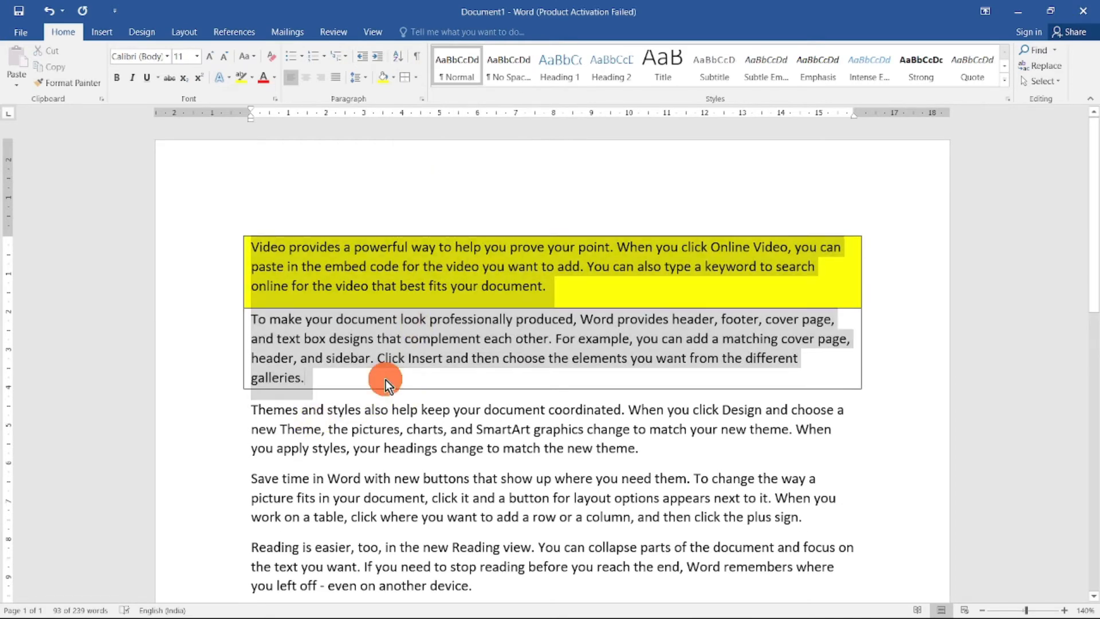
click(385, 379)
Remove the borders from the first two sample paragraphs, and apply all borders to them again
drag(252, 247, 320, 377)
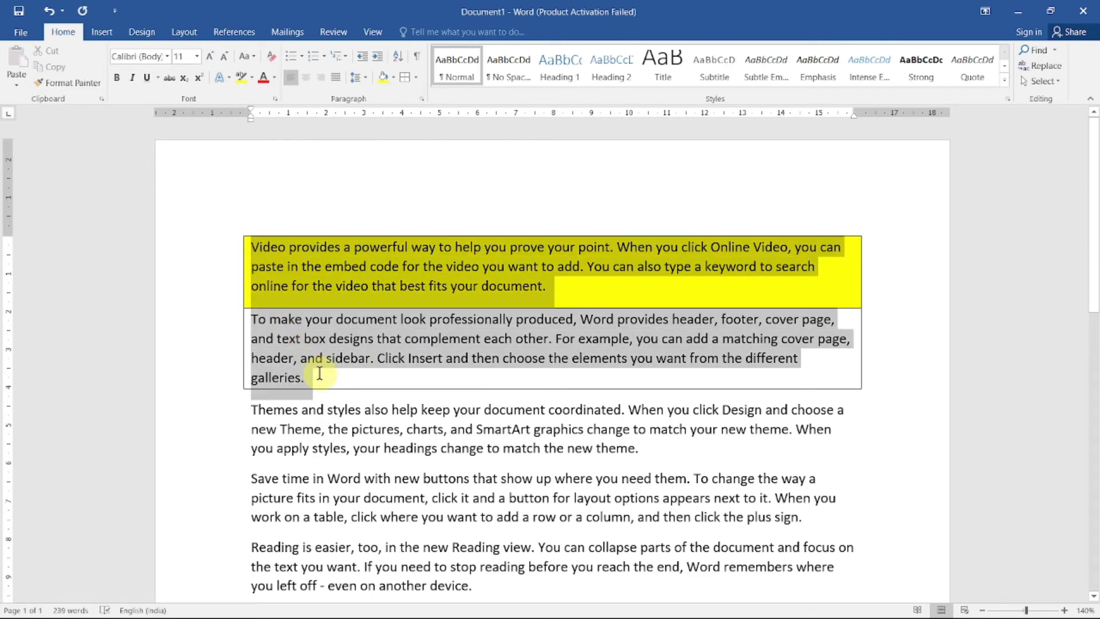
click(416, 78)
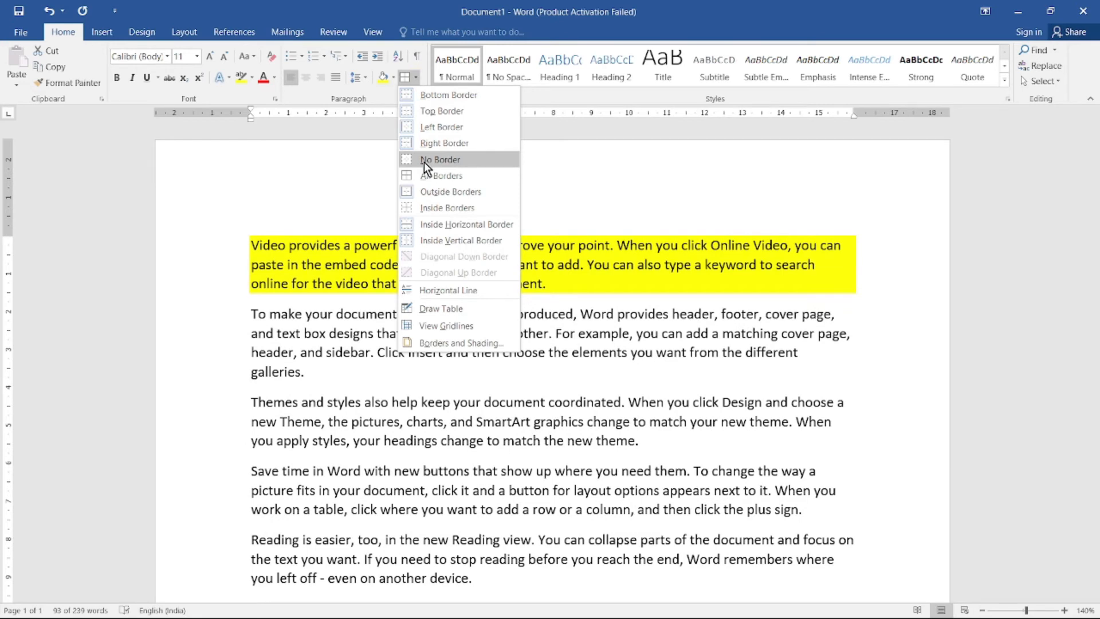
click(424, 160)
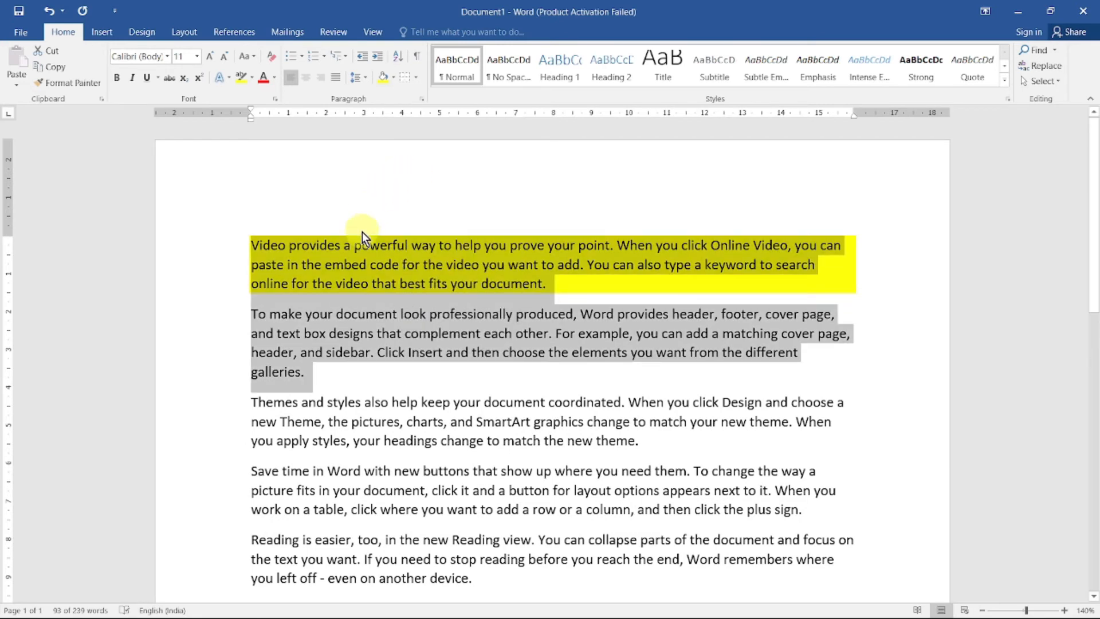
click(416, 78)
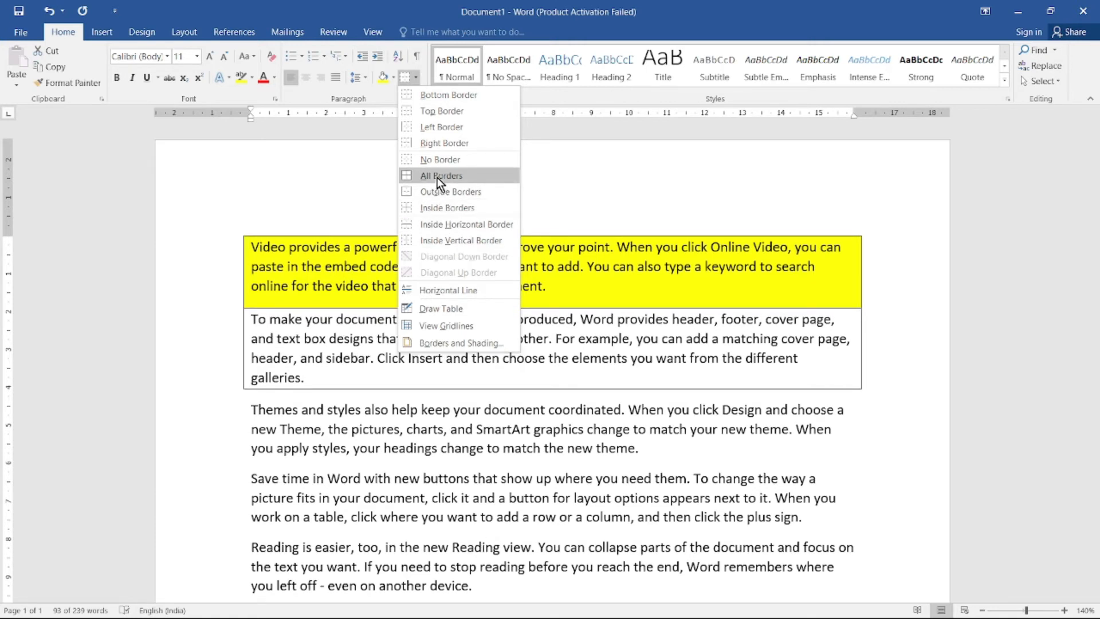
click(438, 176)
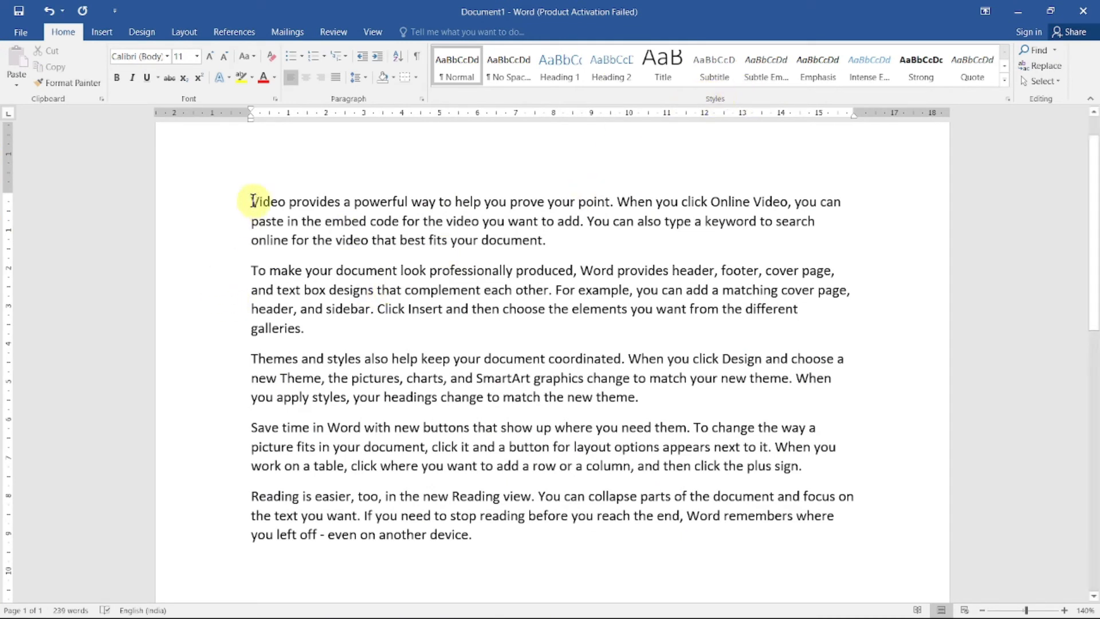
Select all five sample paragraphs and copy them
drag(251, 202, 505, 536)
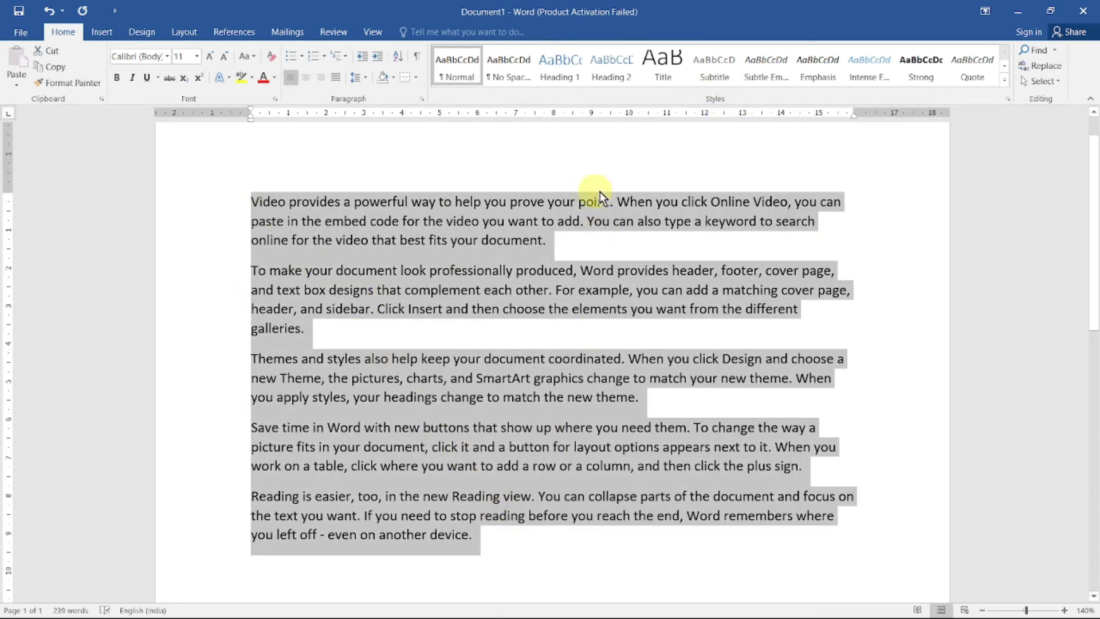
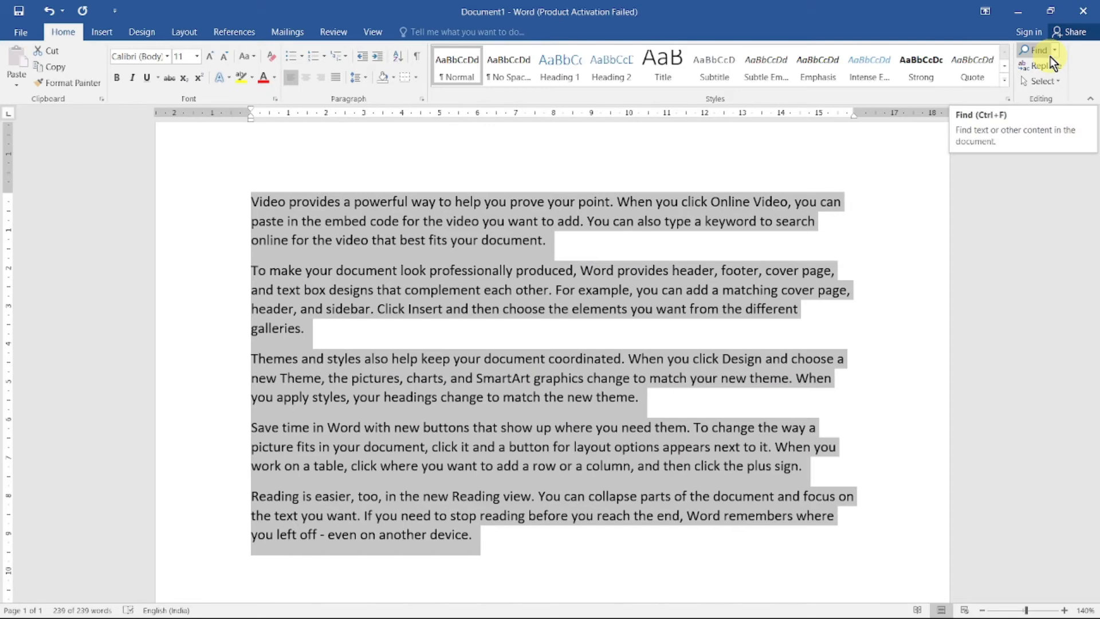
click(380, 329)
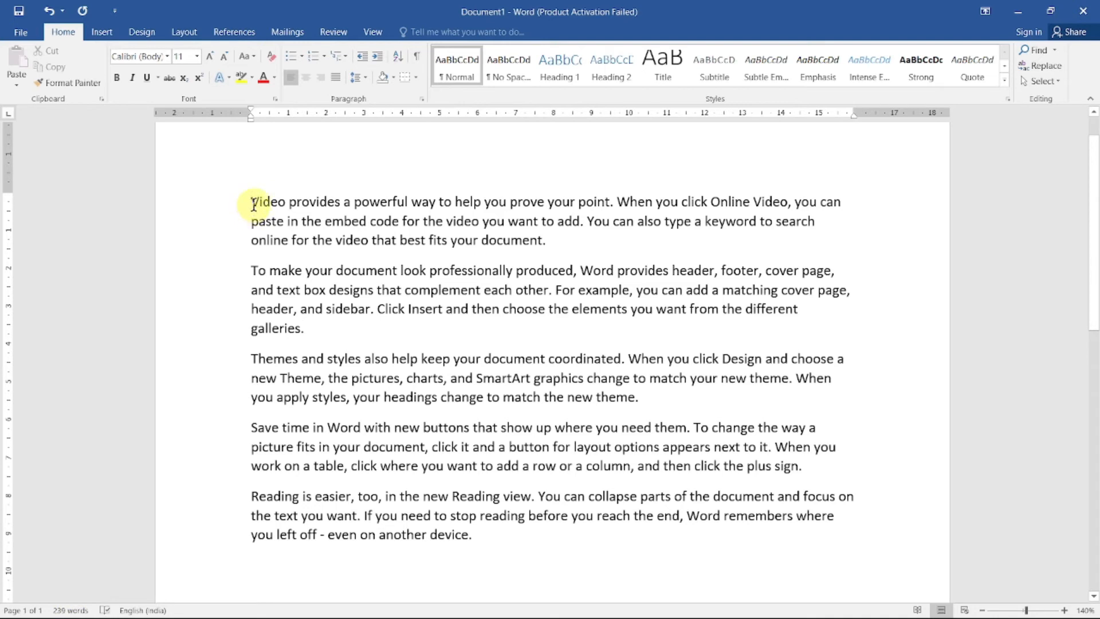
drag(253, 203, 488, 532)
key(ctrl+c)
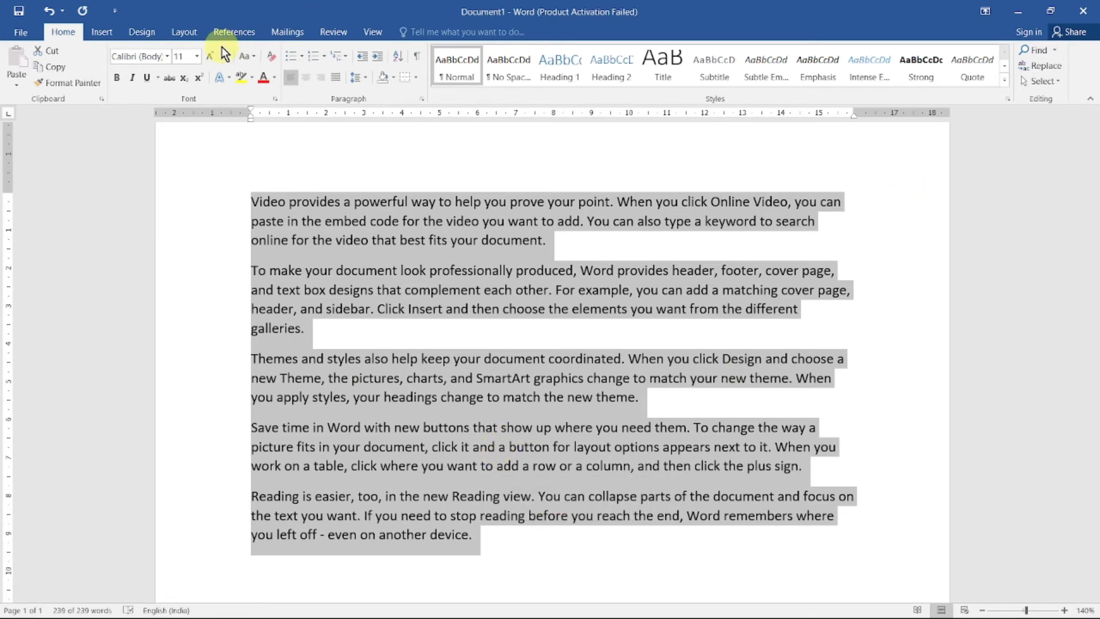
click(55, 69)
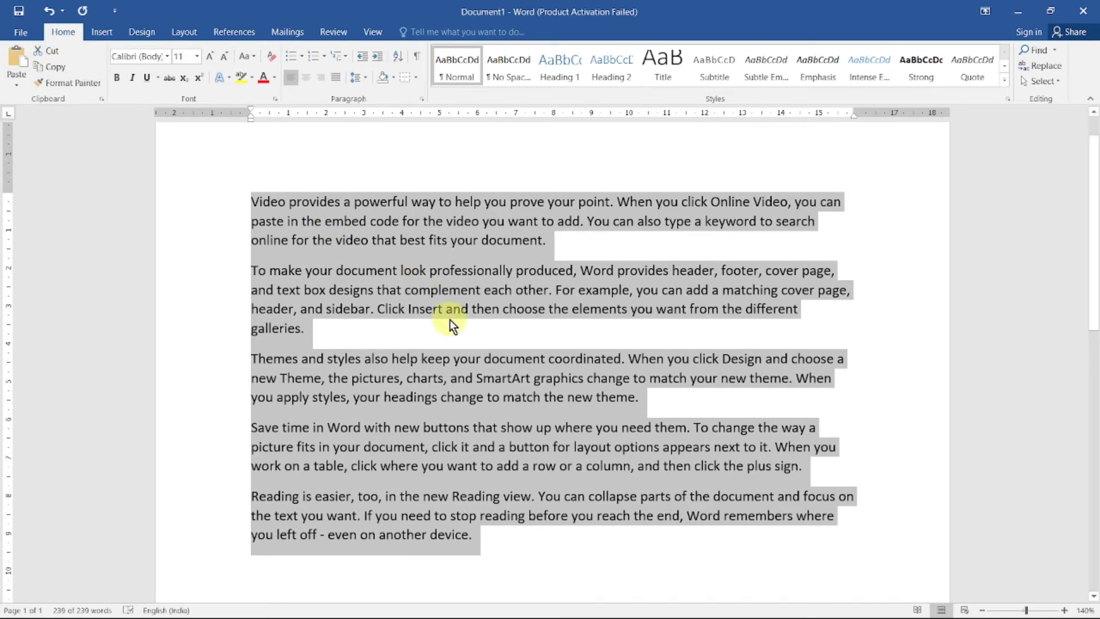
Start a new line after the last paragraph, and paste the copied paragraphs repeatedly until the document is about 15 pages long
click(505, 544)
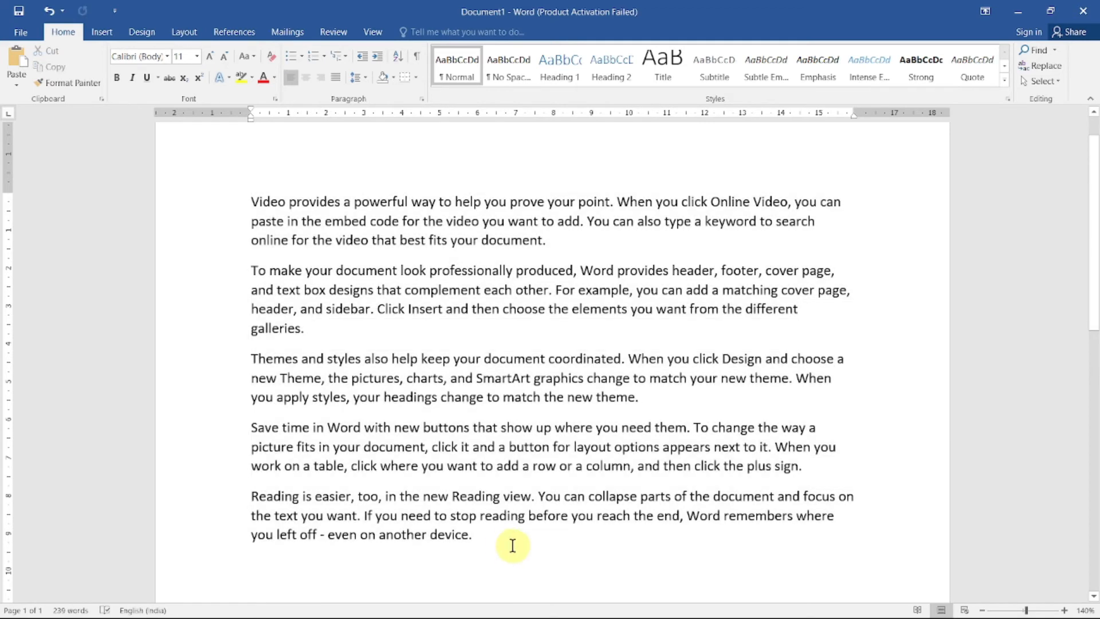
key(Return)
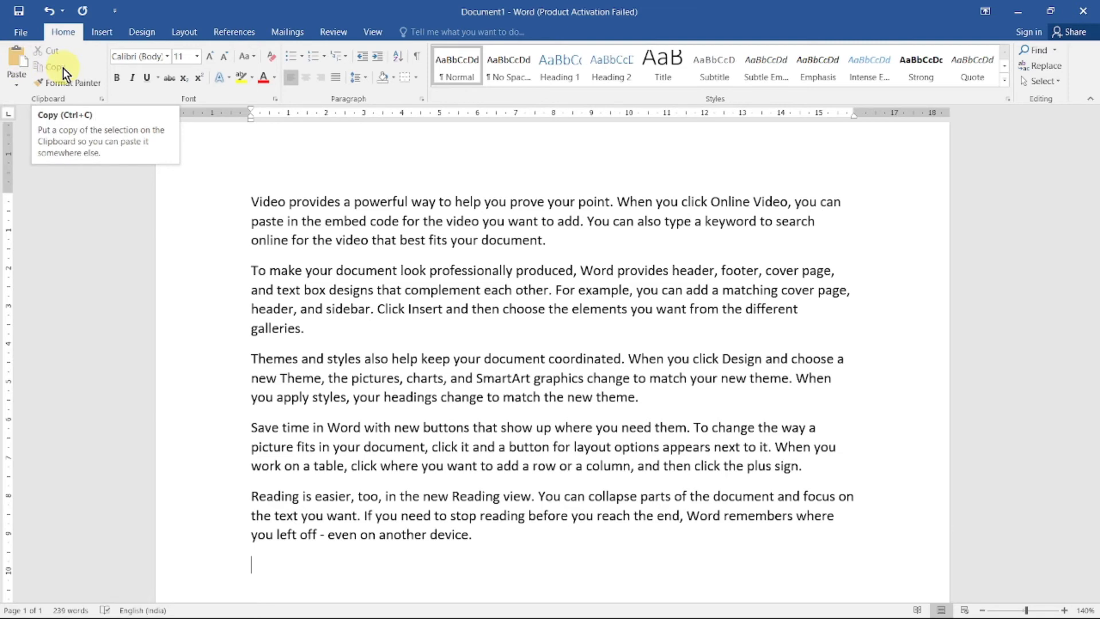
click(16, 63)
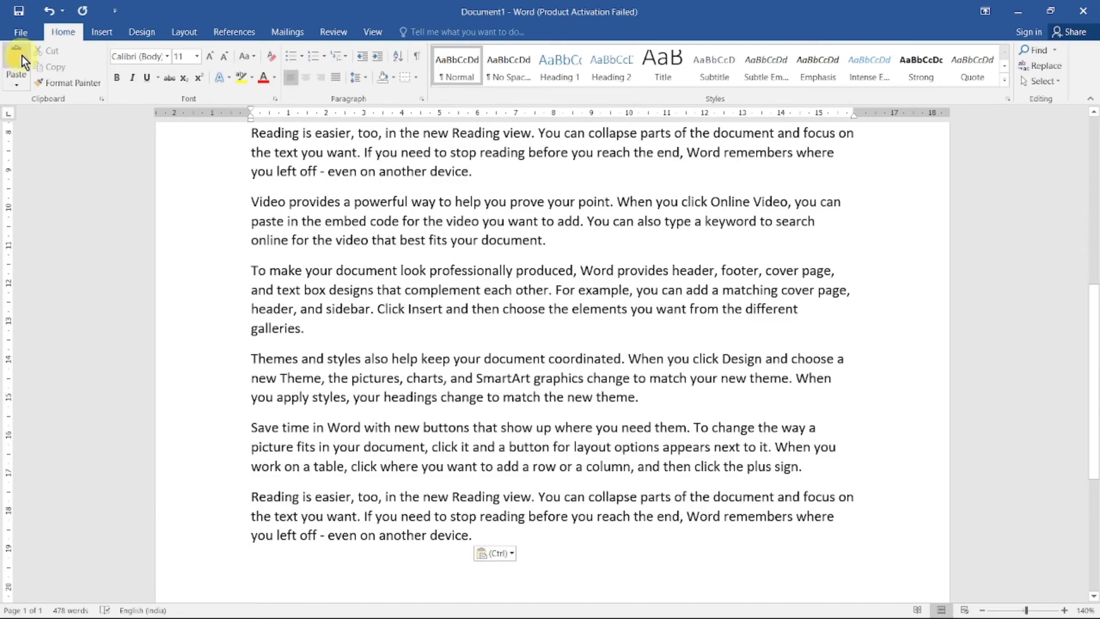
click(21, 55)
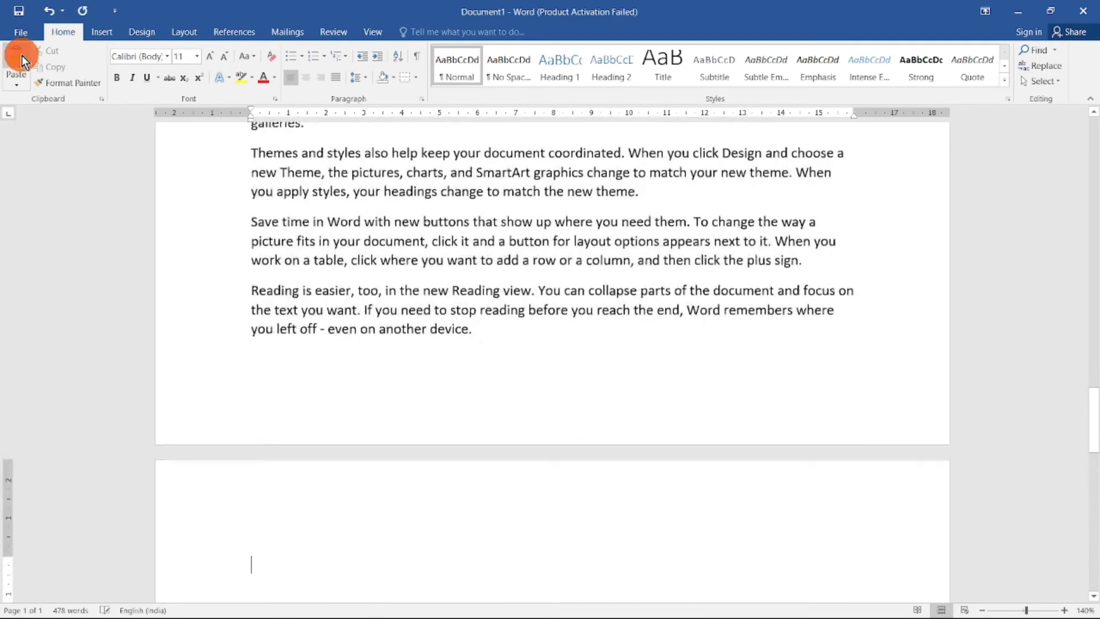
click(22, 55)
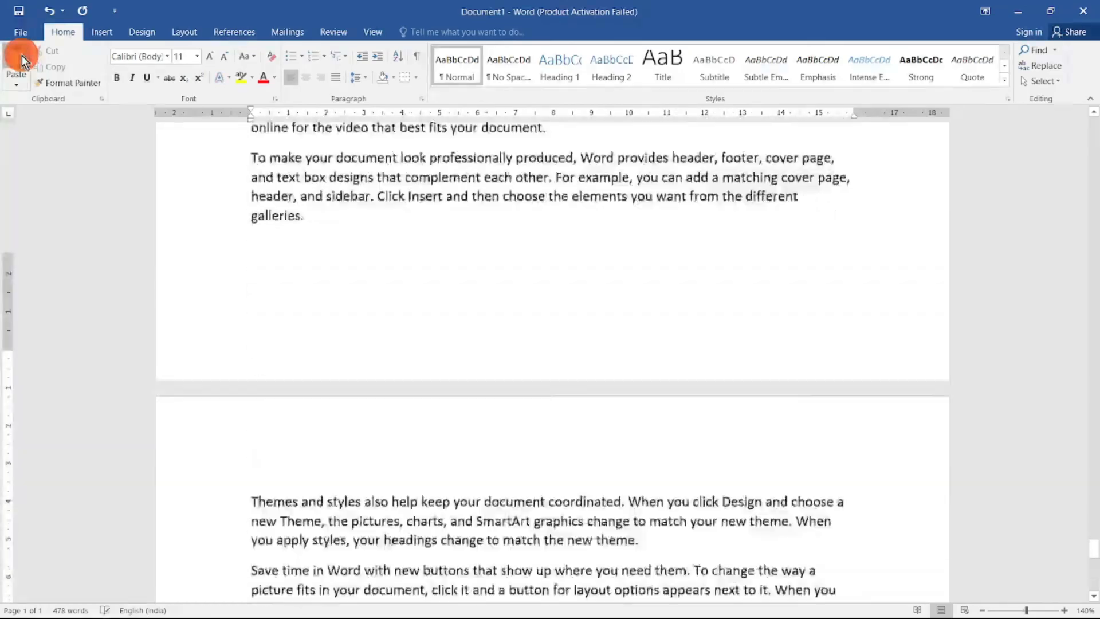
click(21, 55)
click(21, 55)
click(21, 55)
click(22, 55)
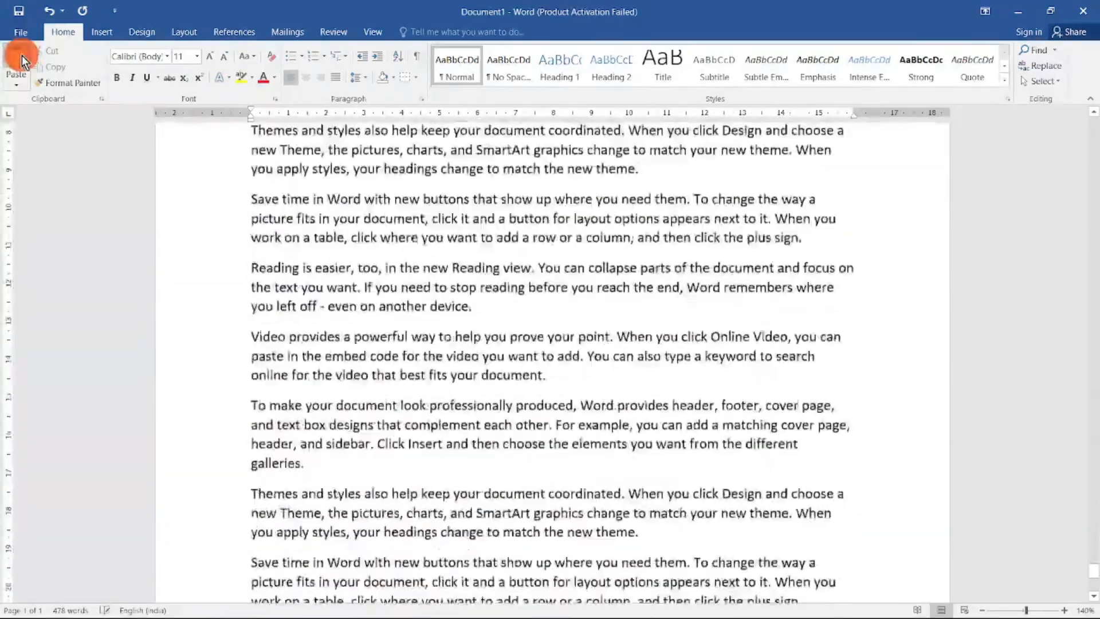
click(21, 55)
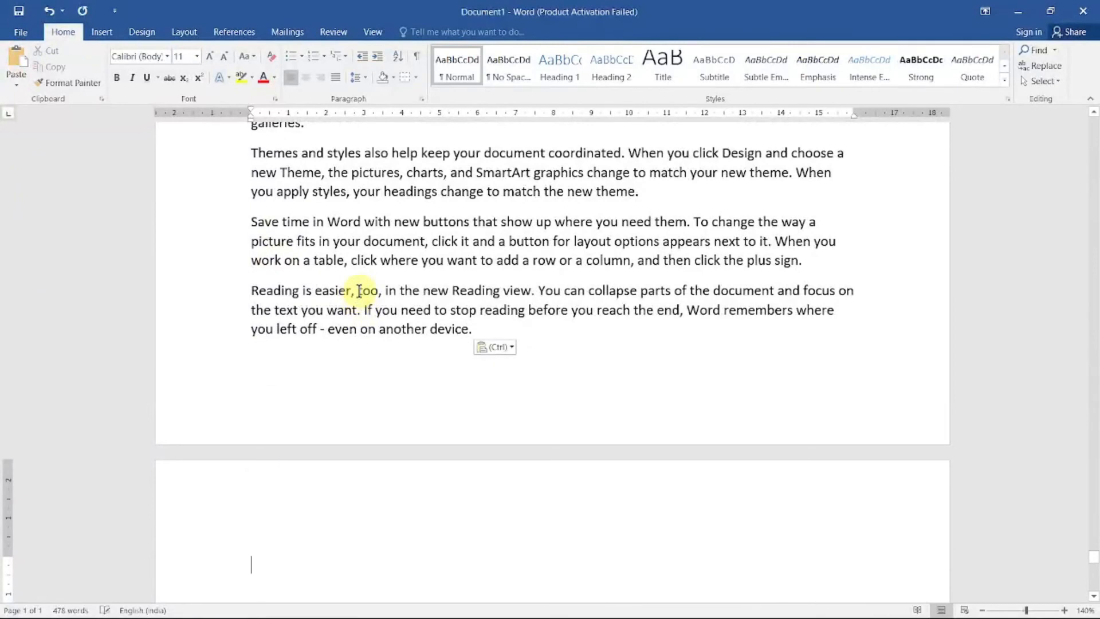
click(373, 264)
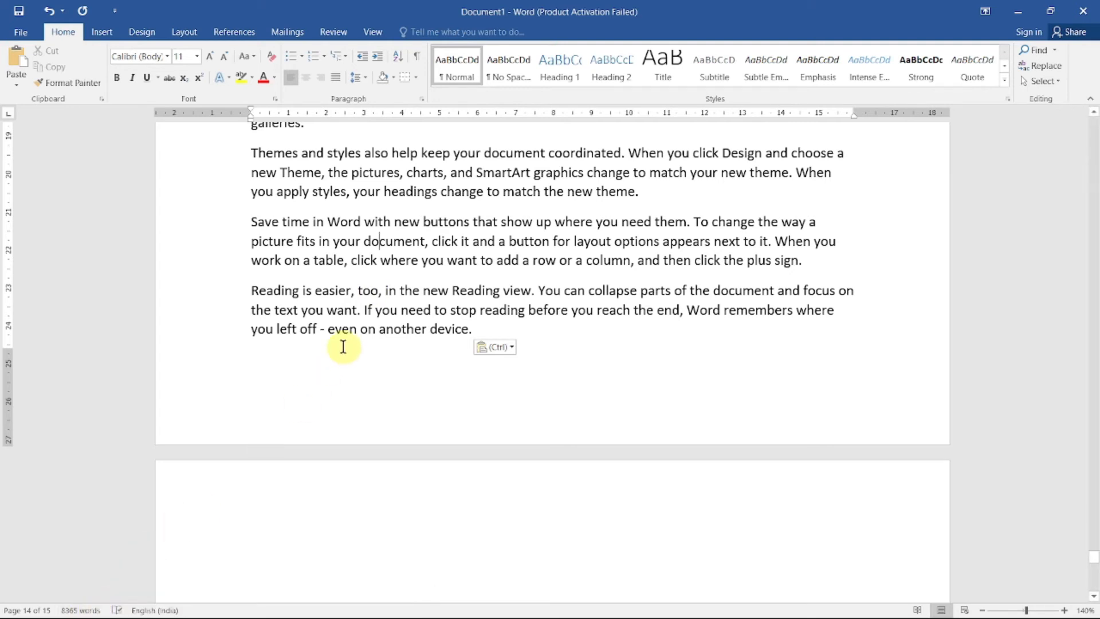
Insert a person's first name after "For example, you" in the "To make your document" paragraph on page 7
mouse_move(83, 616)
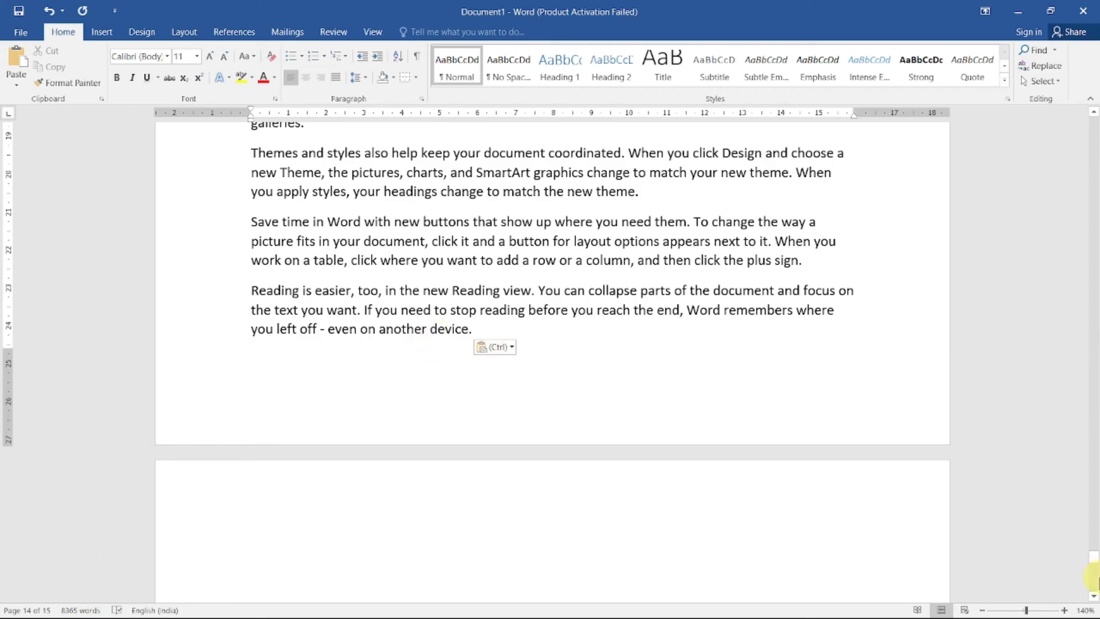
drag(1094, 567, 1094, 320)
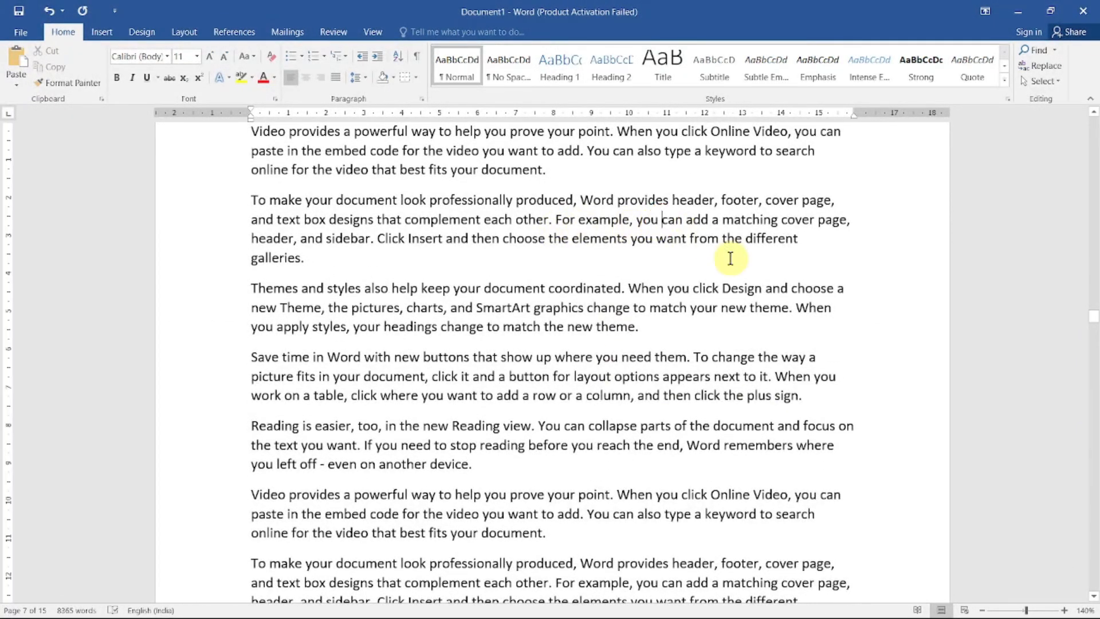
text(Mohan)
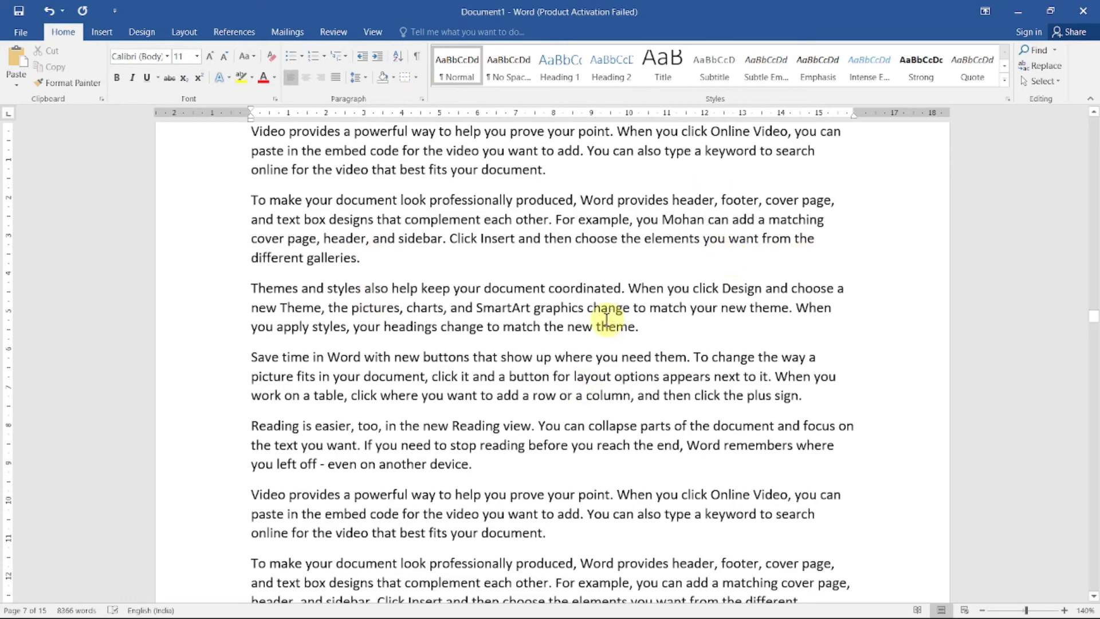
From the first page, search the document for the inserted first name, and clear the search term
drag(1095, 318, 1095, 135)
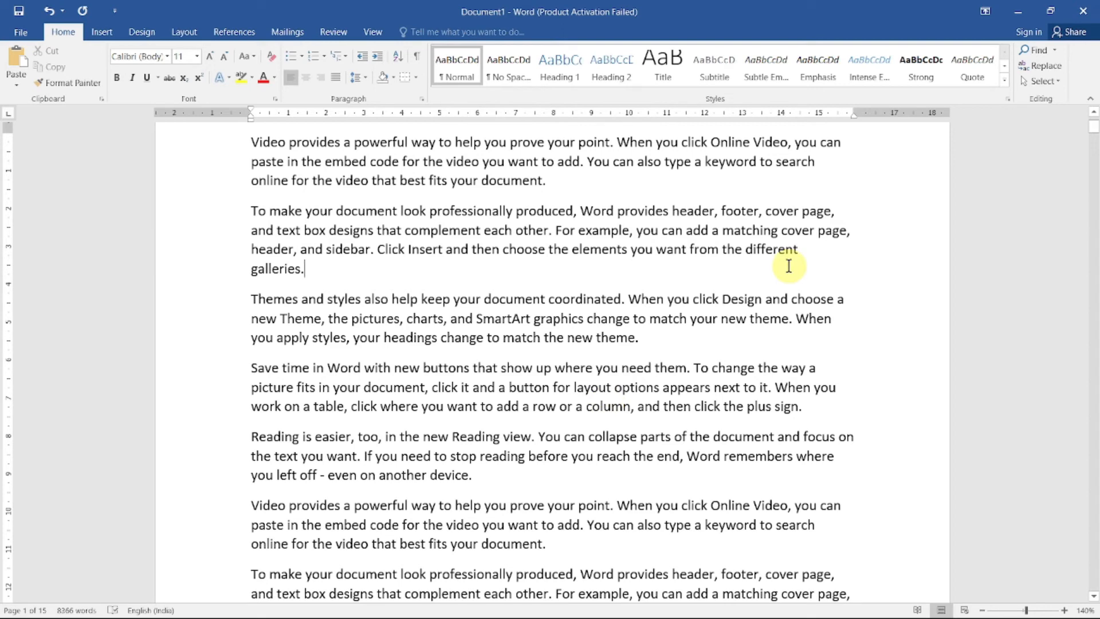
click(1036, 55)
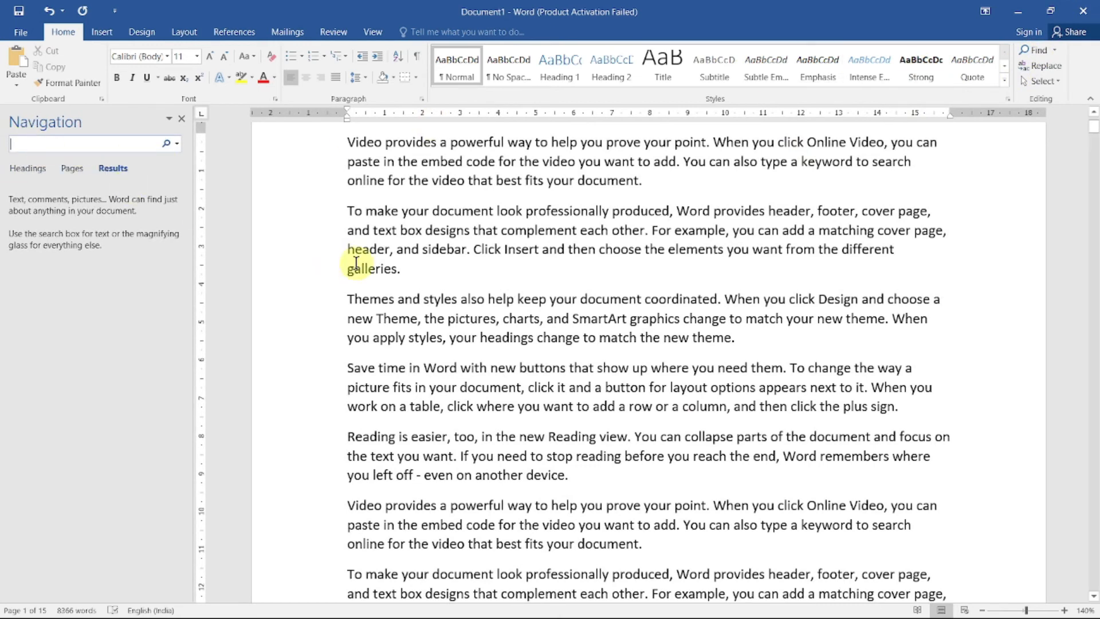
text(moha)
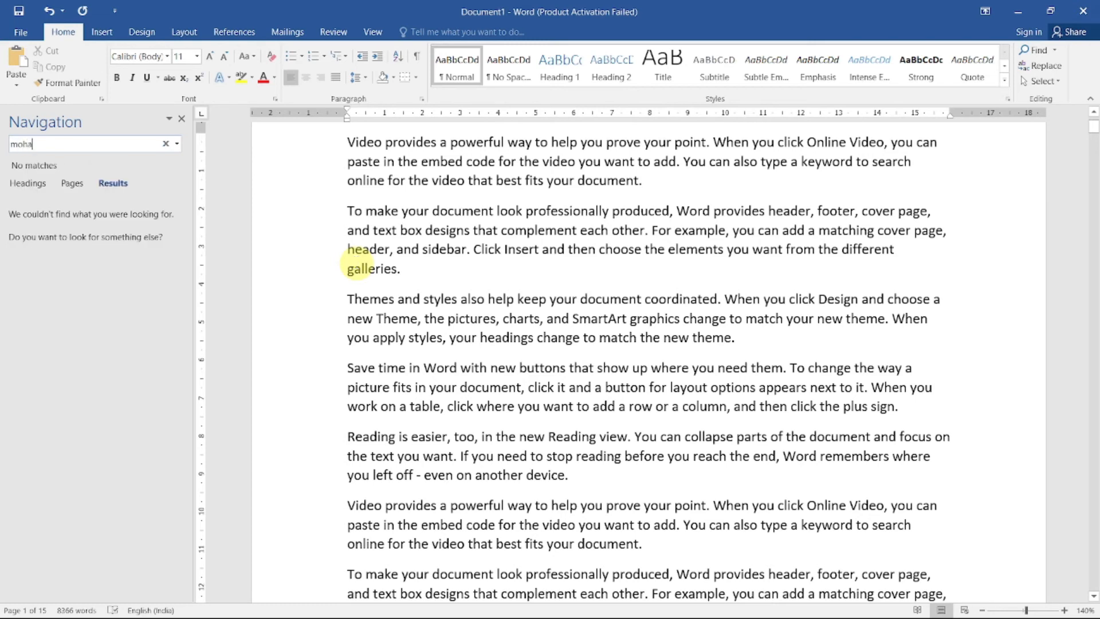
text(n)
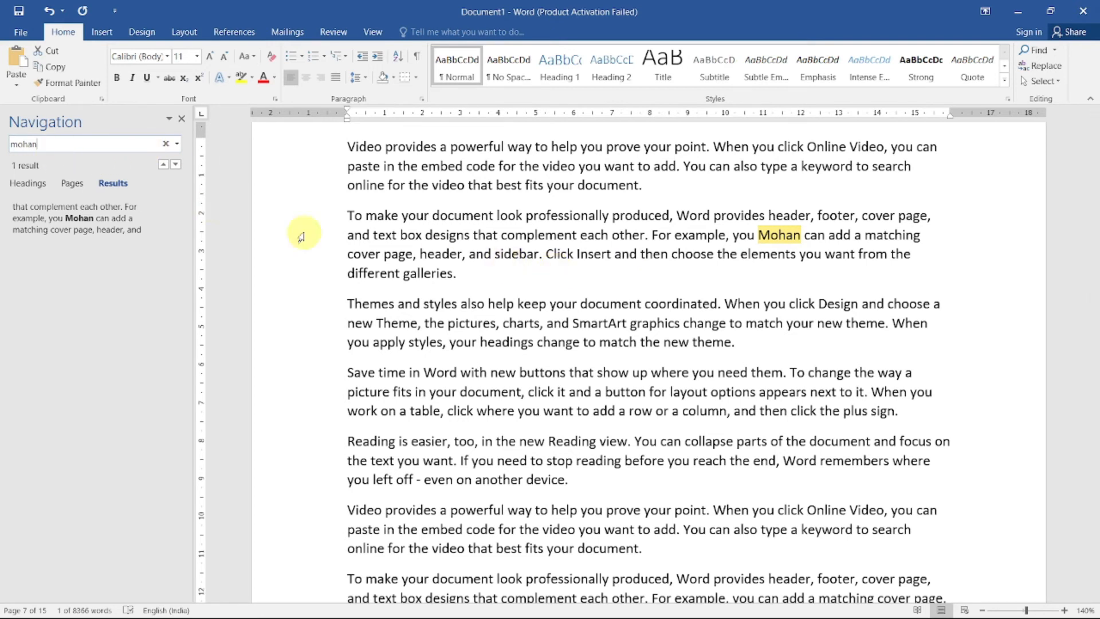
key(BackSpace)
key(BackSpace)
key(BackSpace)
key(BackSpace)
key(BackSpace)
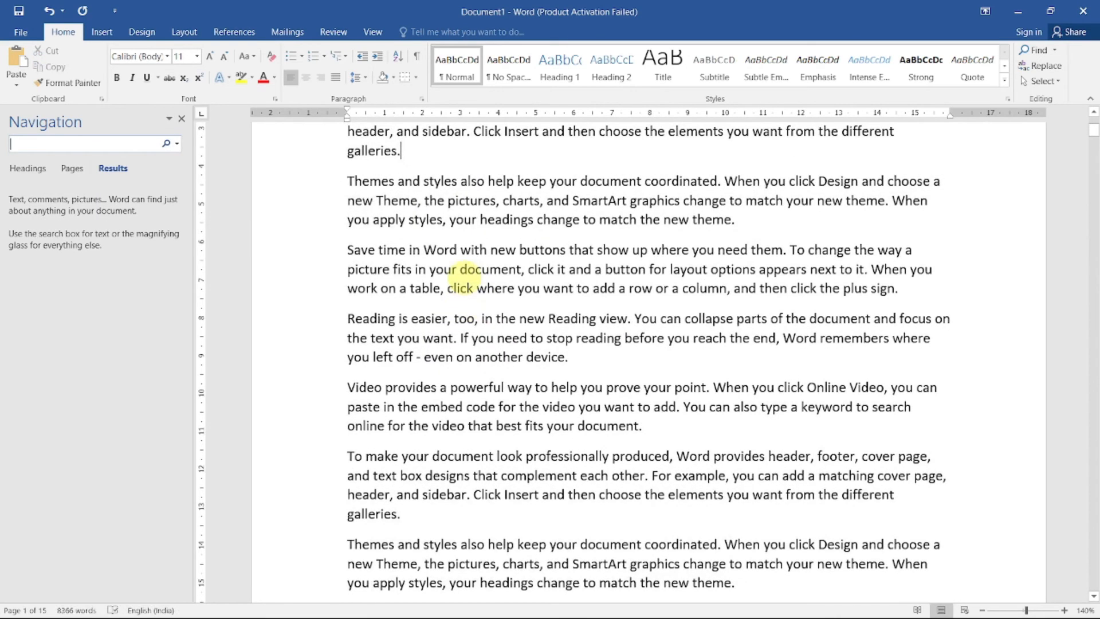
Search the document for "help" and look through the highlighted matches on the first page
text(he)
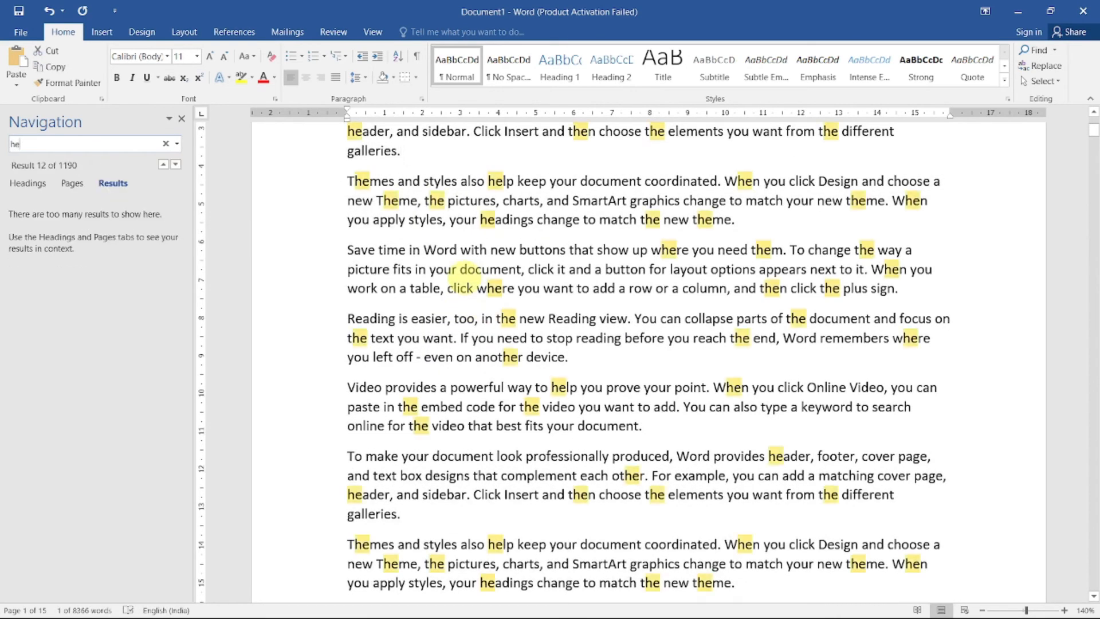
text(lp)
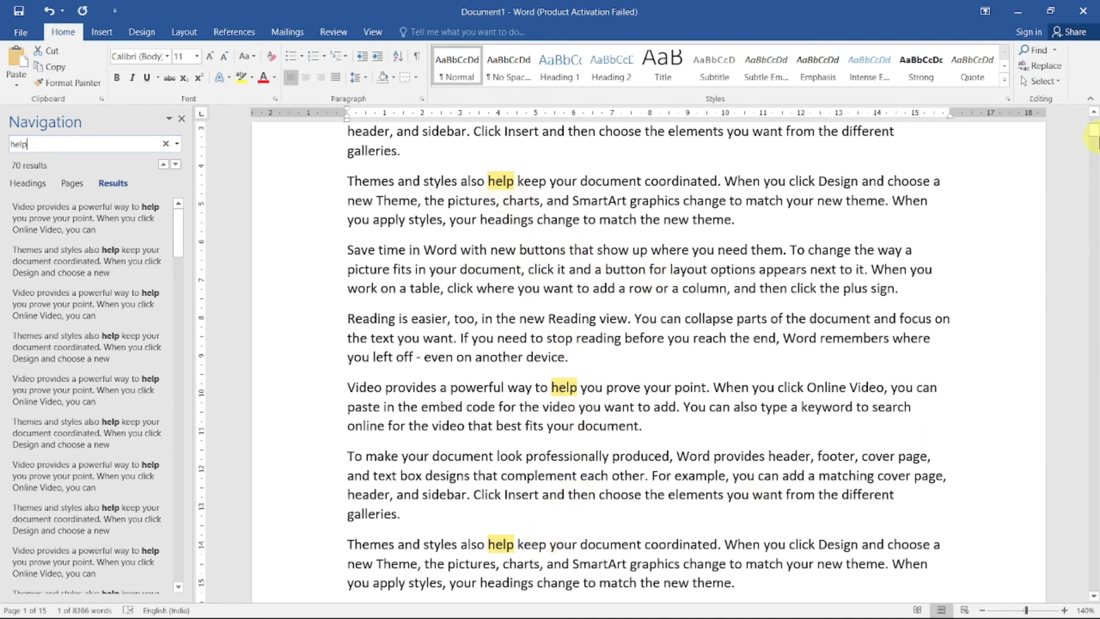
click(1094, 596)
drag(1094, 597, 1094, 599)
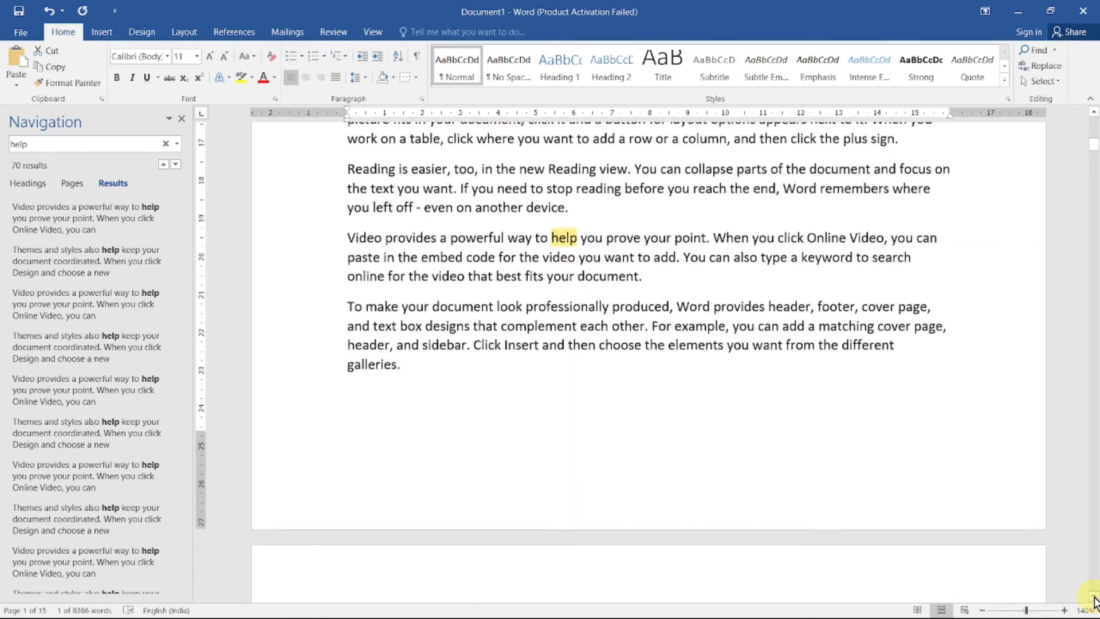
drag(1095, 118, 1095, 117)
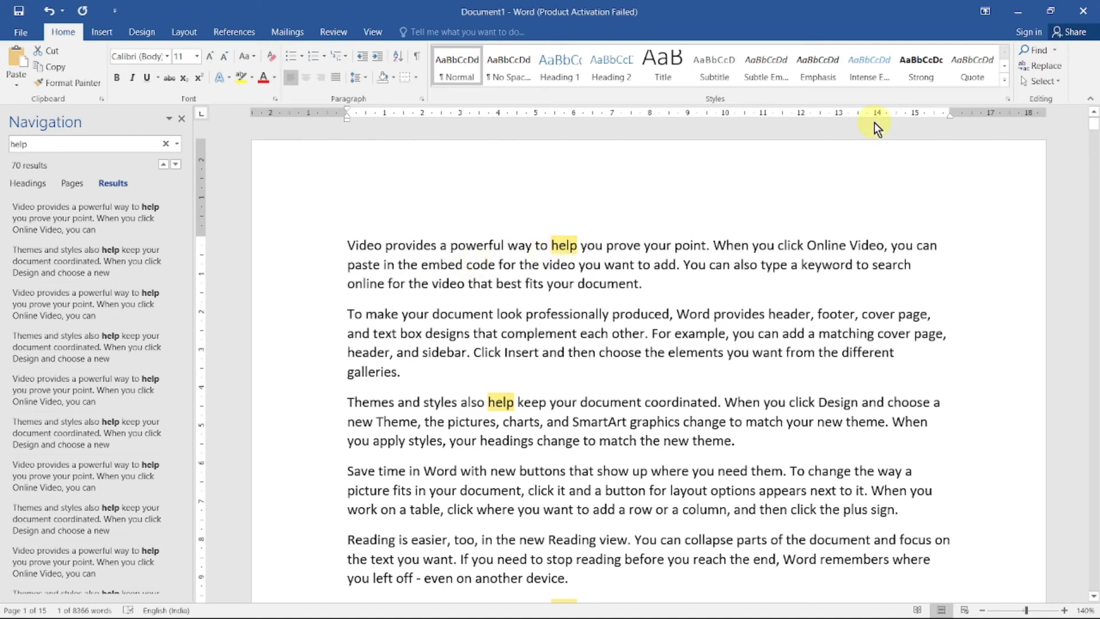
Set up a replacement of "help" with "poor" and replace the first matches one at a time
click(1044, 67)
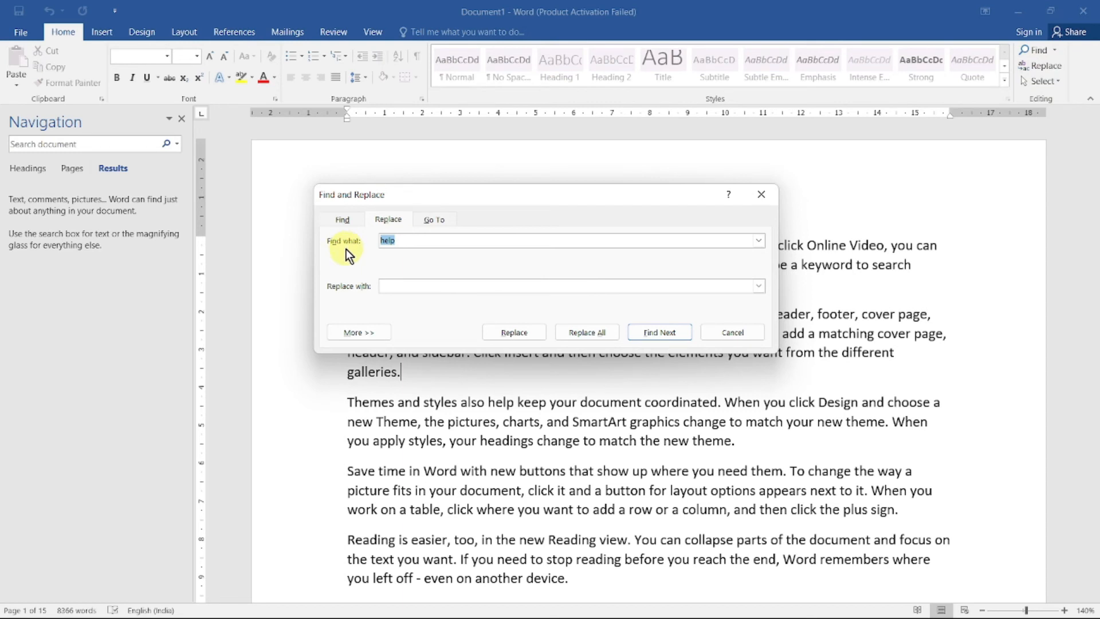
click(400, 292)
text(poor)
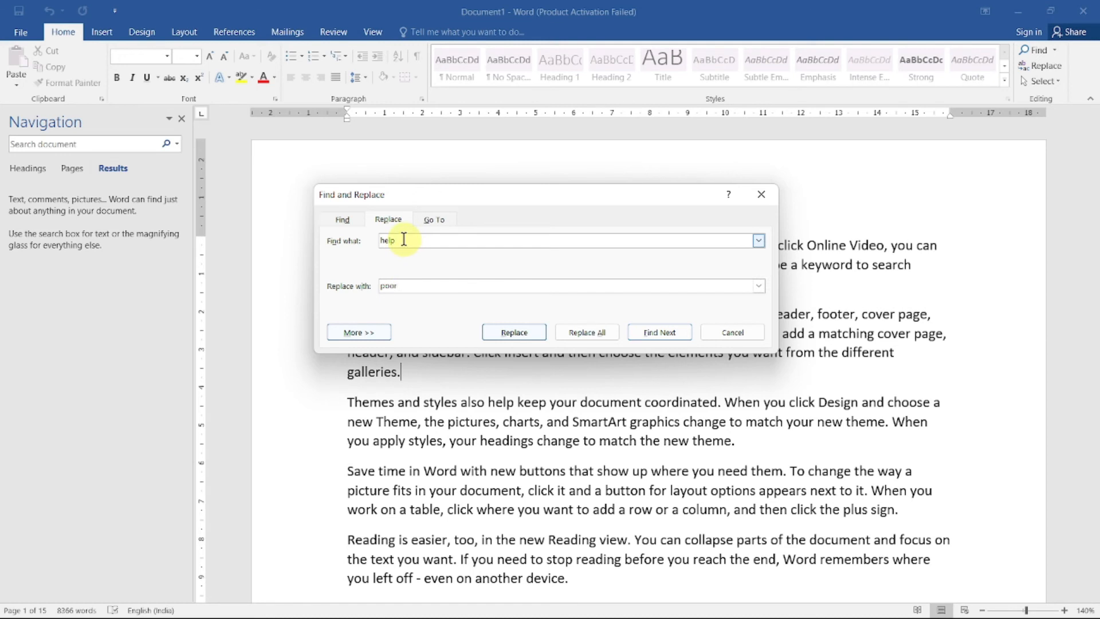
click(402, 287)
click(505, 333)
click(502, 333)
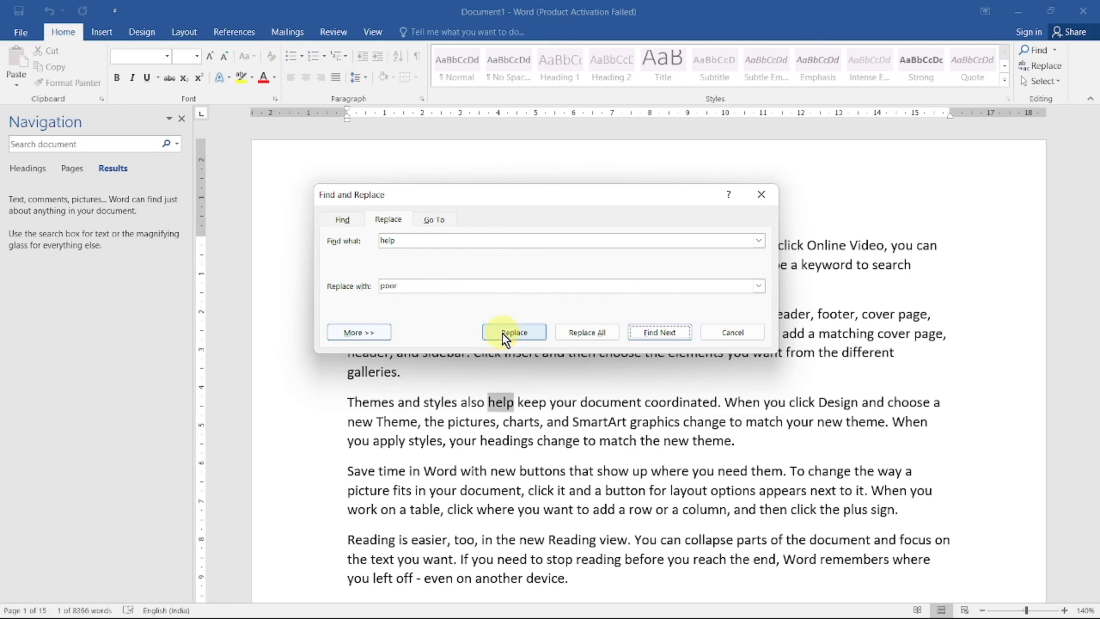
drag(499, 195, 536, 173)
click(547, 311)
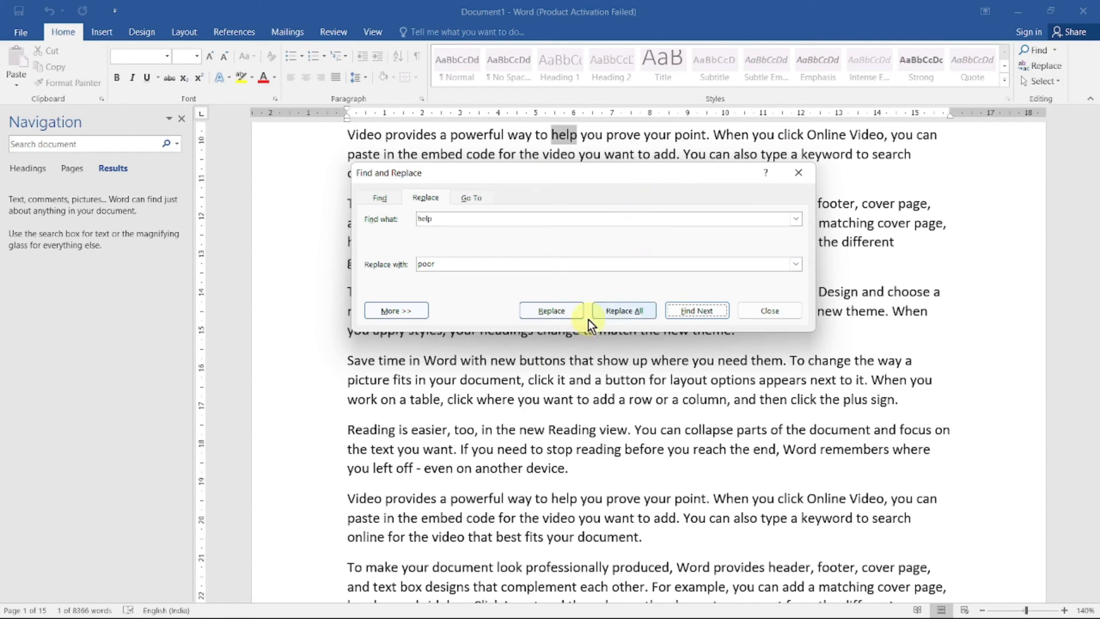
click(559, 312)
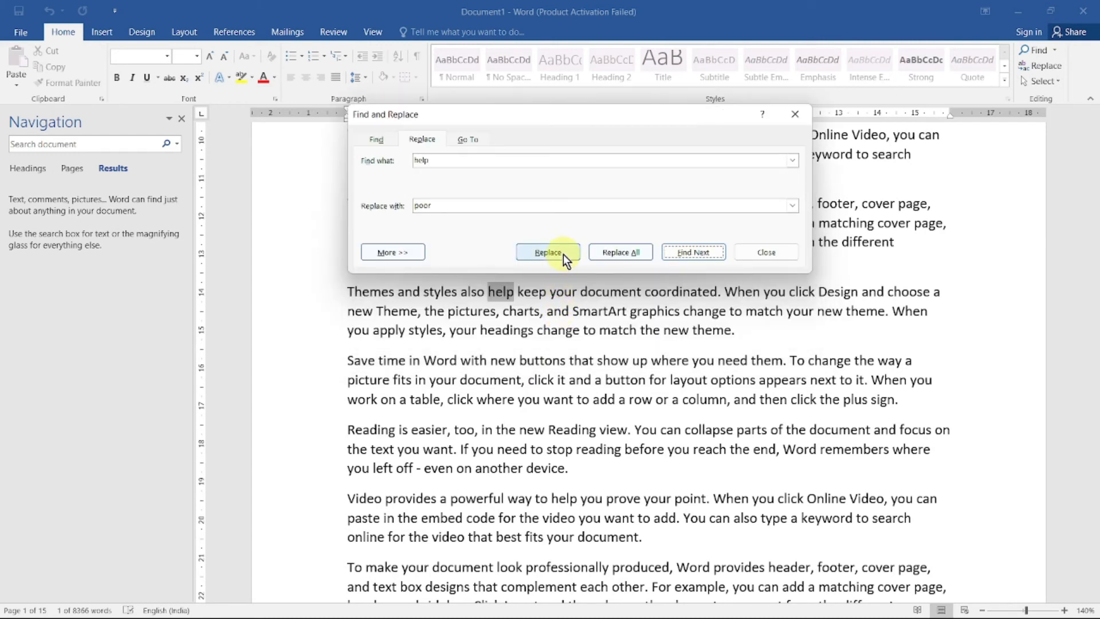
Replace all remaining occurrences of "help" with "poor", close Find and Replace, and return to the start of the document
click(628, 254)
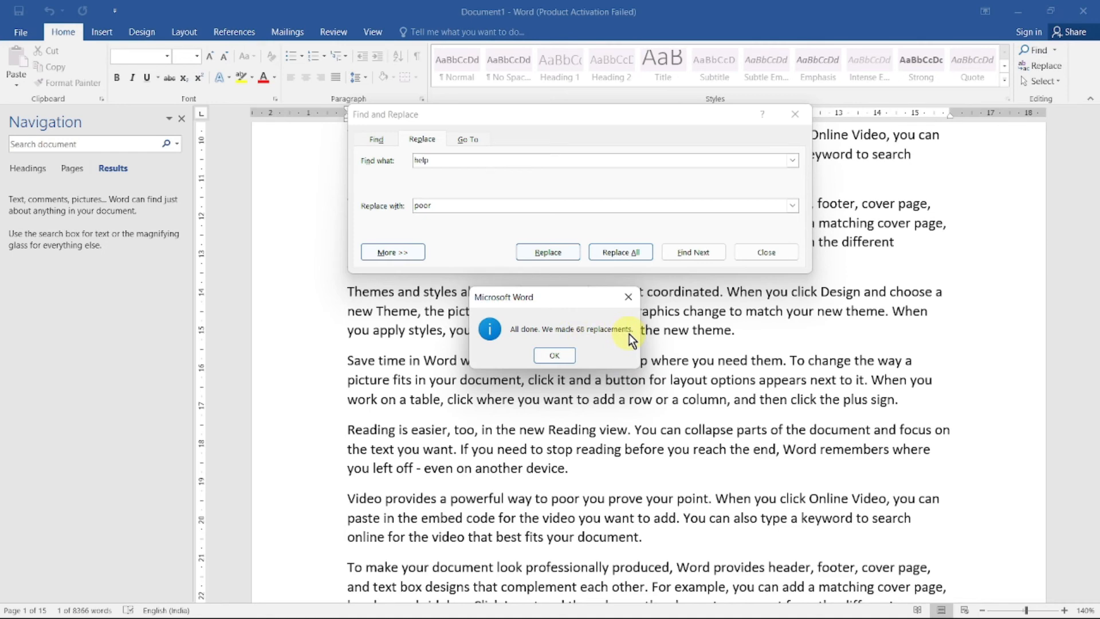
click(555, 355)
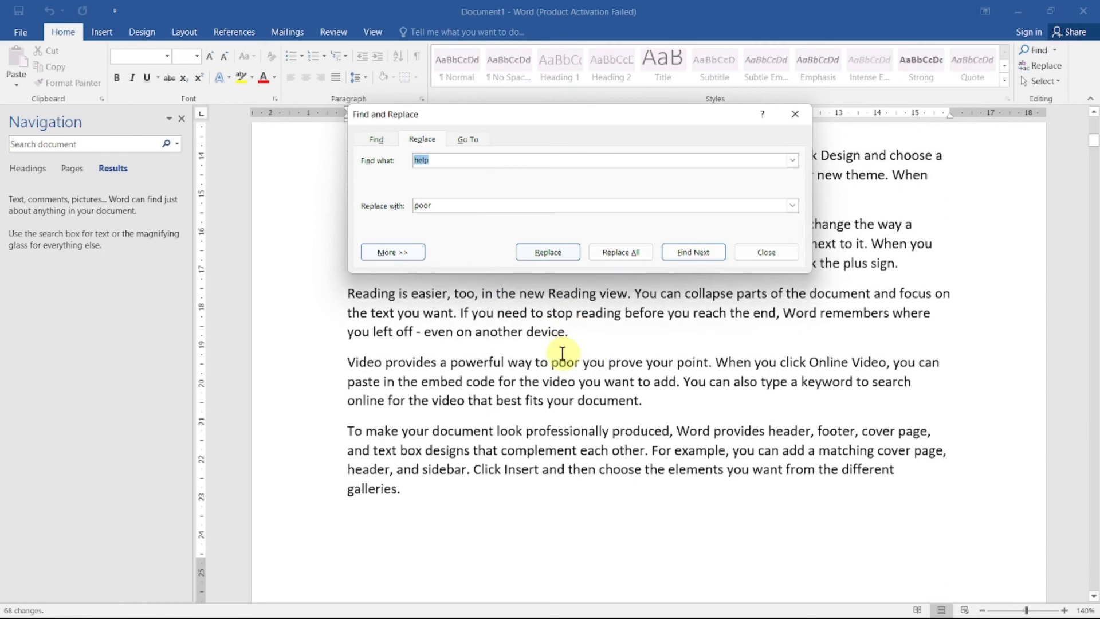
click(760, 252)
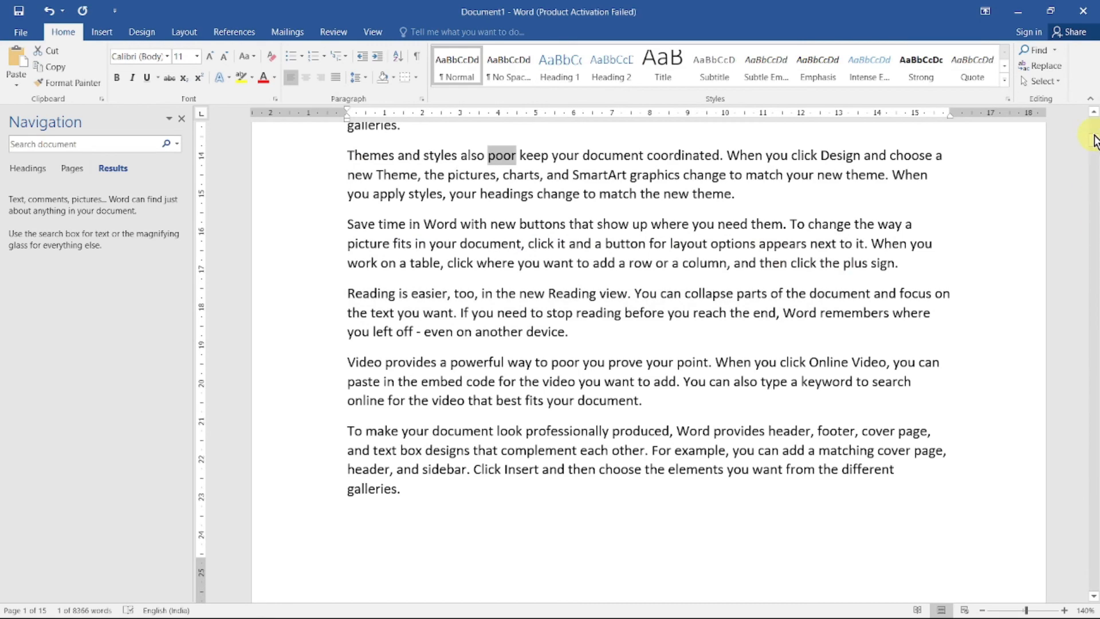
drag(1095, 141, 1086, 115)
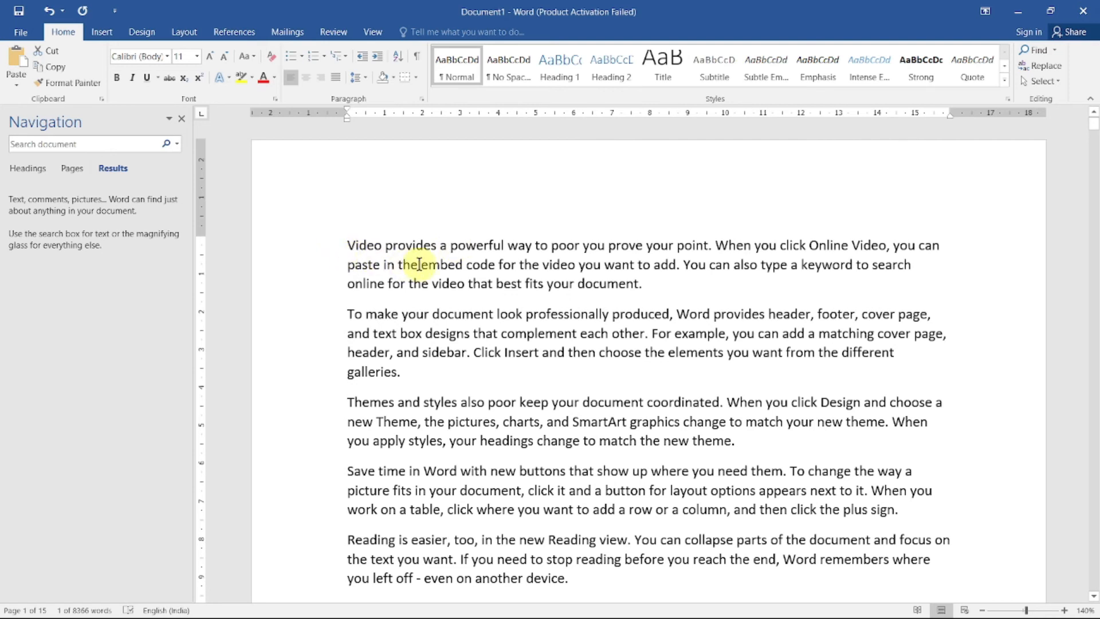
click(347, 245)
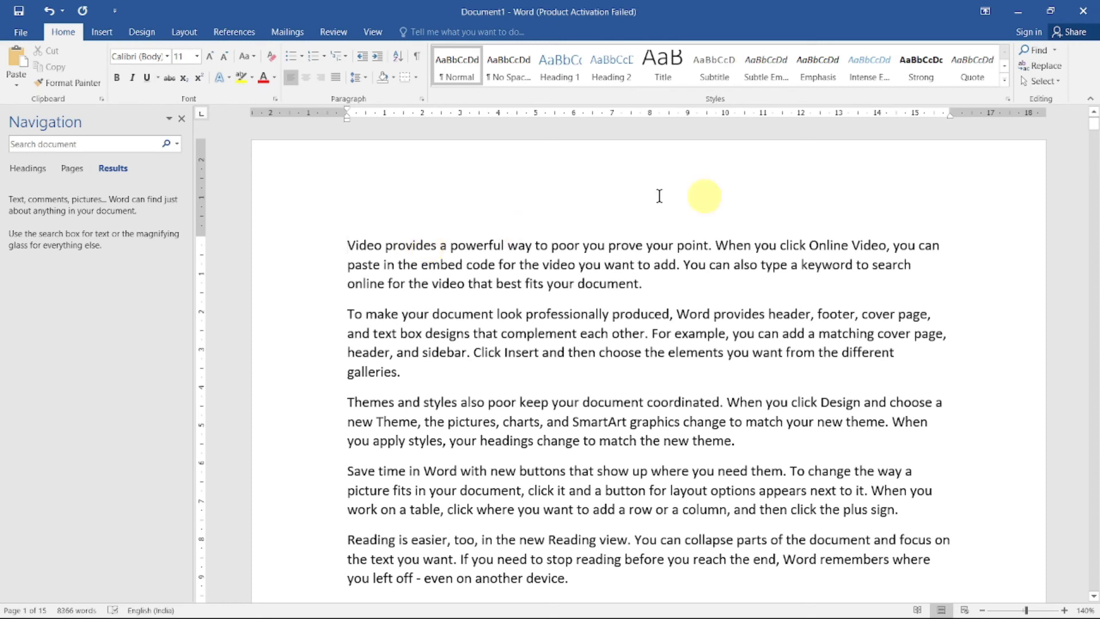
click(1034, 67)
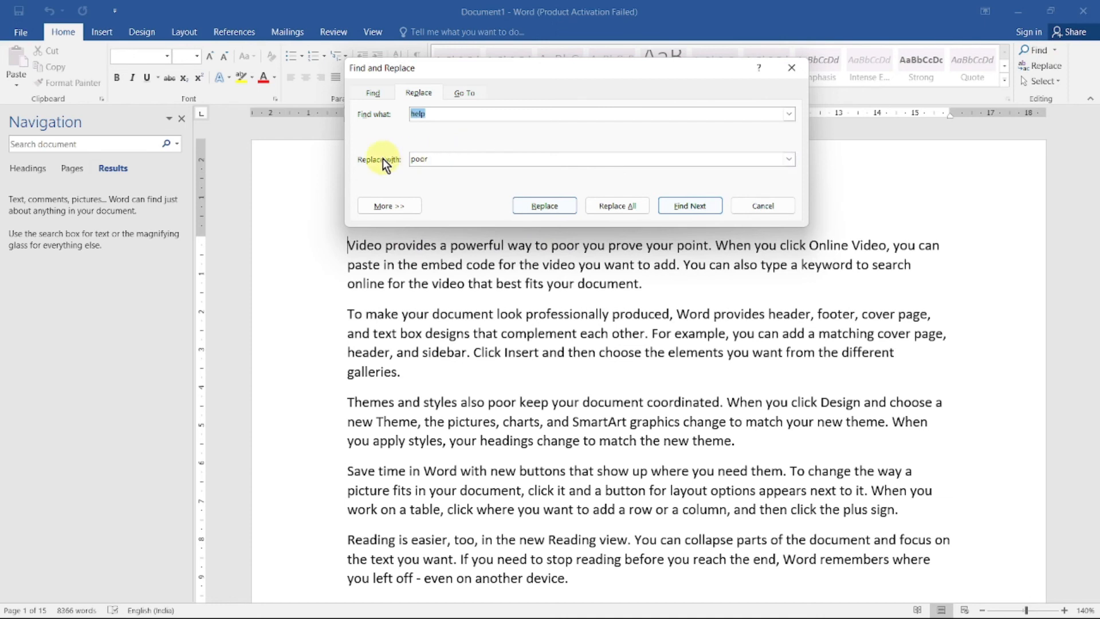
click(750, 206)
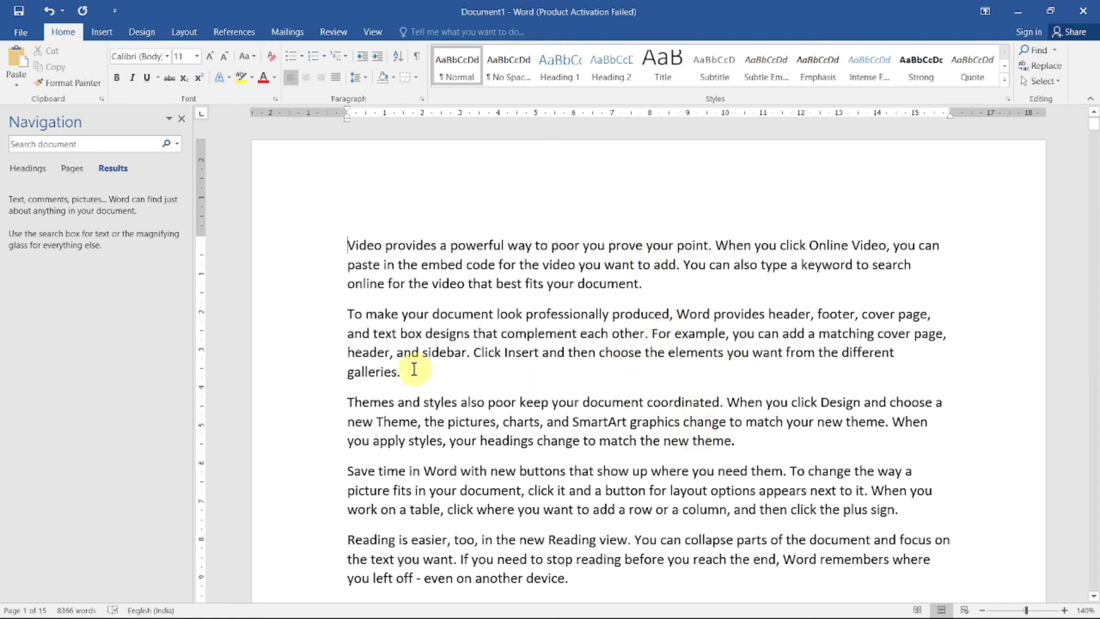
click(345, 247)
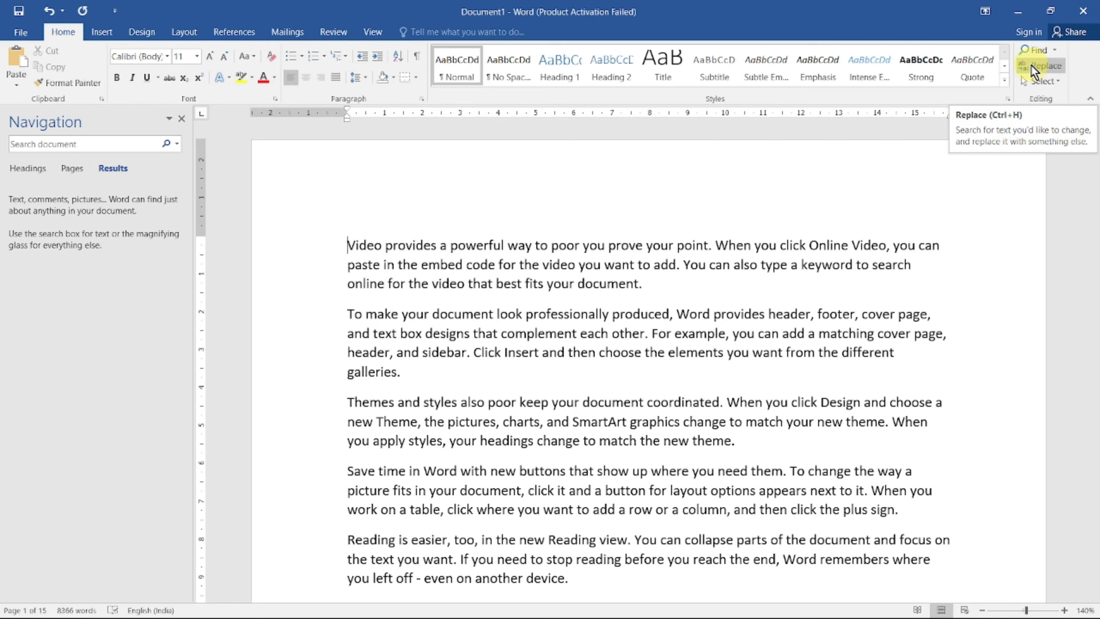
Select all the text in the document and clear the selection, two times in a row
click(1059, 82)
click(934, 100)
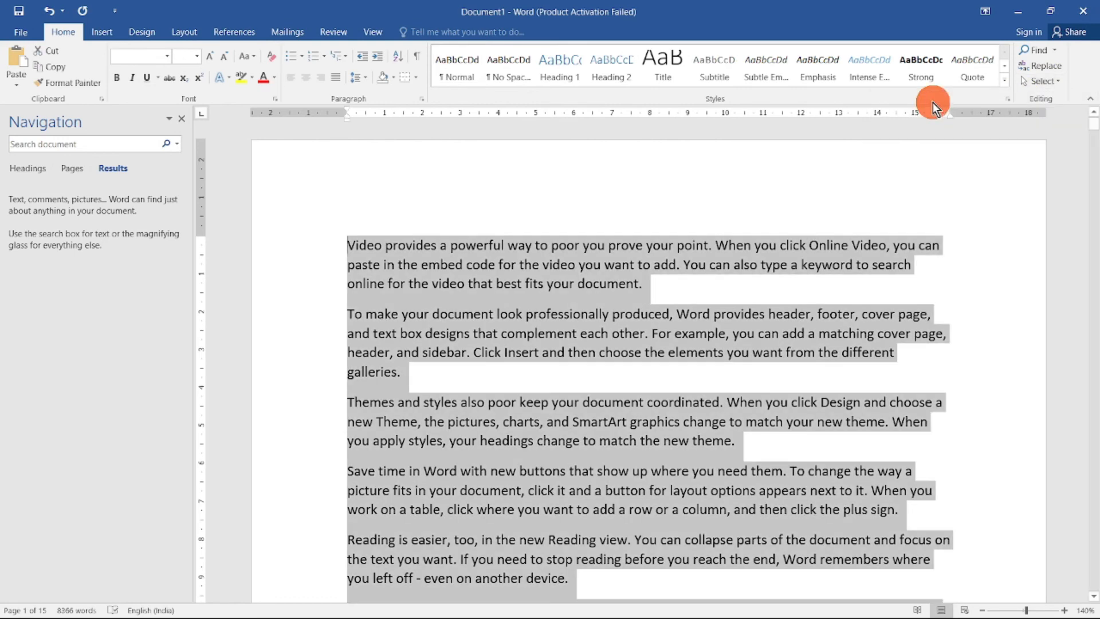
click(688, 289)
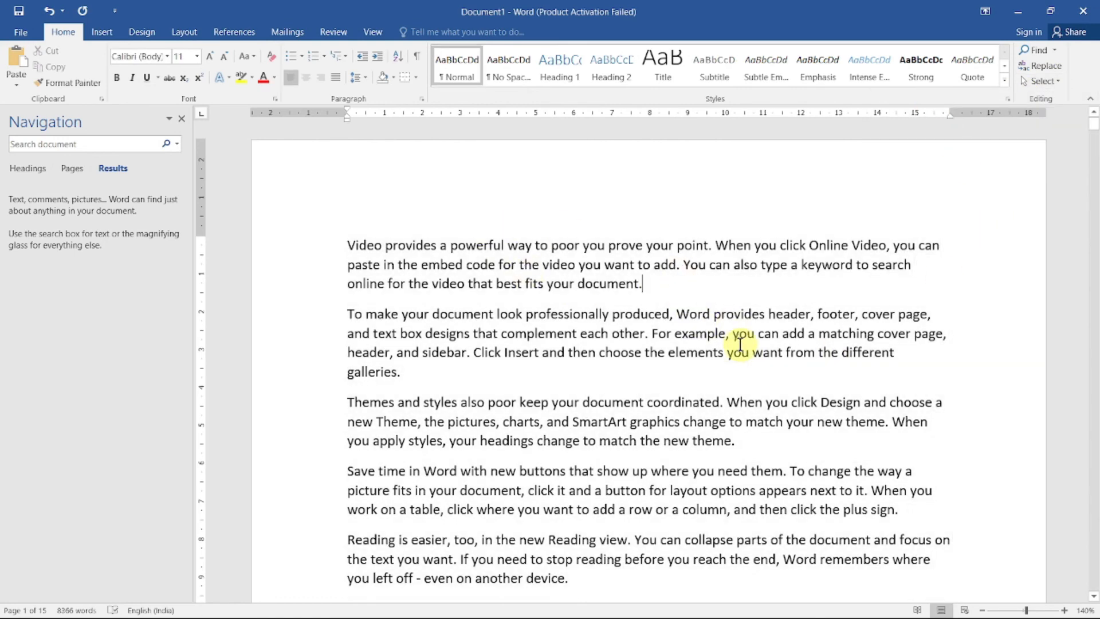
key(ctrl+a)
click(659, 288)
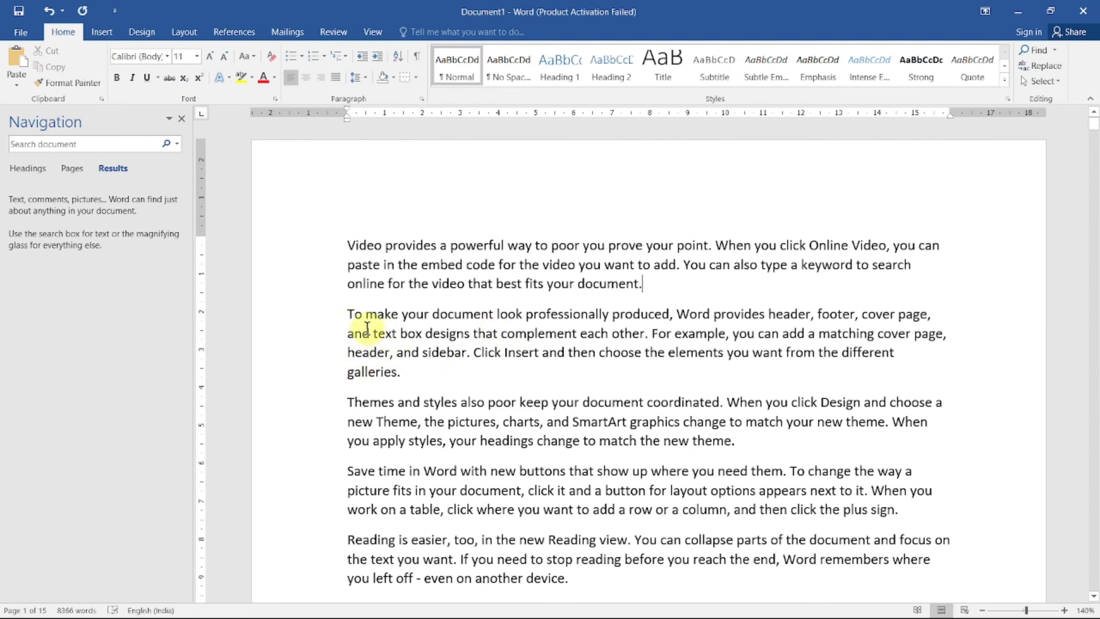
Move "To make your document look professionally produced" from the second paragraph to the end of the "Themes and styles" paragraph
click(349, 315)
drag(350, 315, 667, 315)
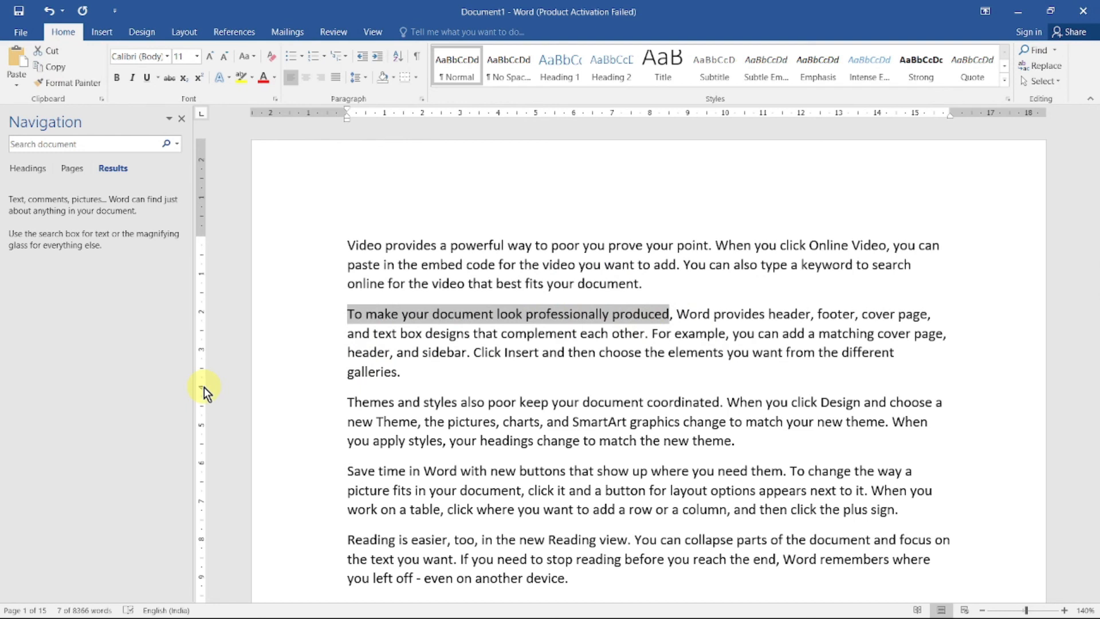
click(50, 52)
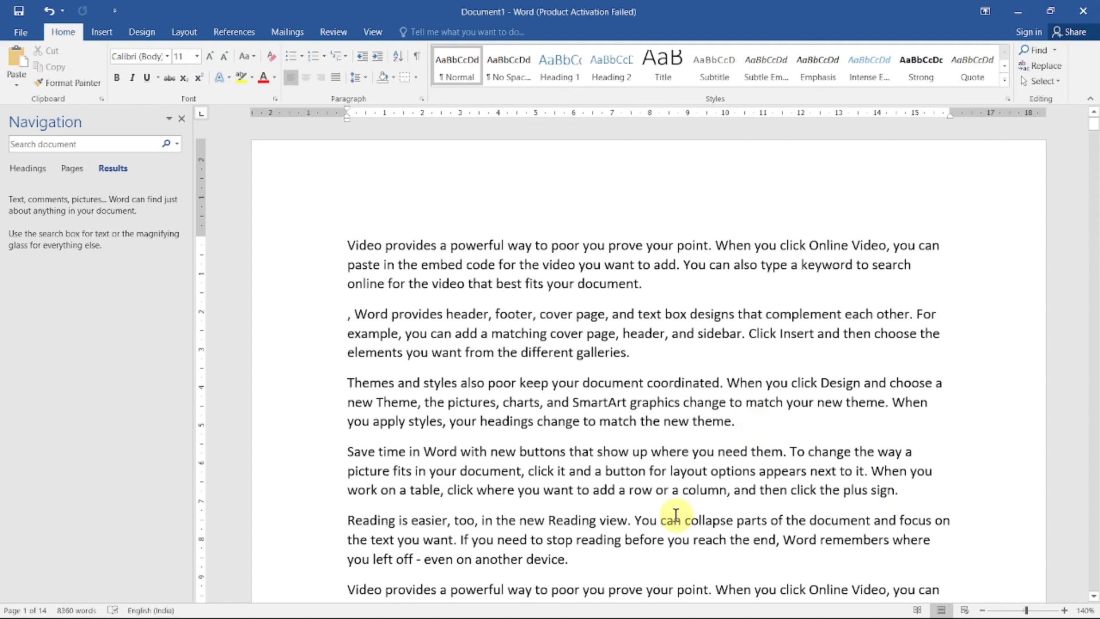
click(22, 58)
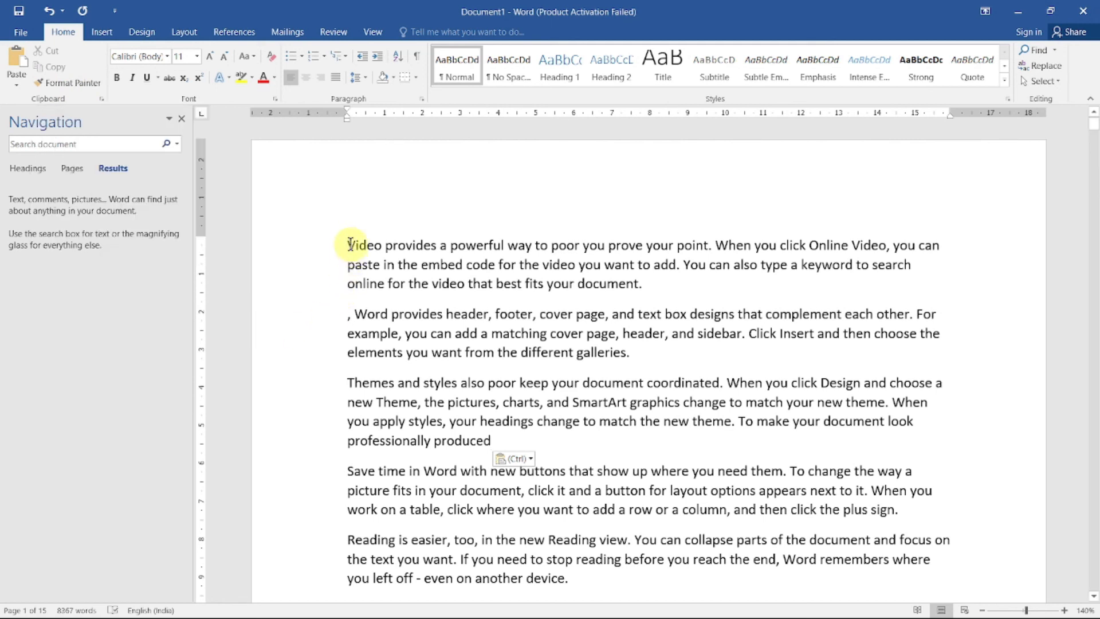
Format the word "Video" at the start of the first paragraph as bold, italic, red and 14 pt
drag(350, 244, 385, 243)
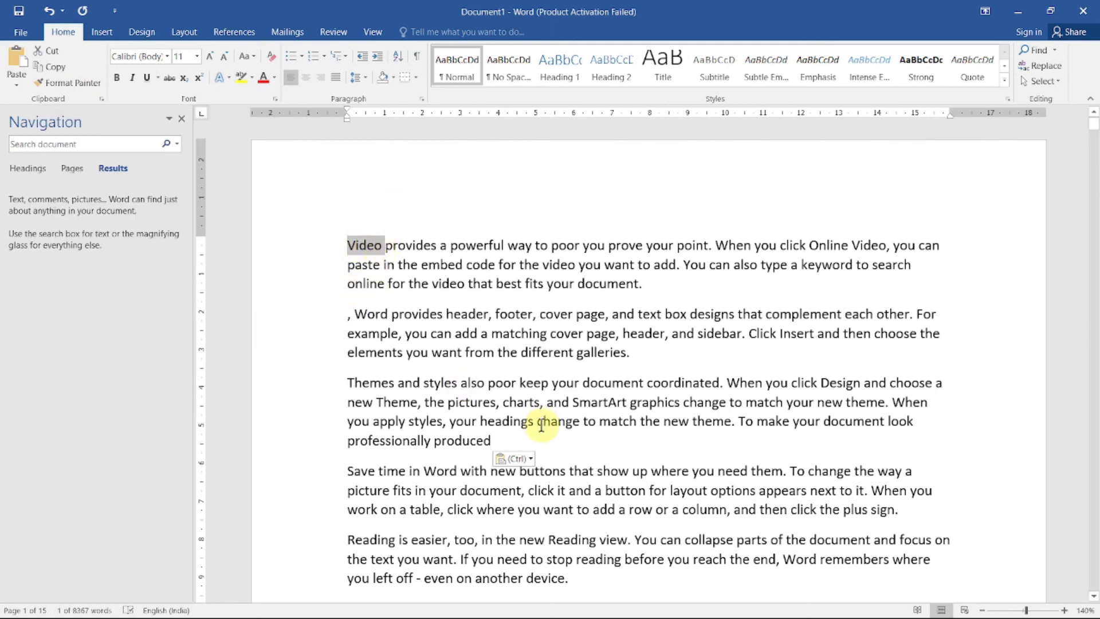
click(116, 78)
click(134, 80)
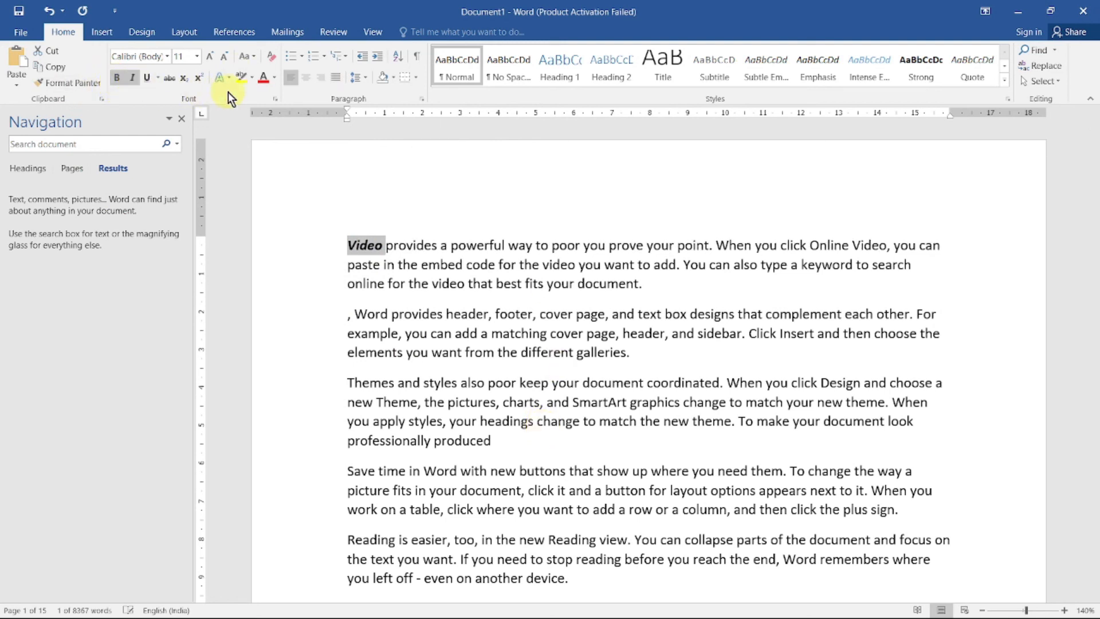
click(262, 80)
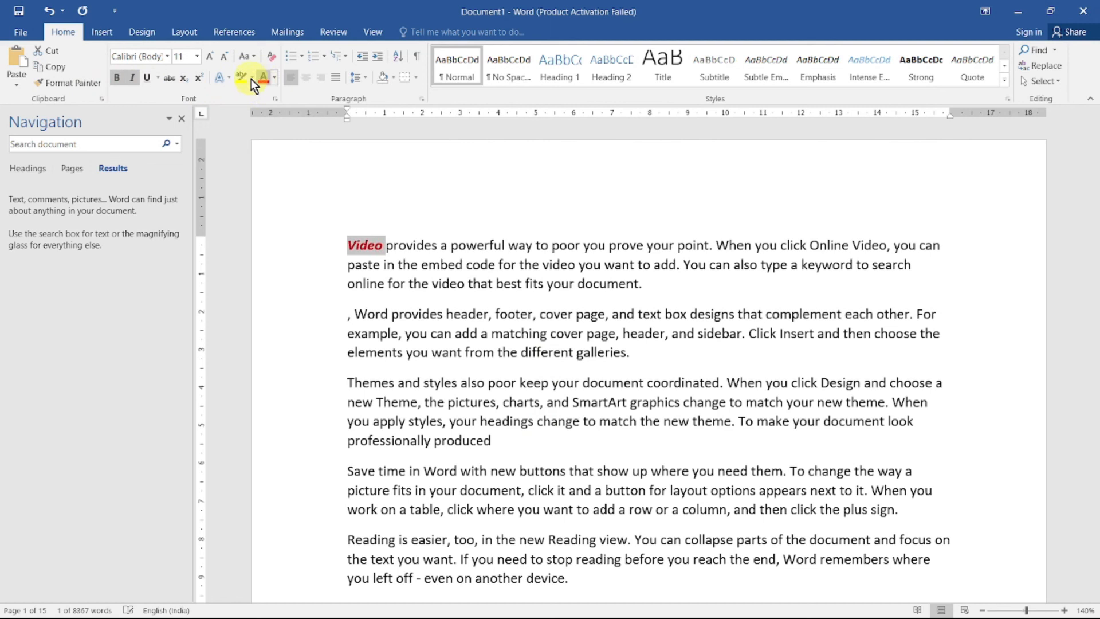
click(208, 55)
click(208, 55)
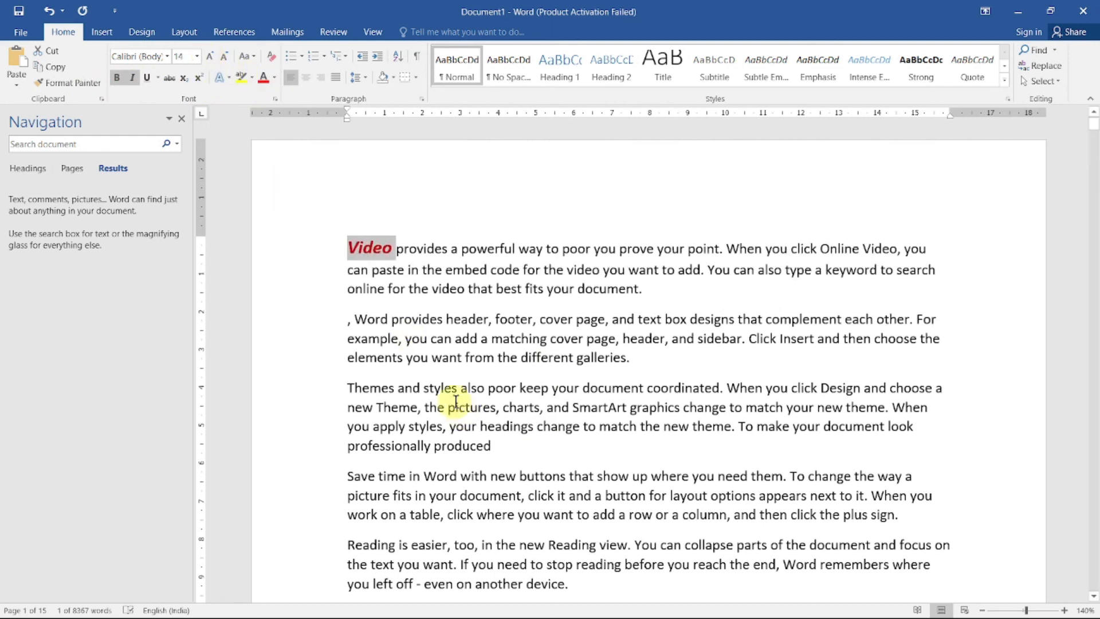
click(387, 318)
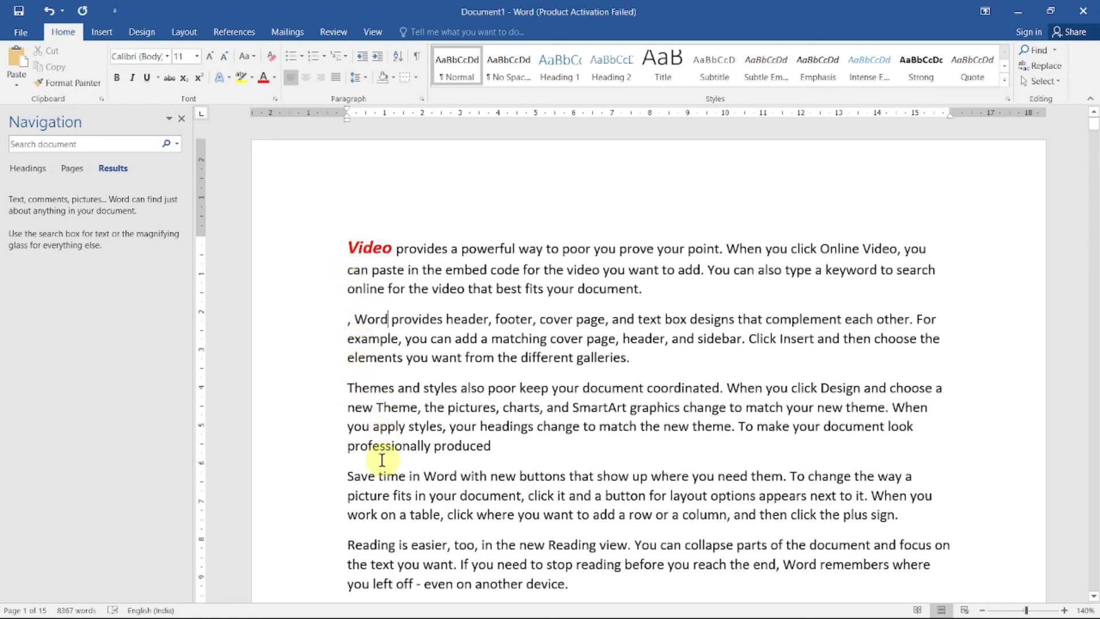
click(350, 387)
drag(350, 388, 394, 388)
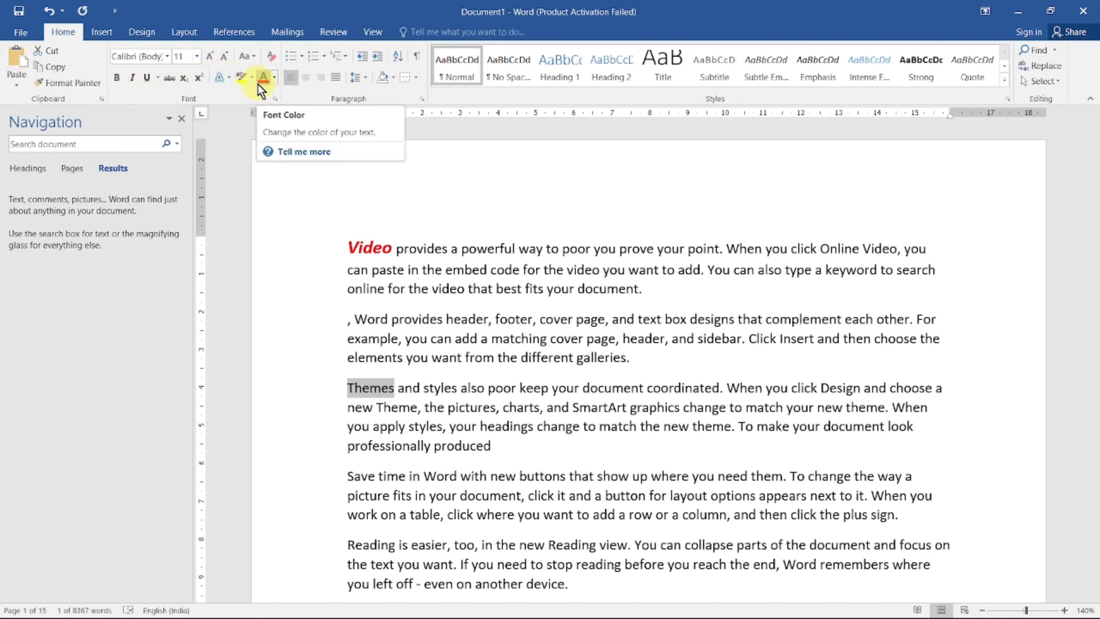
click(394, 394)
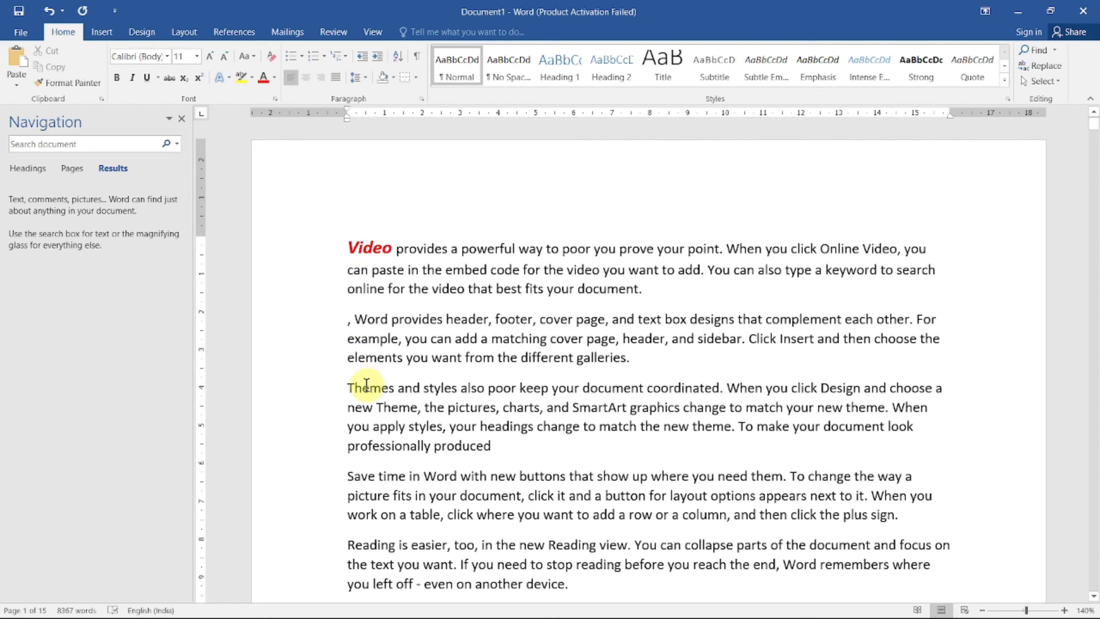
Pick up the formatting of the word "Video" in the first paragraph with Format Painter
drag(348, 248, 392, 246)
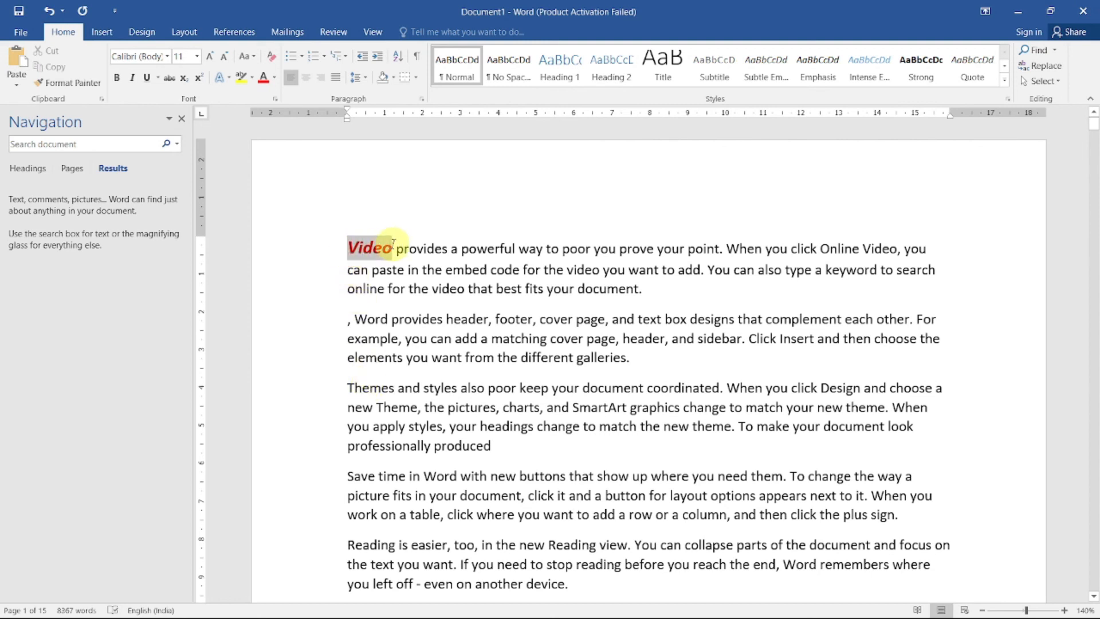
click(77, 82)
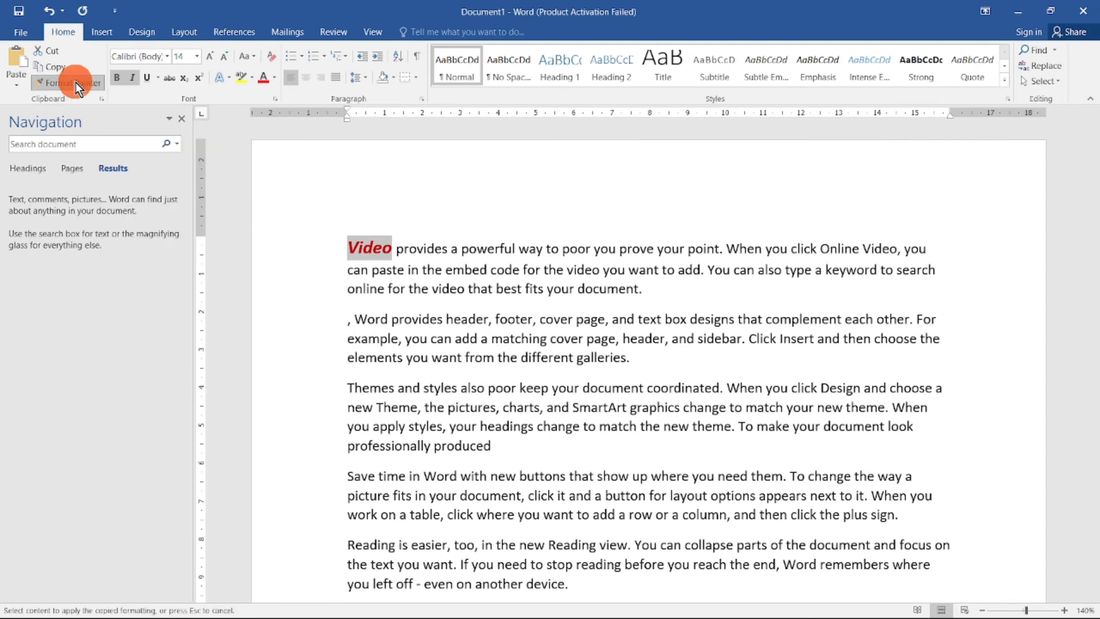